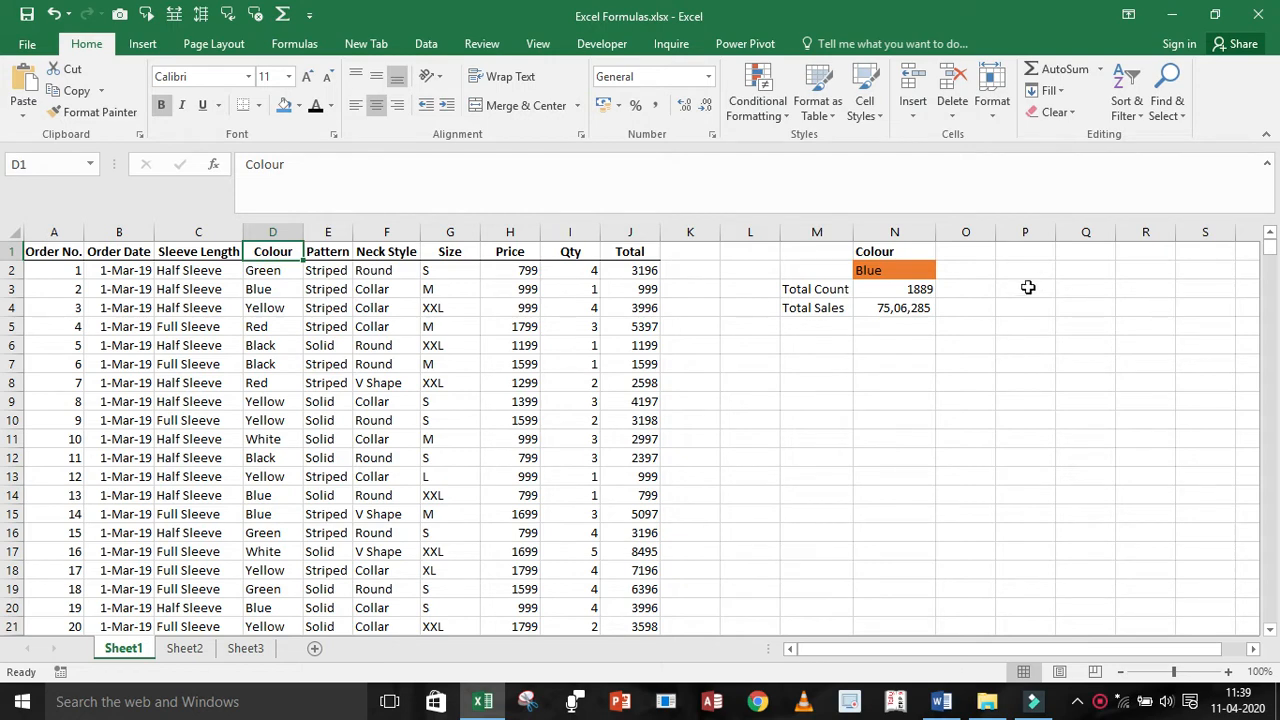
# Try Green and Yellow as the colour in N2 to test the Total Count and Total Sales formulas
pyautogui.click(914, 289)
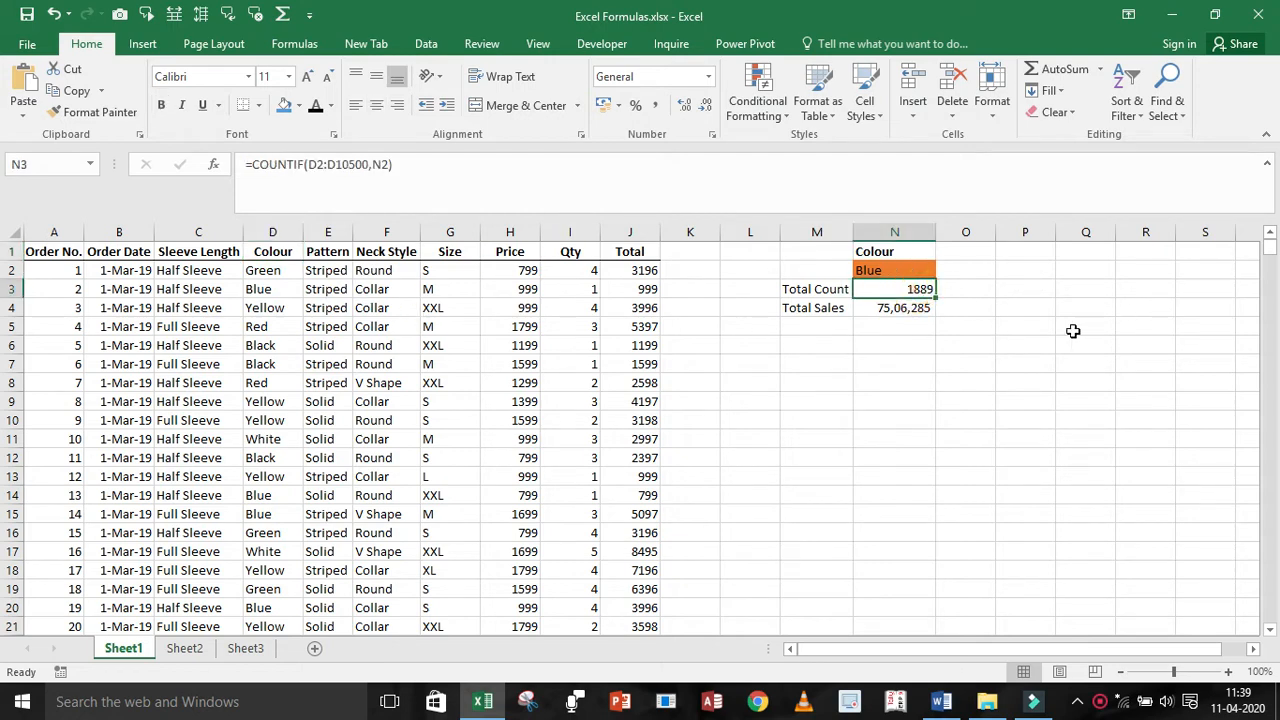
pyautogui.click(886, 311)
pyautogui.click(875, 270)
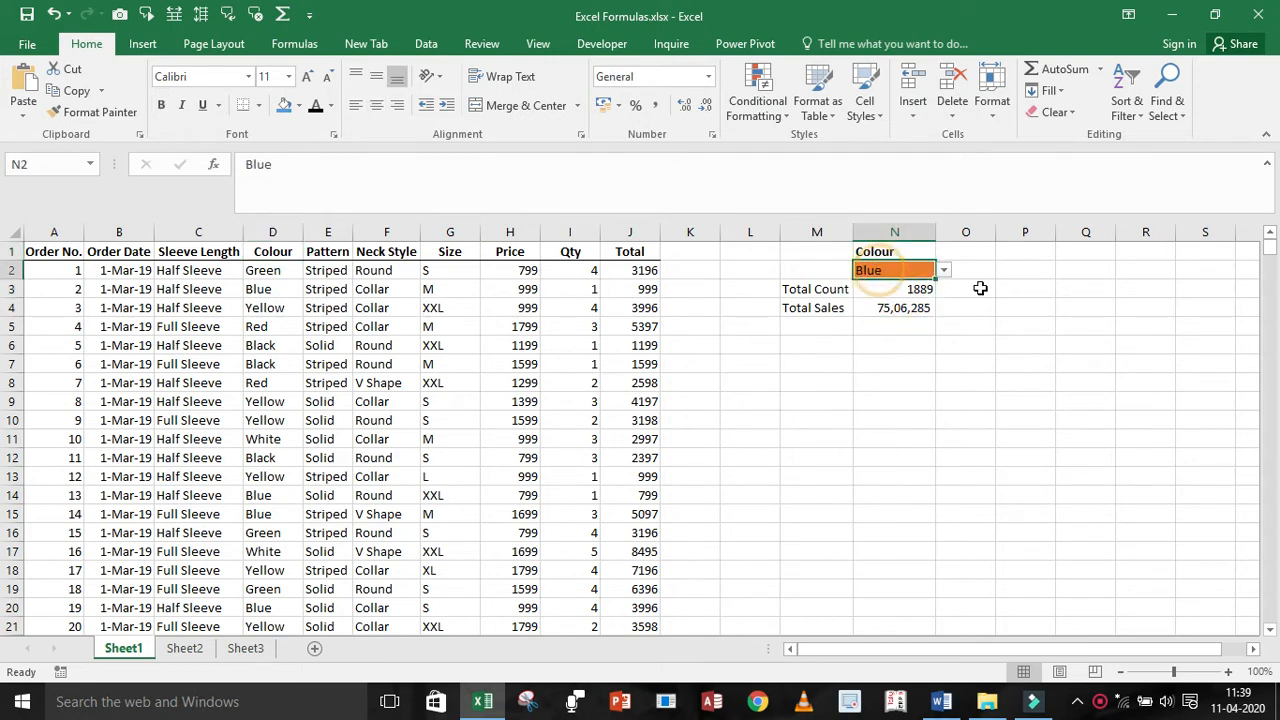
pyautogui.click(944, 270)
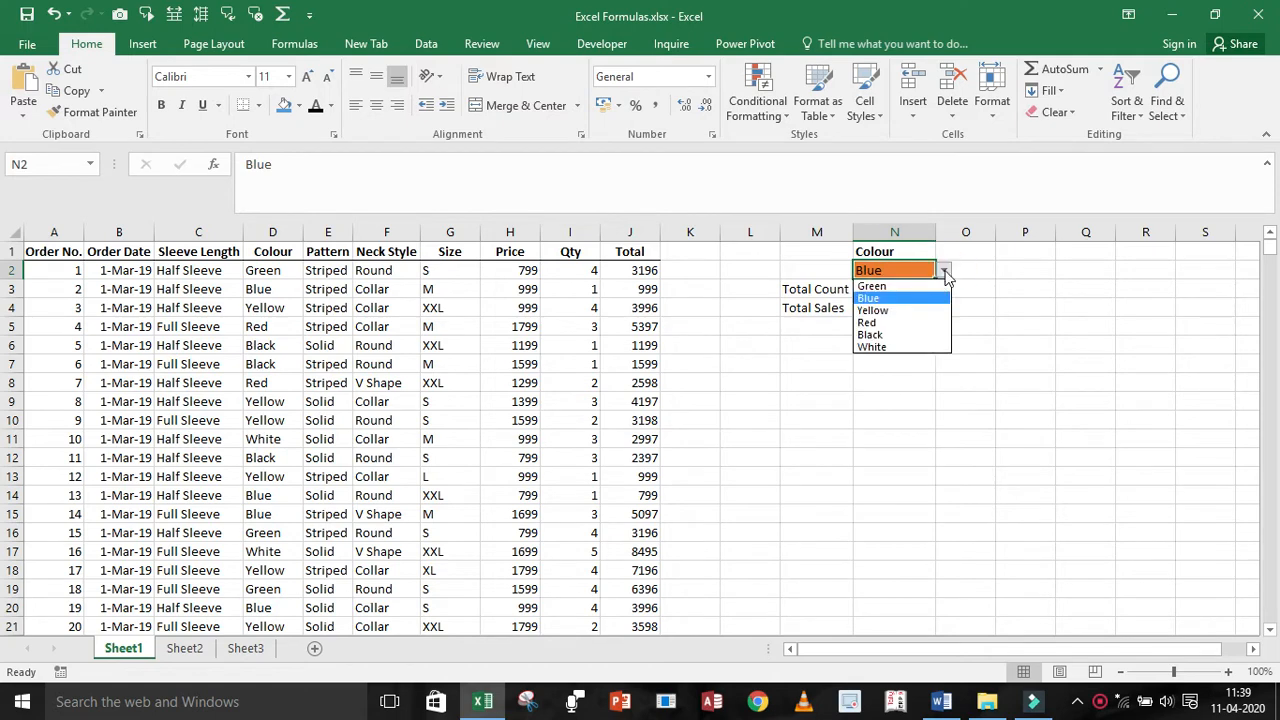
pyautogui.click(875, 286)
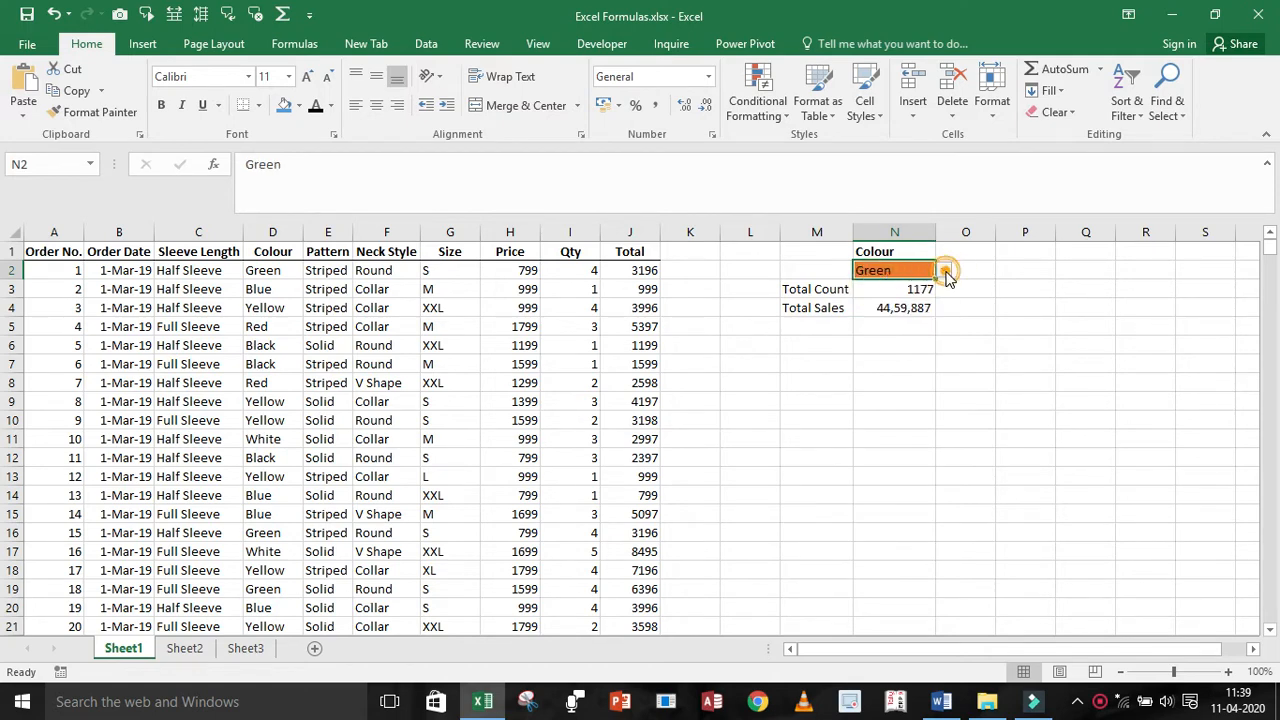
pyautogui.click(944, 270)
pyautogui.click(890, 306)
pyautogui.click(897, 332)
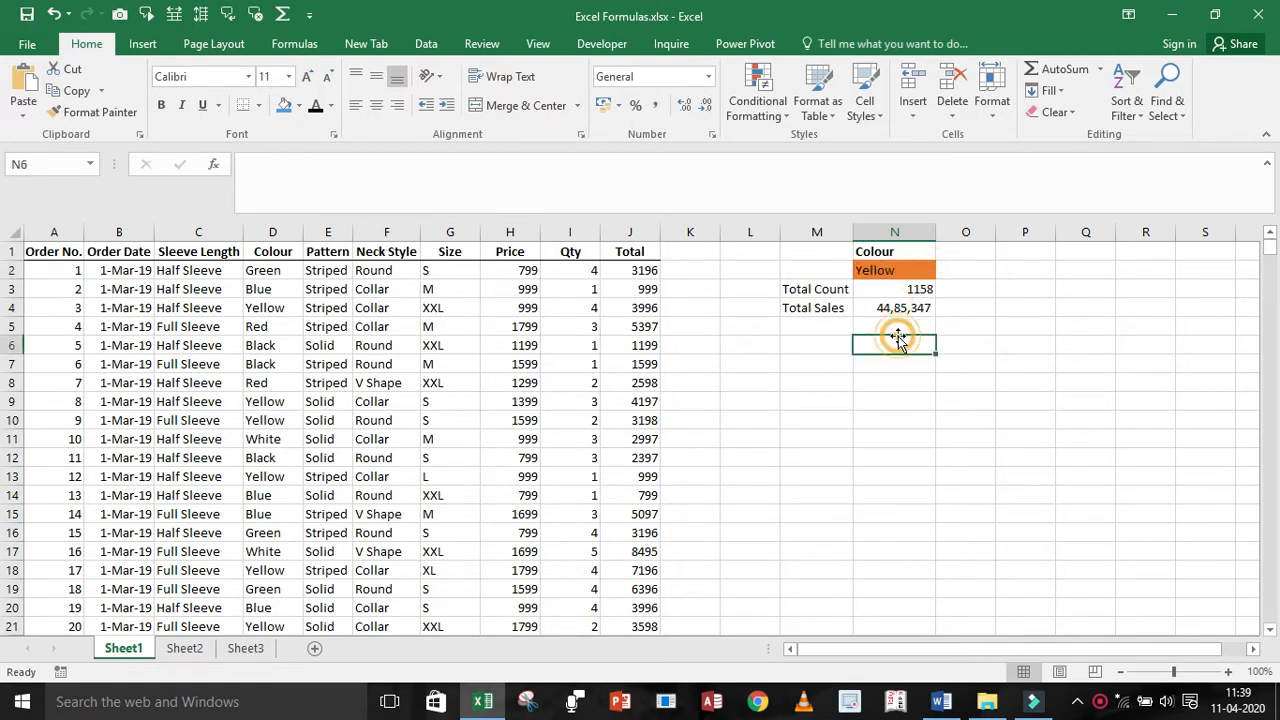
pyautogui.click(843, 290)
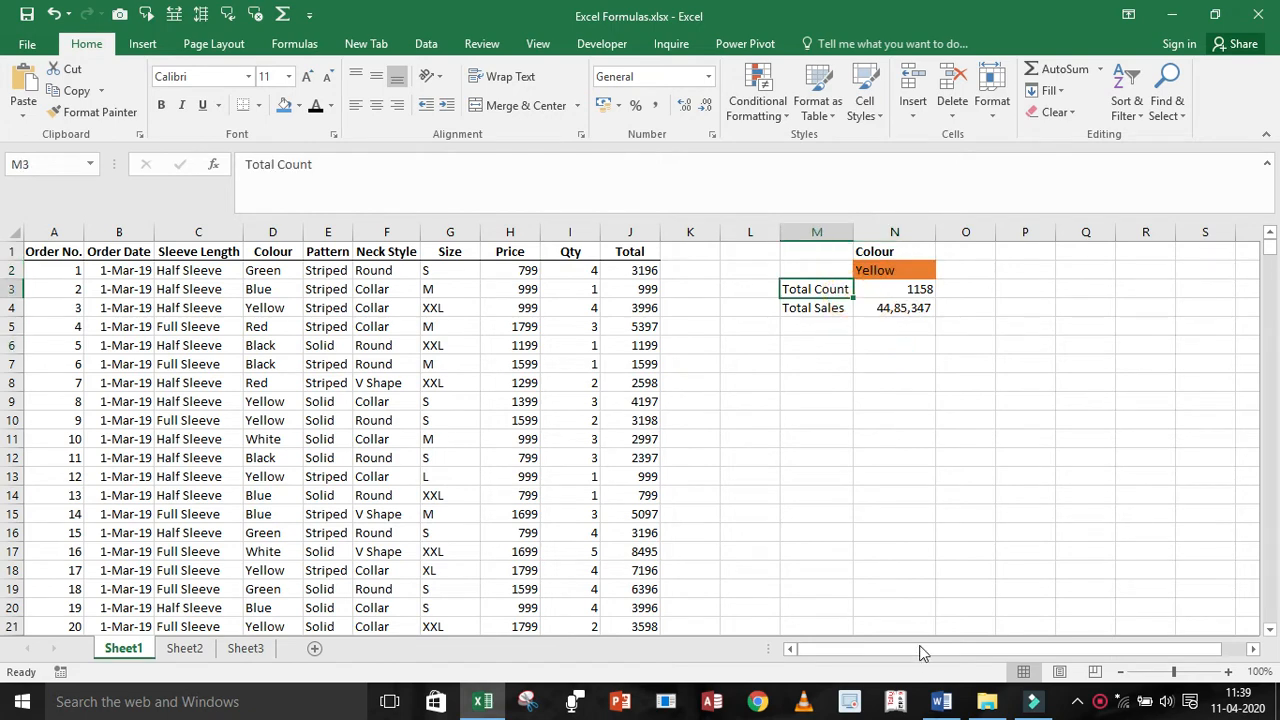
# Switch to the Word document and review the written COUNTIF and SUMIF formulas
pyautogui.click(941, 701)
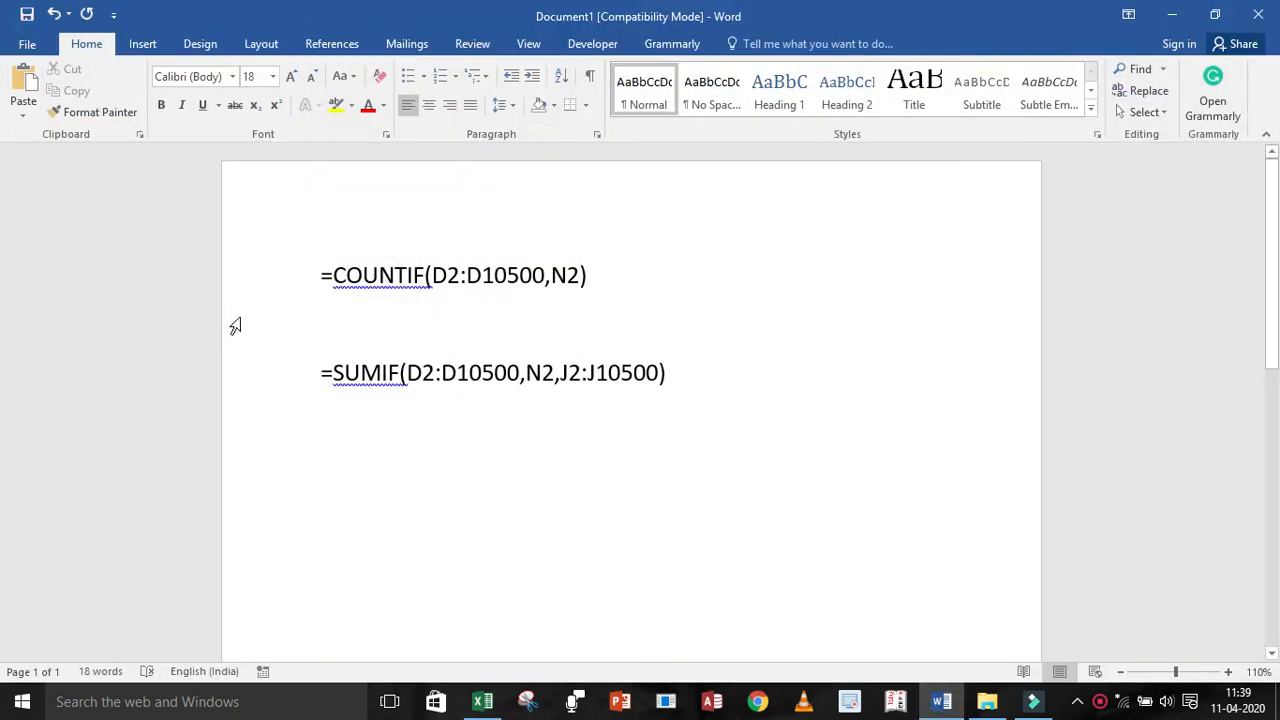
pyautogui.moveTo(589, 276); pyautogui.dragTo(354, 291)
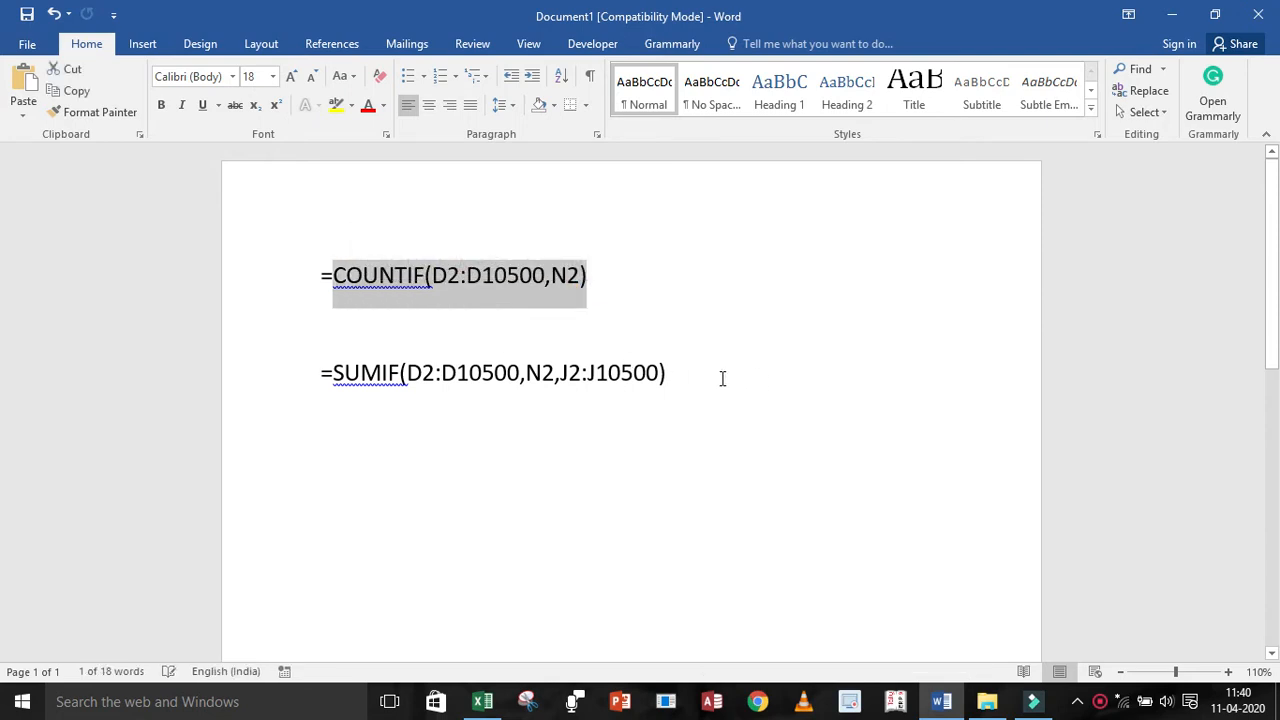
pyautogui.moveTo(711, 374); pyautogui.dragTo(307, 372)
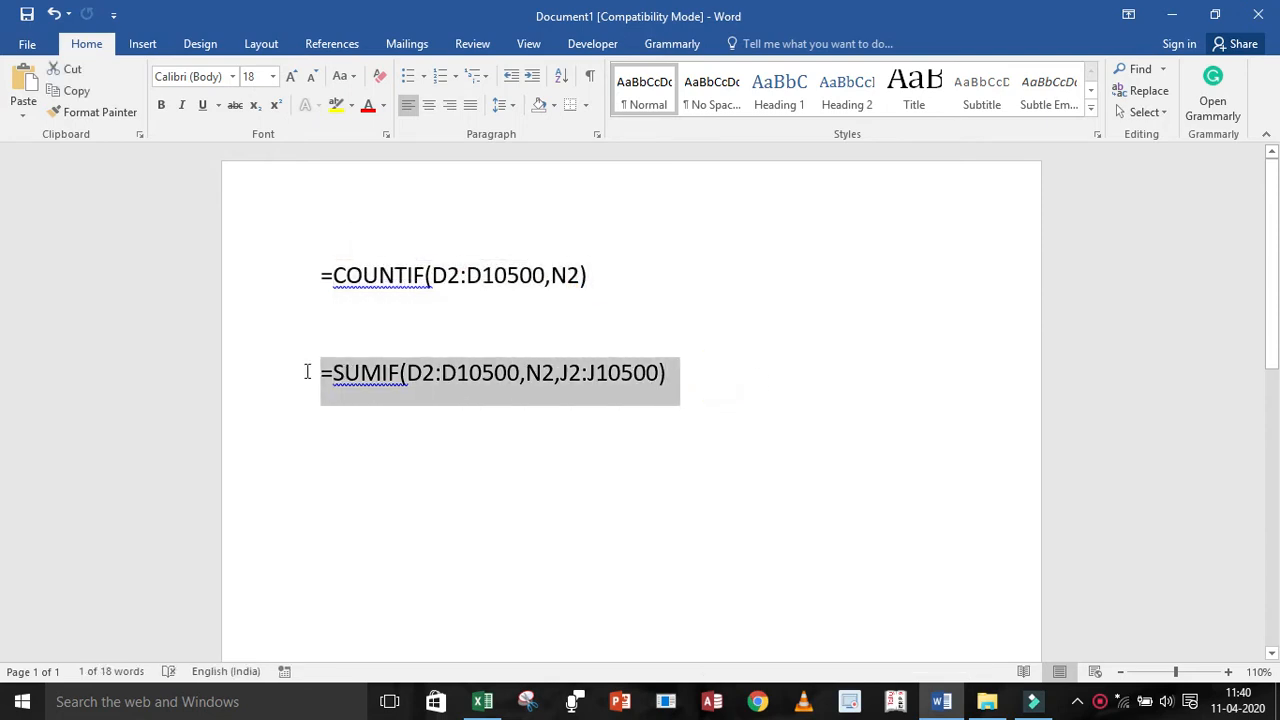
pyautogui.click(814, 414)
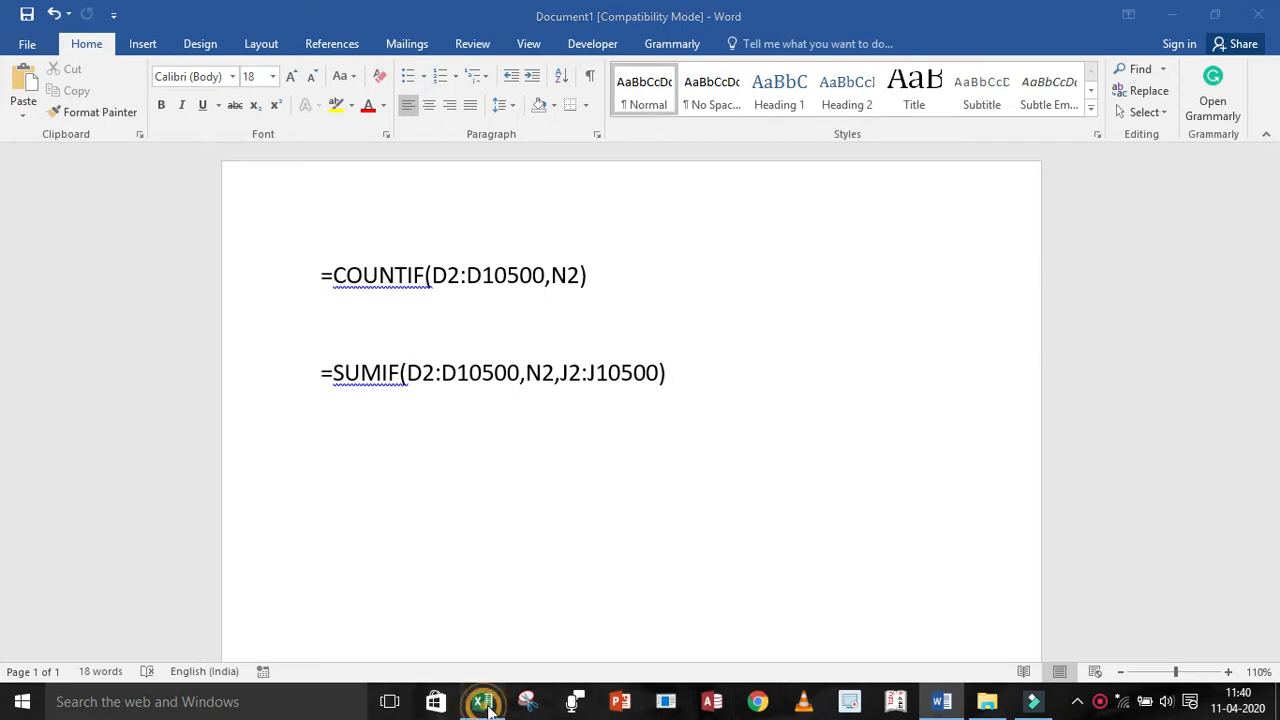
# Switch back to the Excel workbook and examine the Colour selection in N2 with the Total Count and Total Sales cells
pyautogui.click(482, 701)
pyautogui.click(860, 400)
pyautogui.click(895, 269)
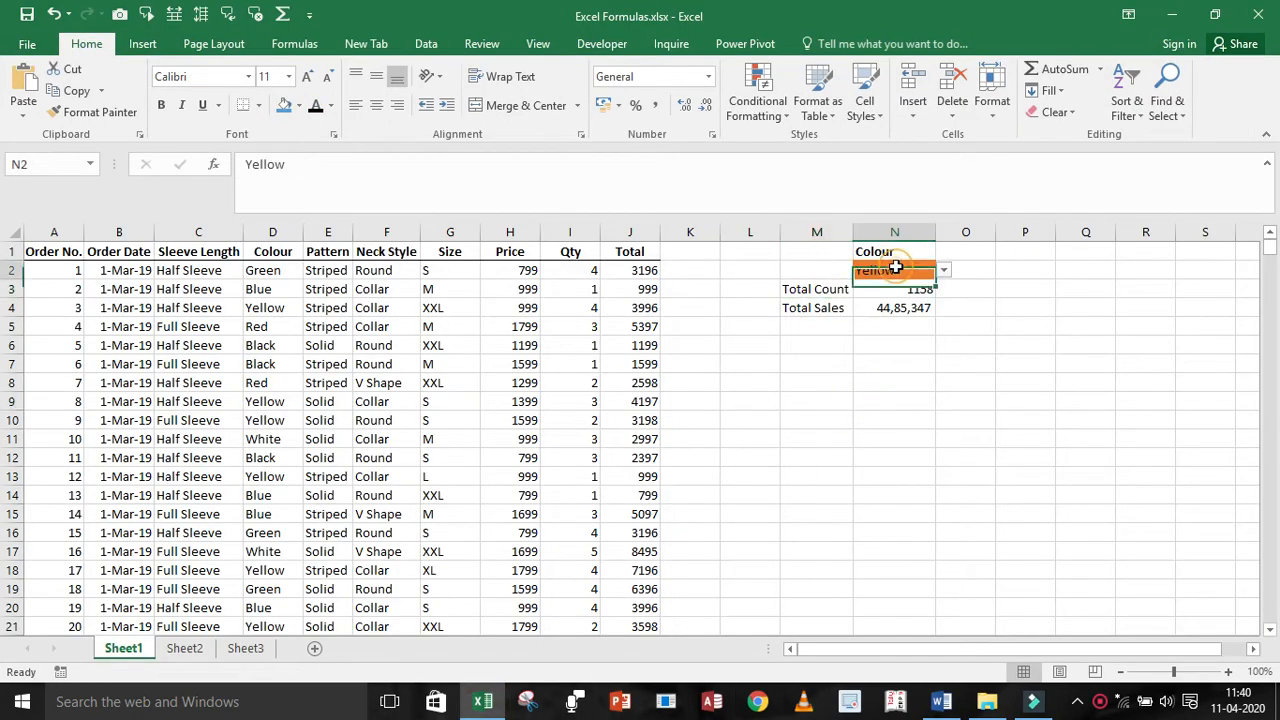
pyautogui.click(823, 276)
pyautogui.click(912, 272)
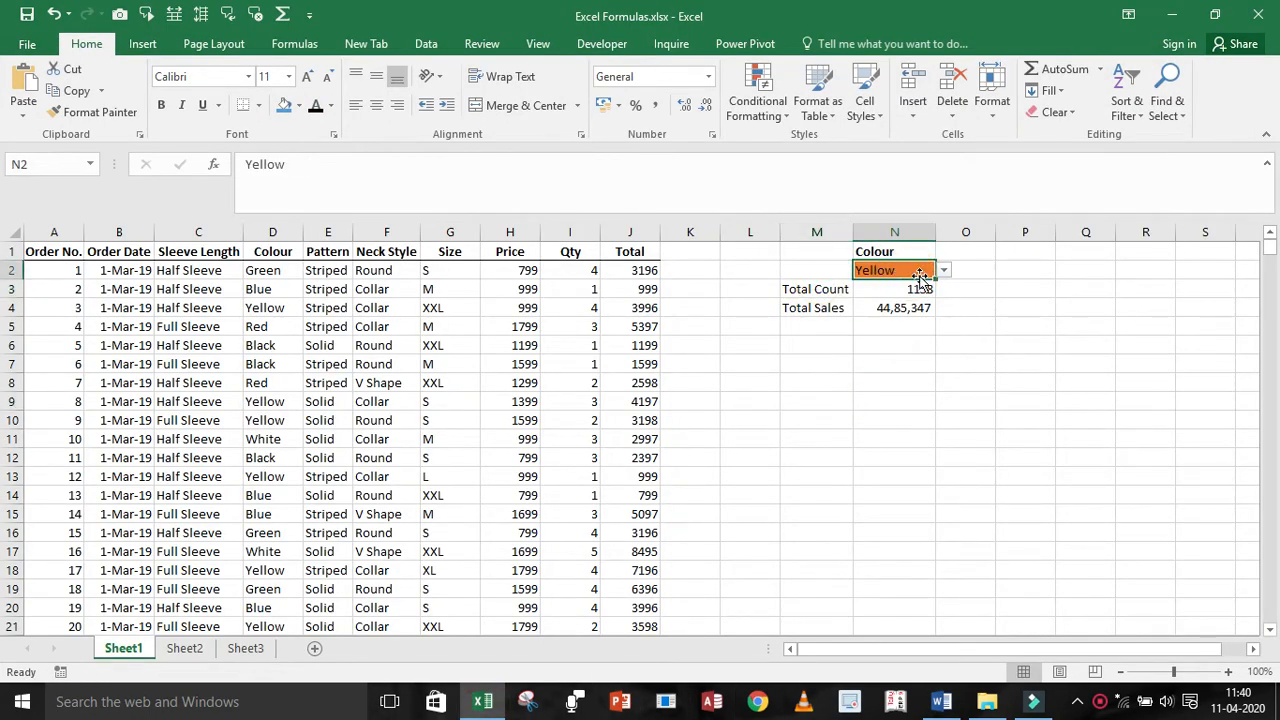
pyautogui.click(910, 291)
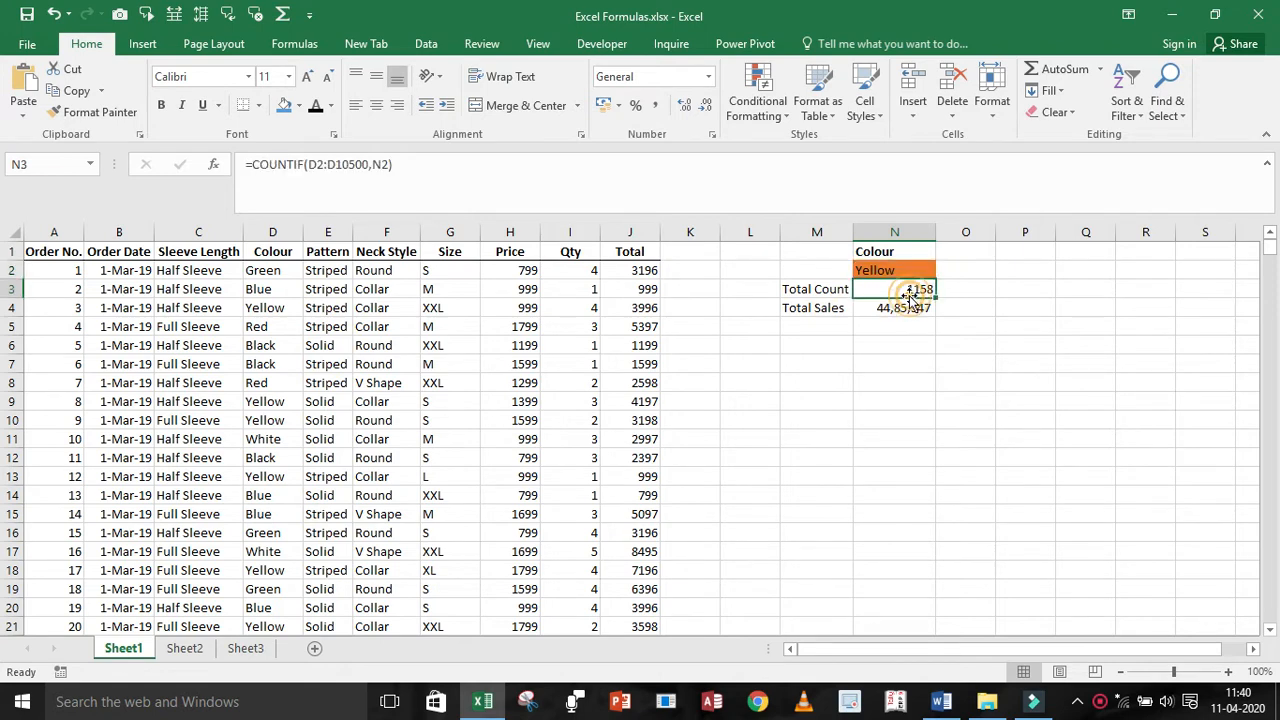
pyautogui.click(808, 289)
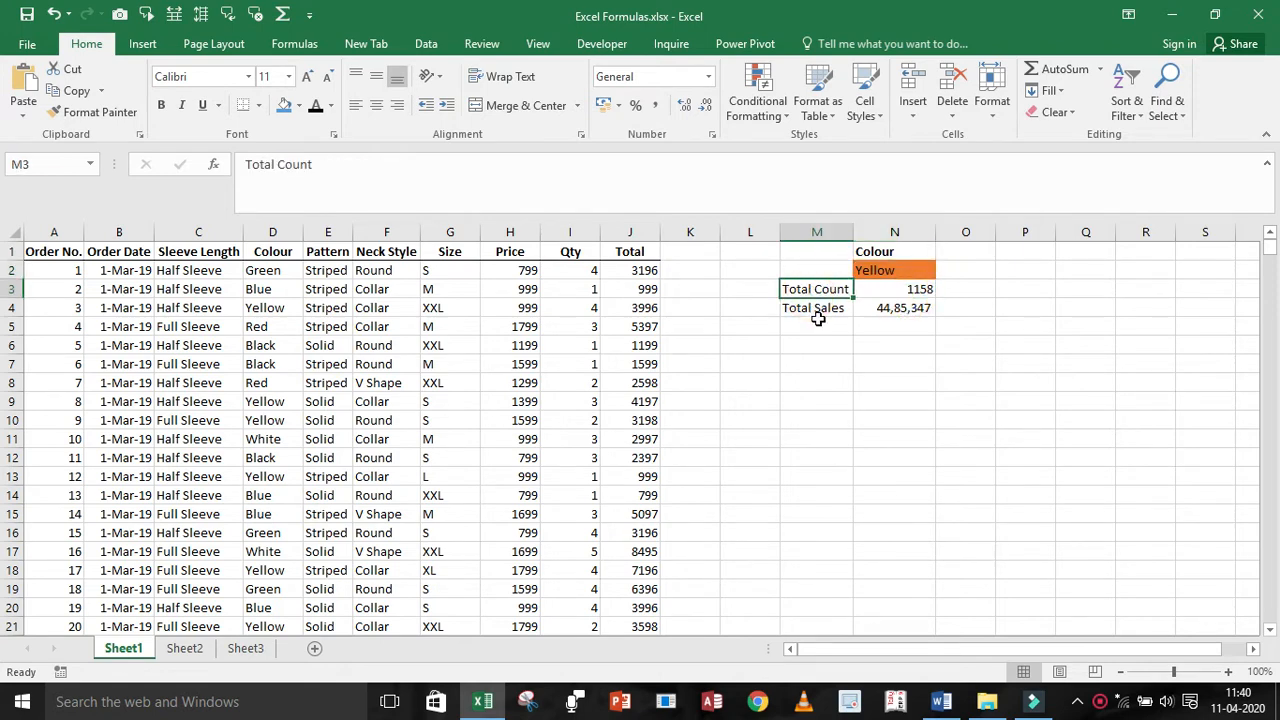
pyautogui.click(819, 312)
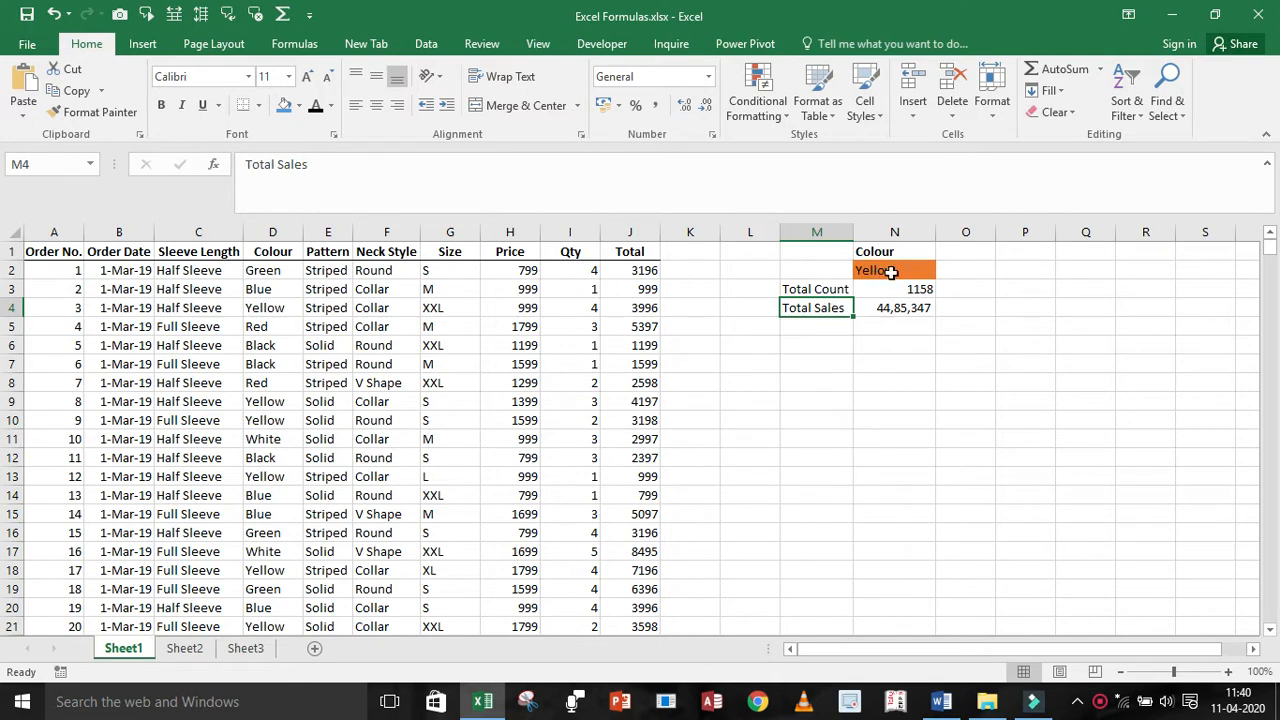
# Set the colour in N2 to Green and review the Total Count and Total Sales rows
pyautogui.click(900, 276)
pyautogui.click(943, 271)
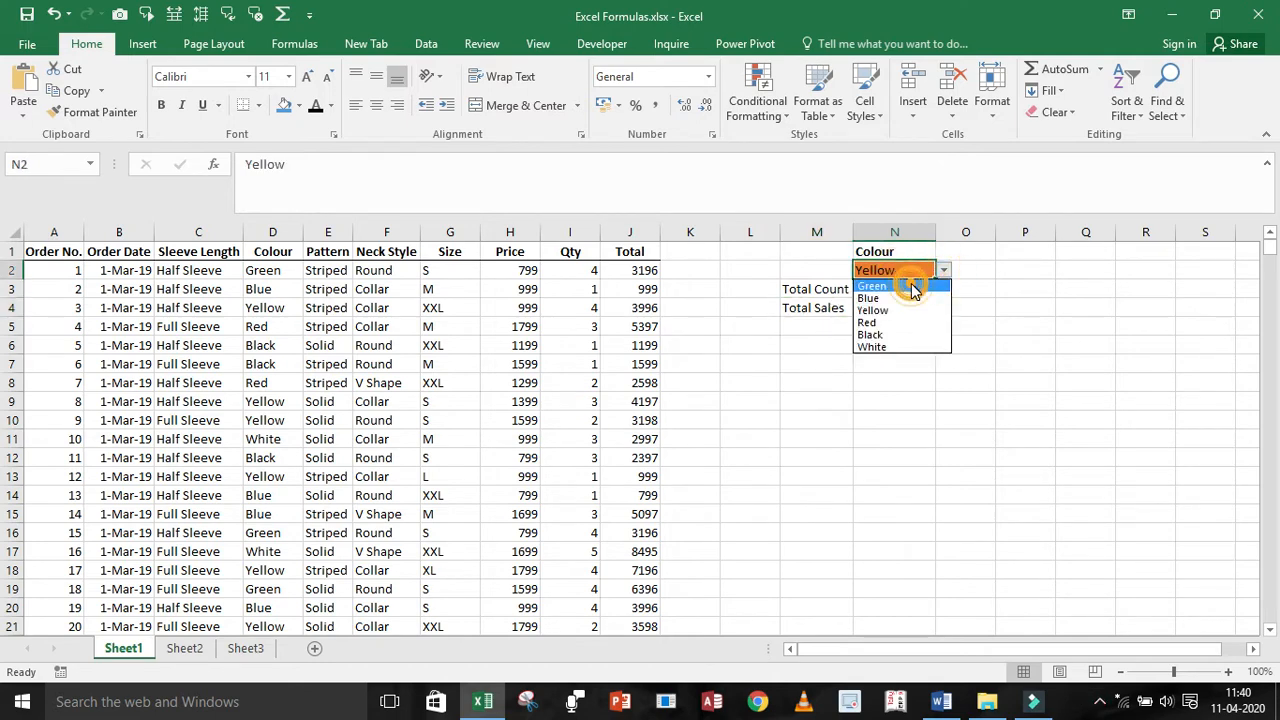
pyautogui.click(893, 284)
pyautogui.click(790, 312)
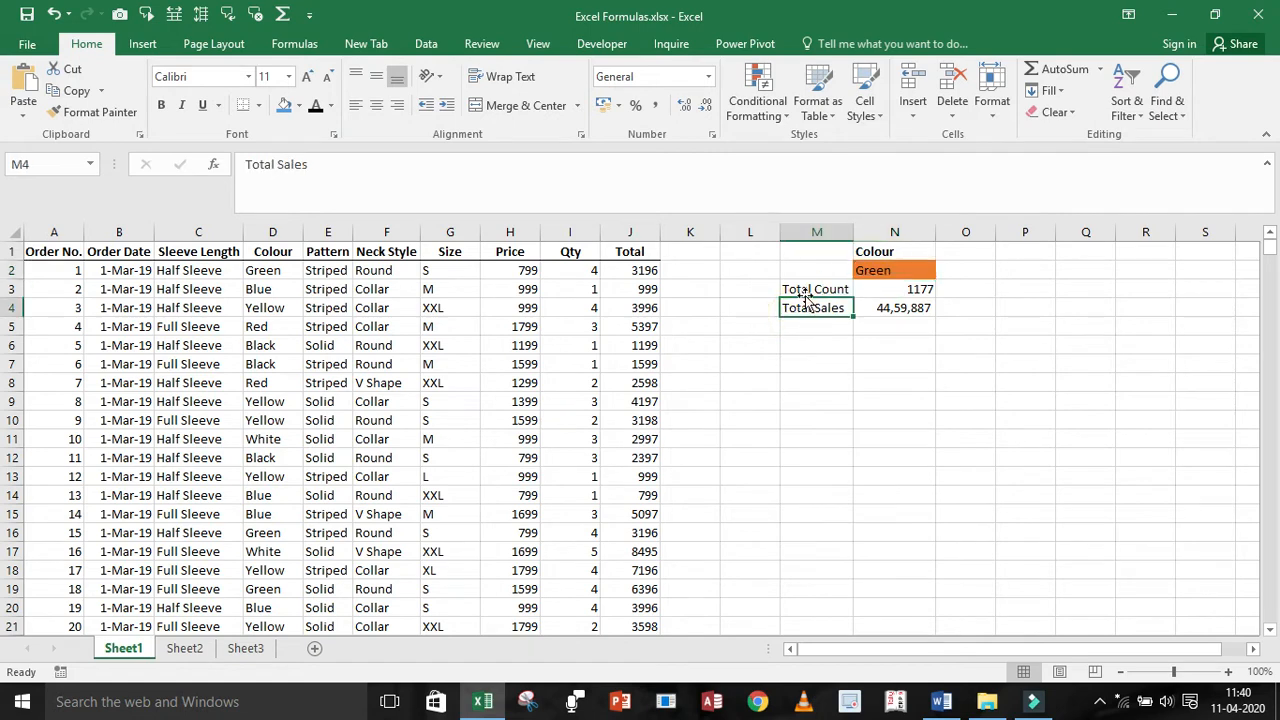
pyautogui.click(817, 290)
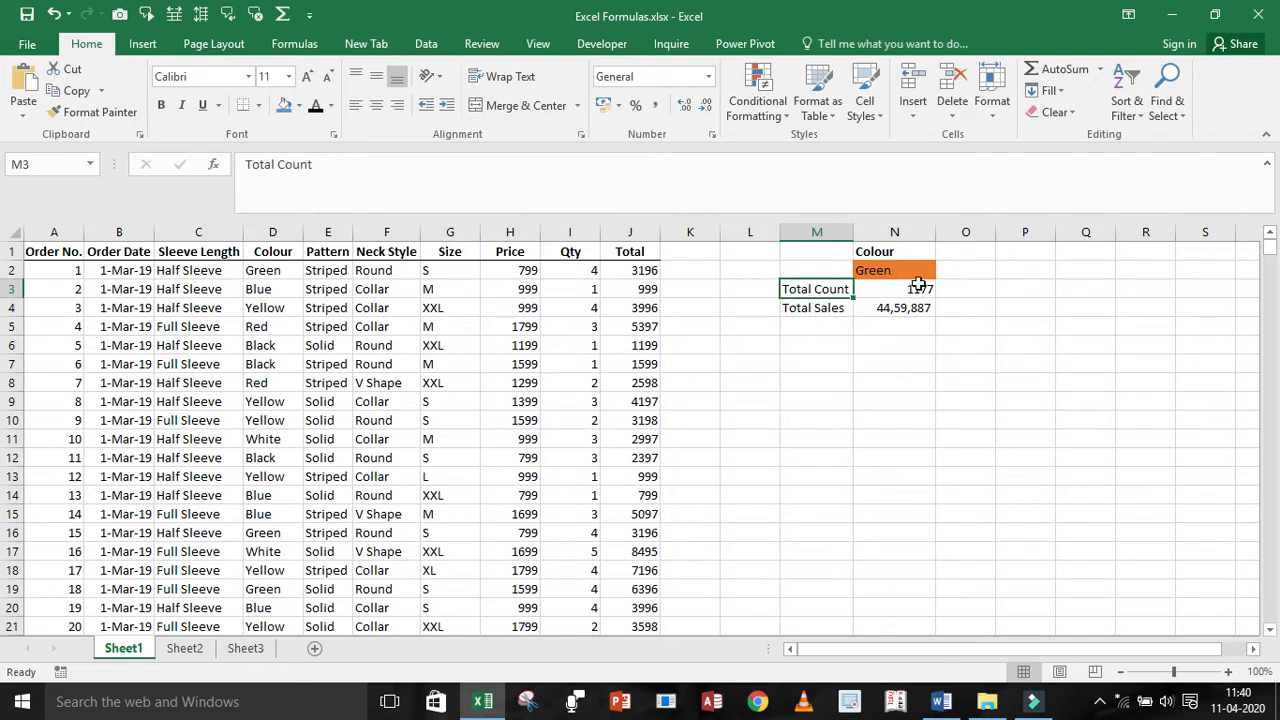
pyautogui.click(806, 308)
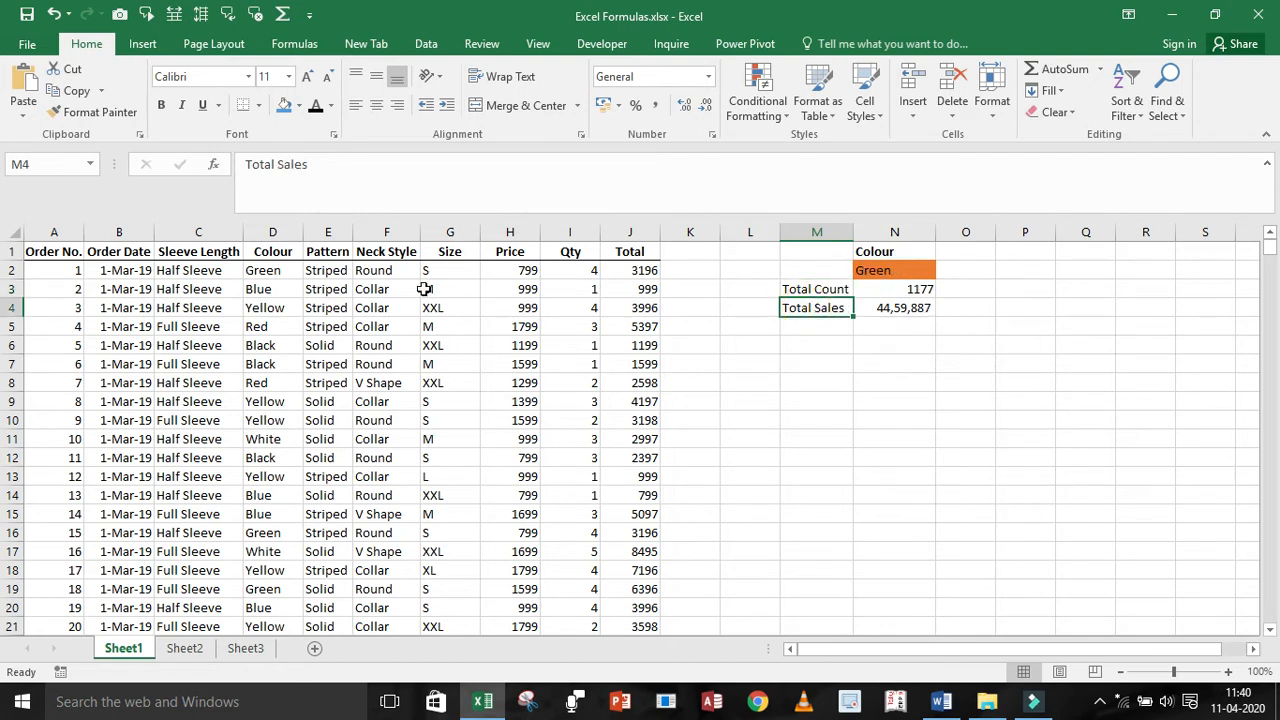
# Examine the Colour and Size columns of the order data as the two criteria for counting and summing
pyautogui.click(269, 275)
pyautogui.click(463, 271)
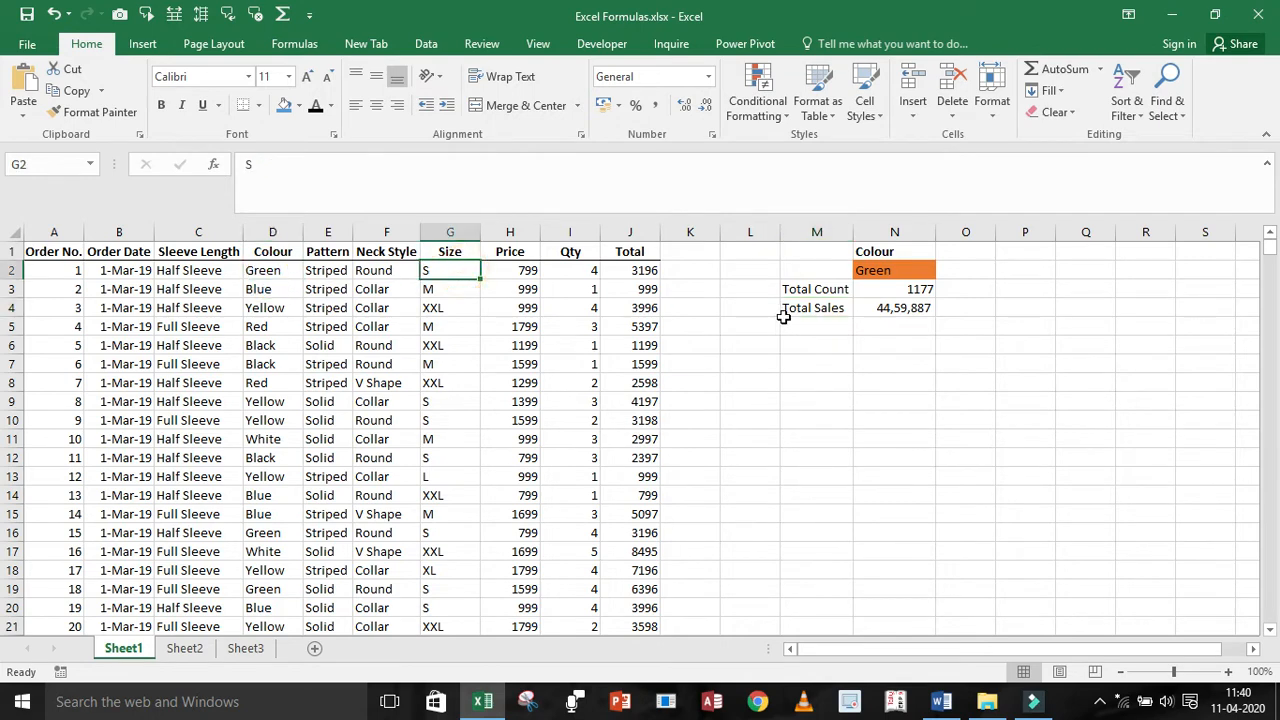
pyautogui.click(260, 271)
pyautogui.click(455, 272)
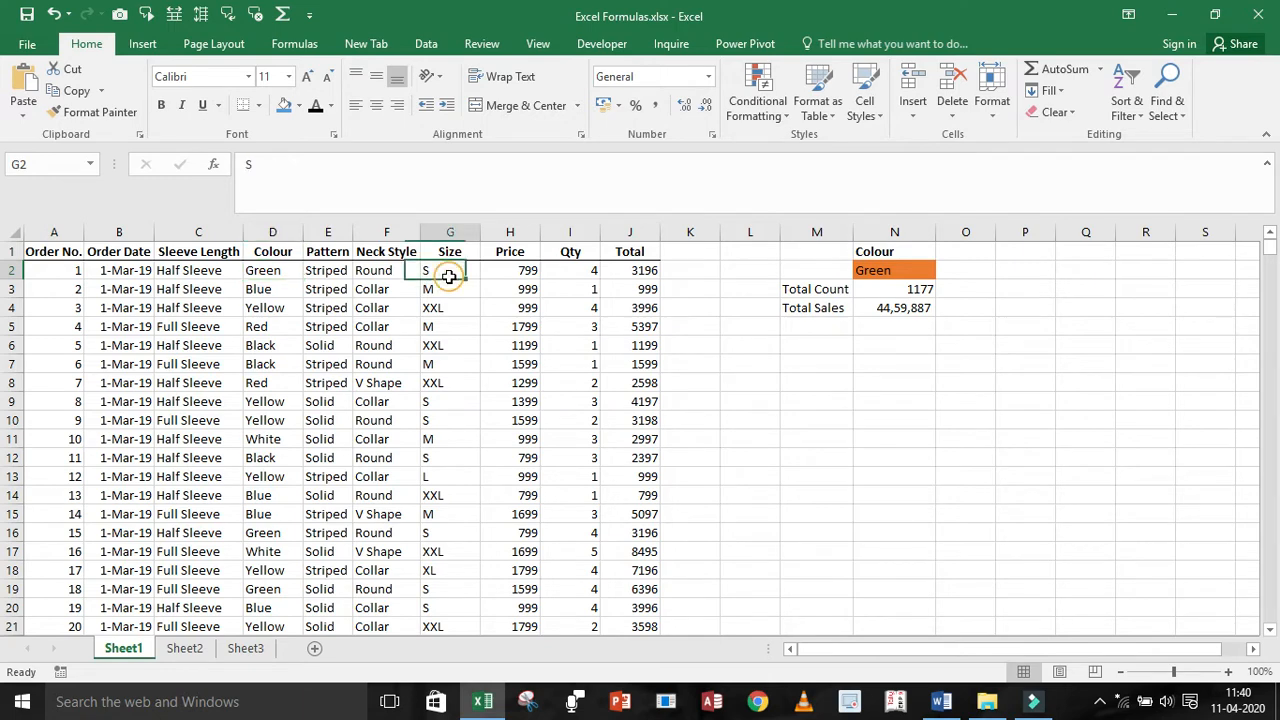
pyautogui.click(280, 268)
pyautogui.click(452, 271)
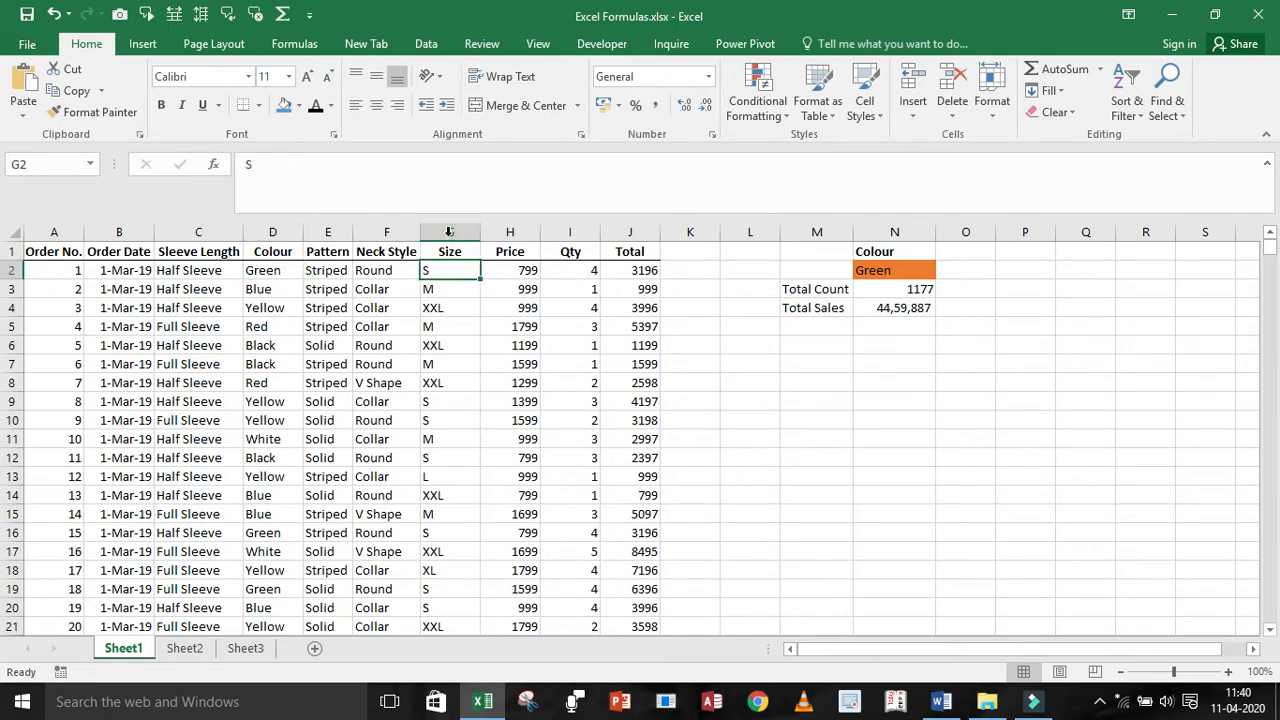
pyautogui.click(449, 232)
pyautogui.click(272, 232)
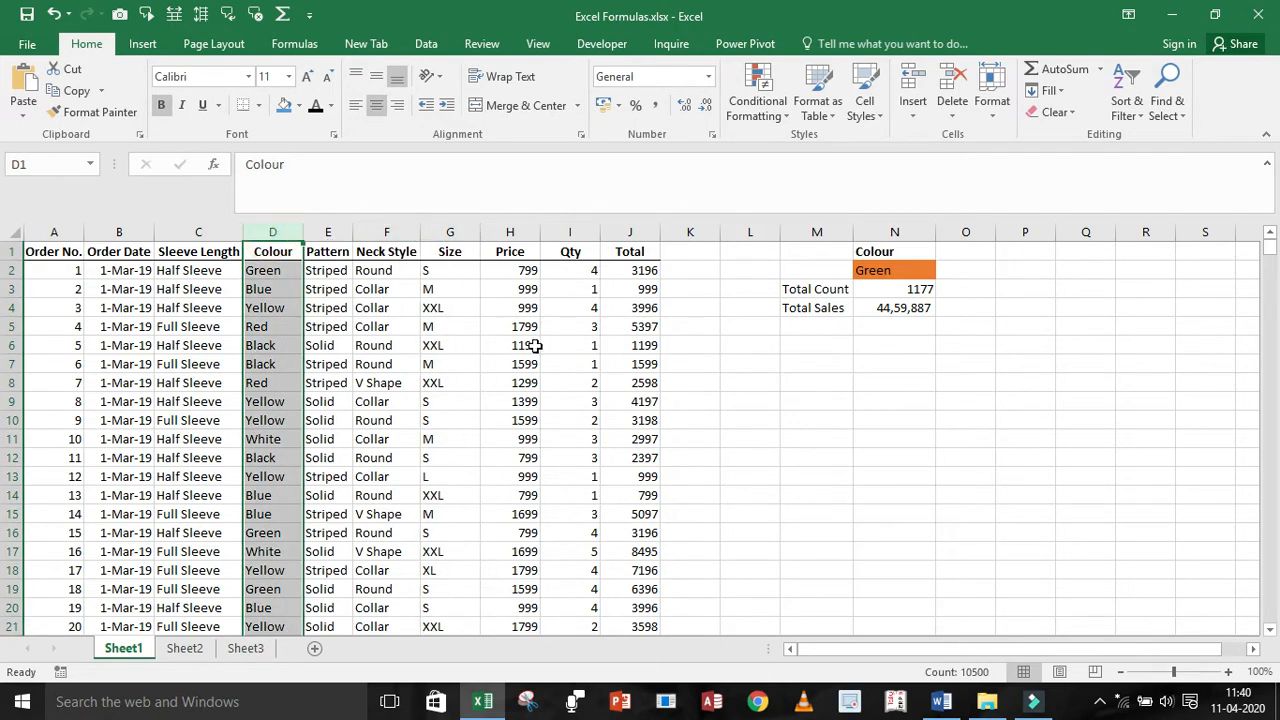
# Go to Sheet2 and examine the Colour and Size criteria cells N2 and N3 and the total count and sales labels
pyautogui.click(186, 648)
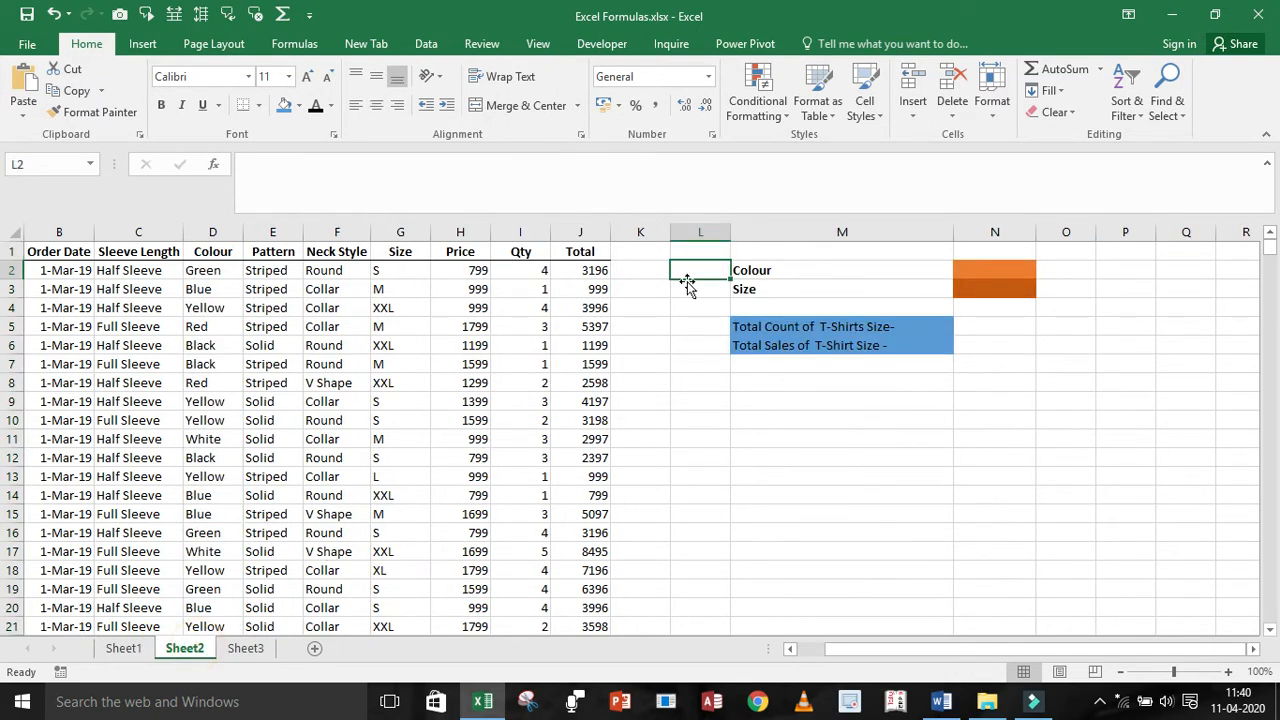
pyautogui.click(781, 268)
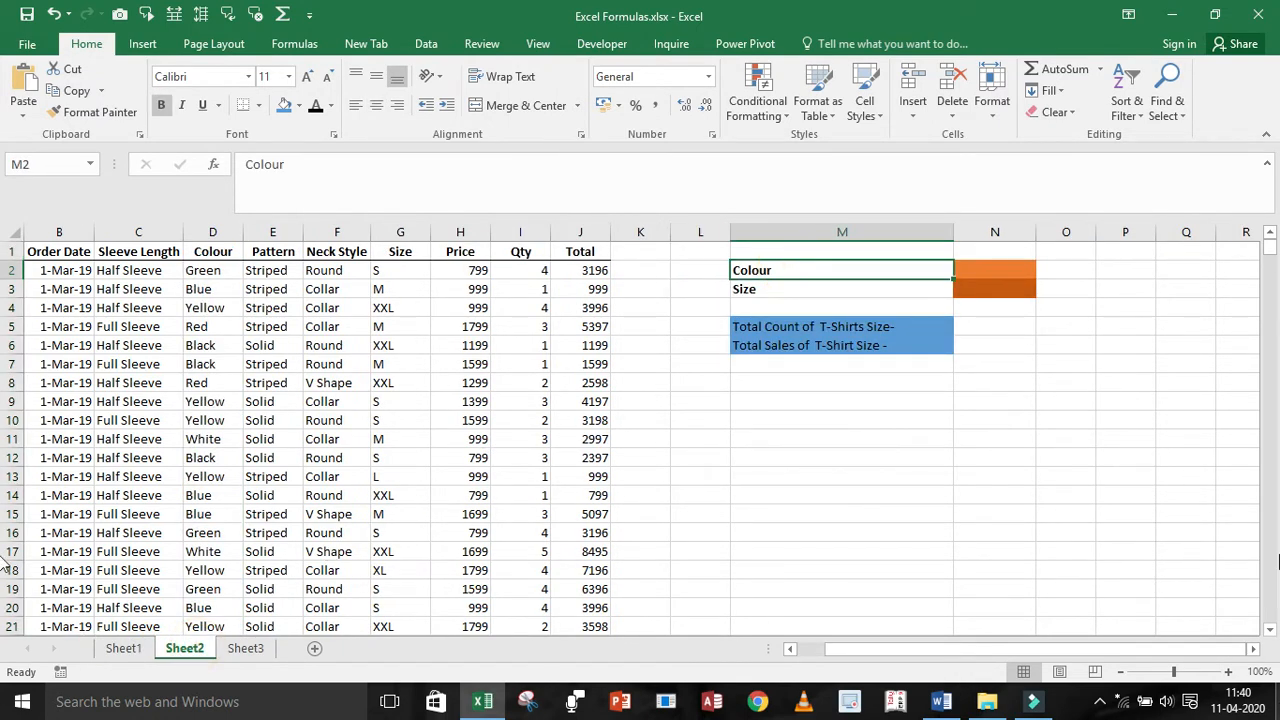
pyautogui.click(972, 273)
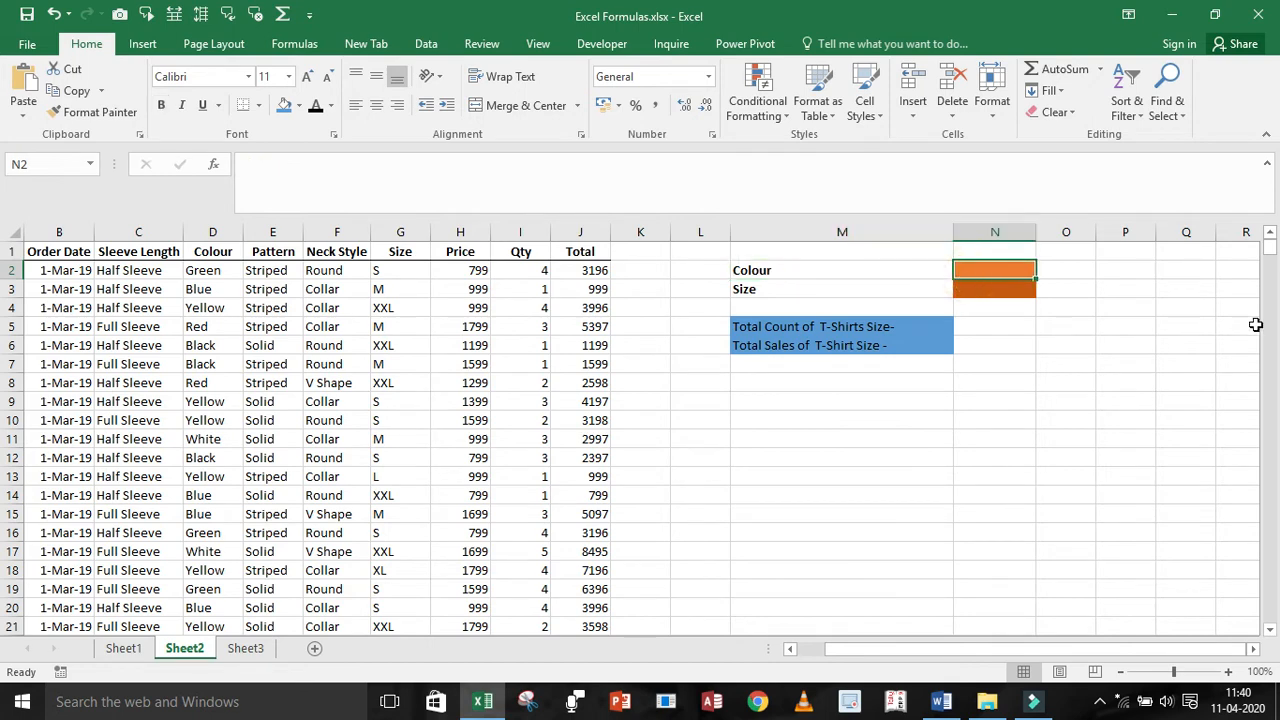
pyautogui.click(1000, 292)
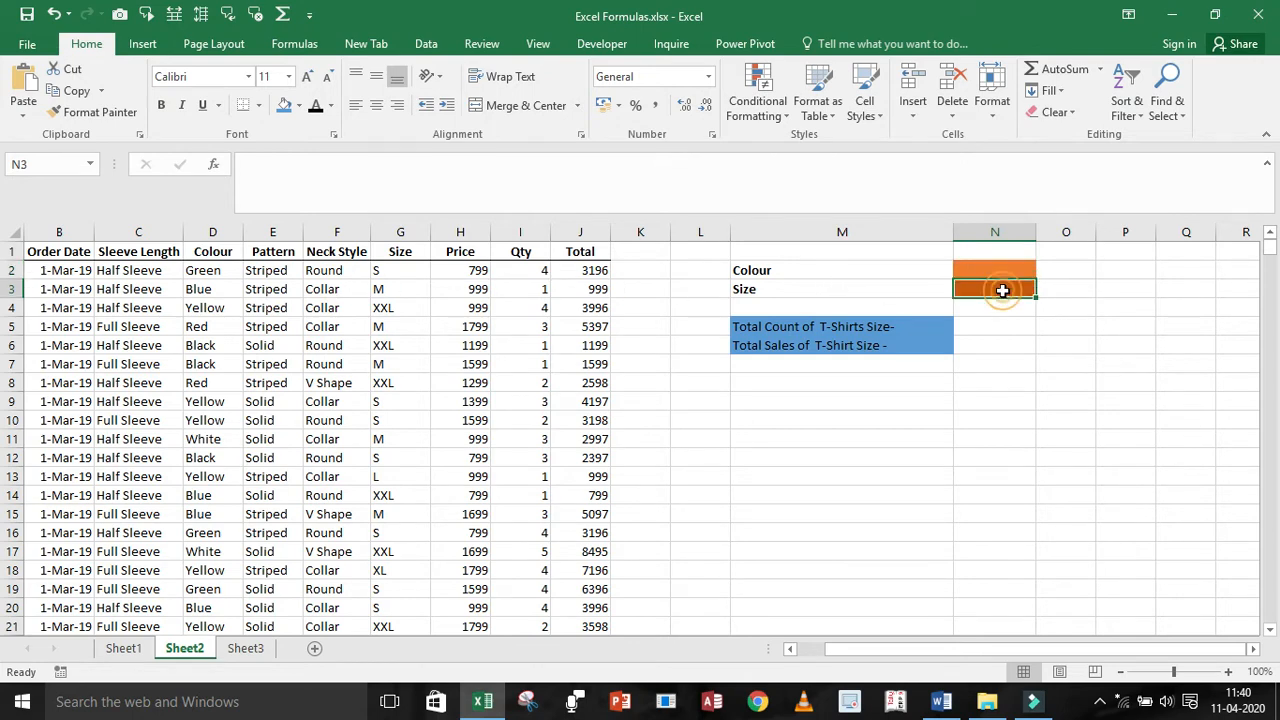
pyautogui.click(752, 289)
pyautogui.click(1003, 290)
pyautogui.click(795, 327)
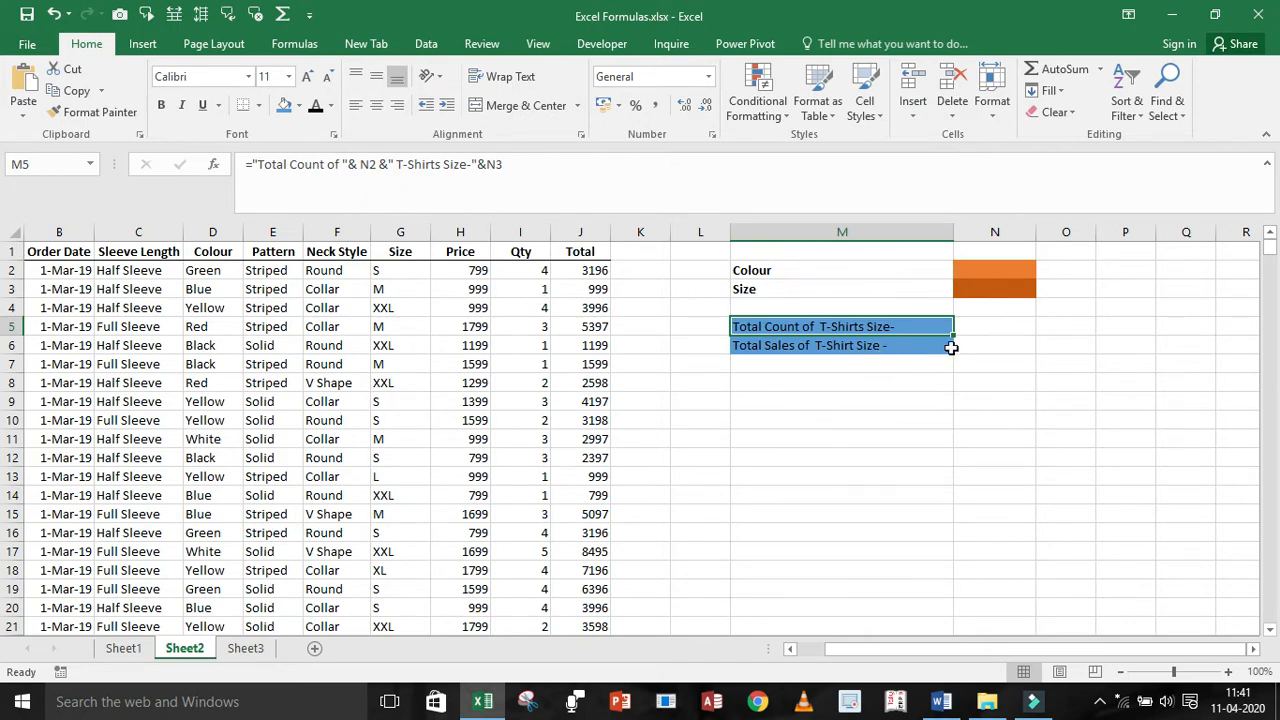
pyautogui.click(947, 396)
pyautogui.click(923, 329)
pyautogui.click(1001, 273)
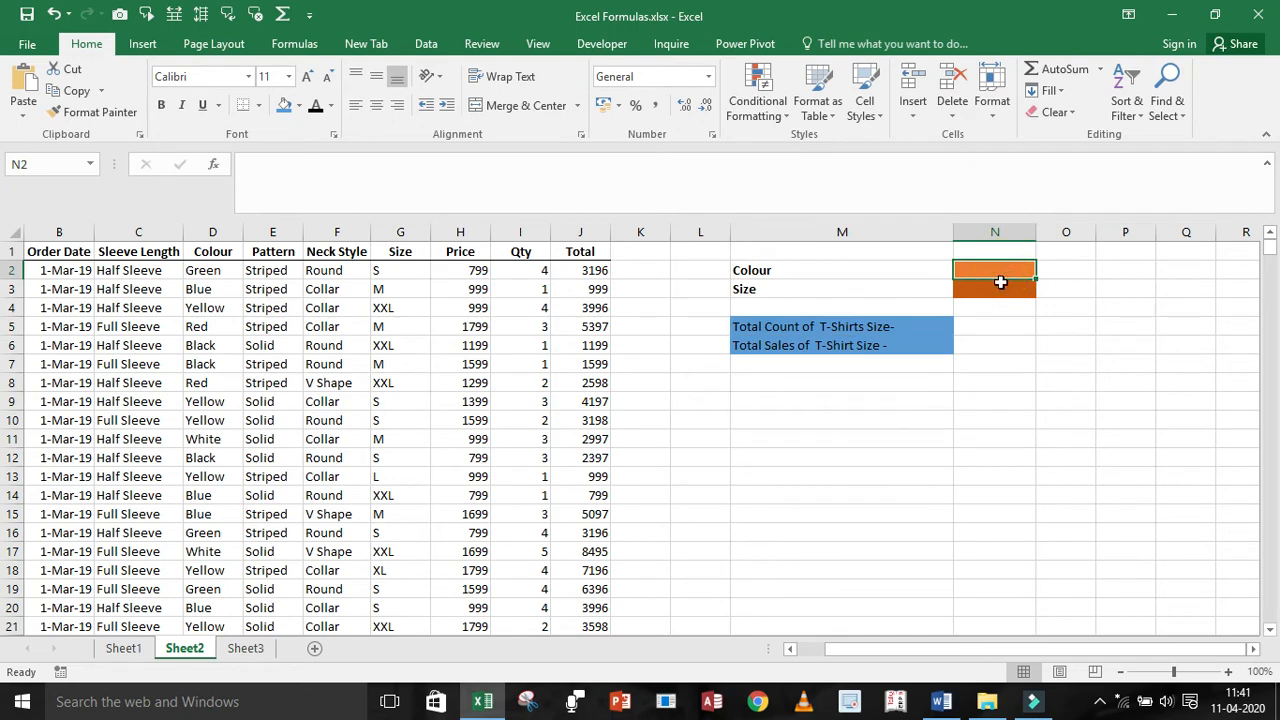
pyautogui.click(999, 289)
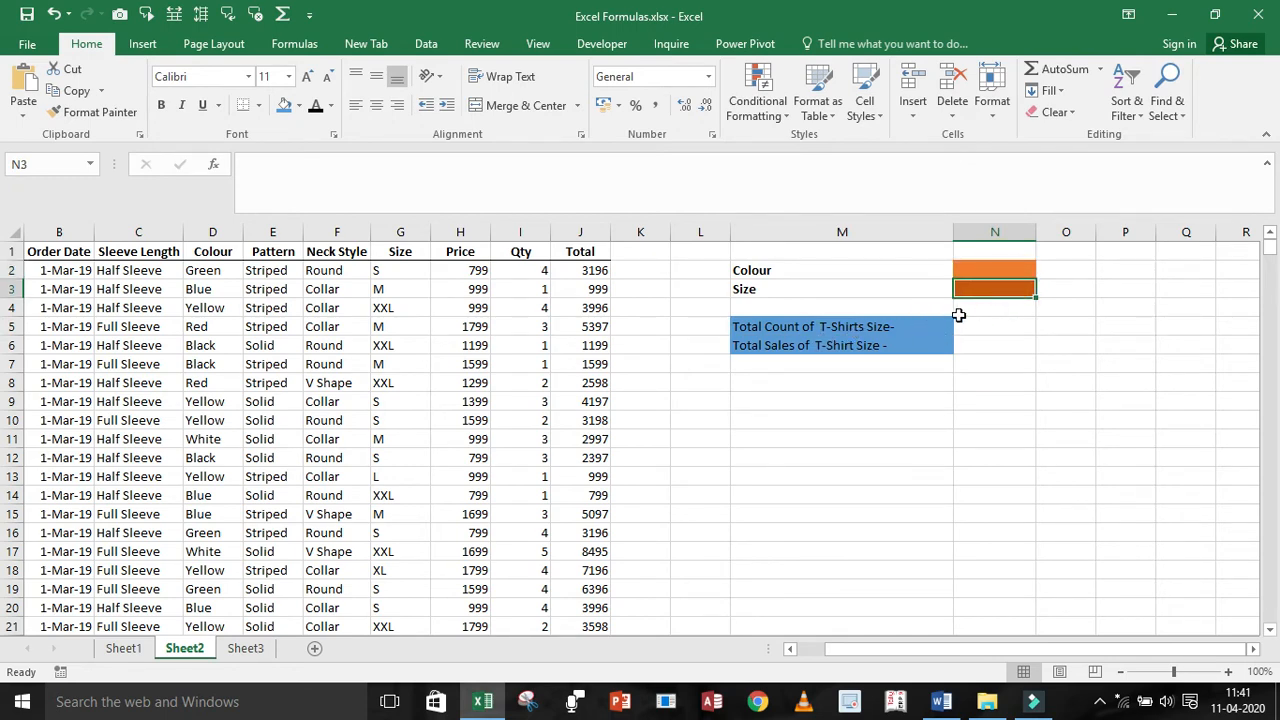
# Copy all the Colour values from D2 to the end of the data into column P, starting at P1
pyautogui.click(264, 277)
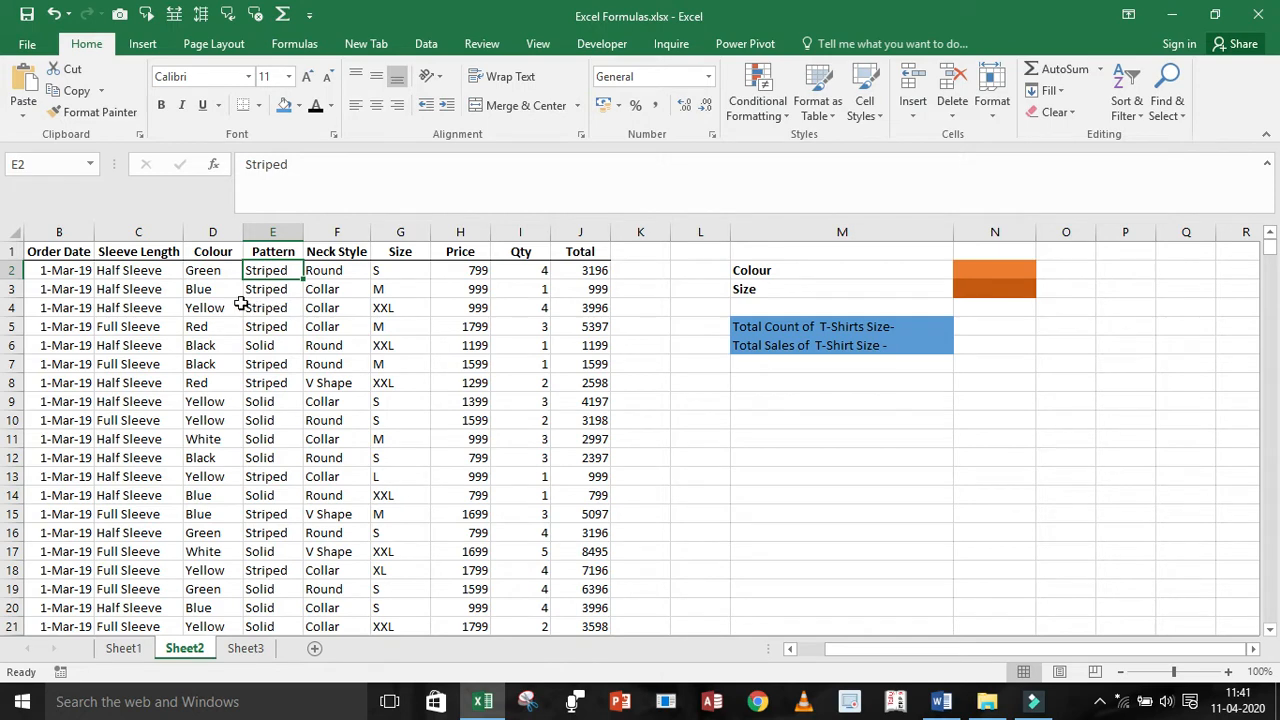
pyautogui.press('Left')
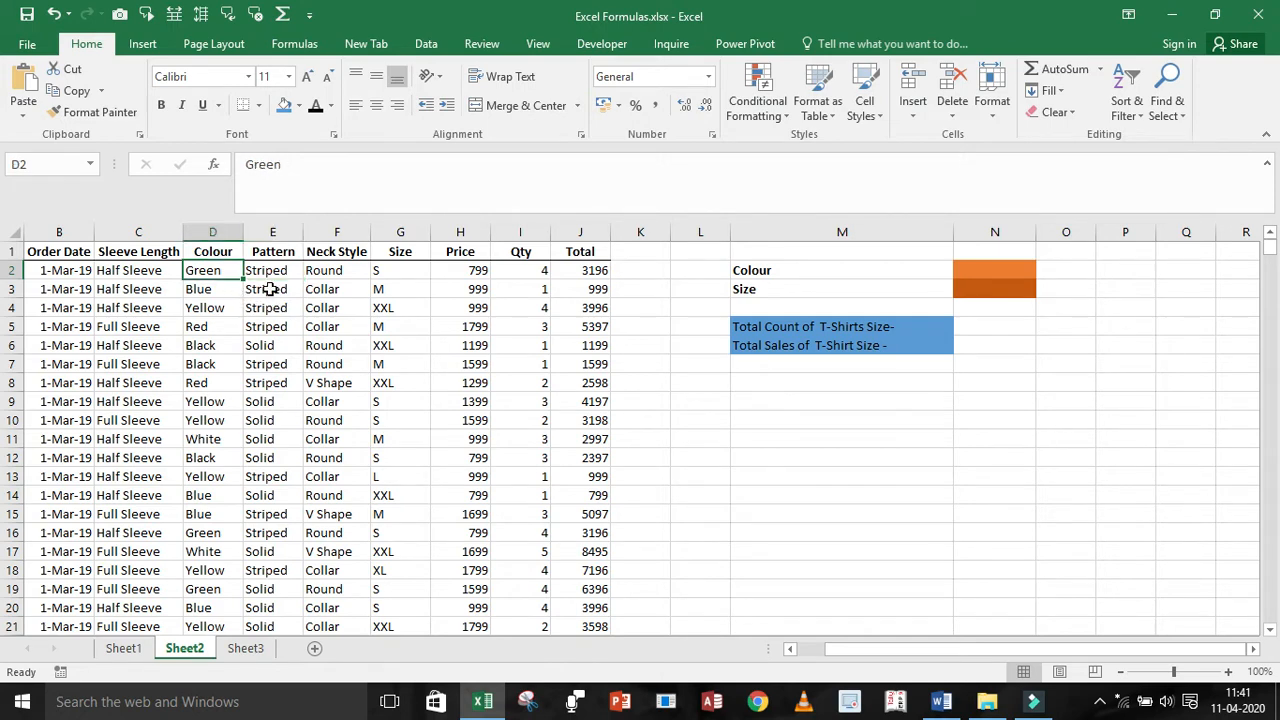
pyautogui.hotkey('ctrl', 'shift', 'Down')
pyautogui.hotkey('ctrl', 'c')
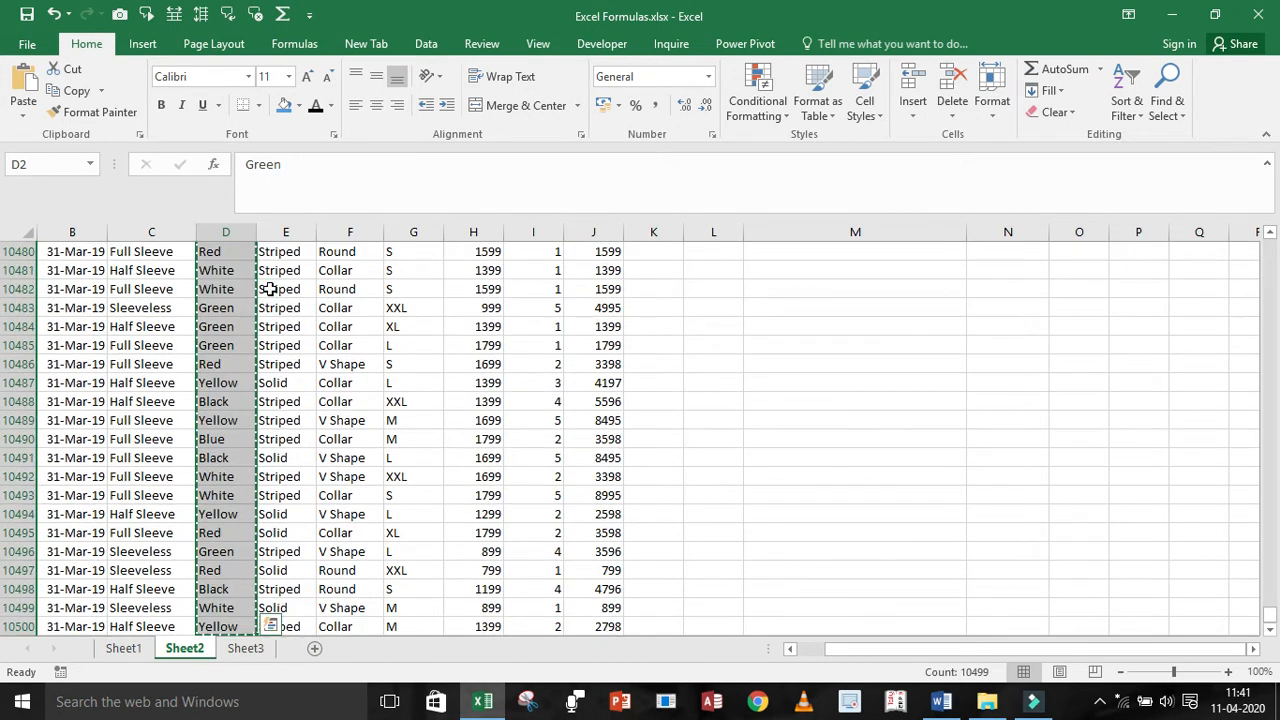
pyautogui.hotkey('ctrl', 'Up')
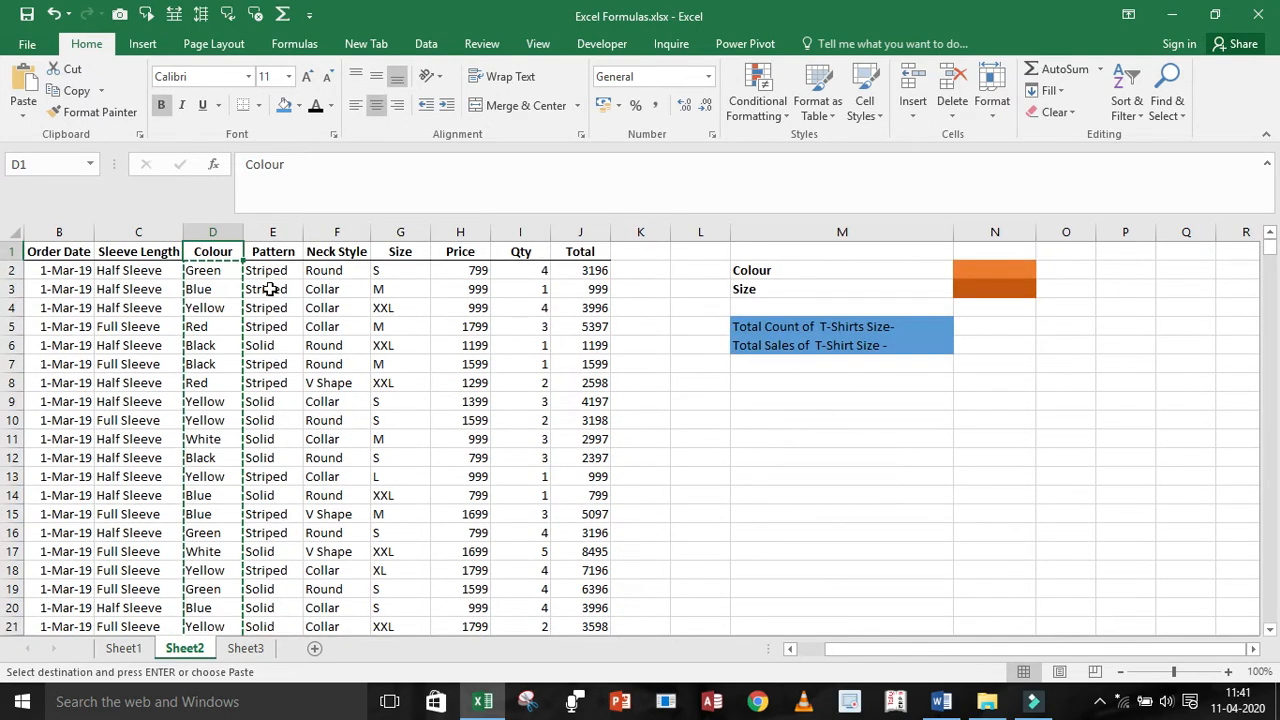
pyautogui.press('Right')
pyautogui.press('Right')
pyautogui.press('Right')
pyautogui.press('Right')
pyautogui.press('Right')
pyautogui.press('Right')
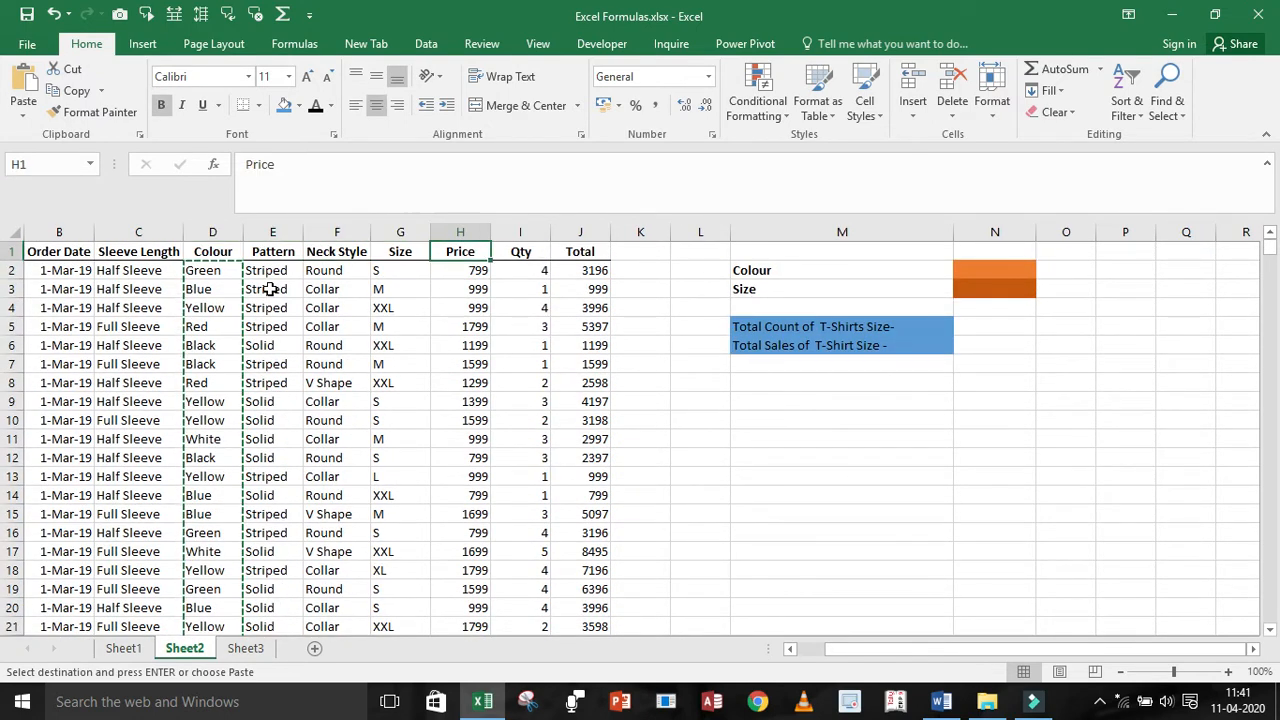
pyautogui.press('Right')
pyautogui.press('Right')
pyautogui.press('Right')
pyautogui.press('Right')
pyautogui.press('Right')
pyautogui.press('Right')
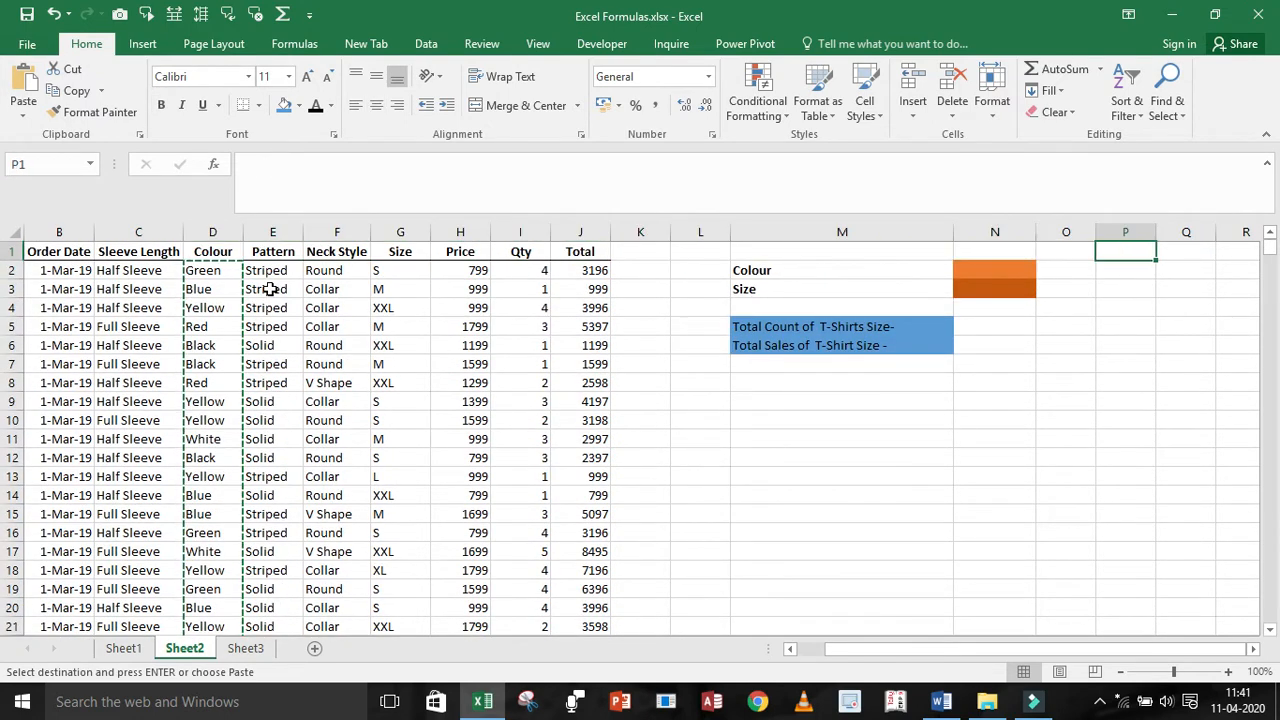
pyautogui.press('Return')
# Copy all the Size values from G2 to the end of the data into column R, starting at R1
pyautogui.press('Left')
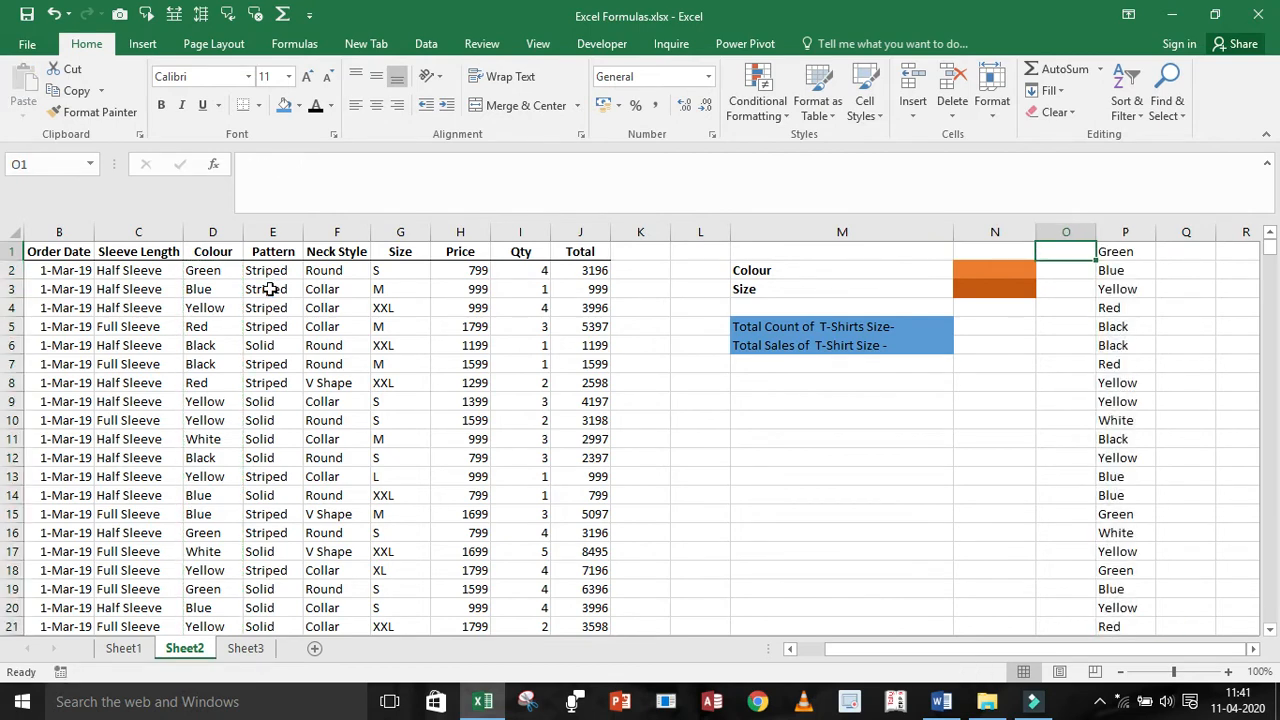
pyautogui.press('Left')
pyautogui.press('Left')
pyautogui.press('Left')
pyautogui.press('Left')
pyautogui.press('Left')
pyautogui.press('Left')
pyautogui.press('Left')
pyautogui.press('Left')
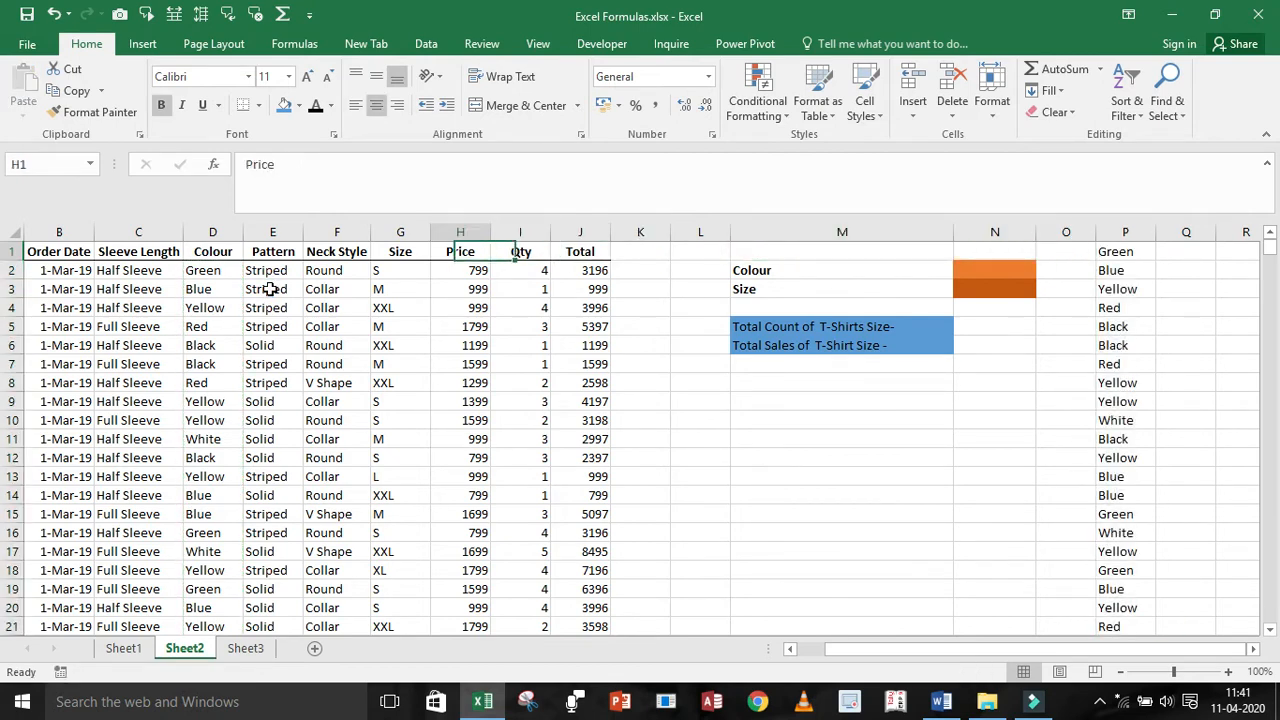
pyautogui.press('Down')
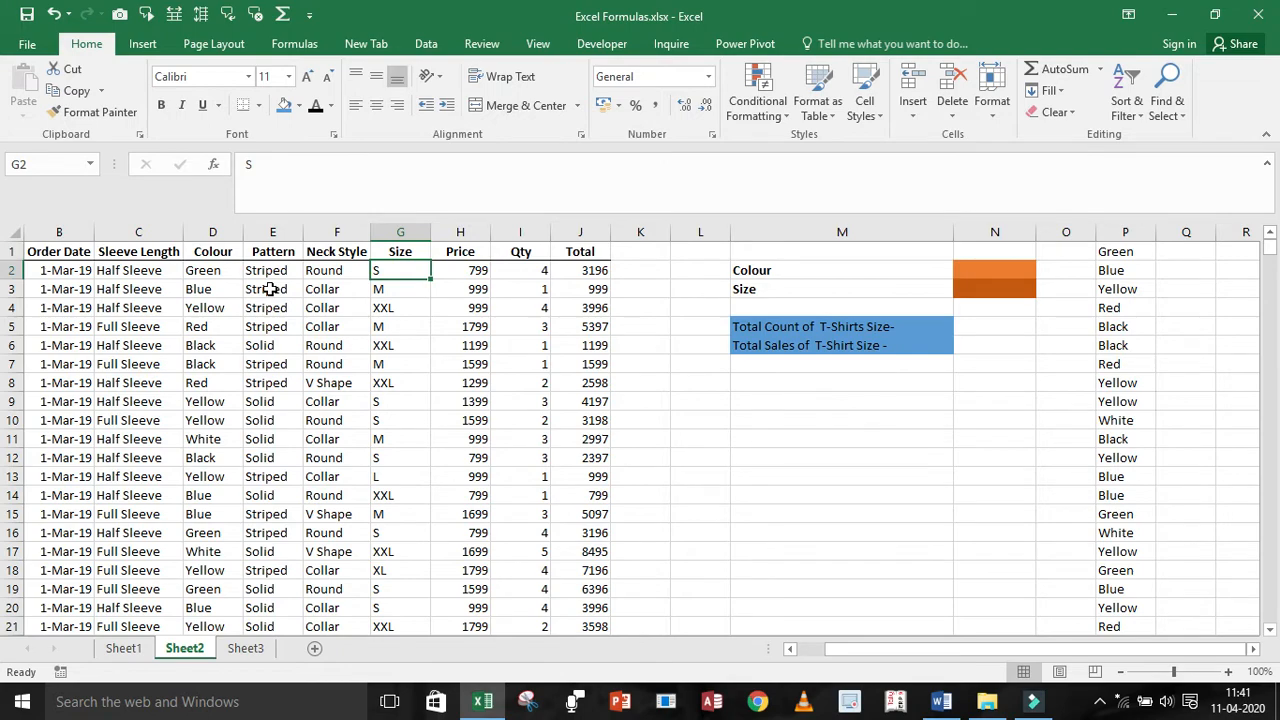
pyautogui.hotkey('ctrl', 'shift', 'Down')
pyautogui.hotkey('ctrl', 'c')
pyautogui.press('Up')
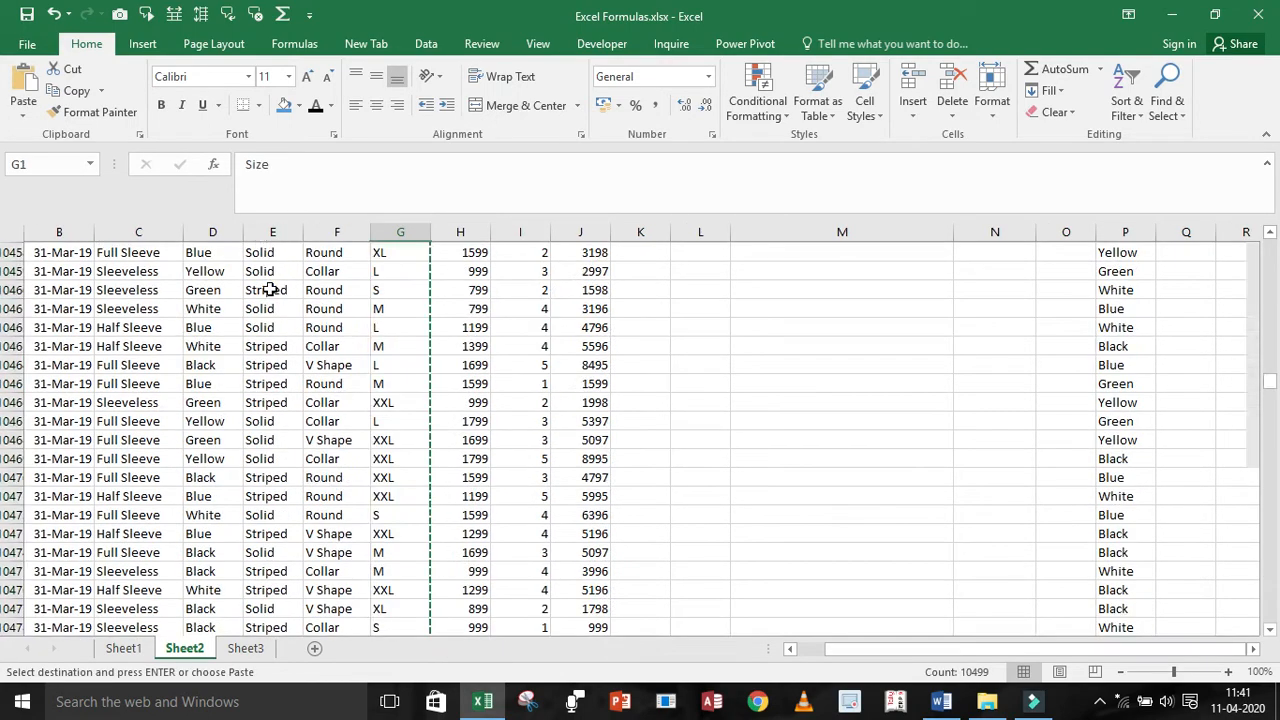
pyautogui.press('Right')
pyautogui.press('Right')
pyautogui.press('Right')
pyautogui.press('Right')
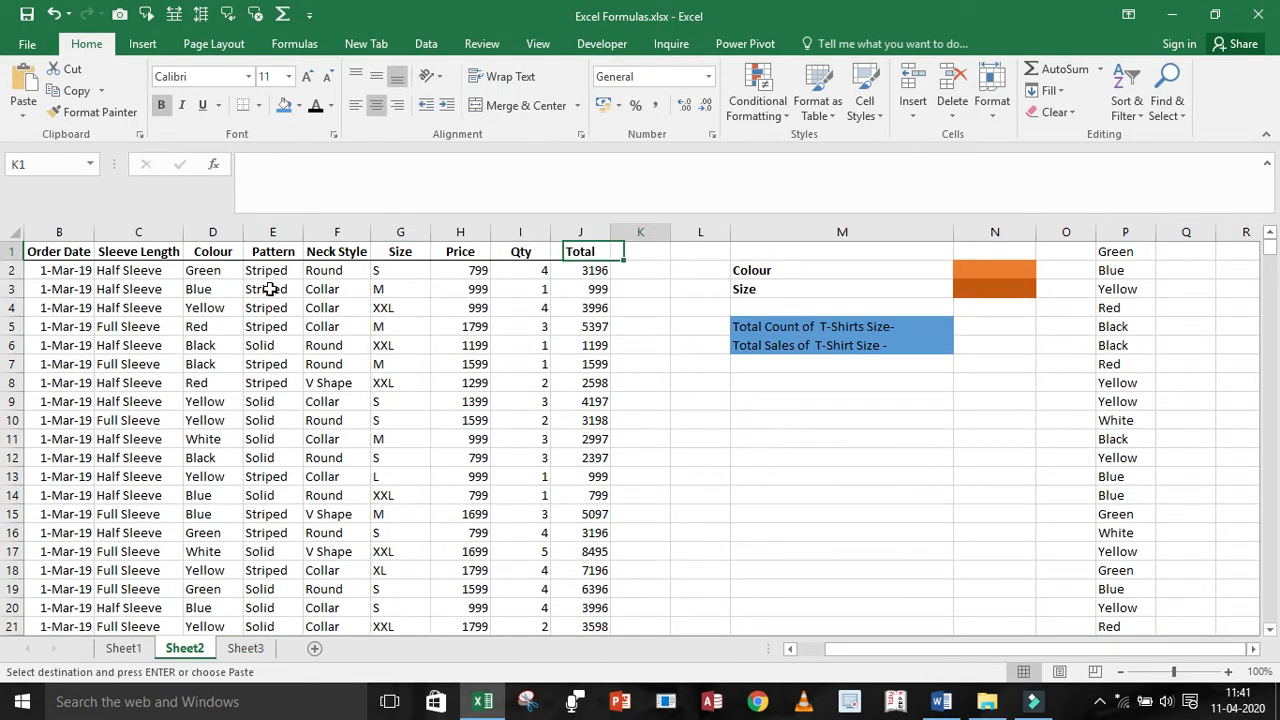
pyautogui.press('Right')
pyautogui.press('Right')
pyautogui.press('Right')
pyautogui.press('Right')
pyautogui.press('Right')
pyautogui.press('Right')
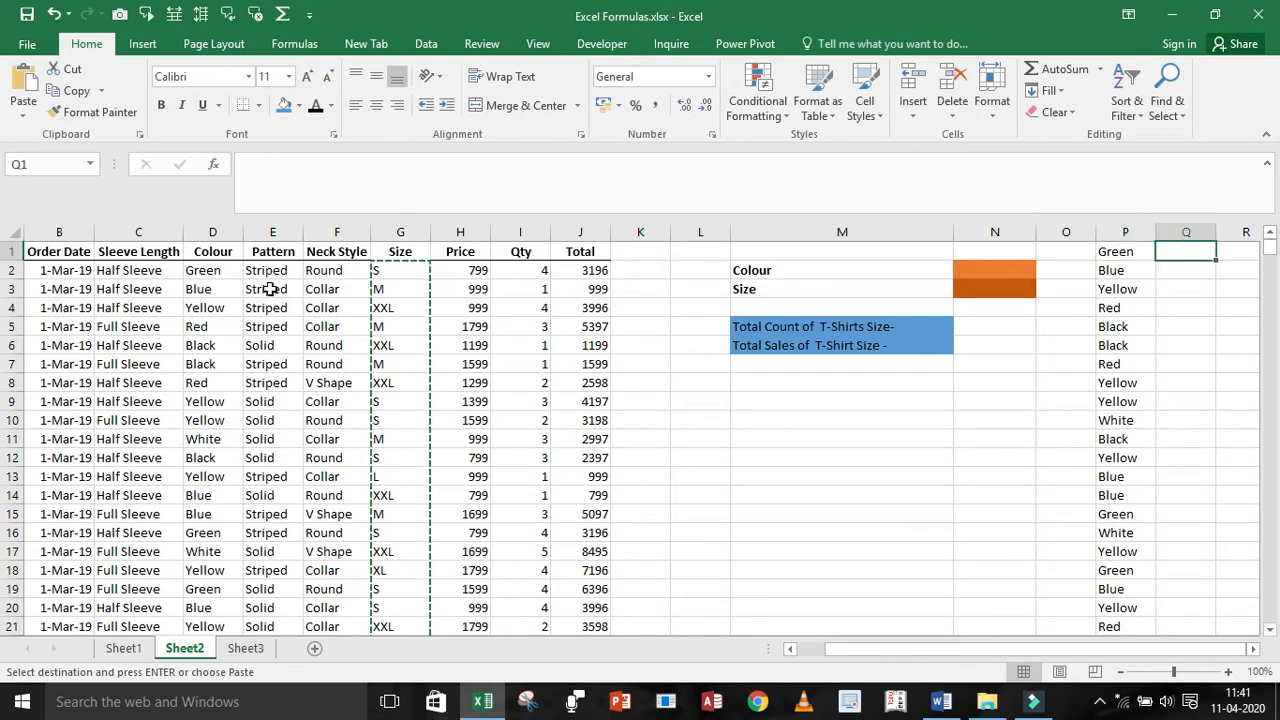
pyautogui.press('Right')
pyautogui.press('Return')
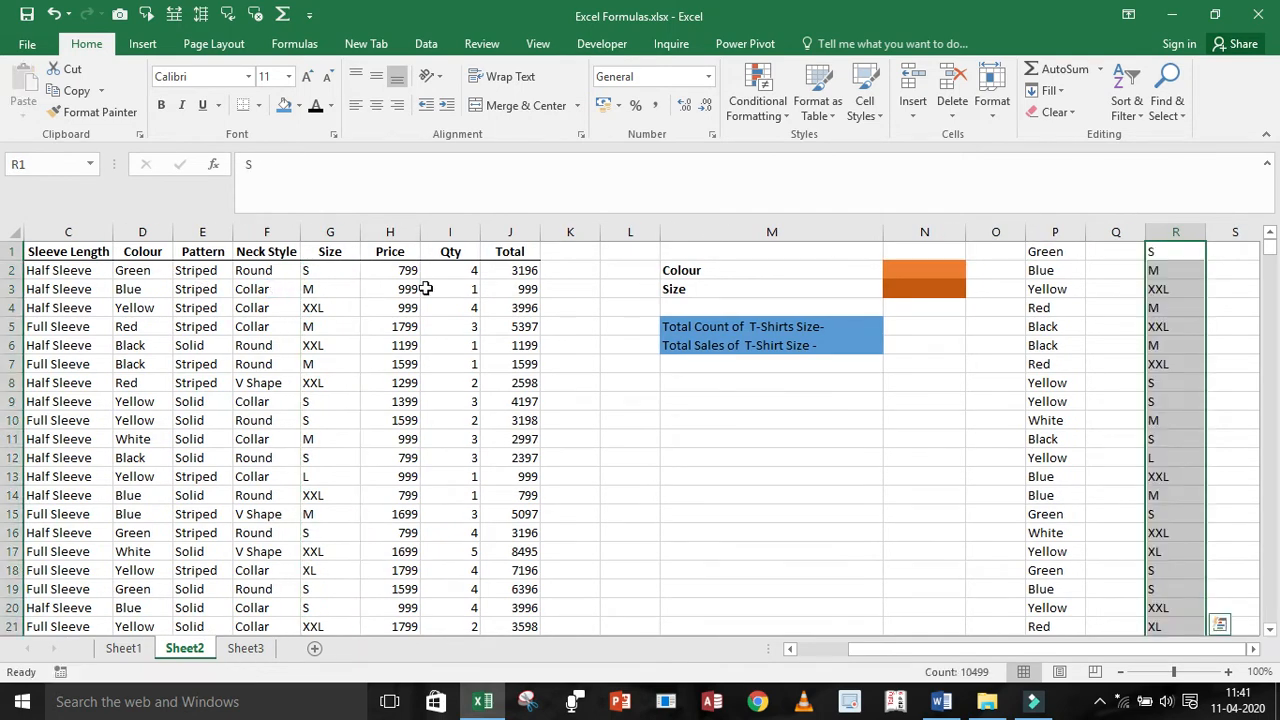
# Remove the duplicates from the copied colours in column P, treating the data as having no headers
pyautogui.click(1057, 256)
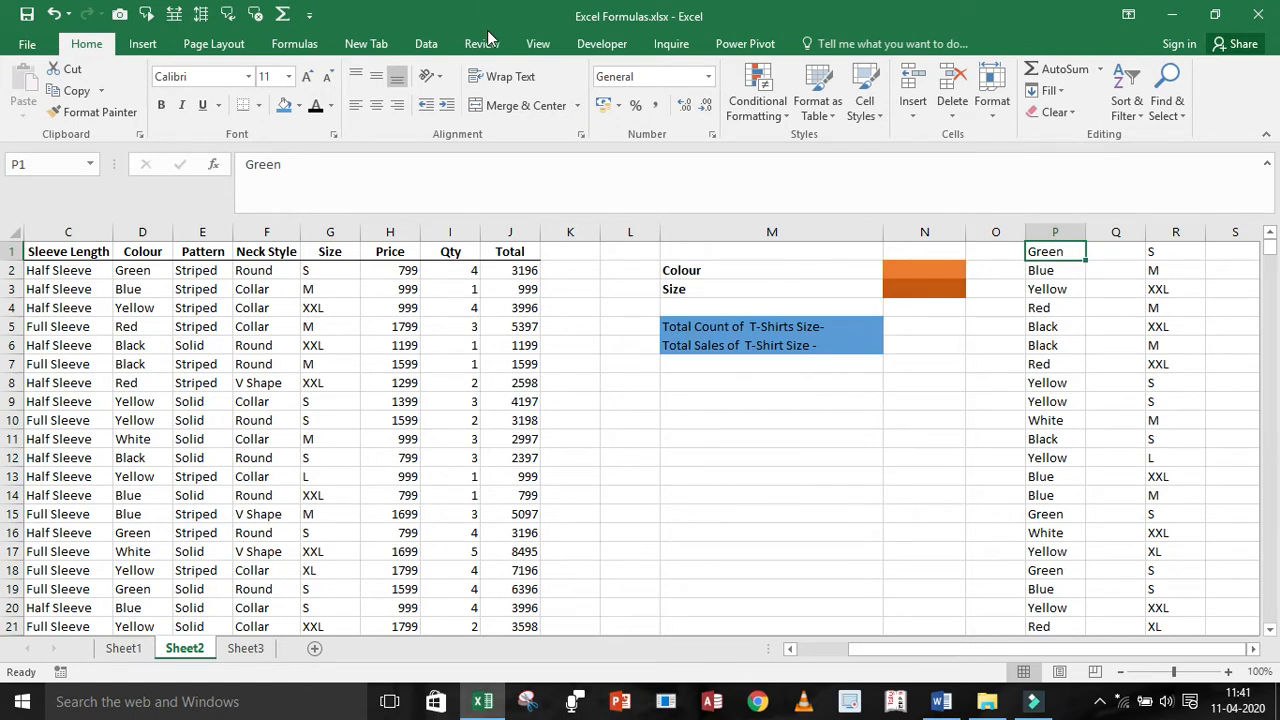
pyautogui.click(425, 45)
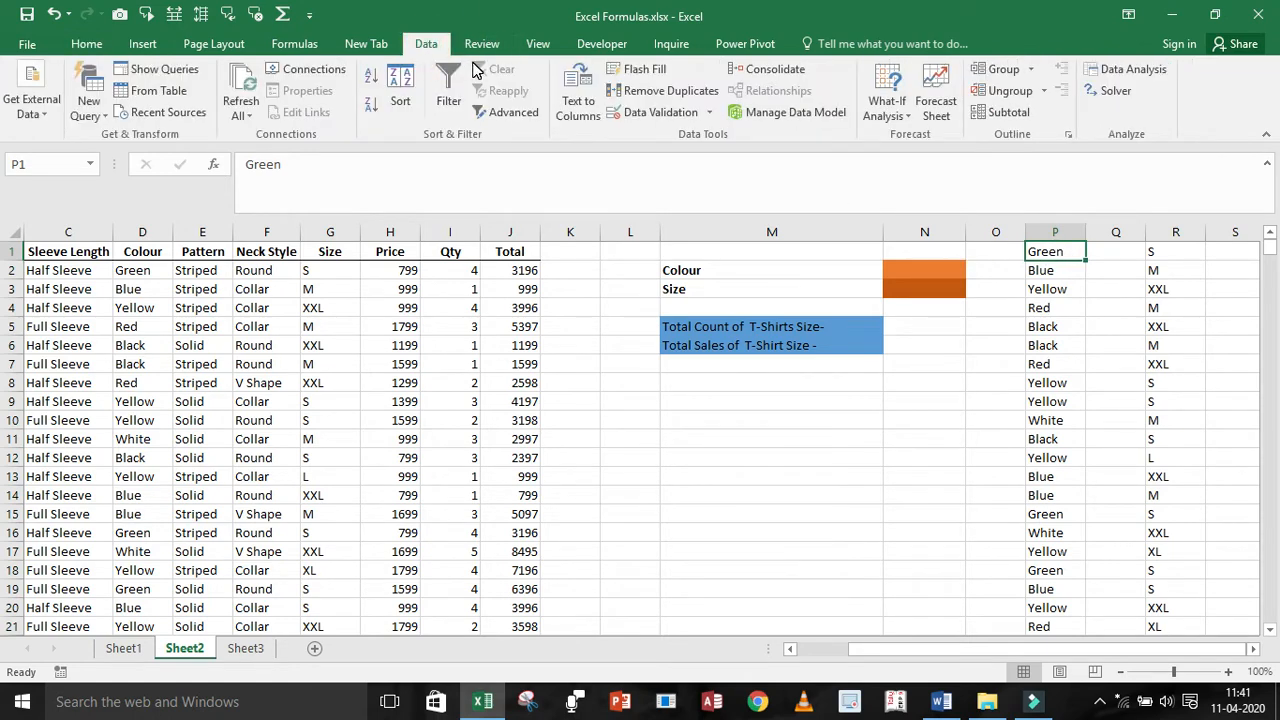
pyautogui.hotkey('ctrl', 'shift', 'Down')
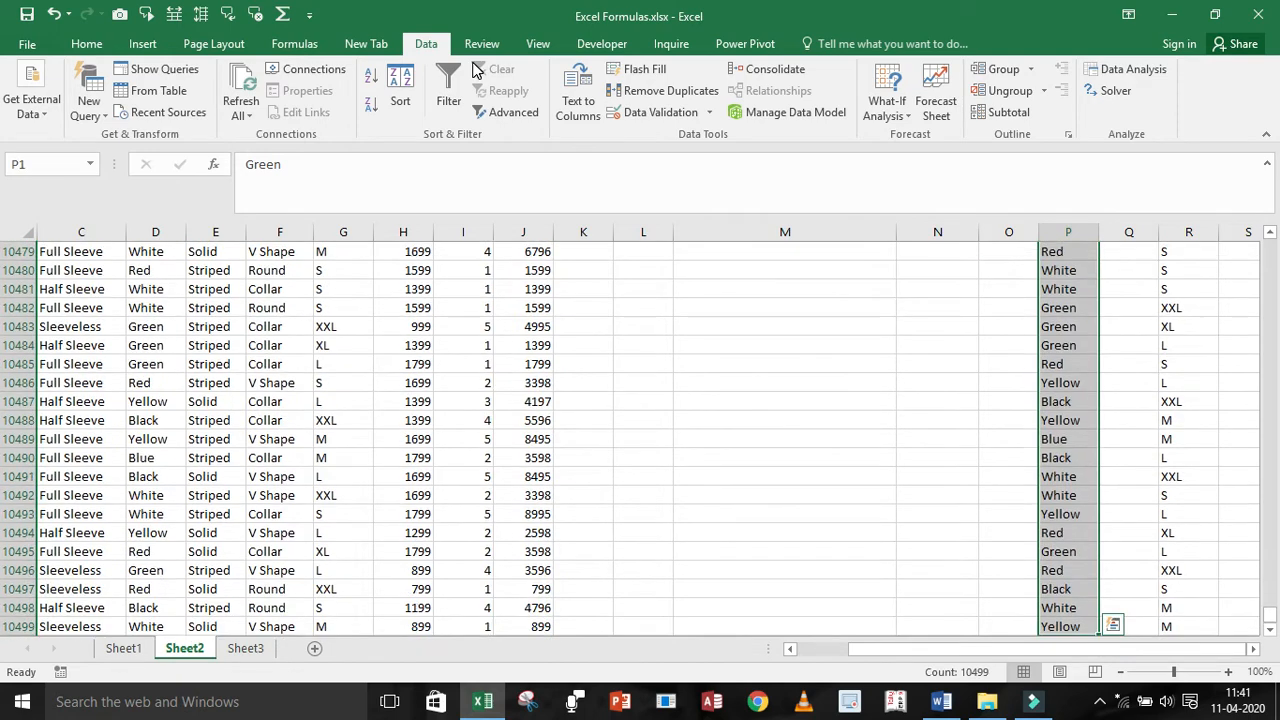
pyautogui.click(671, 92)
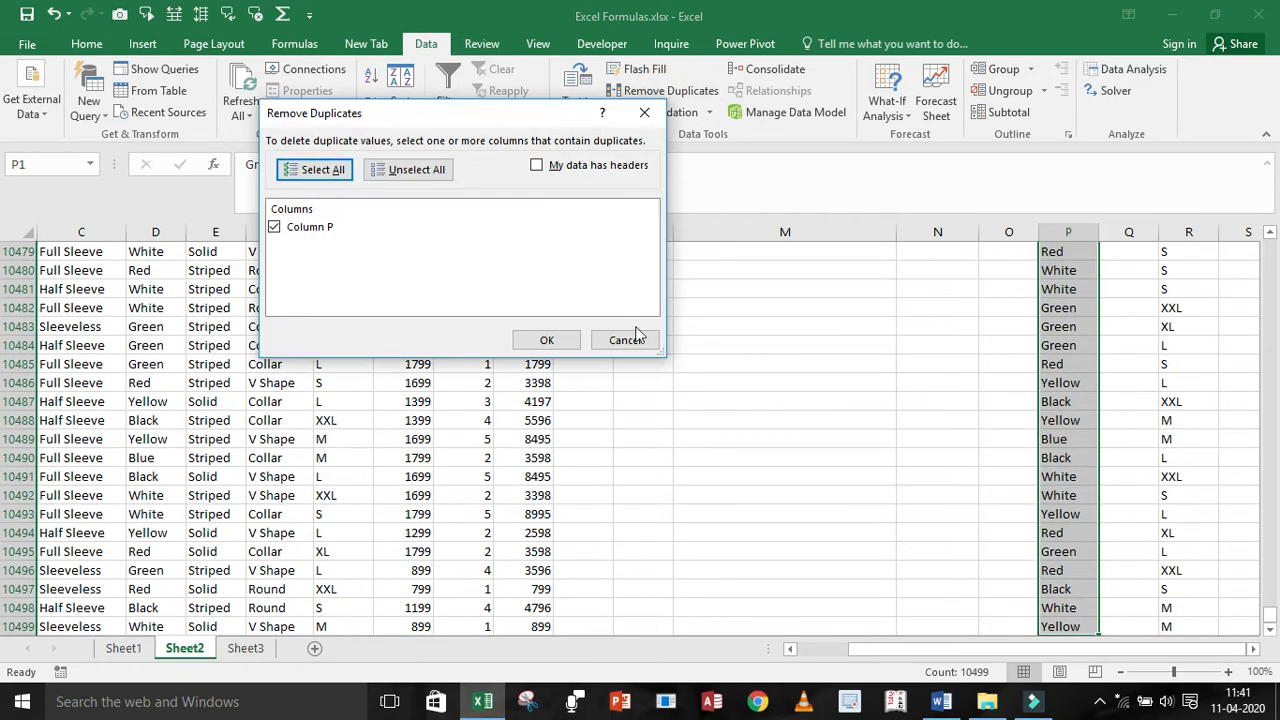
pyautogui.click(556, 343)
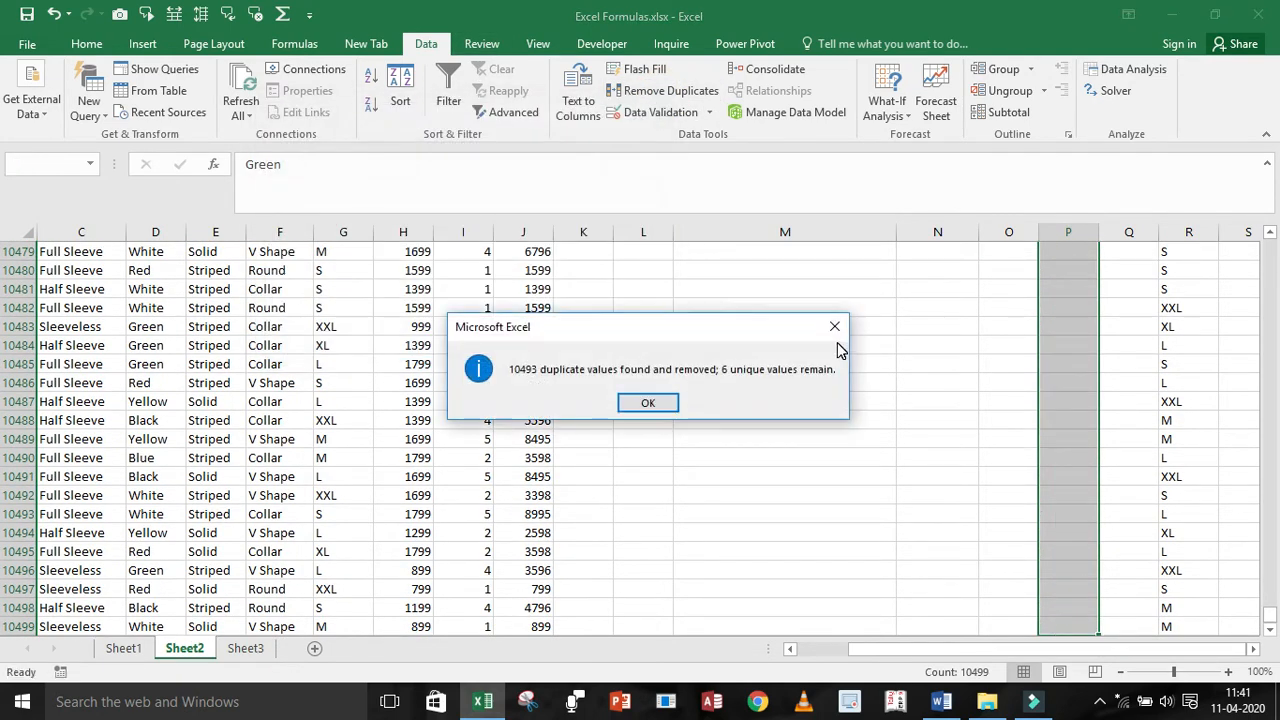
pyautogui.click(647, 404)
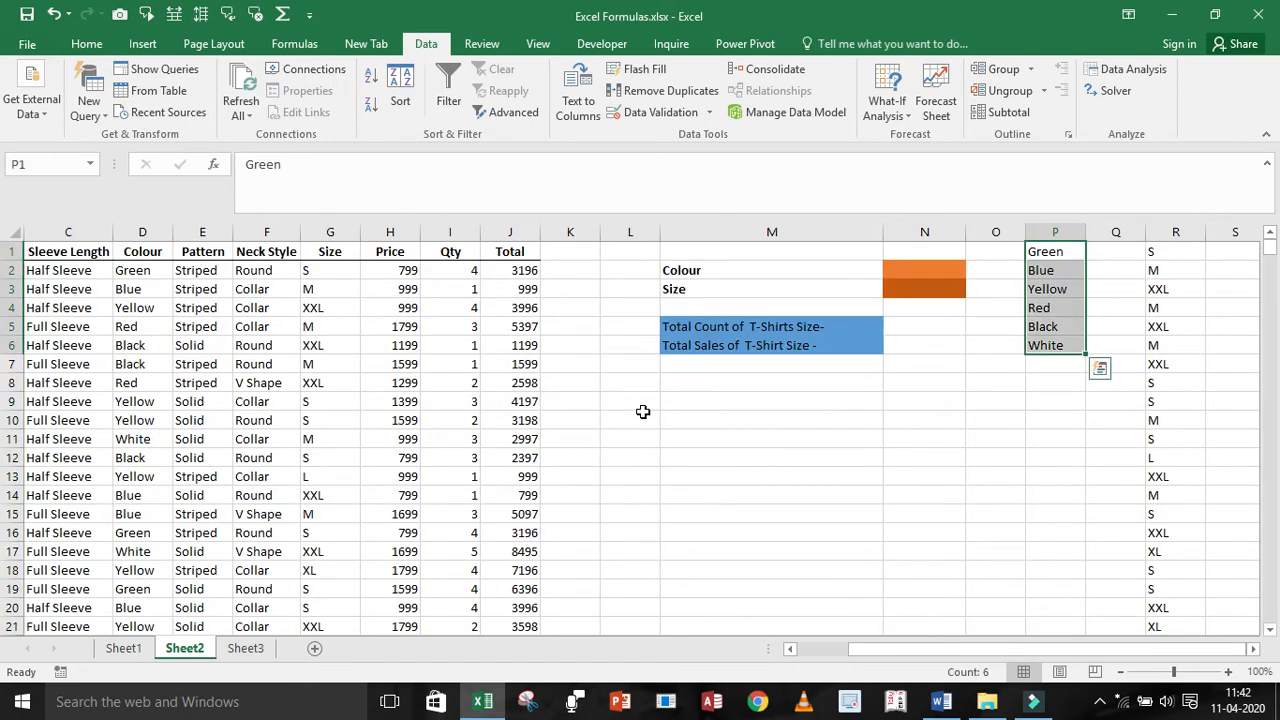
# Remove the duplicates from the copied sizes in column R without headers and review the remaining entries
pyautogui.press('Right')
pyautogui.press('Right')
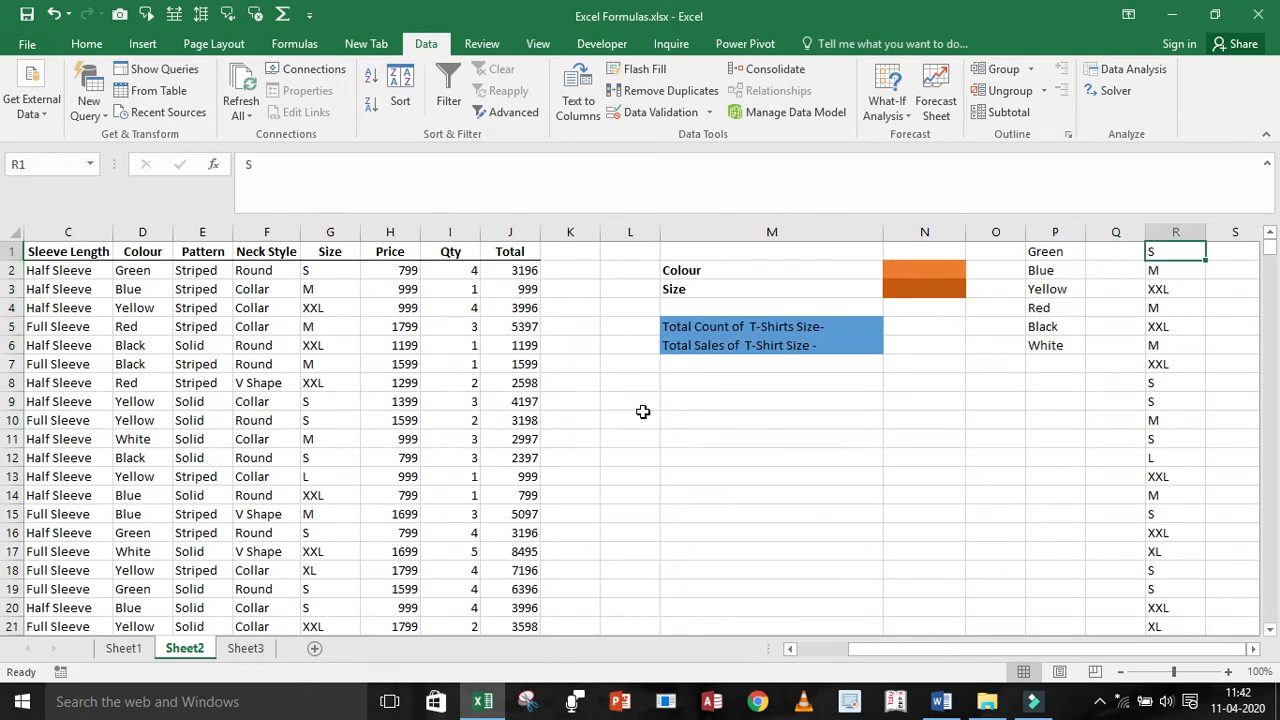
pyautogui.hotkey('ctrl', 'shift', 'Down')
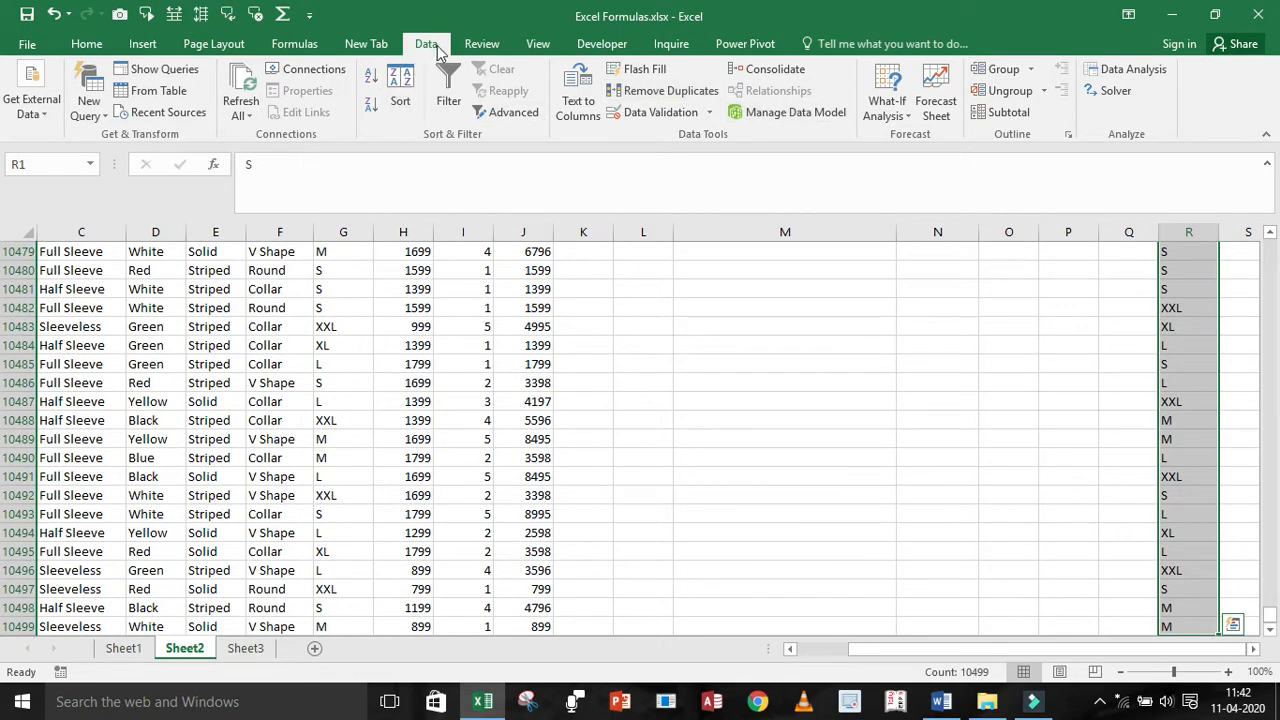
pyautogui.click(668, 90)
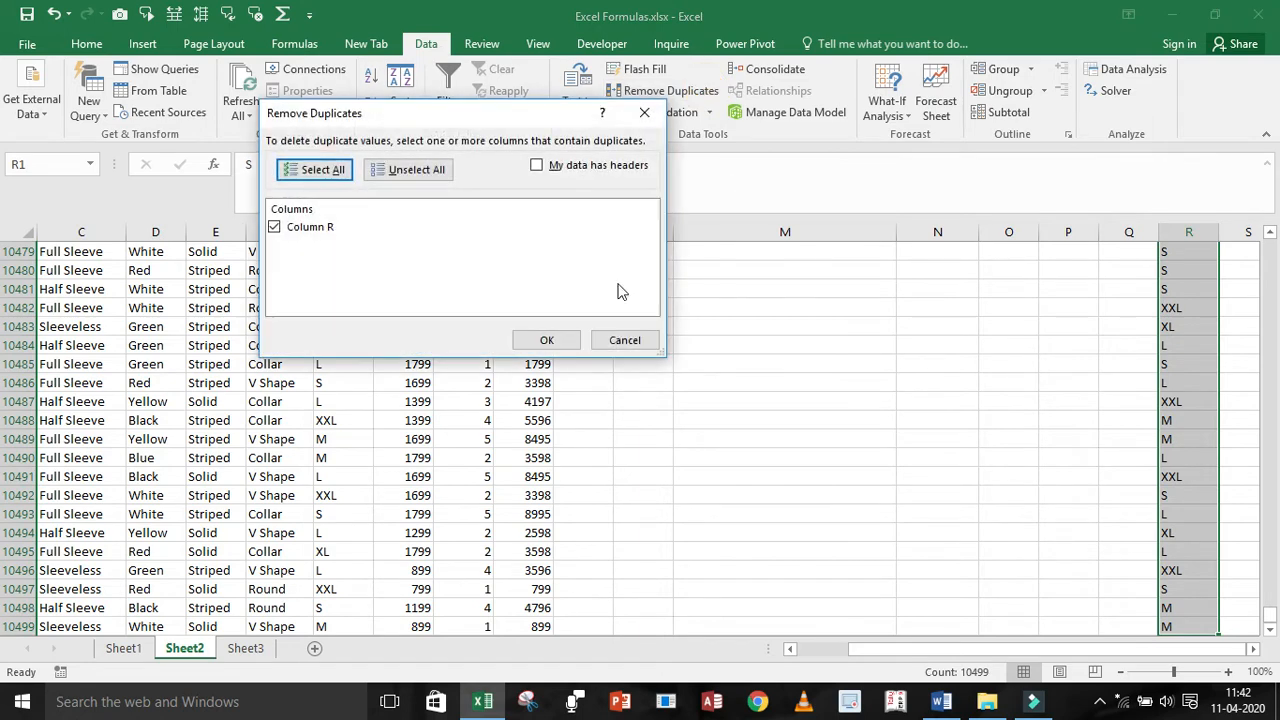
pyautogui.click(545, 341)
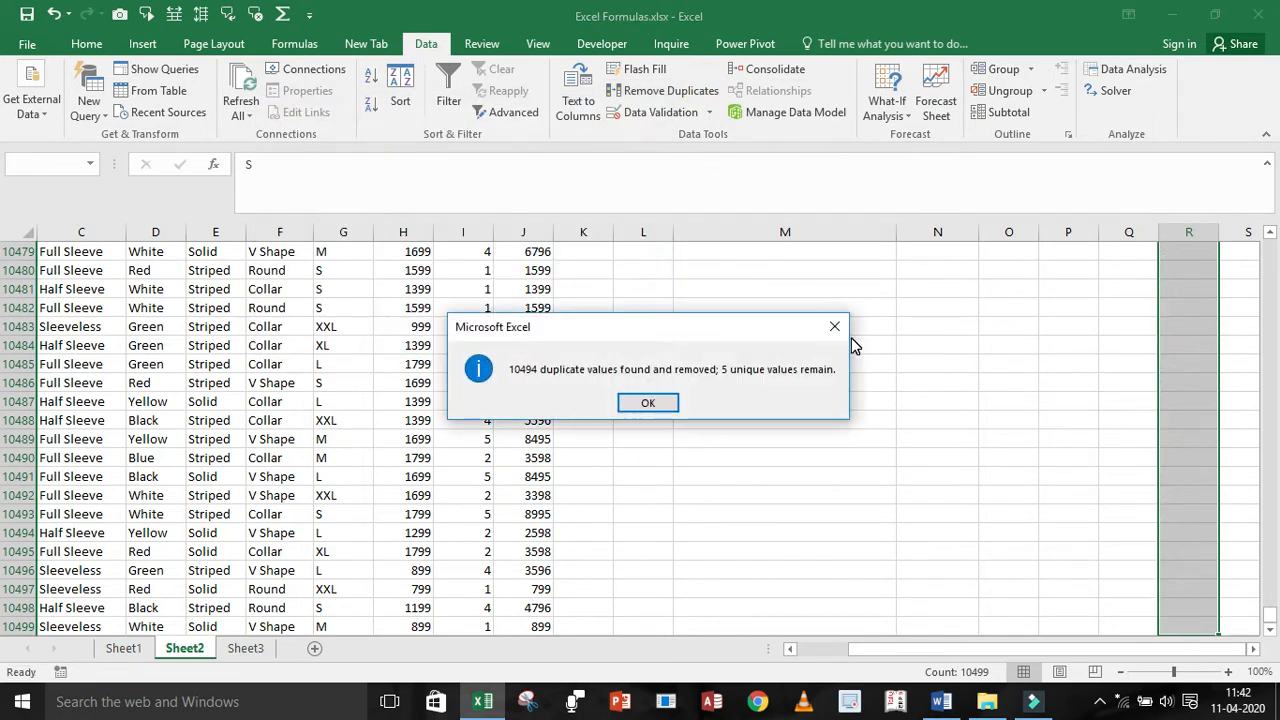
pyautogui.click(633, 405)
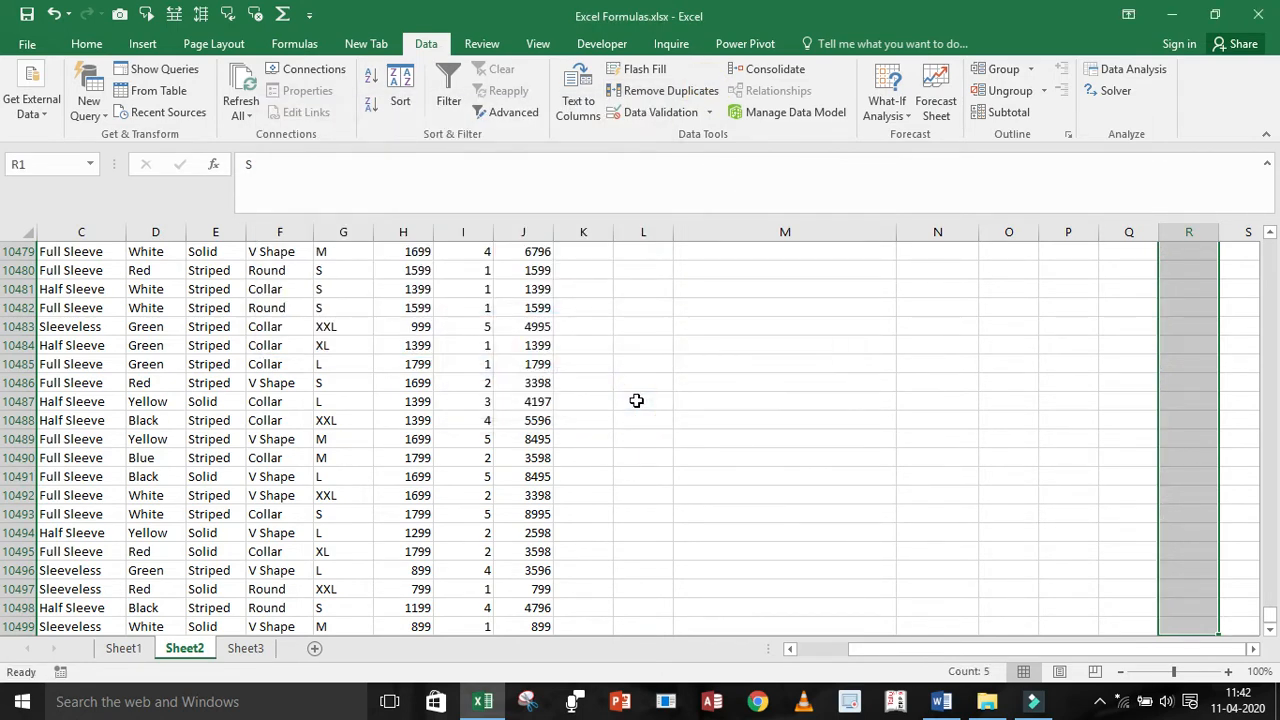
pyautogui.press('Down')
pyautogui.press('Down')
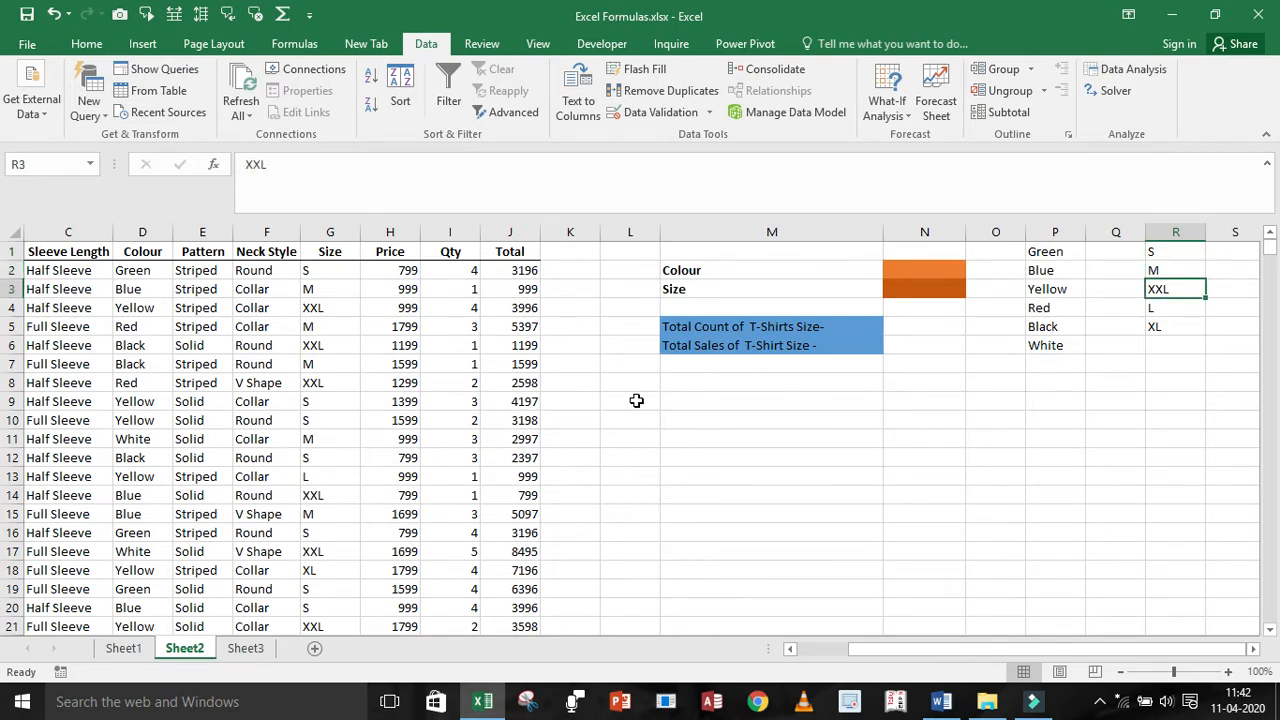
pyautogui.press('Down')
pyautogui.press('Down')
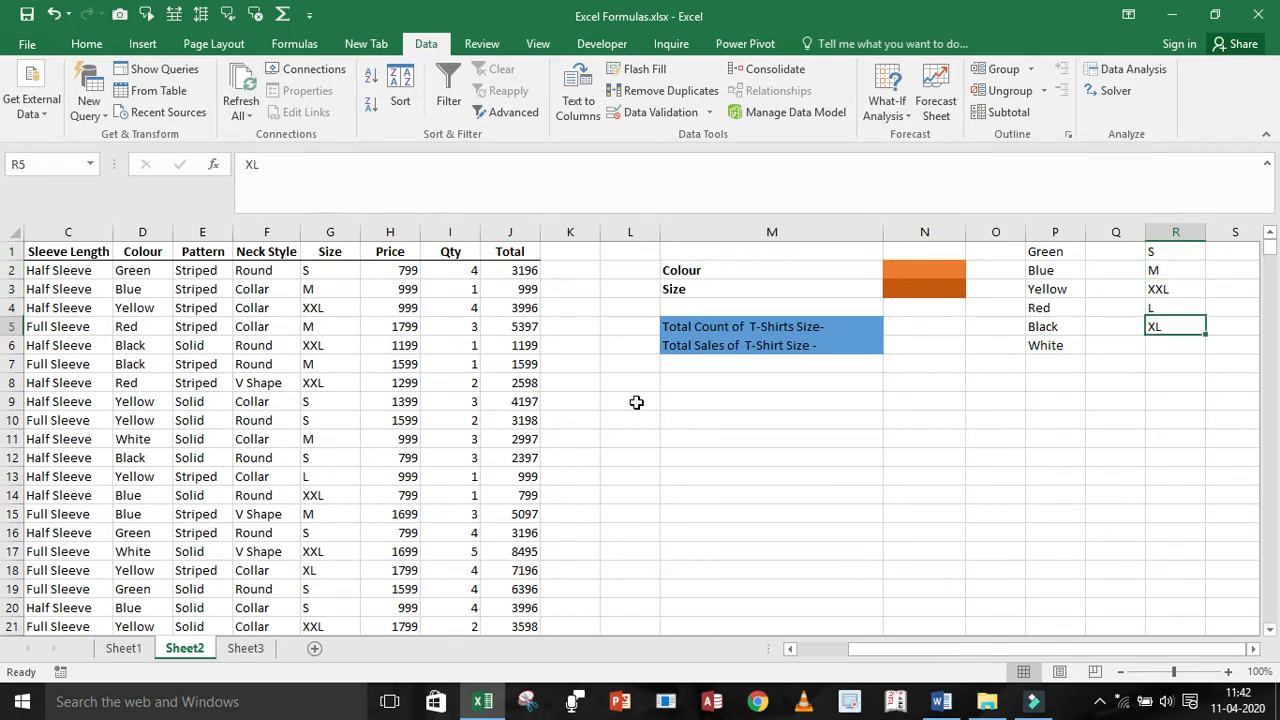
pyautogui.press('Left')
pyautogui.press('Left')
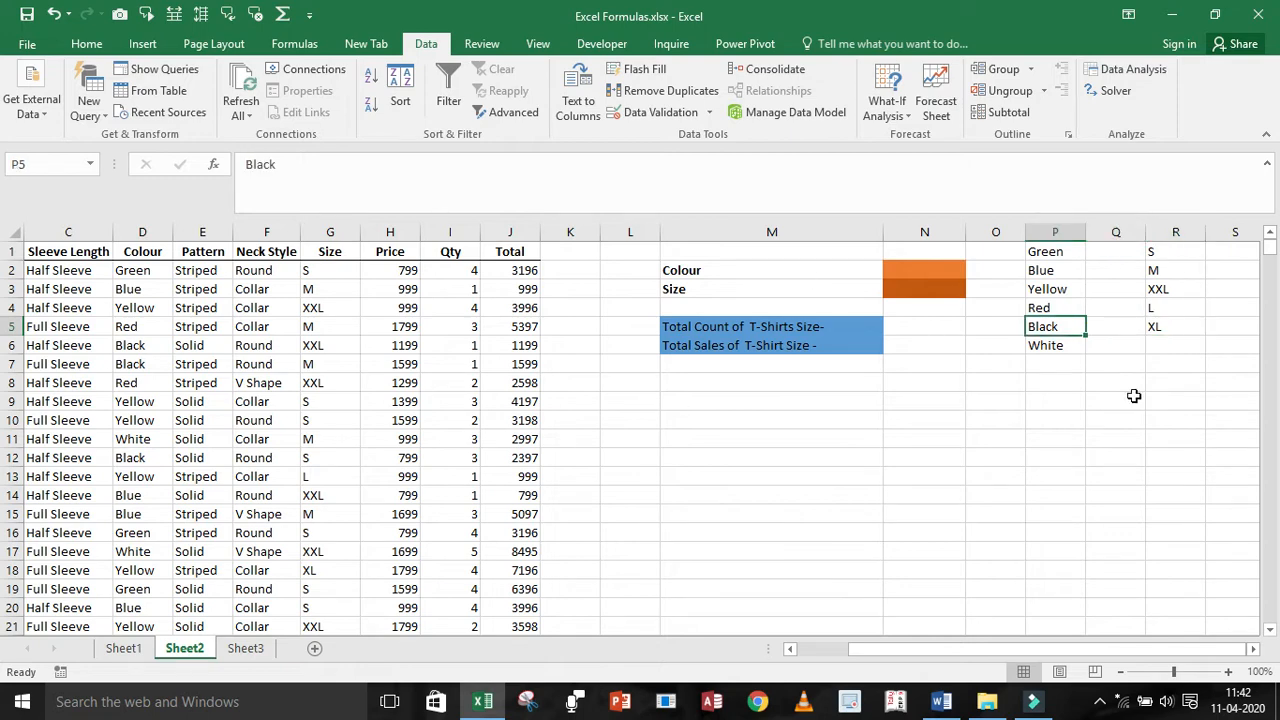
# Add list data validation to the Colour cell N2 with the source =$P$1:$P$6 and an in-cell dropdown
pyautogui.click(714, 275)
pyautogui.click(900, 270)
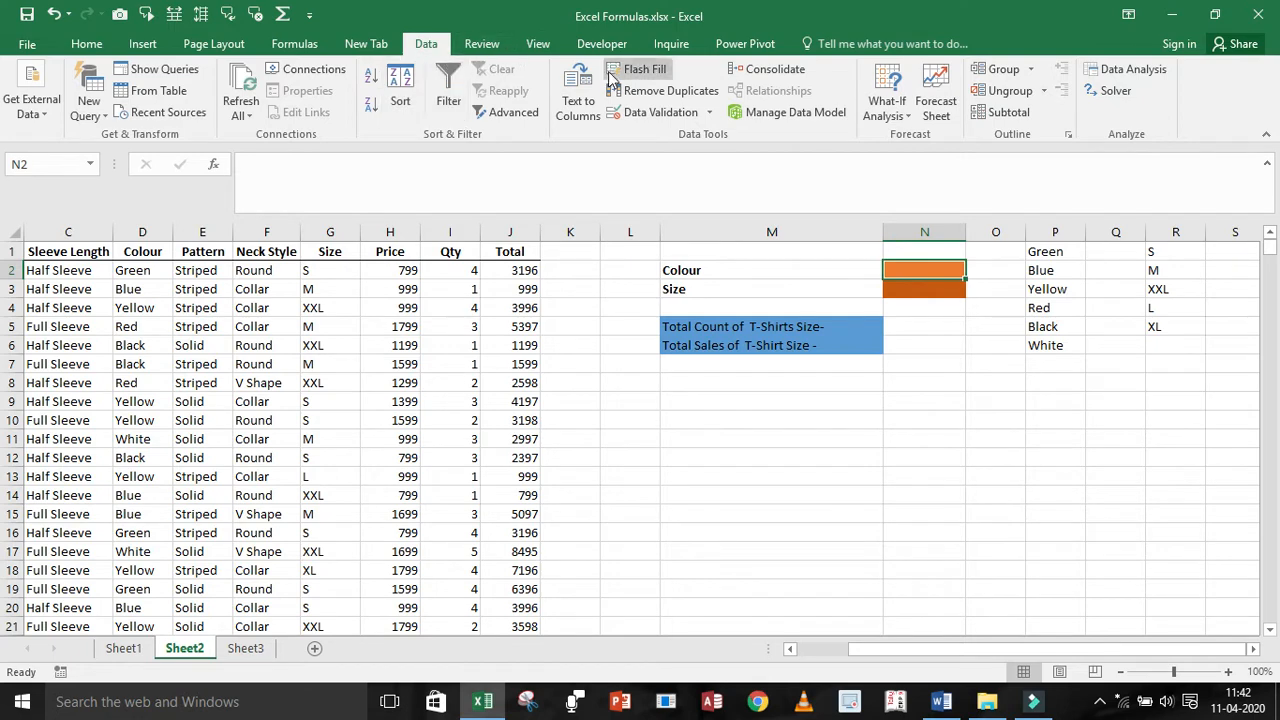
pyautogui.click(709, 112)
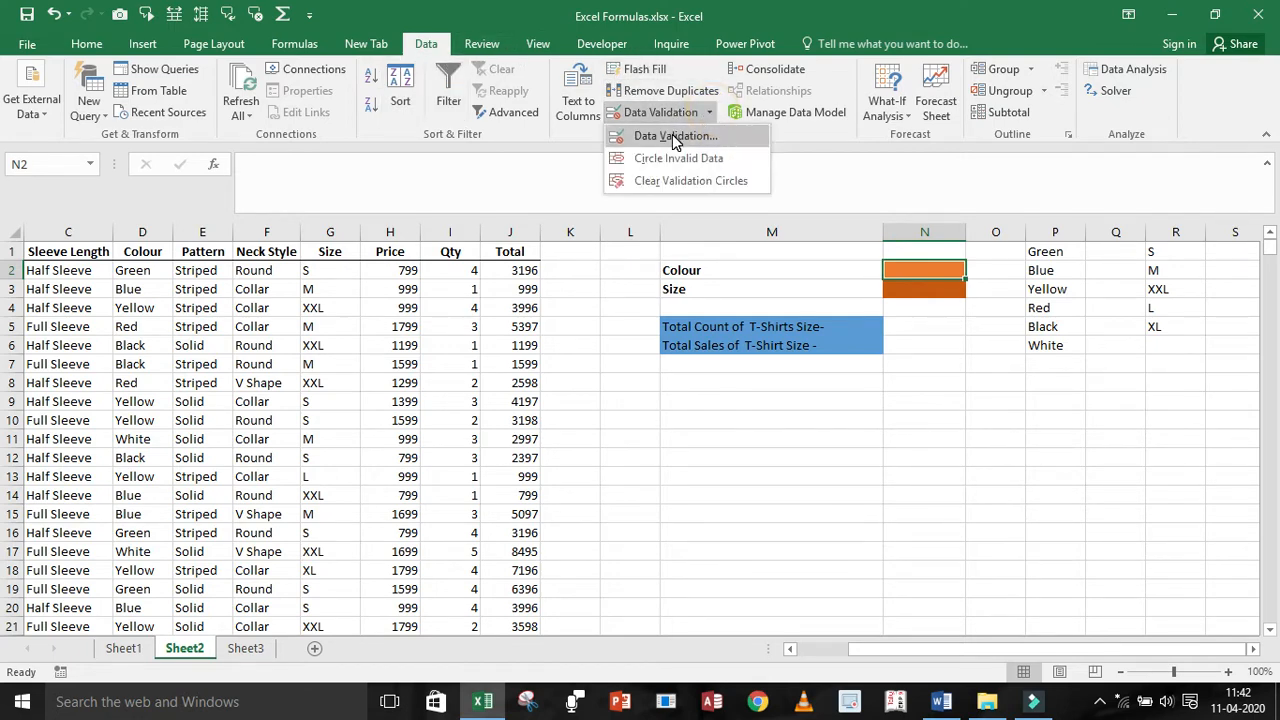
pyautogui.click(672, 136)
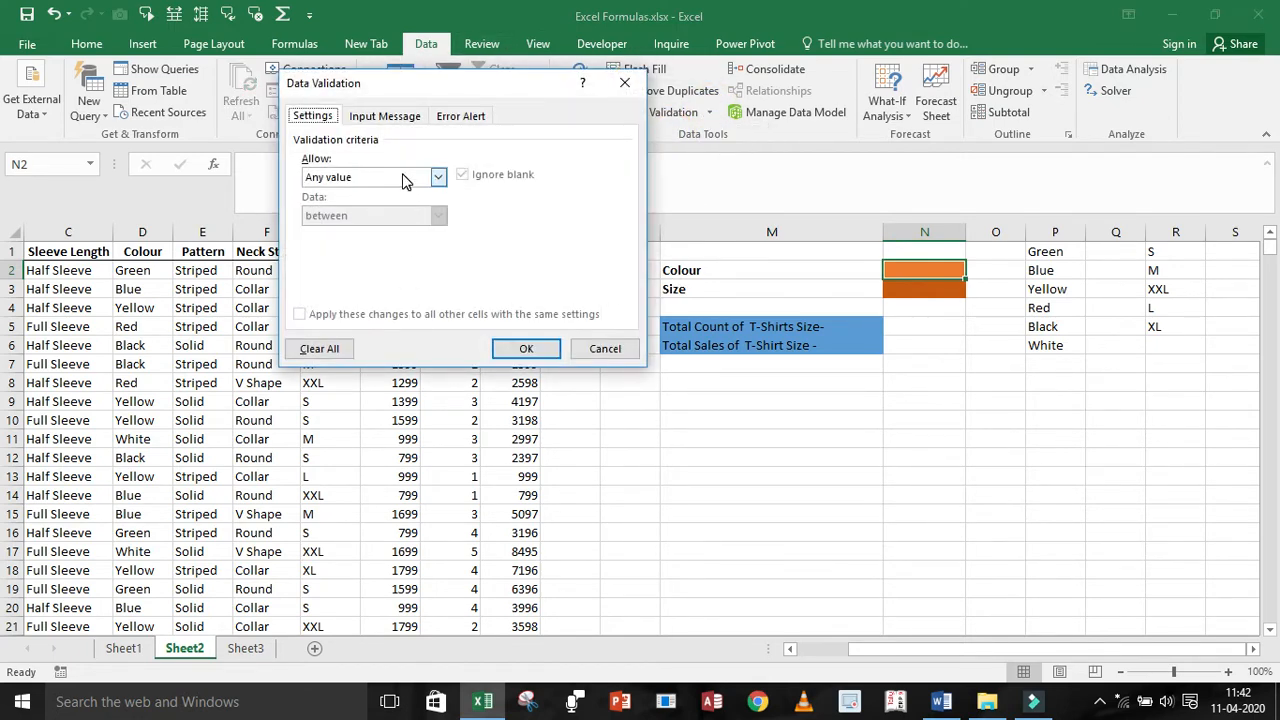
pyautogui.click(437, 177)
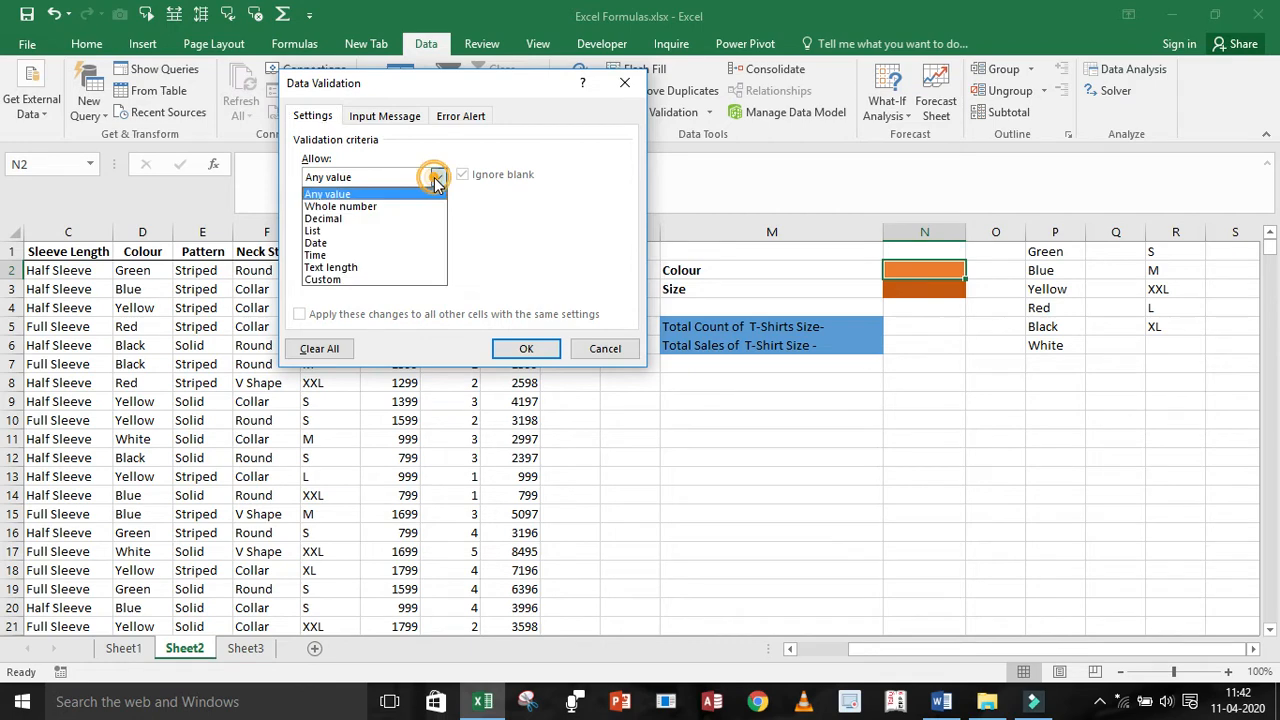
pyautogui.click(385, 236)
pyautogui.click(372, 253)
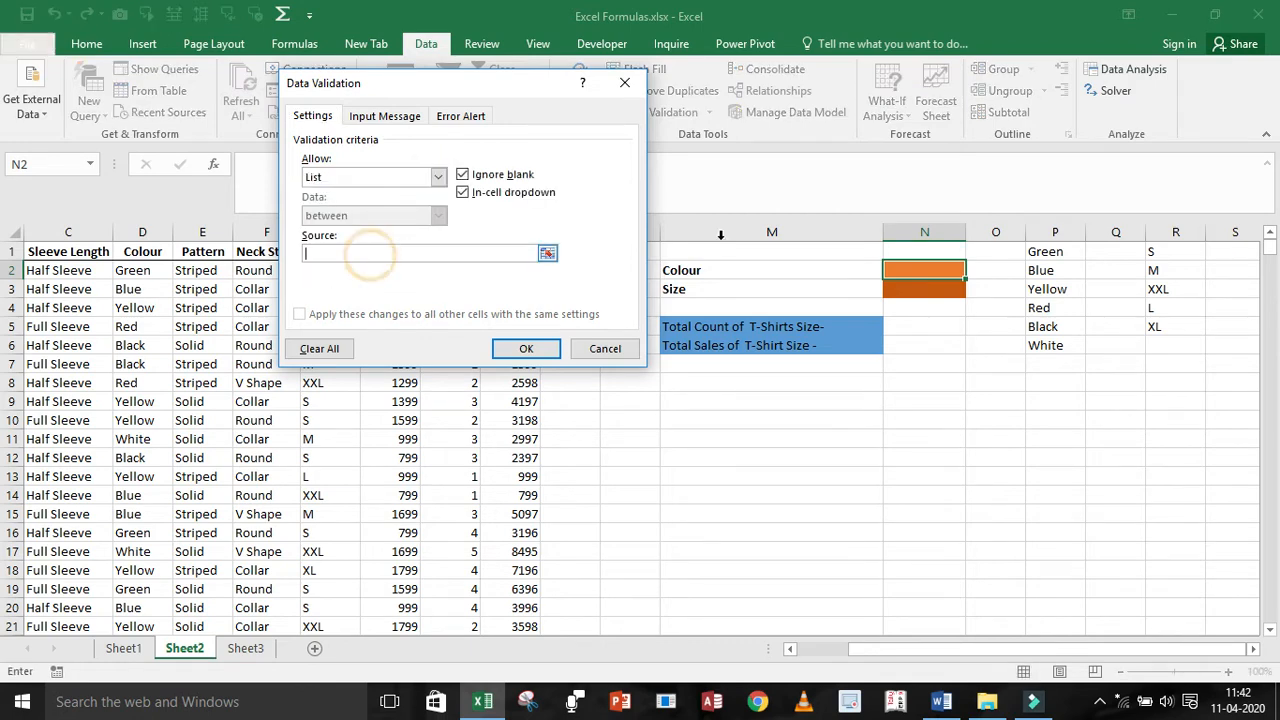
pyautogui.click(1028, 249)
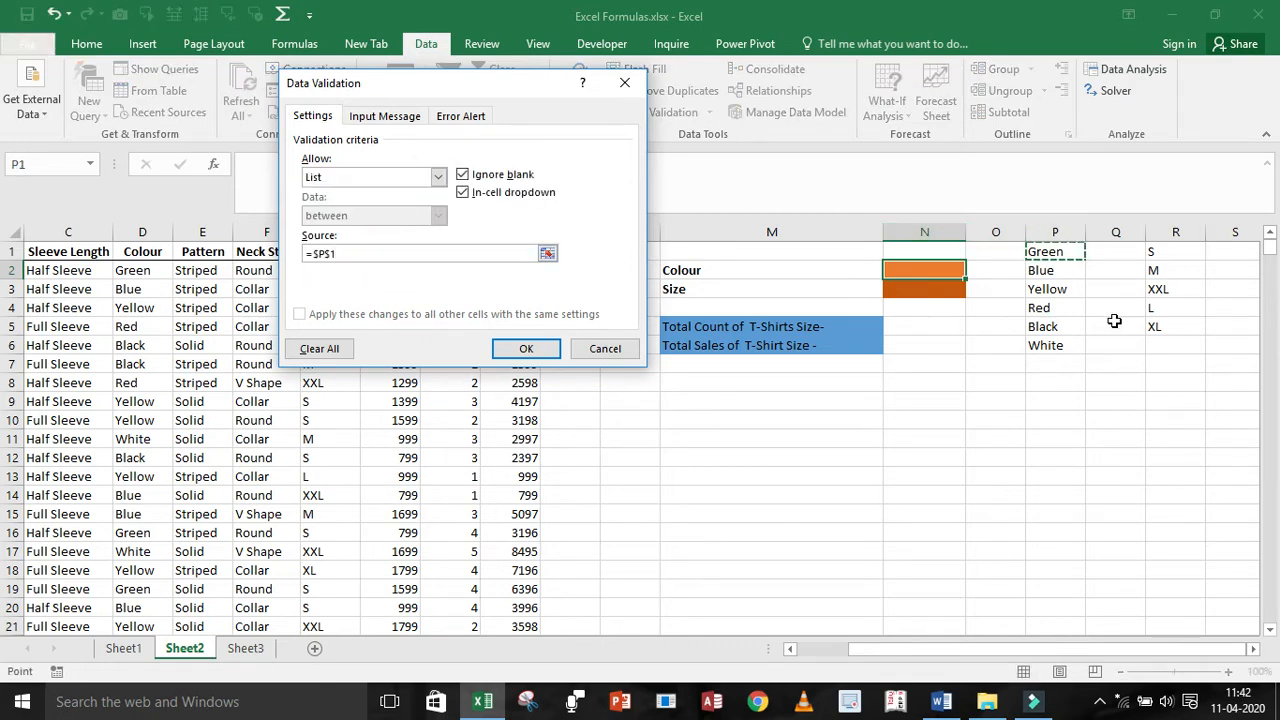
pyautogui.hotkey('ctrl', 'shift', 'Down')
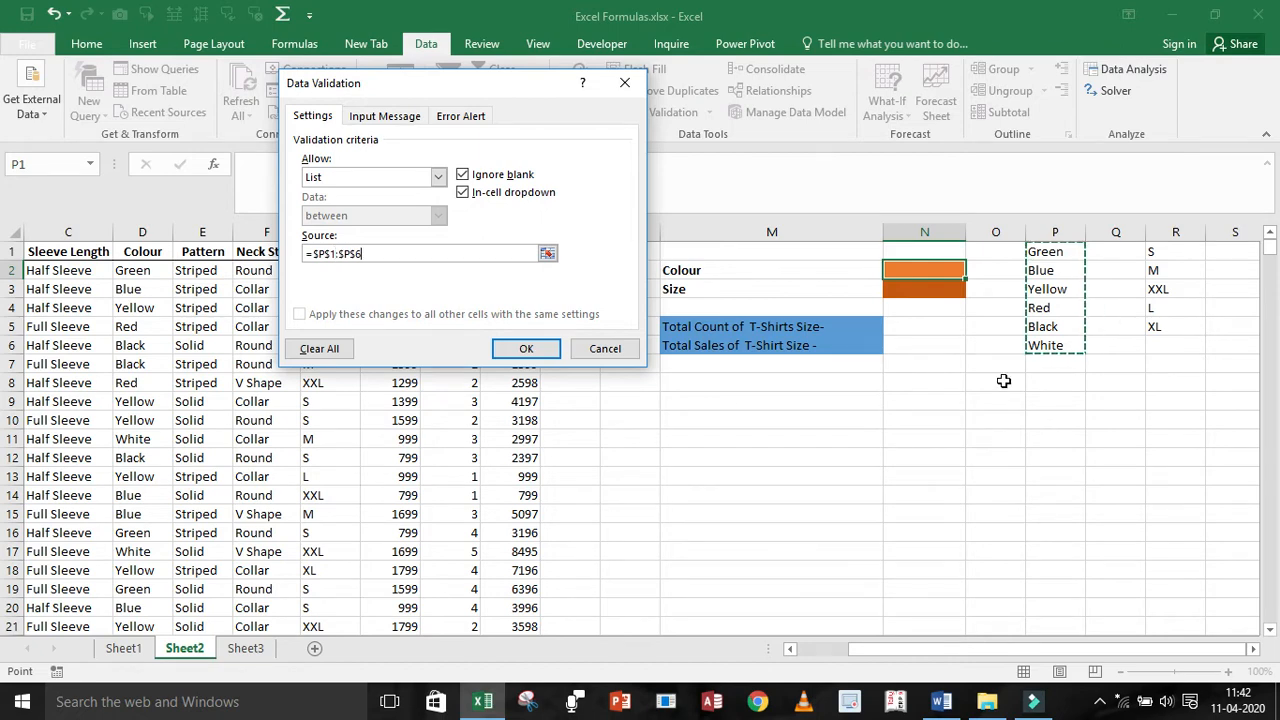
pyautogui.click(526, 348)
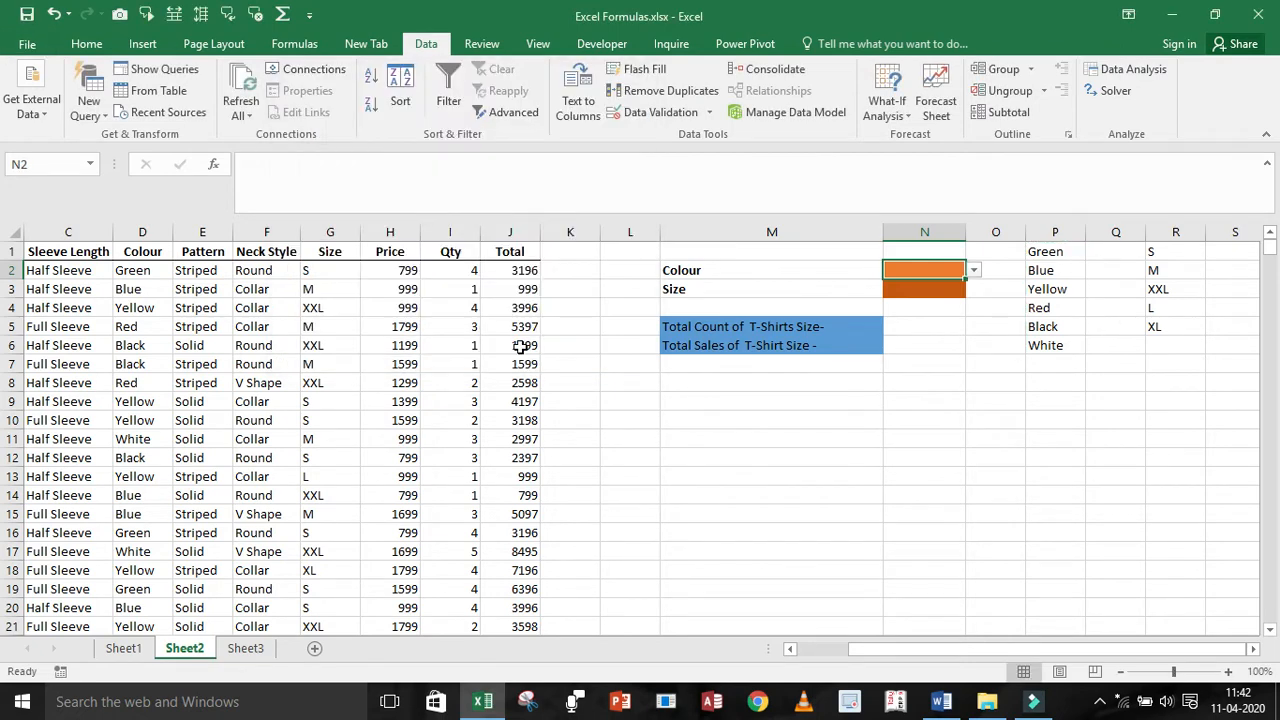
# Choose Green as the Colour in N2 and examine the Total Count label formula in M5
pyautogui.click(974, 271)
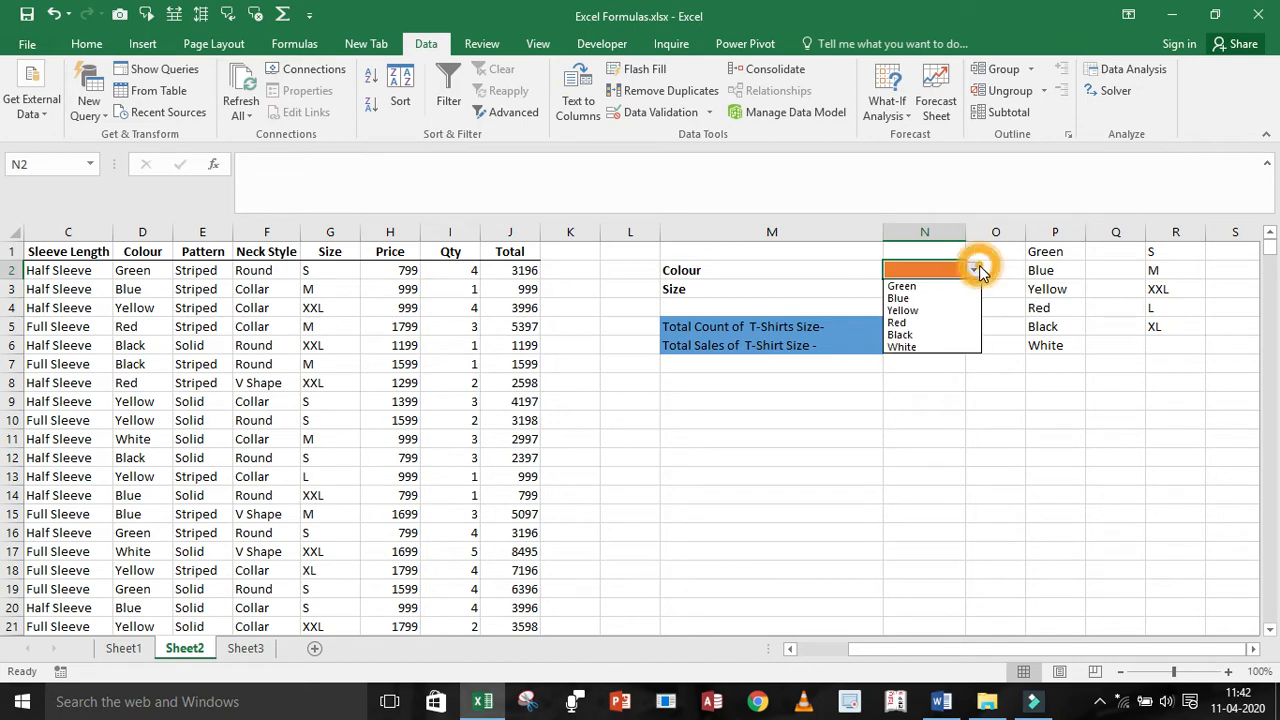
pyautogui.click(930, 288)
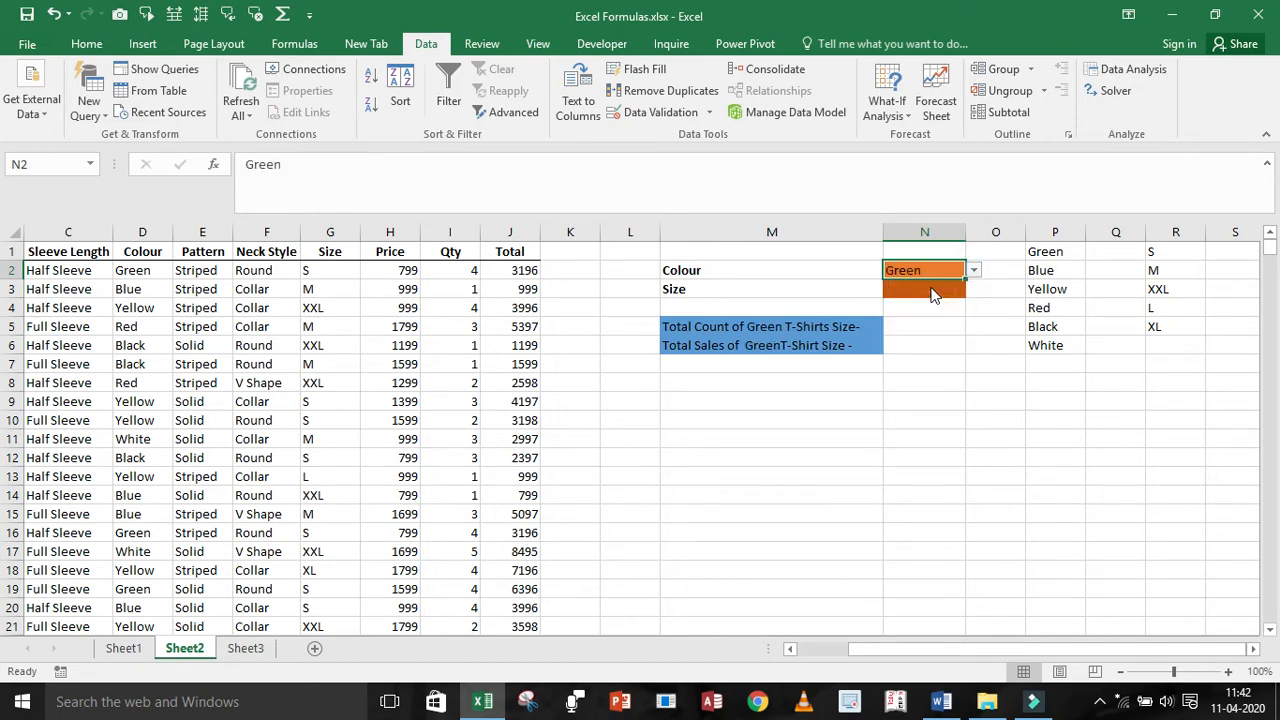
pyautogui.click(752, 327)
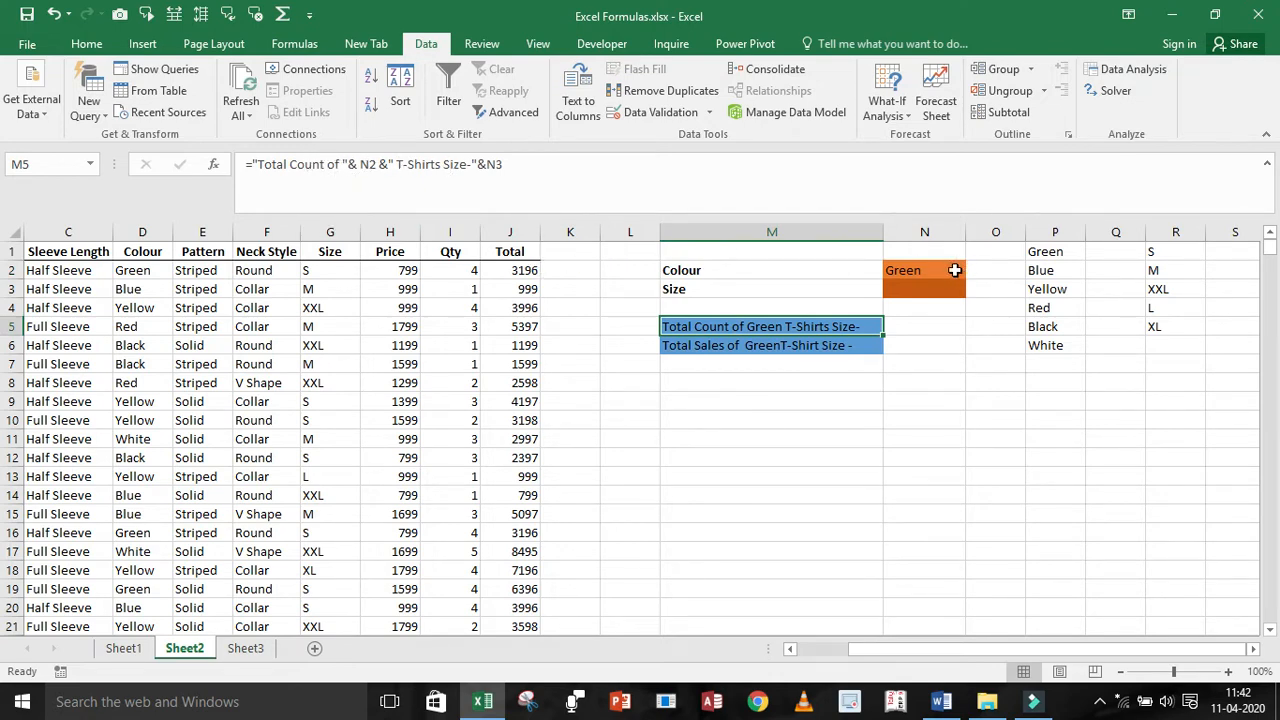
pyautogui.click(955, 270)
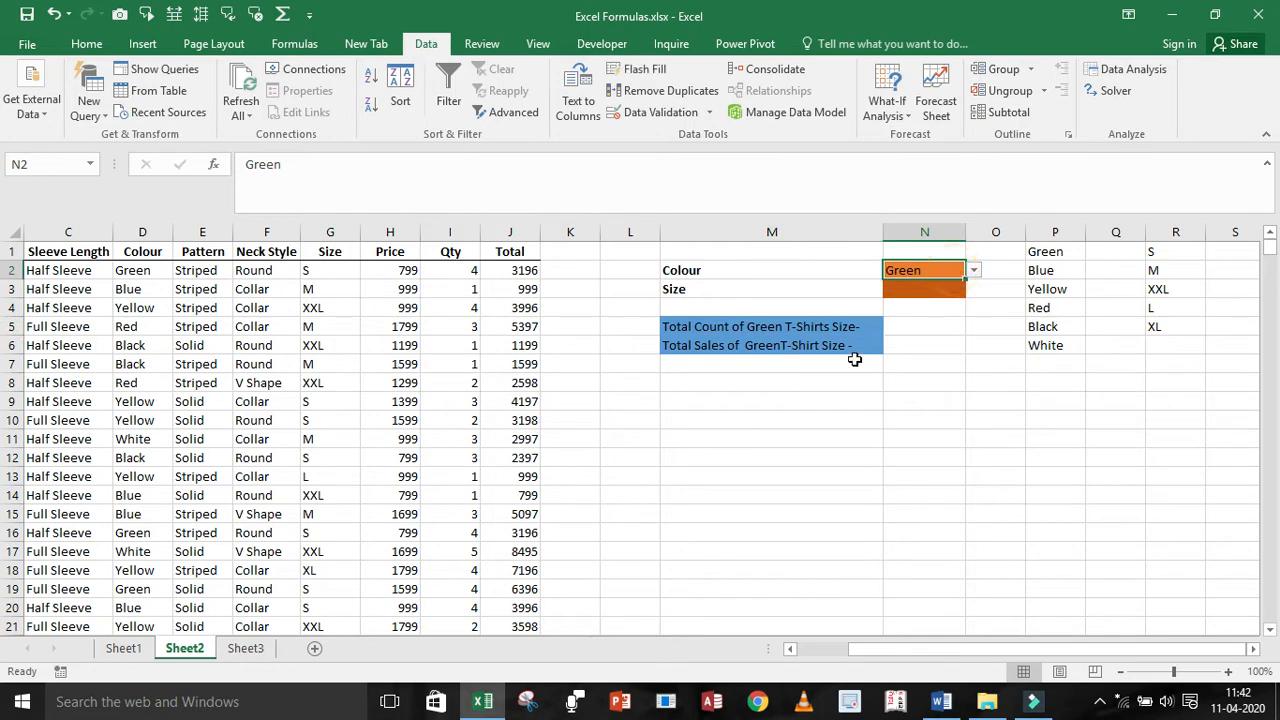
# Add list data validation to the Size cell N3 with the source =$R$1:$R$5 and an in-cell dropdown
pyautogui.click(920, 290)
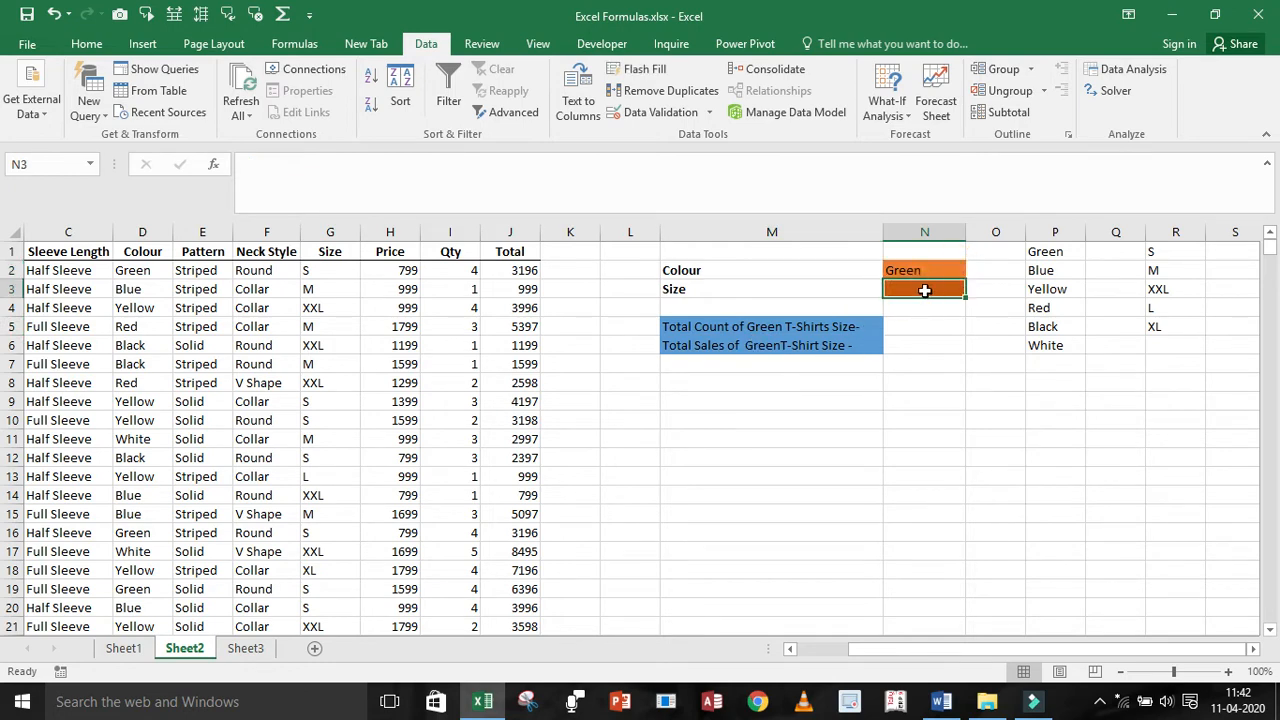
pyautogui.click(708, 113)
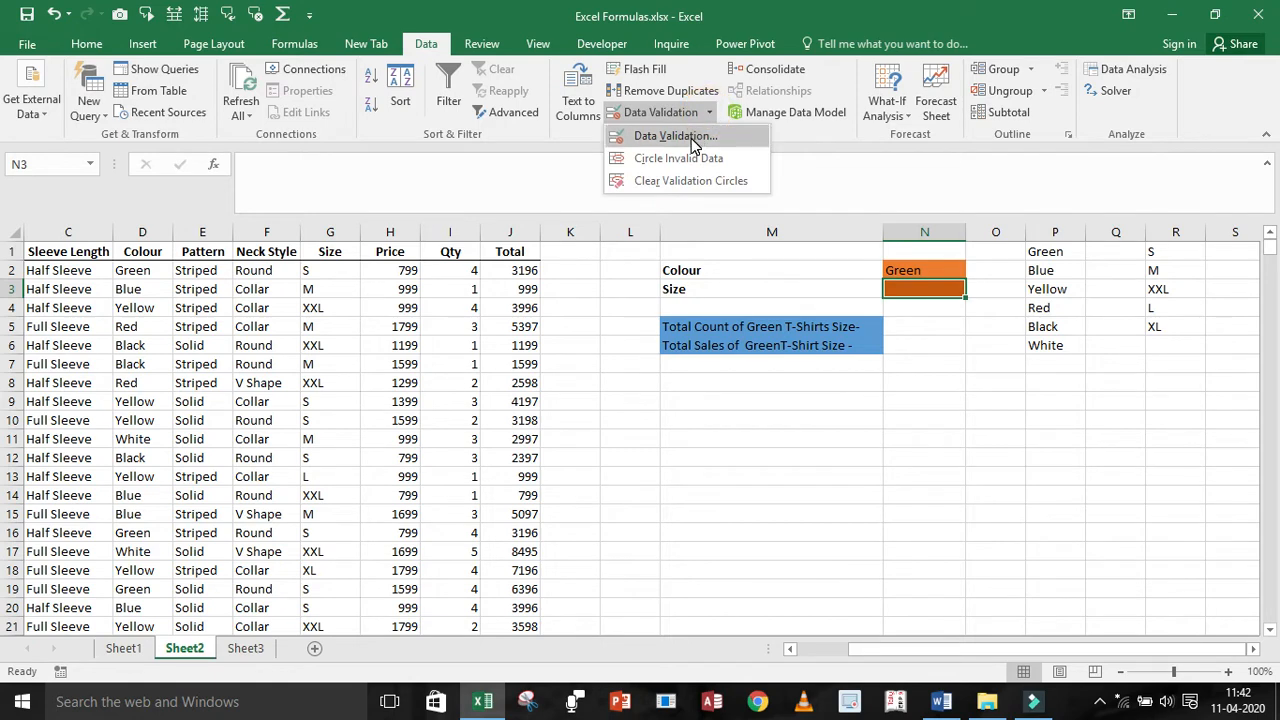
pyautogui.click(695, 140)
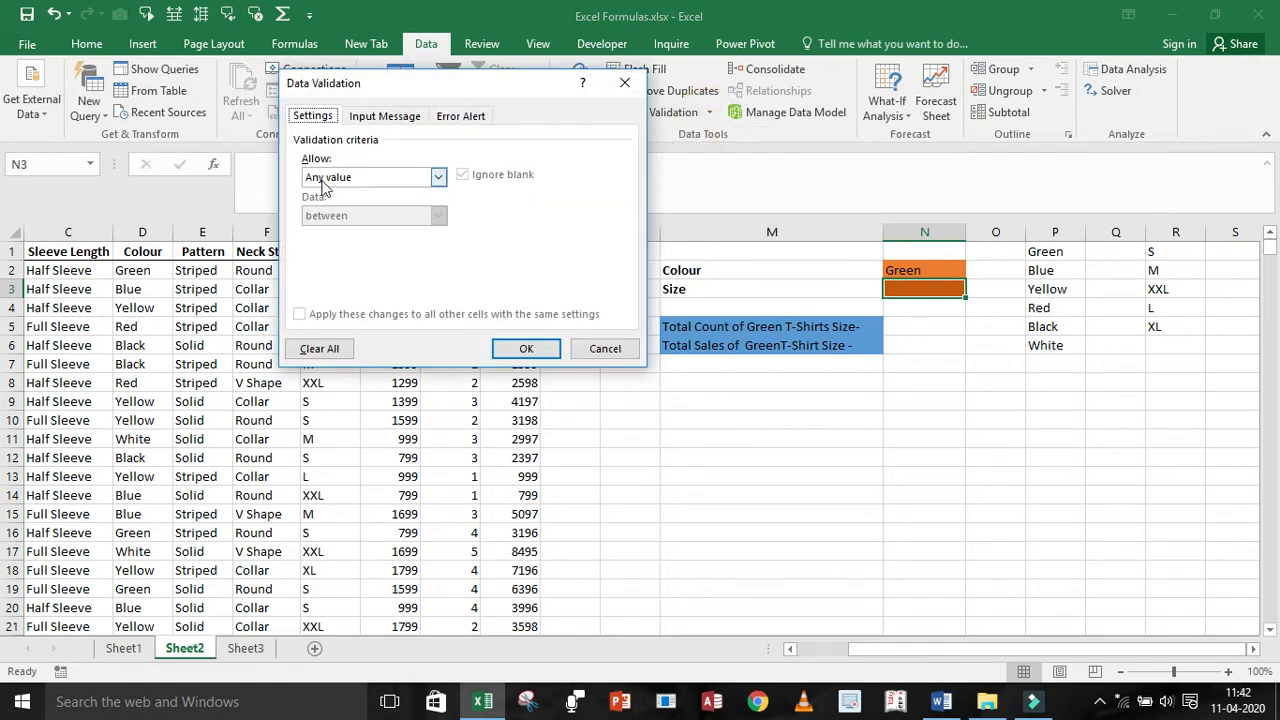
pyautogui.click(322, 180)
pyautogui.click(336, 232)
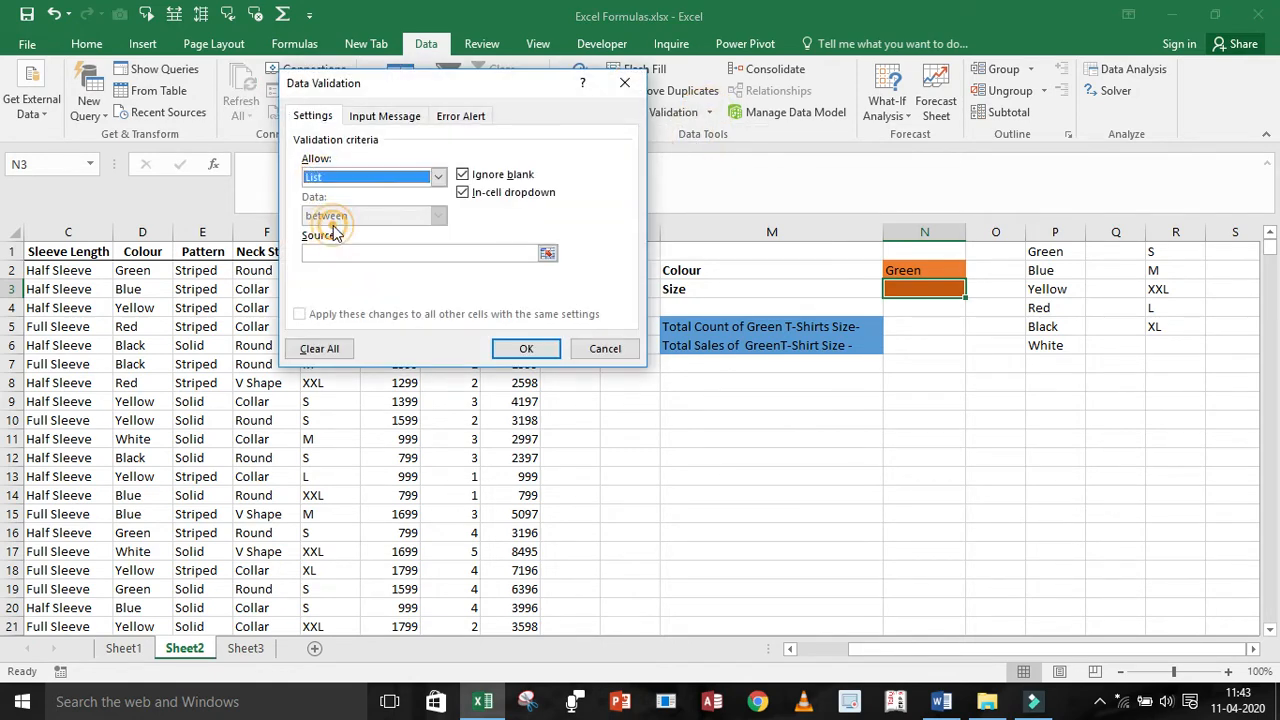
pyautogui.click(473, 253)
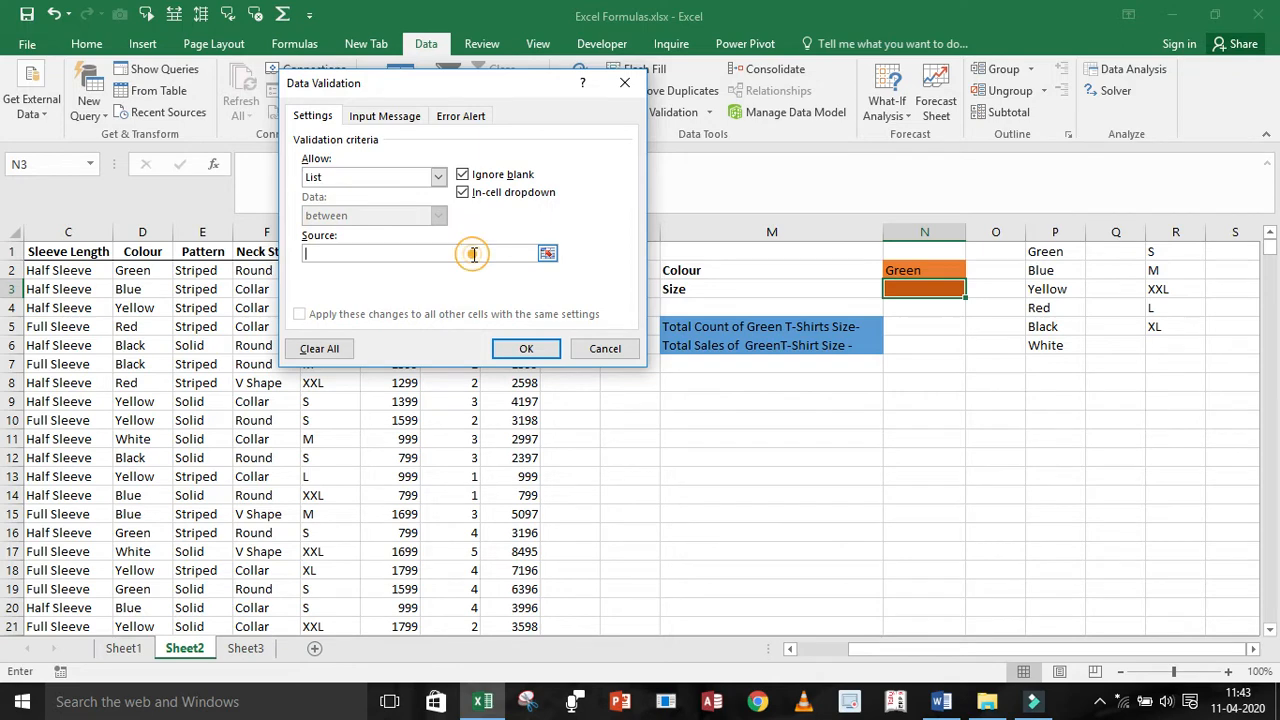
pyautogui.click(1150, 252)
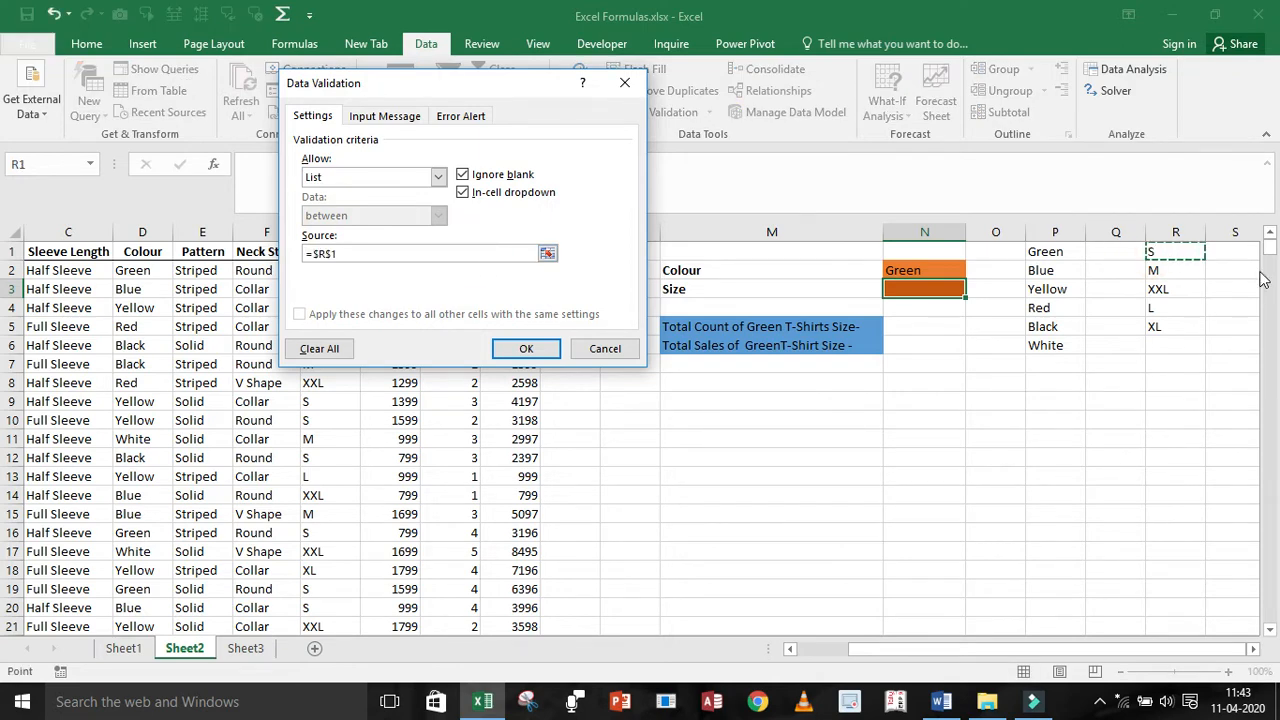
pyautogui.hotkey('ctrl', 'shift', 'Down')
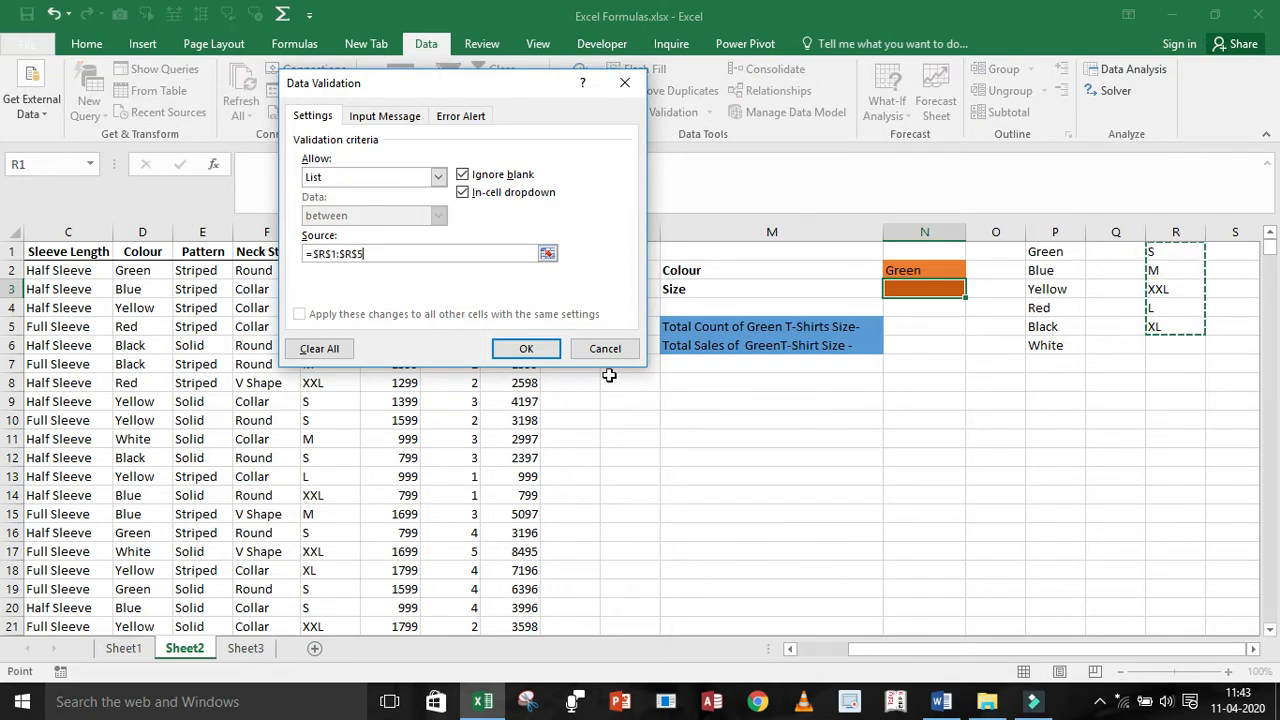
pyautogui.click(540, 348)
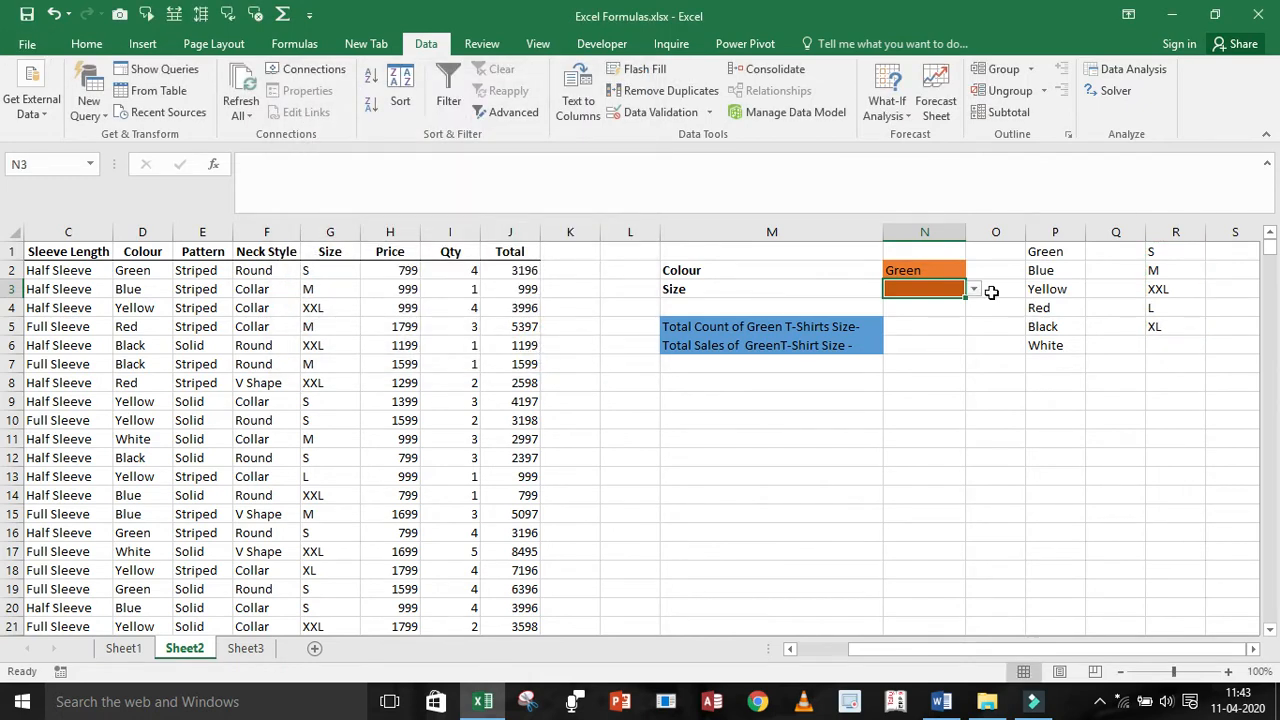
# Choose S as the Size in N3 and examine the label formulas in M5 and M6
pyautogui.click(975, 291)
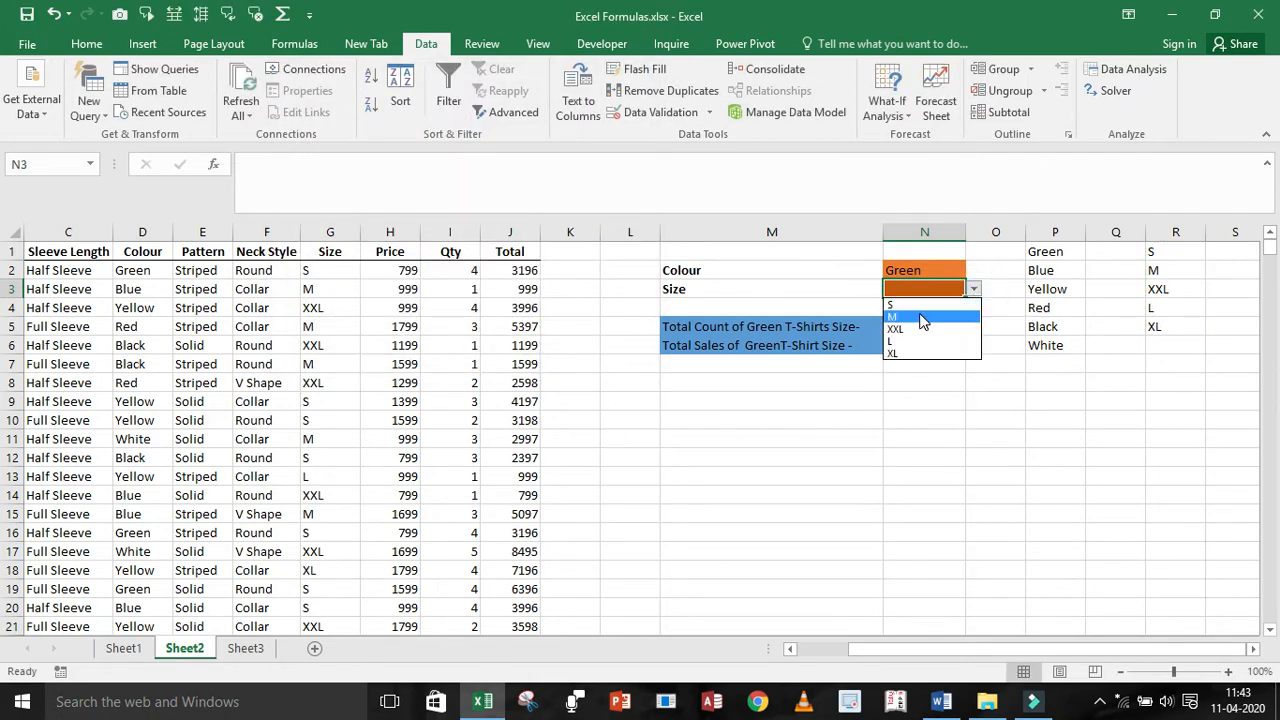
pyautogui.click(920, 309)
pyautogui.click(951, 327)
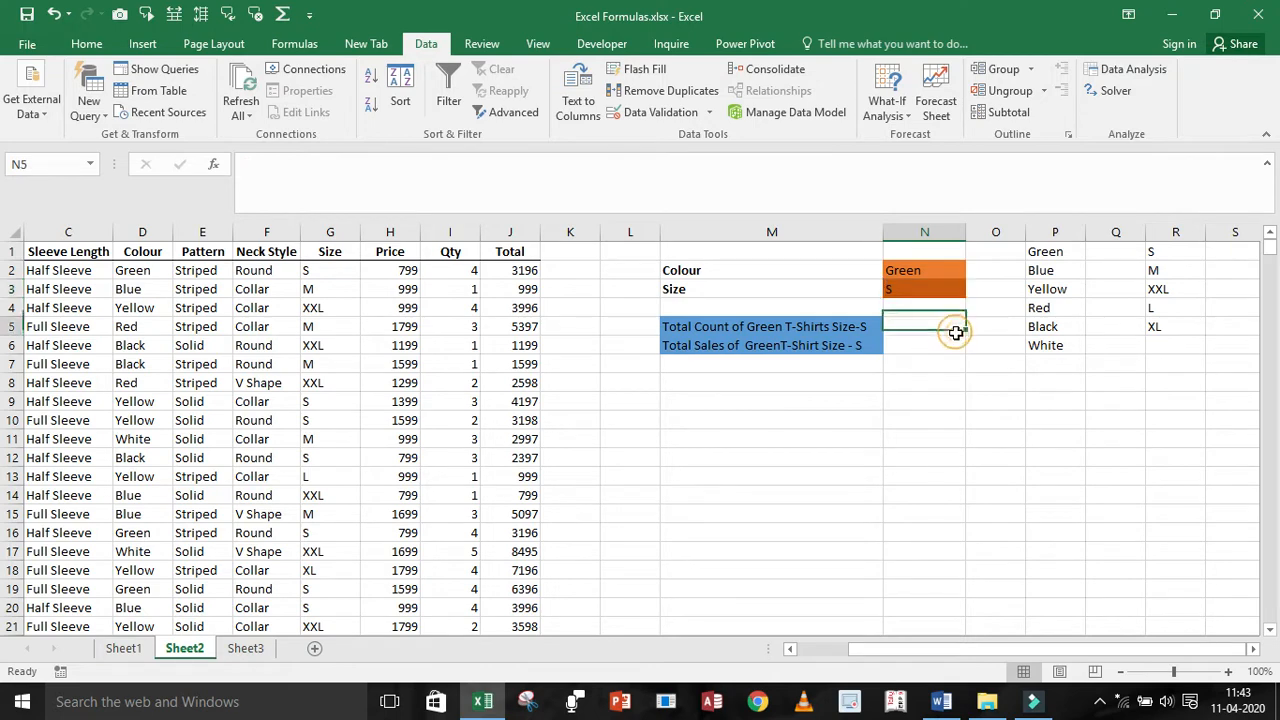
pyautogui.click(730, 333)
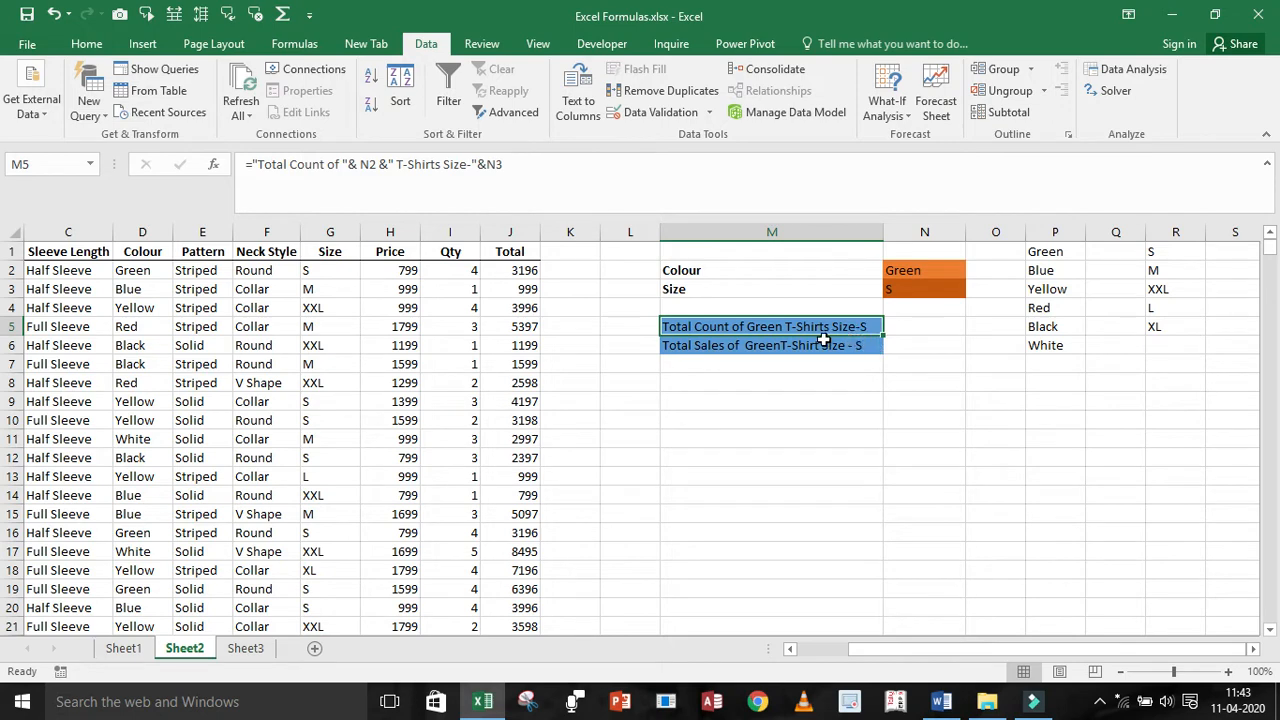
pyautogui.click(935, 289)
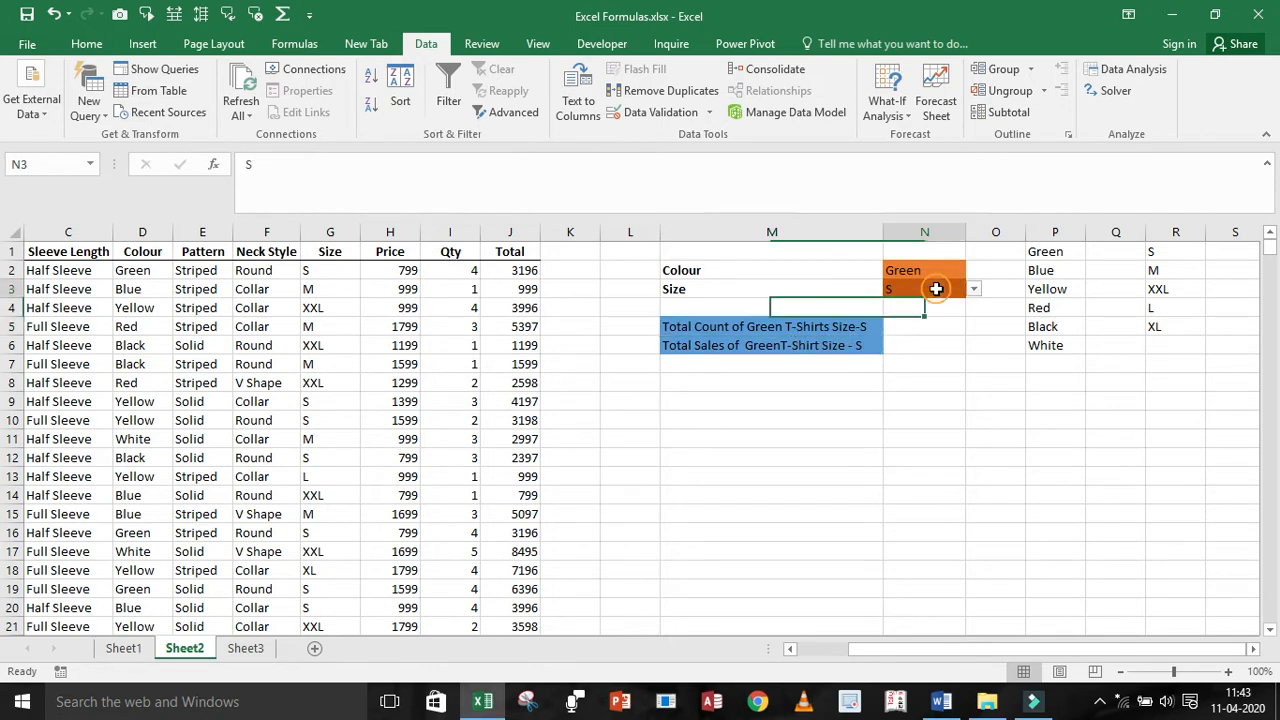
pyautogui.click(830, 348)
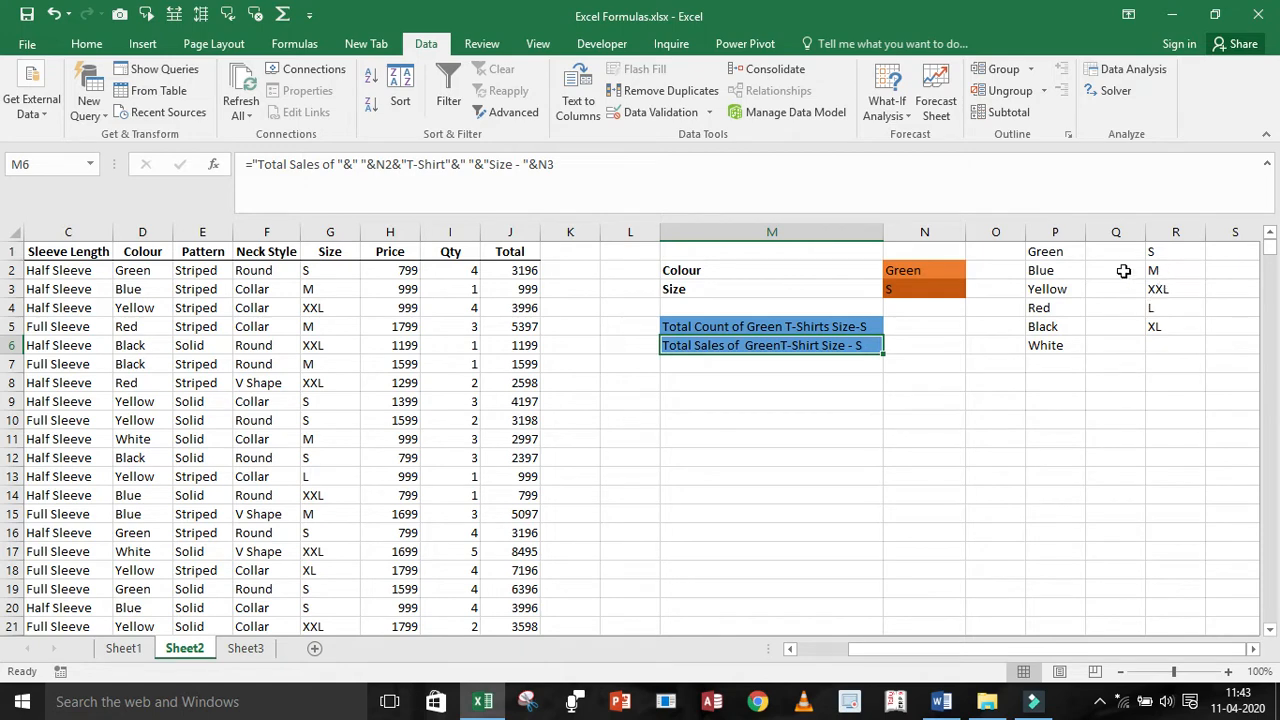
# Hide the contents of the helper lists in P1:R6 with the custom number format ;;;
pyautogui.click(1062, 257)
pyautogui.hotkey('shift', 'Right')
pyautogui.hotkey('shift', 'Right')
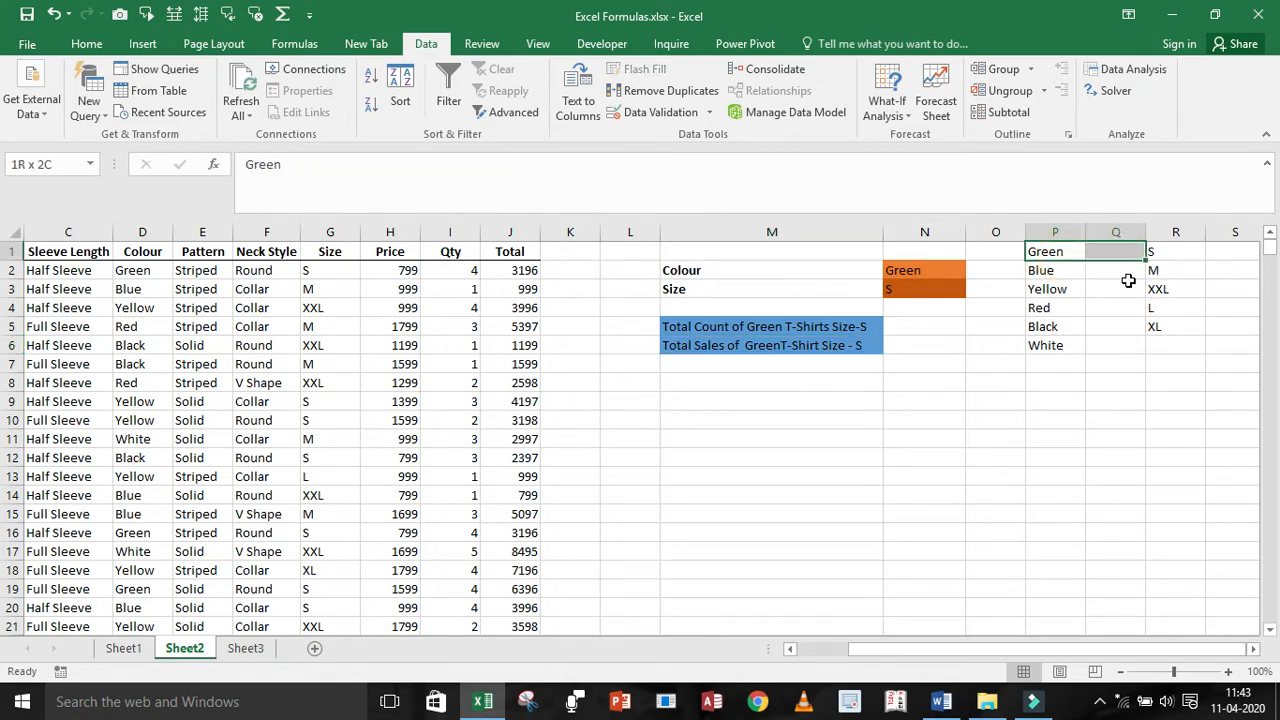
pyautogui.hotkey('shift', 'Down')
pyautogui.hotkey('shift', 'Down')
pyautogui.hotkey('shift', 'Down')
pyautogui.hotkey('shift', 'Down')
pyautogui.hotkey('shift', 'Down')
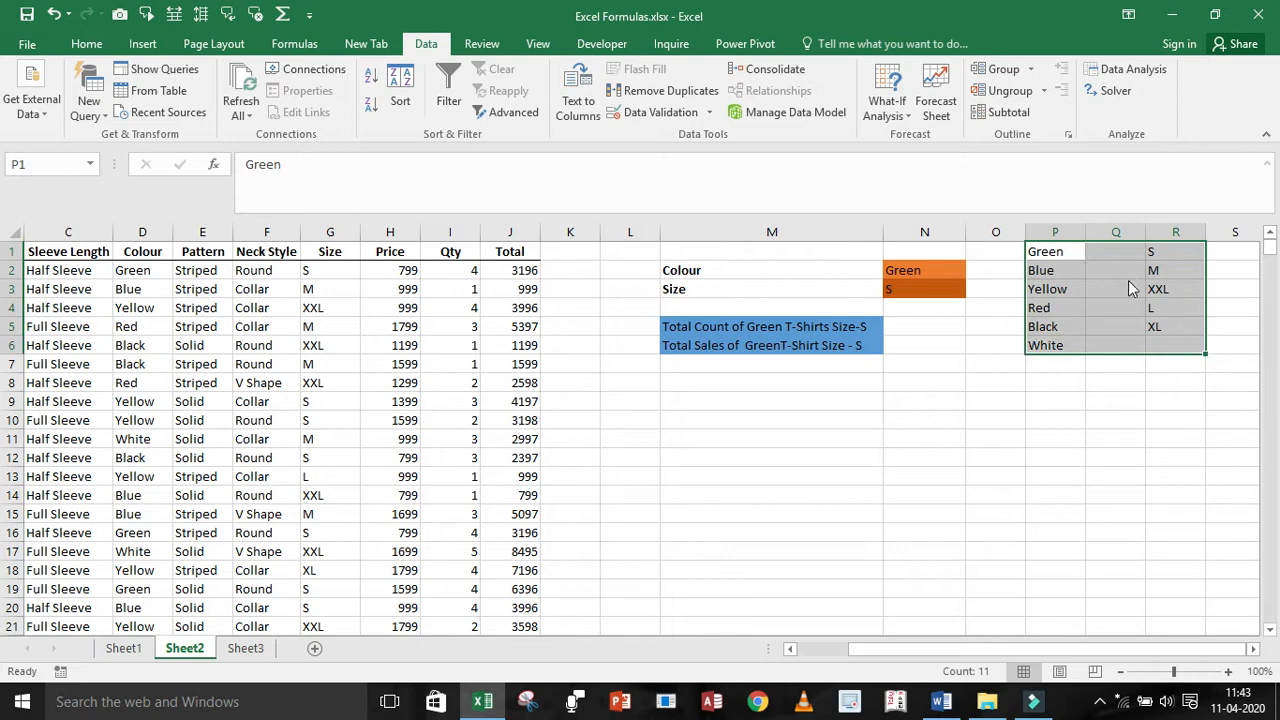
pyautogui.hotkey('ctrl', '1')
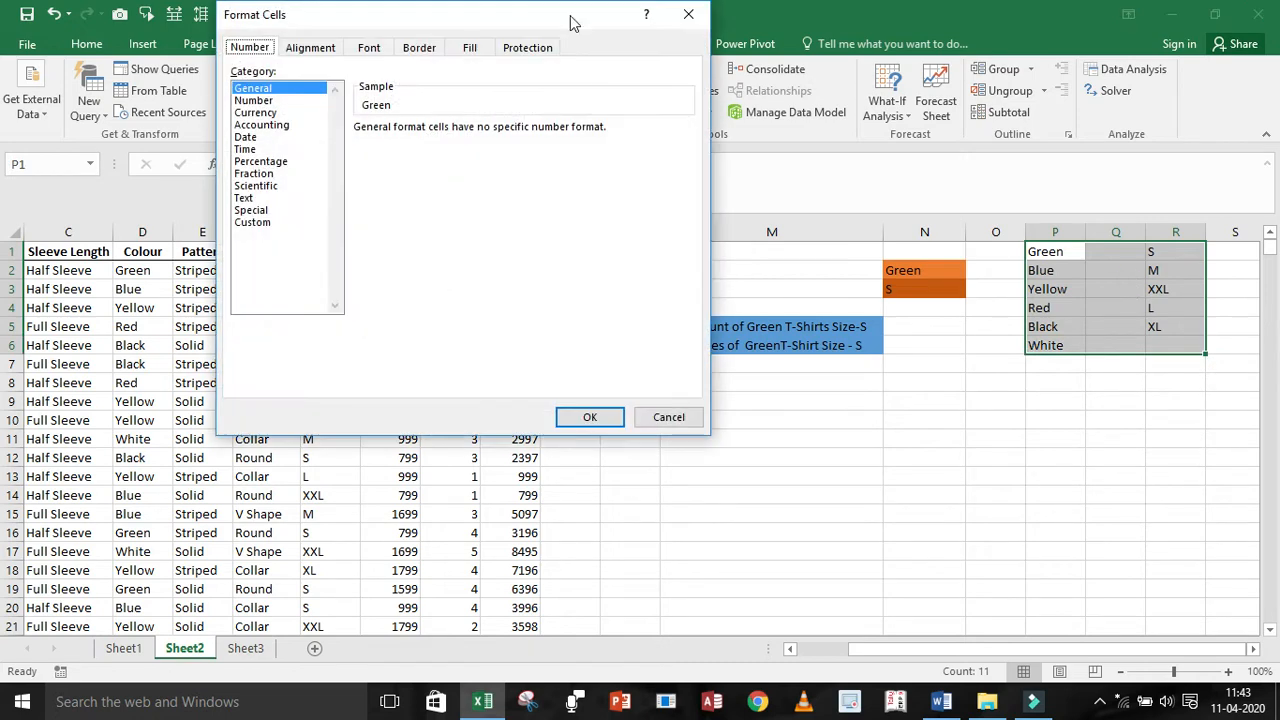
pyautogui.click(255, 222)
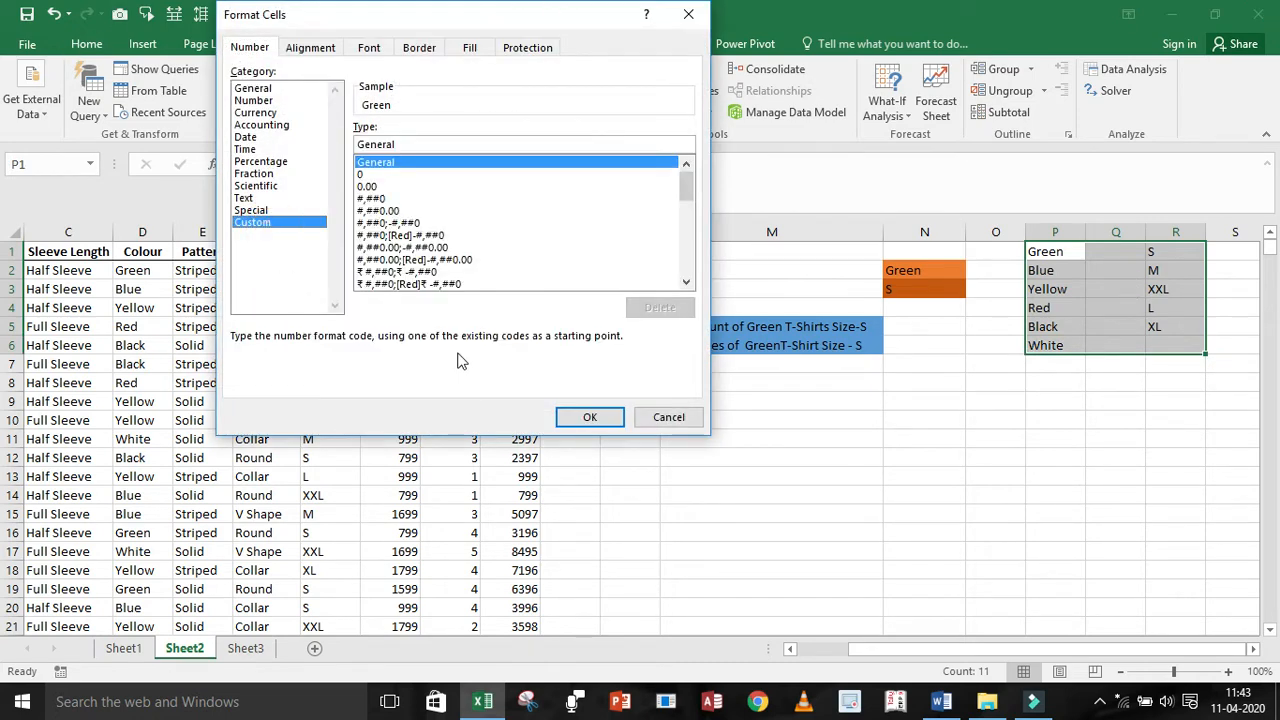
pyautogui.doubleClick(435, 145)
pyautogui.write(';;;')
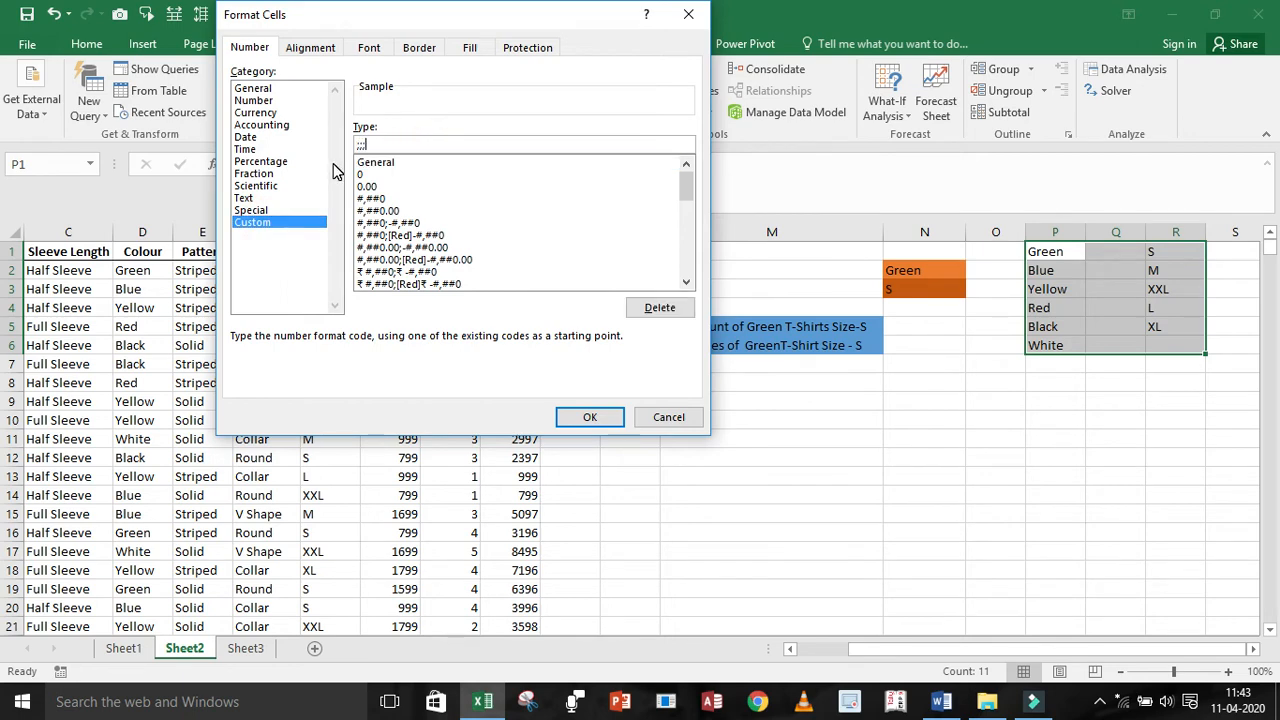
pyautogui.click(588, 417)
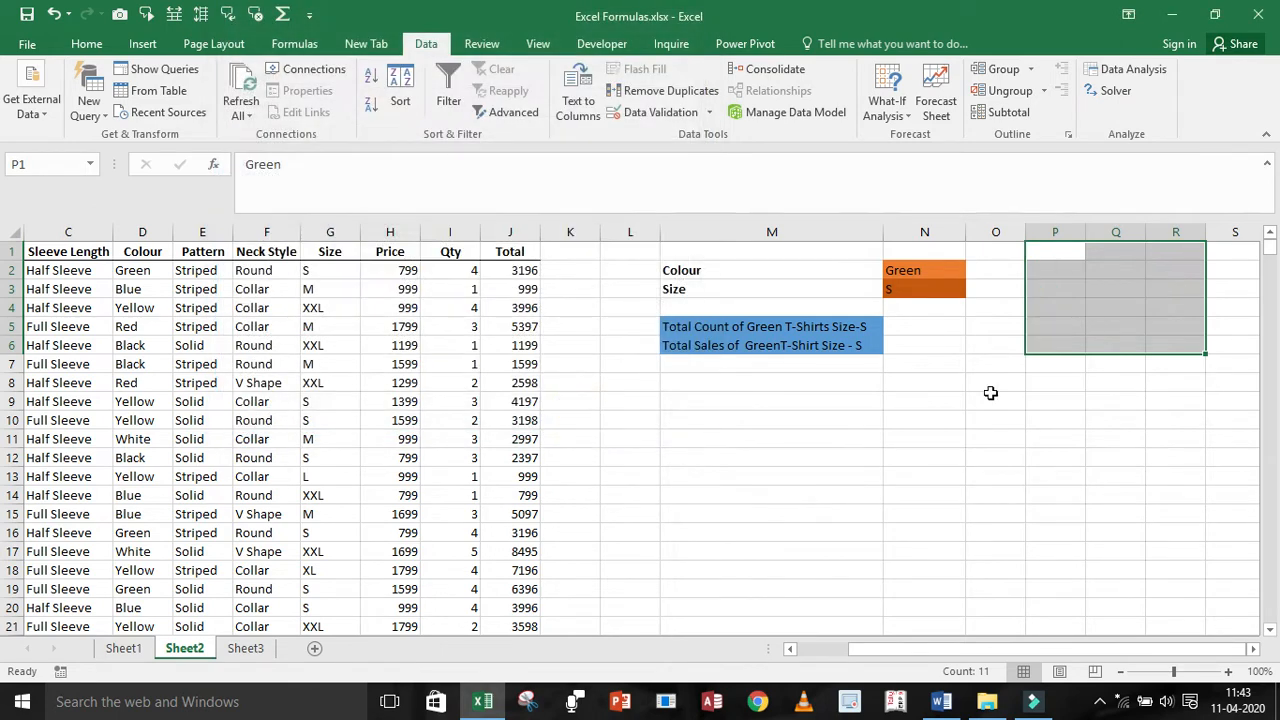
pyautogui.click(1138, 284)
pyautogui.click(1037, 427)
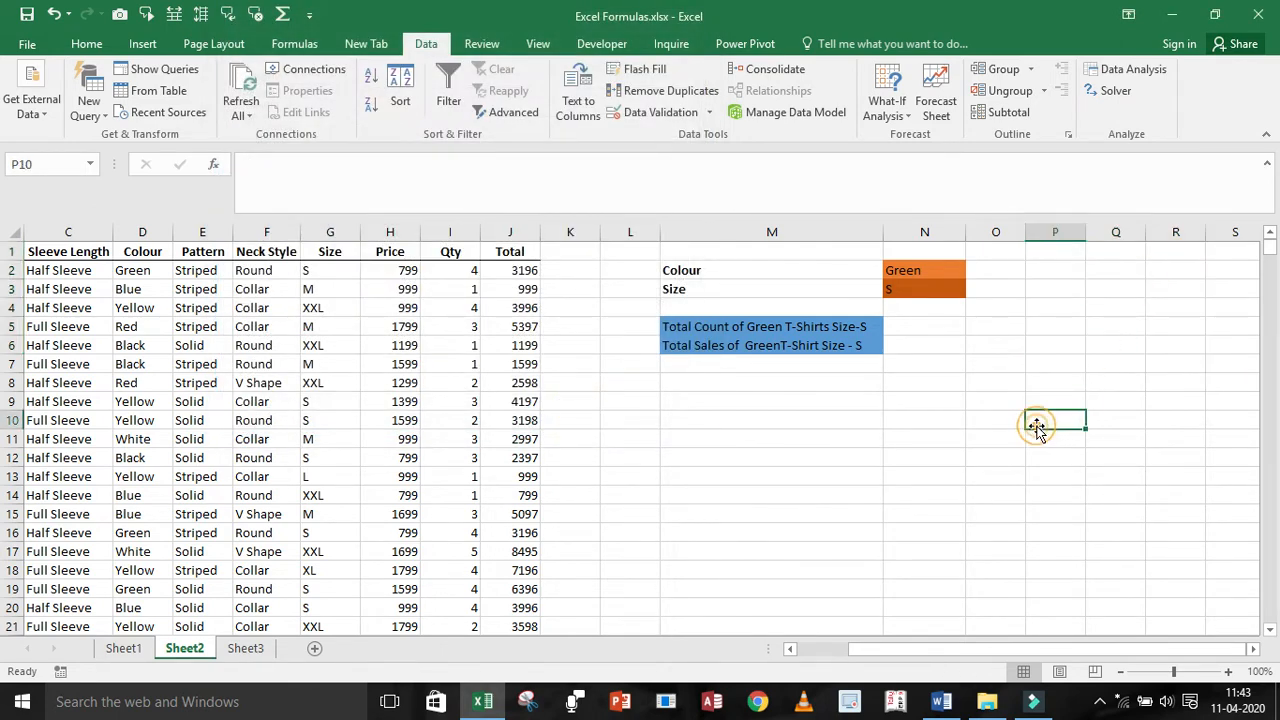
# Test the labels in M5 and M6 by changing the Colour in N2 to Blue and finally to Yellow
pyautogui.click(750, 344)
pyautogui.click(742, 326)
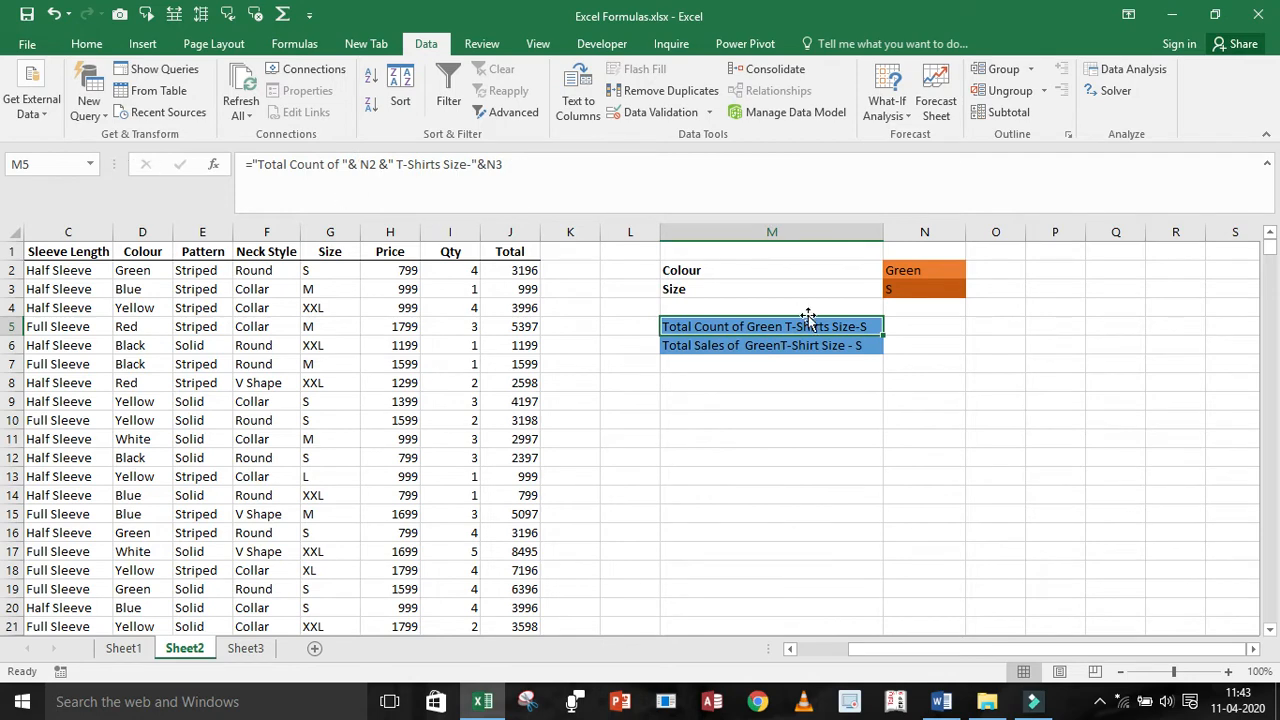
pyautogui.click(918, 267)
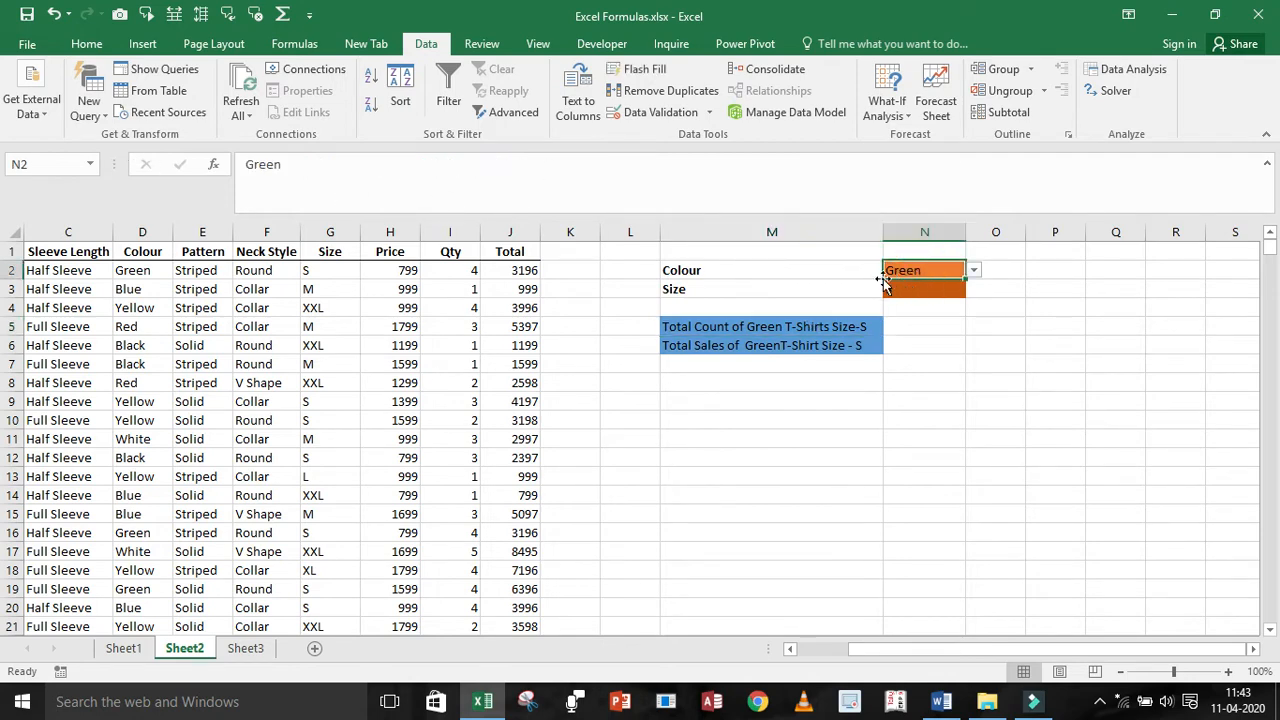
pyautogui.click(975, 270)
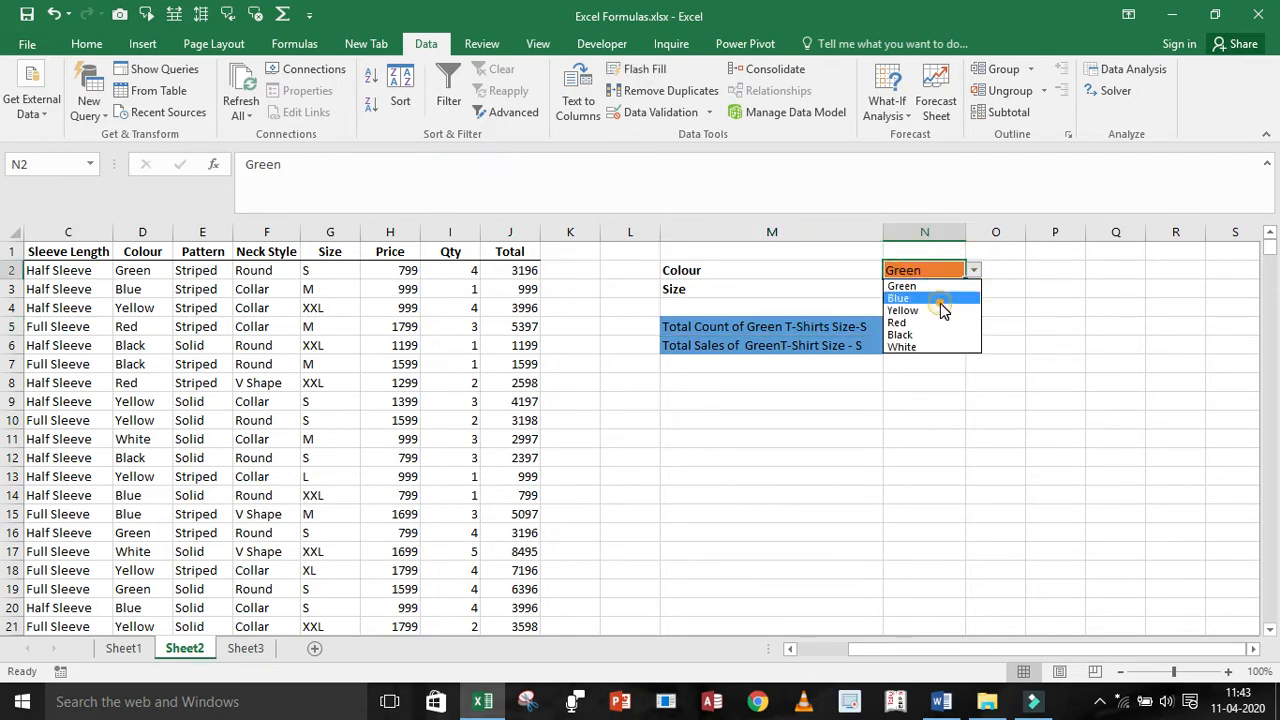
pyautogui.click(940, 300)
pyautogui.click(974, 270)
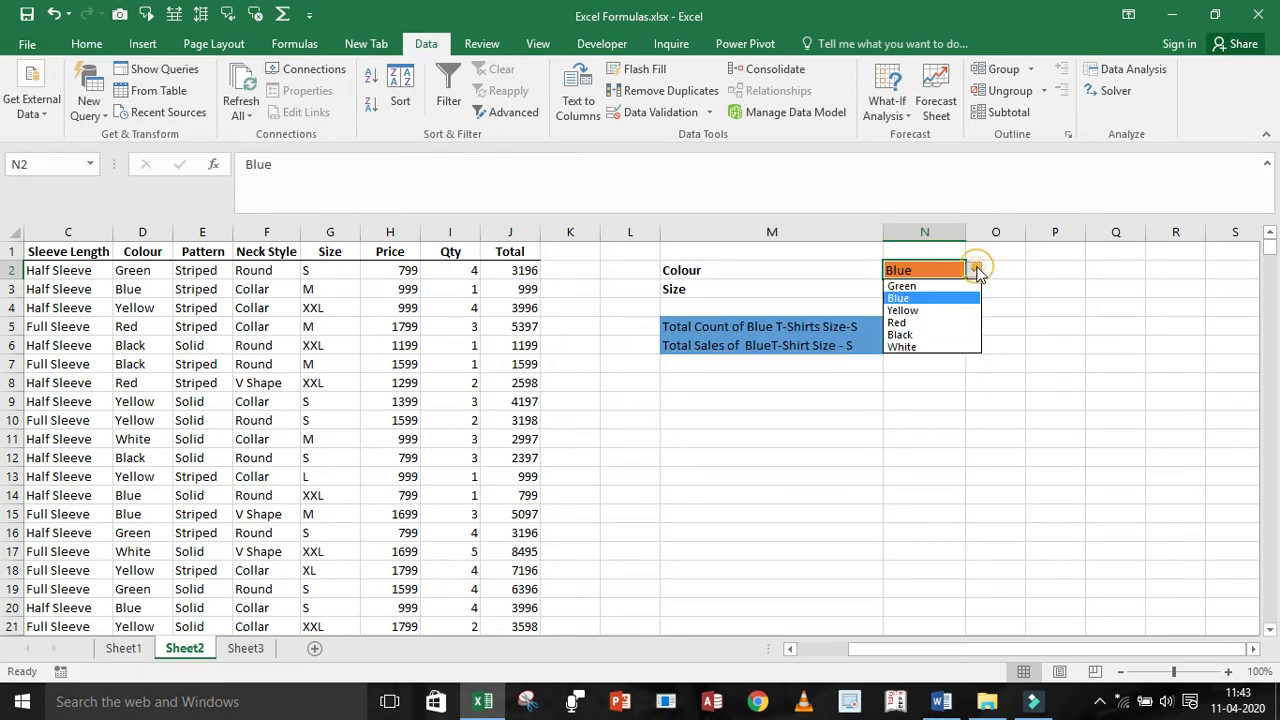
pyautogui.click(949, 312)
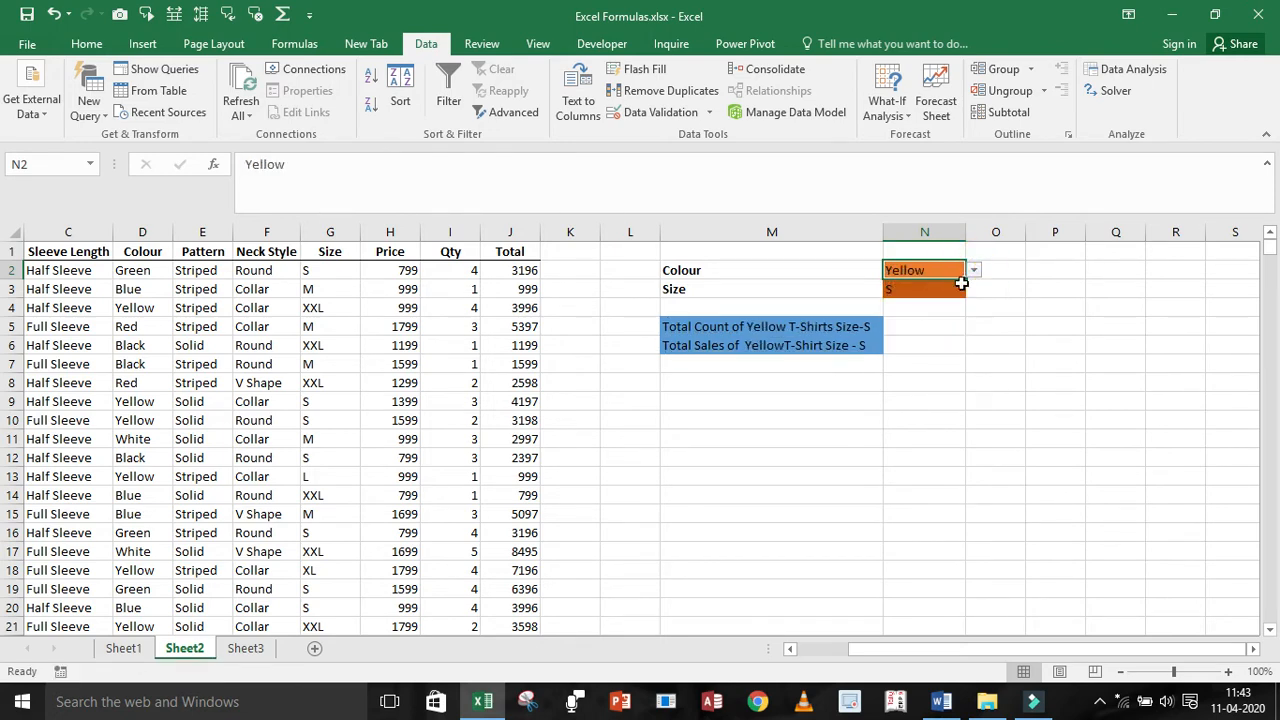
# Set the Size in N3 to M
pyautogui.click(945, 289)
pyautogui.click(974, 289)
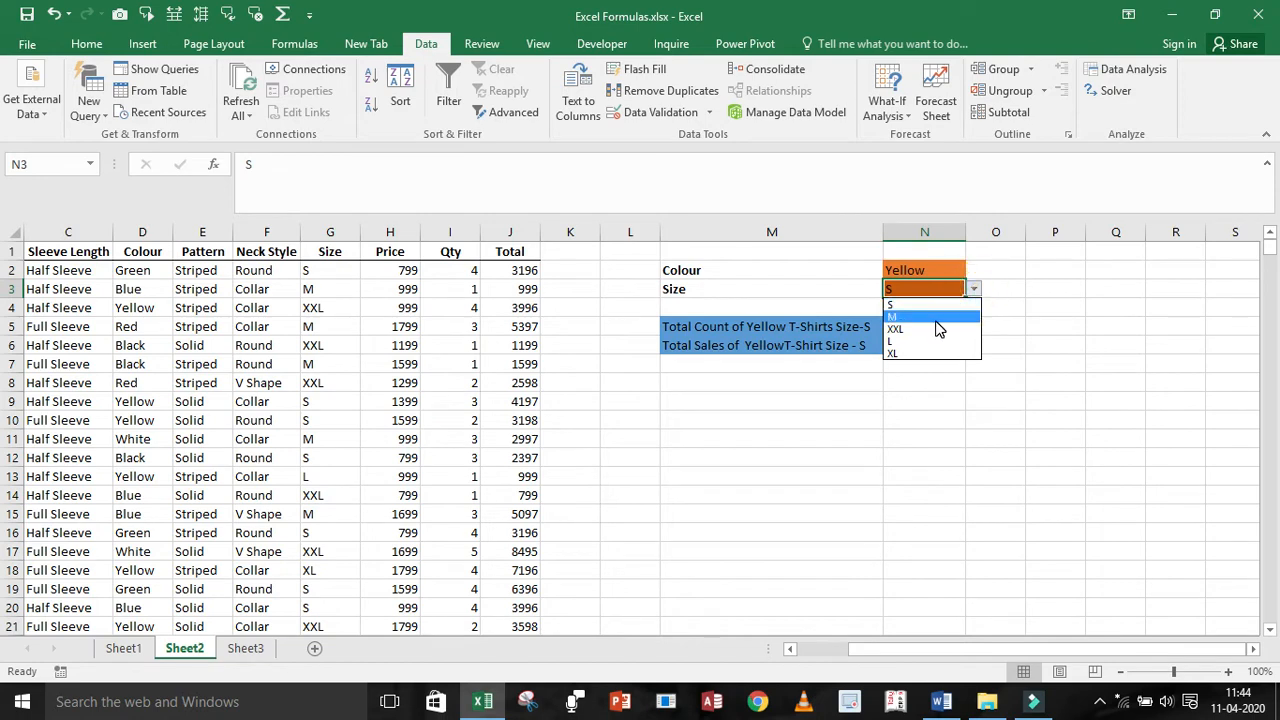
pyautogui.click(935, 318)
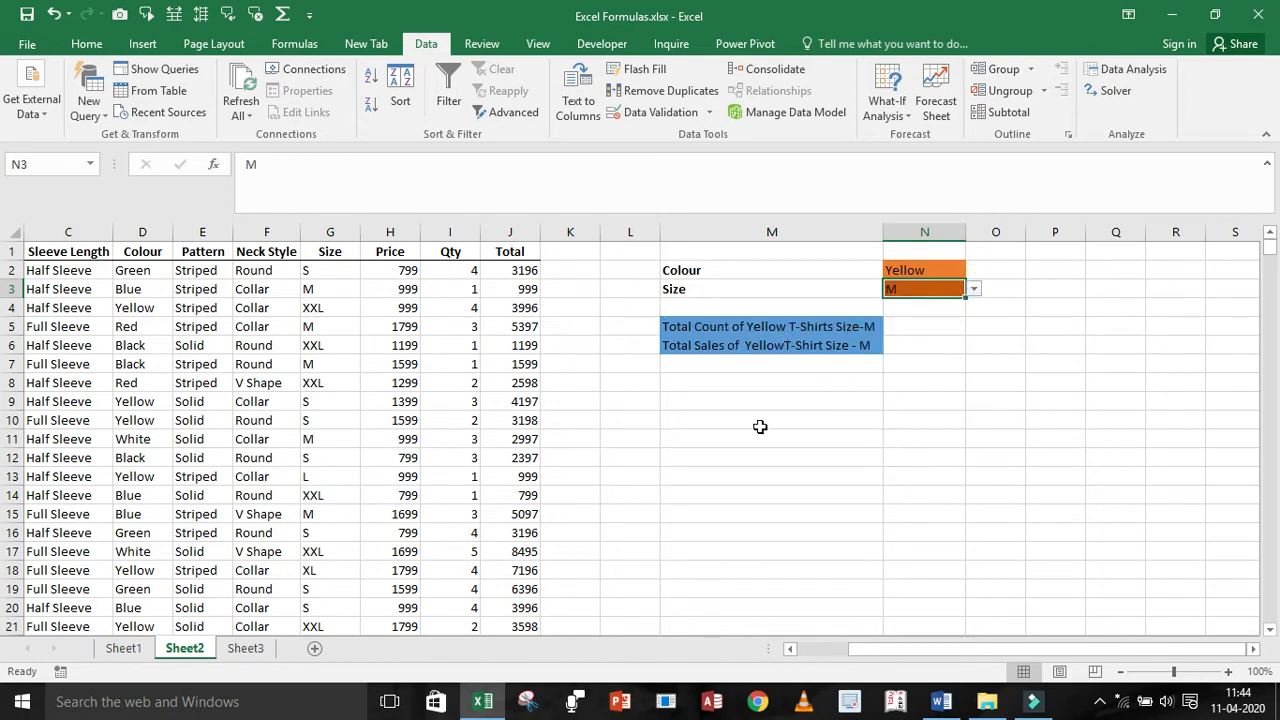
# Switch to Word to examine the Total Count label formula, and return to Excel to check its referenced Colour cell N2
pyautogui.click(941, 703)
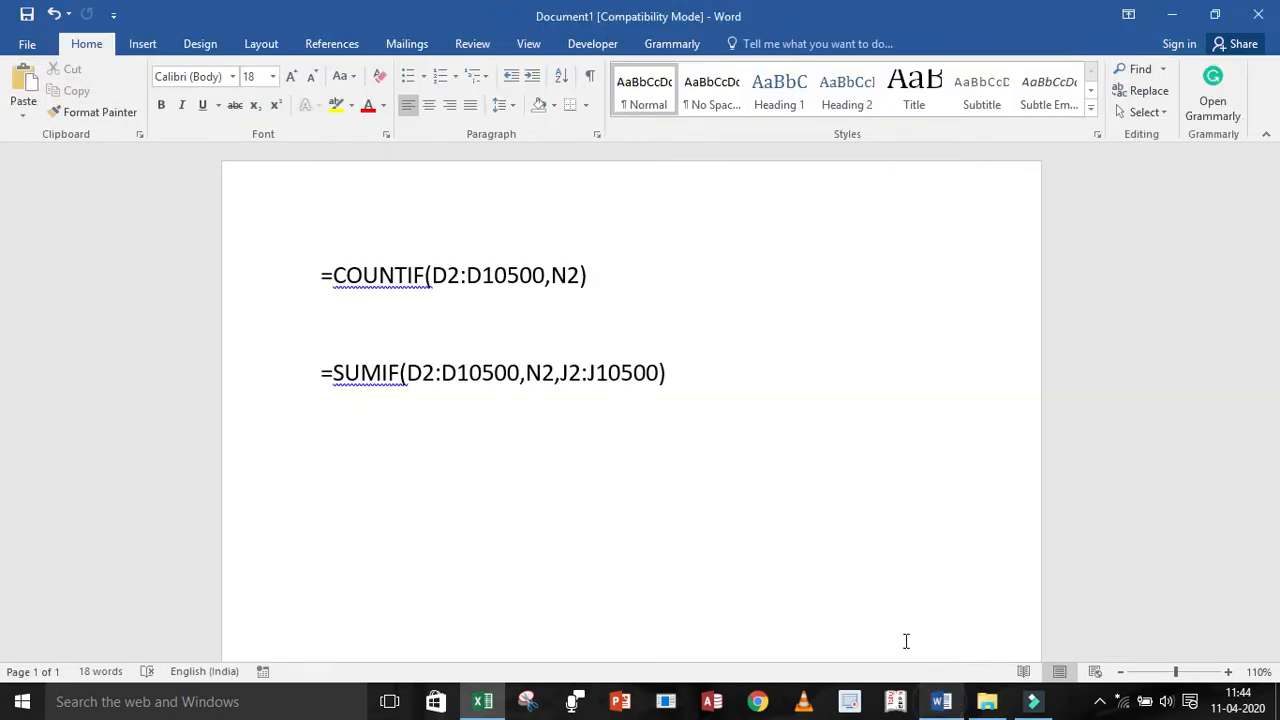
pyautogui.scroll(-8, 346, 293)
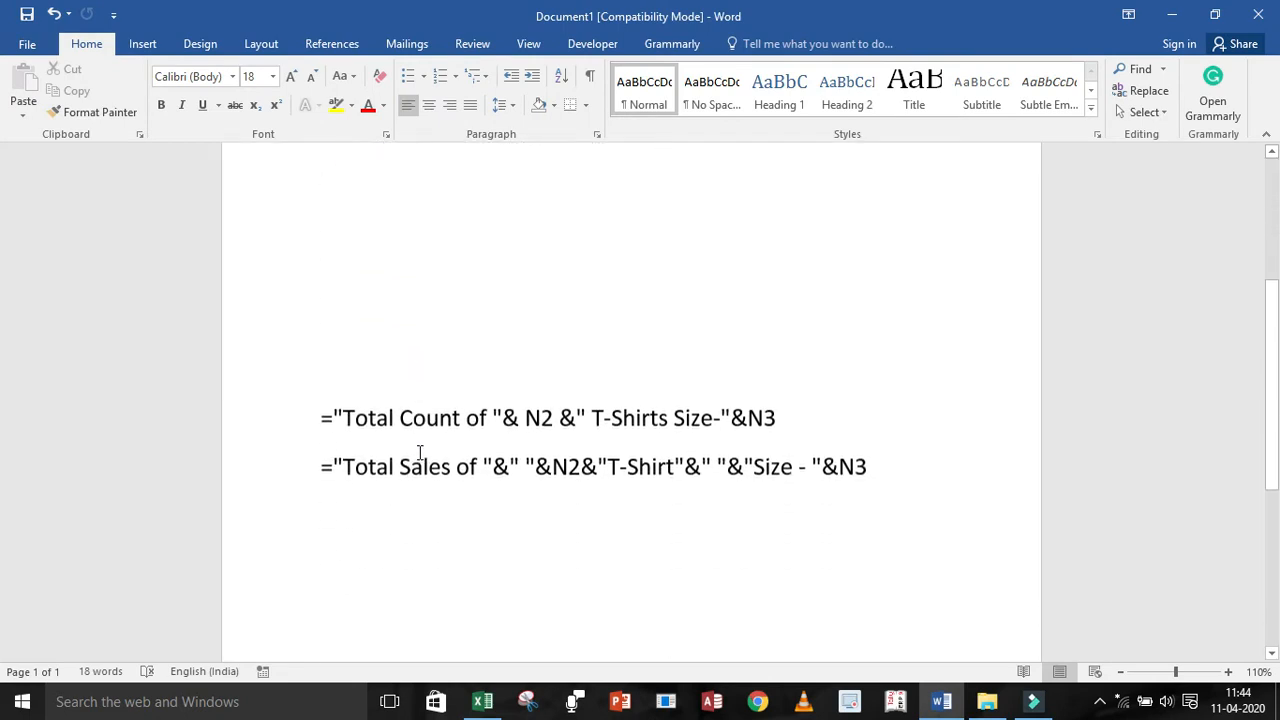
pyautogui.moveTo(793, 288); pyautogui.dragTo(281, 277)
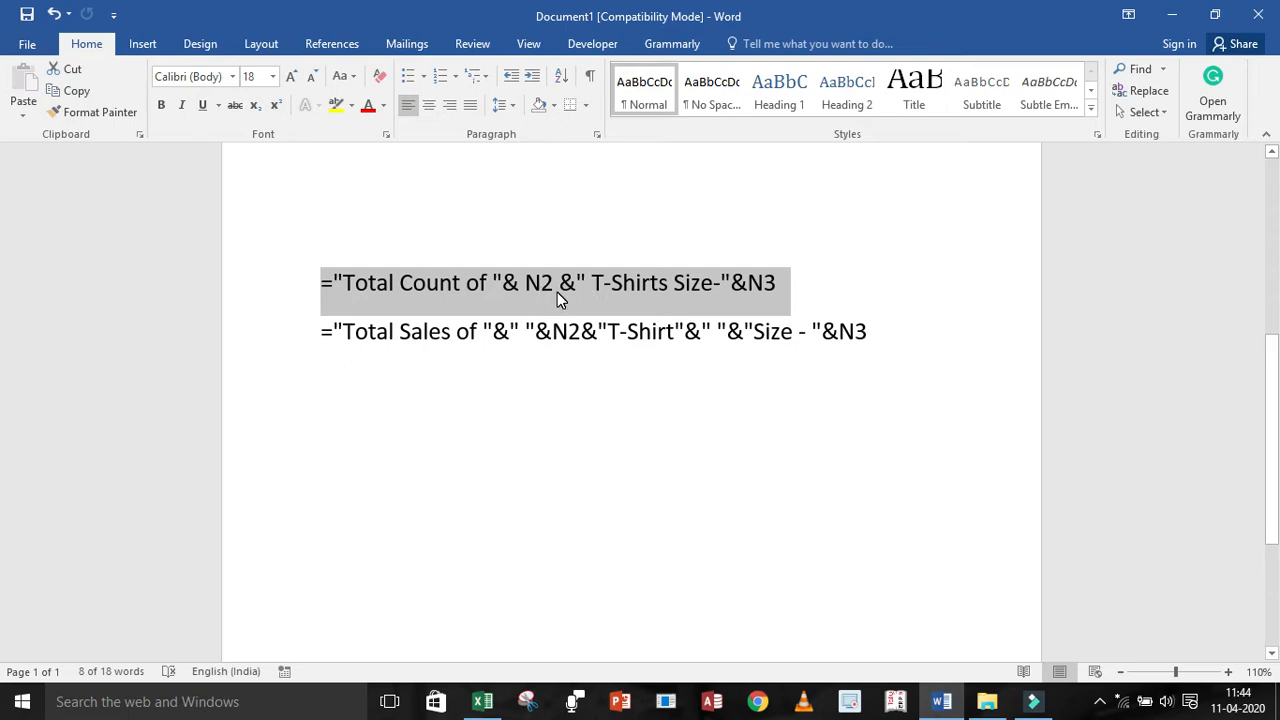
pyautogui.hotkey('alt', 'Tab')
pyautogui.click(941, 272)
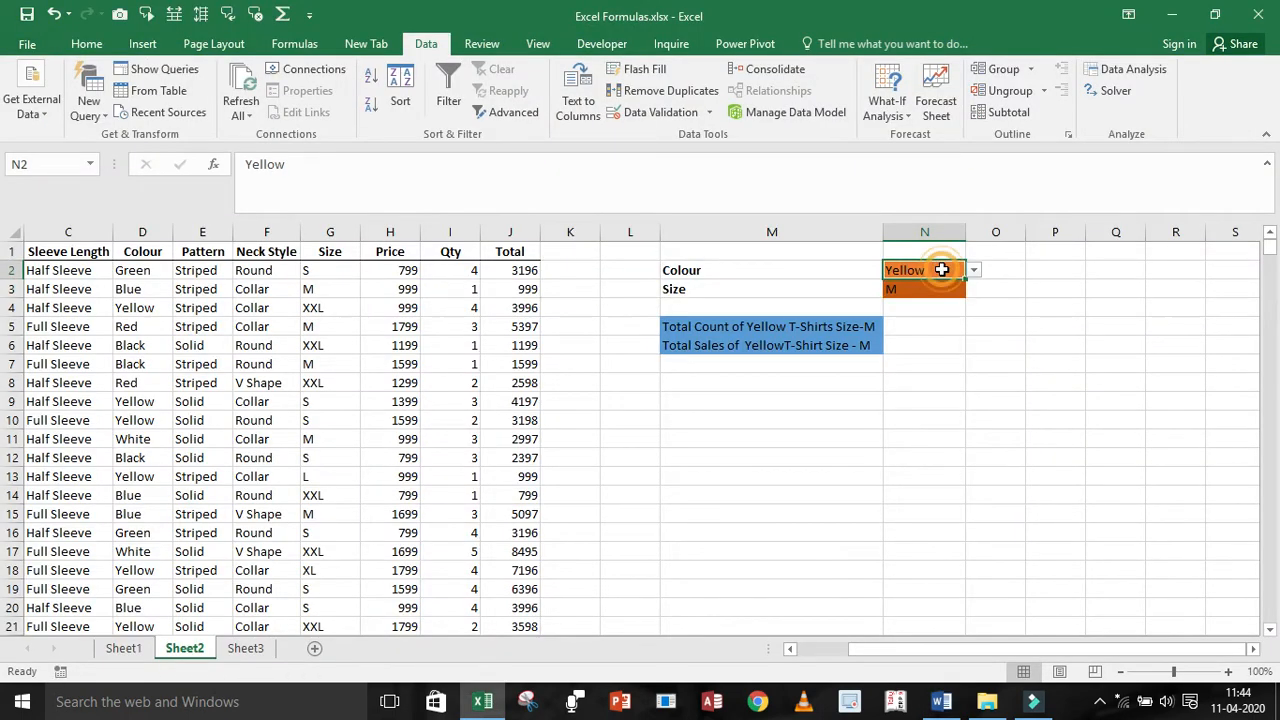
# Switch to Word to examine the Total Sales label formula's N3 reference, and return to Excel to check the Size cell N3
pyautogui.hotkey('alt', 'Tab')
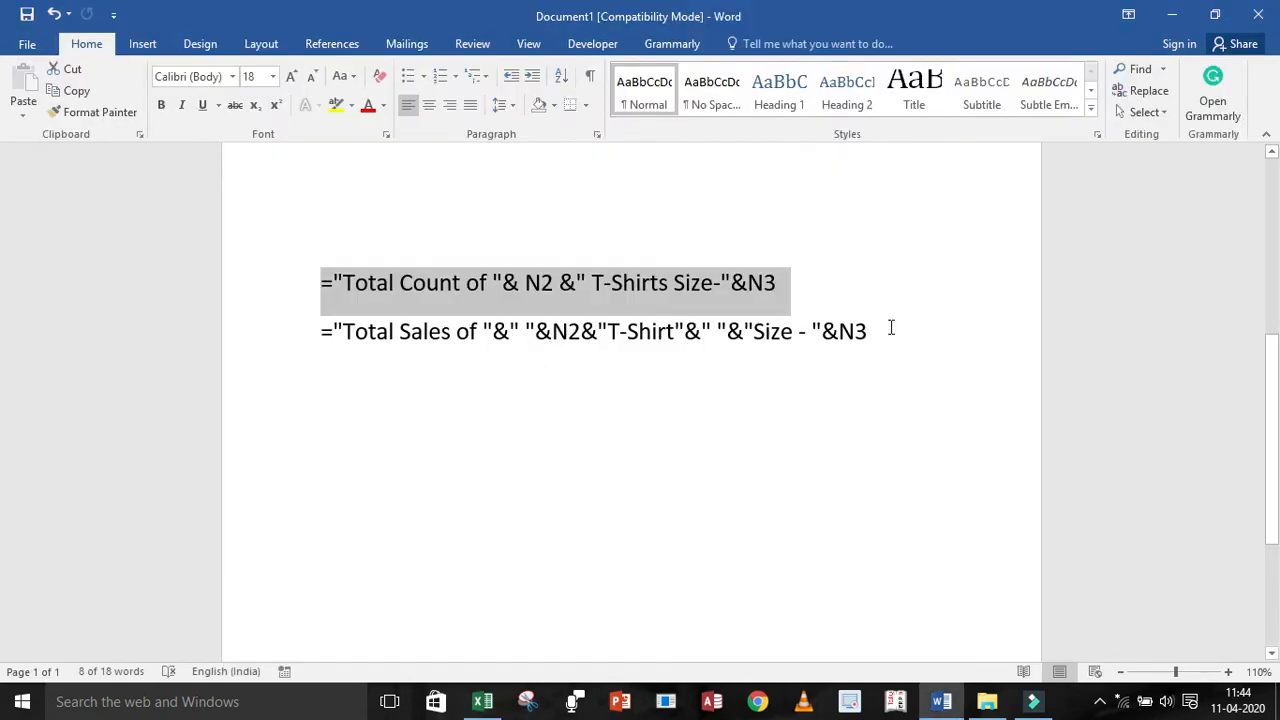
pyautogui.moveTo(879, 331); pyautogui.dragTo(812, 331)
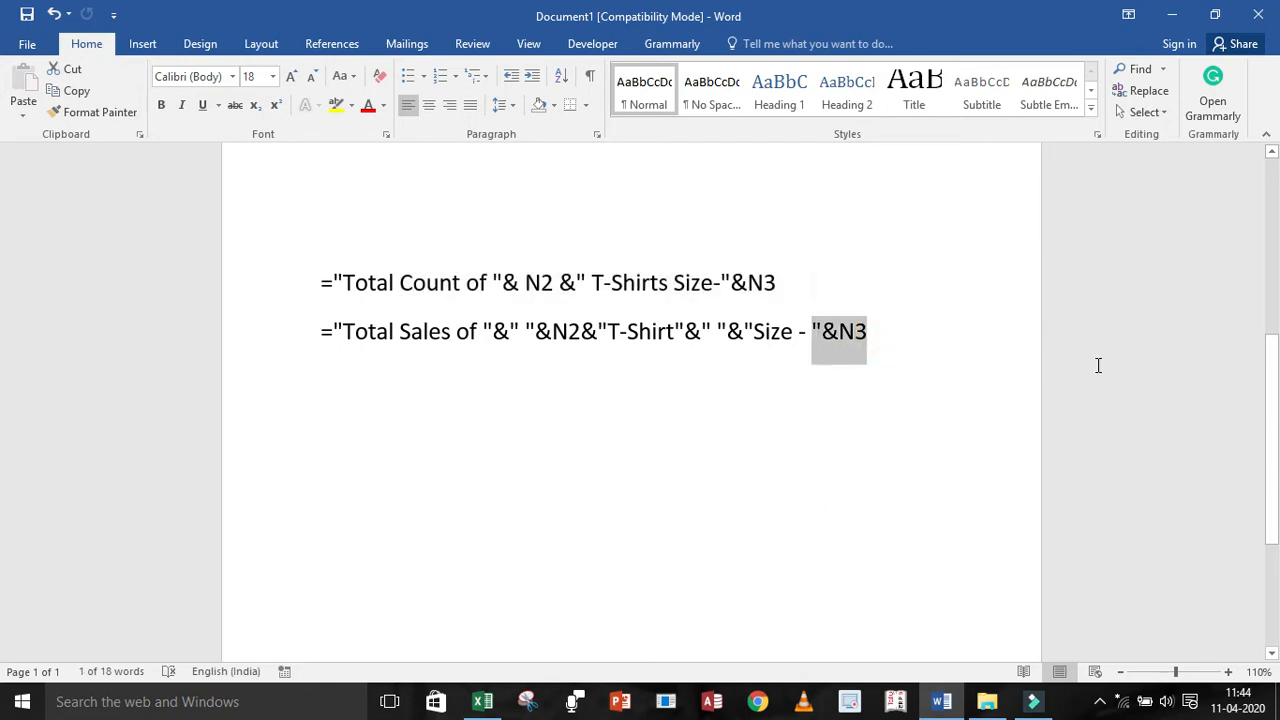
pyautogui.hotkey('alt', 'Tab')
pyautogui.click(915, 291)
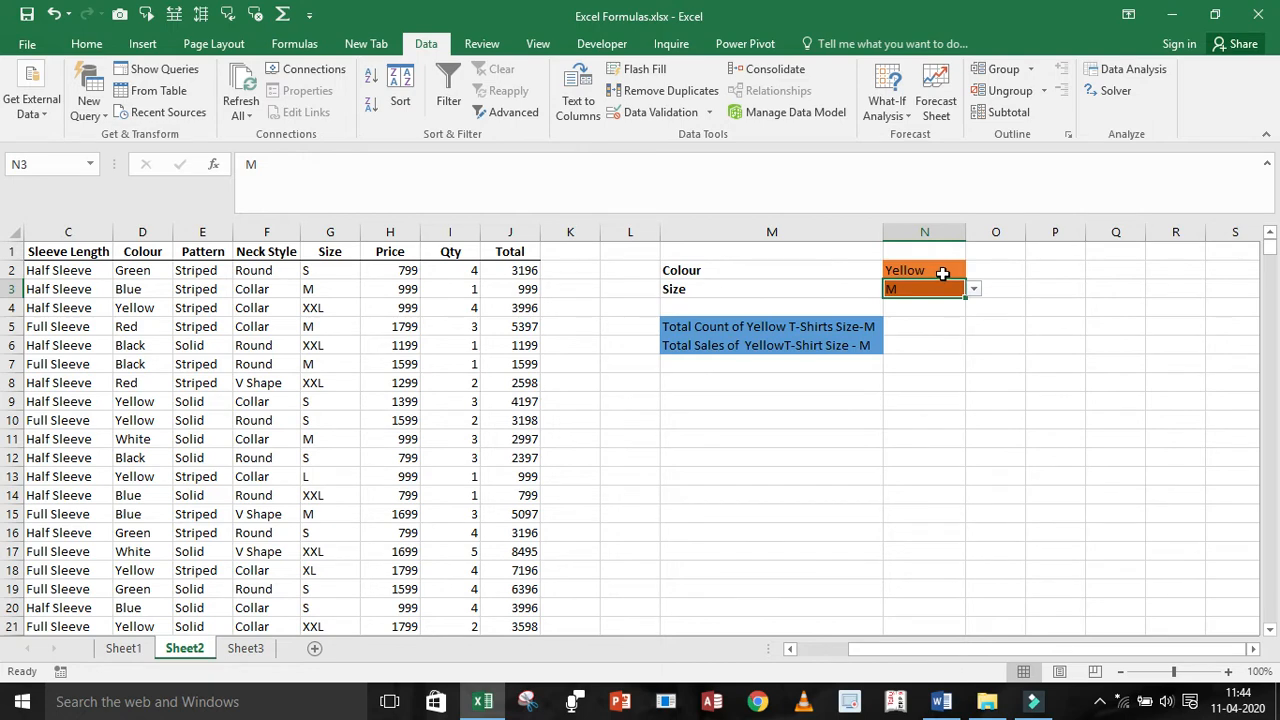
pyautogui.hotkey('alt', 'Tab')
pyautogui.click(896, 331)
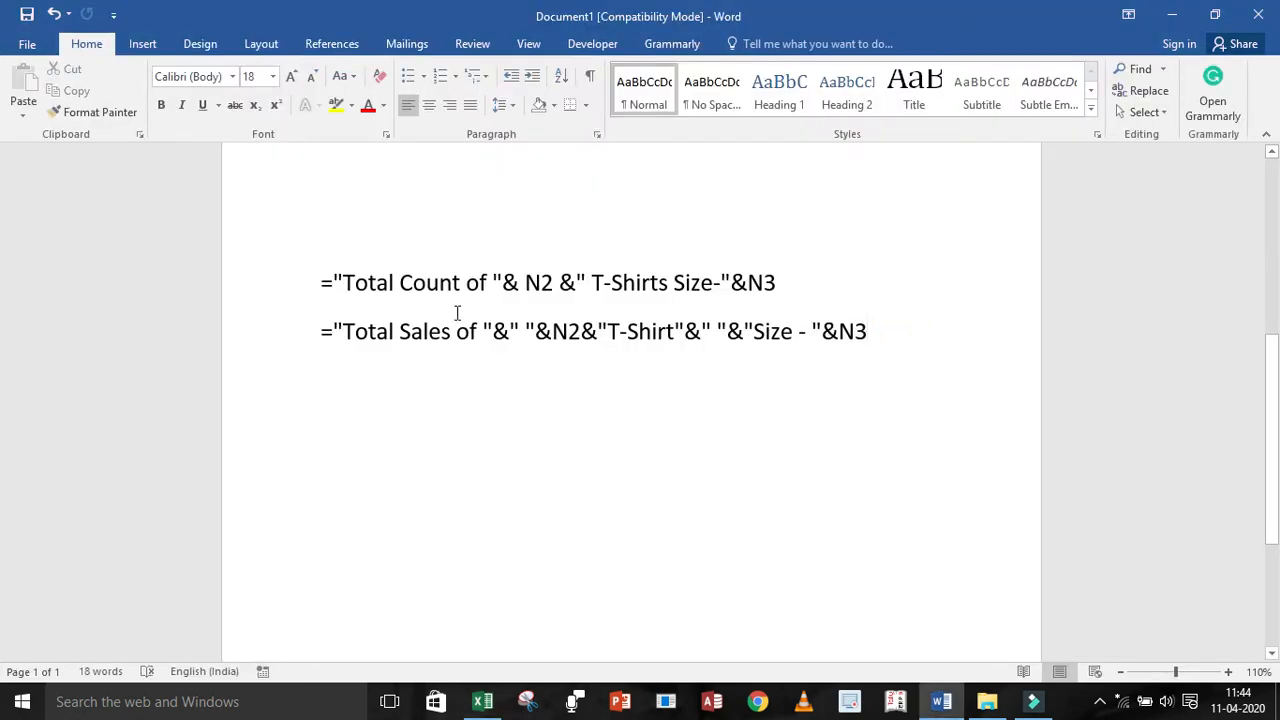
pyautogui.hotkey('alt', 'Tab')
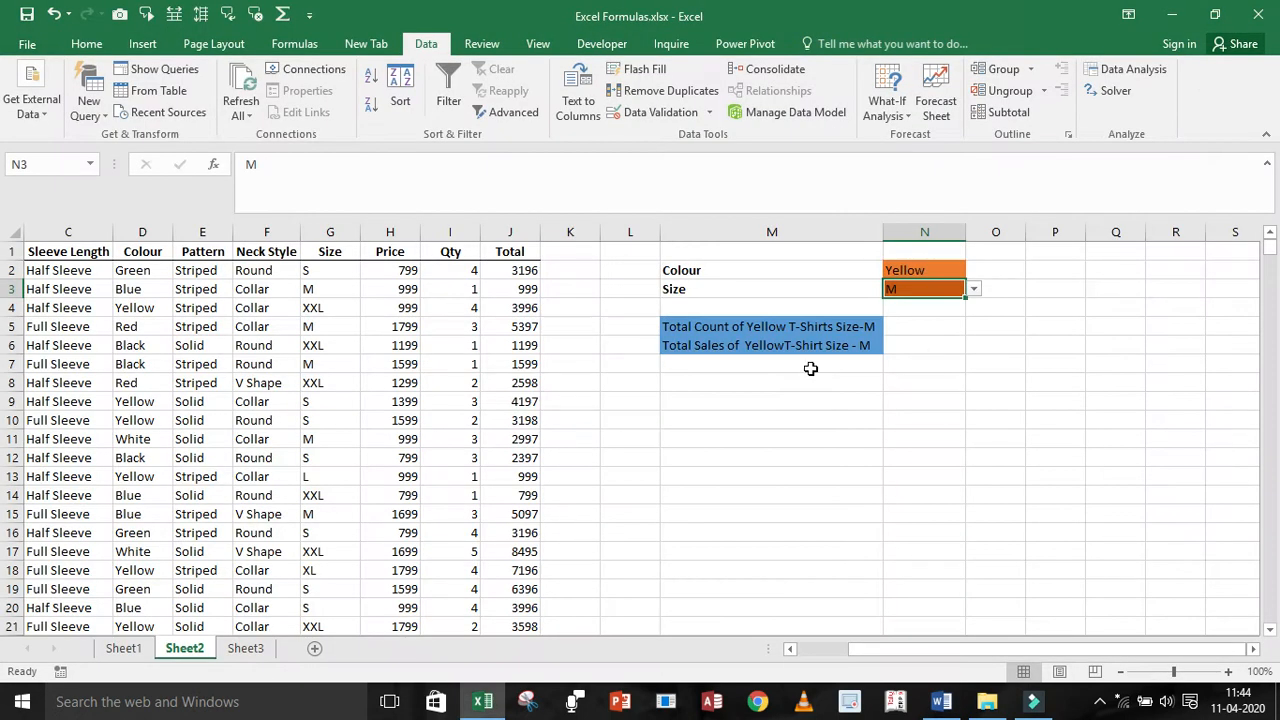
pyautogui.click(811, 380)
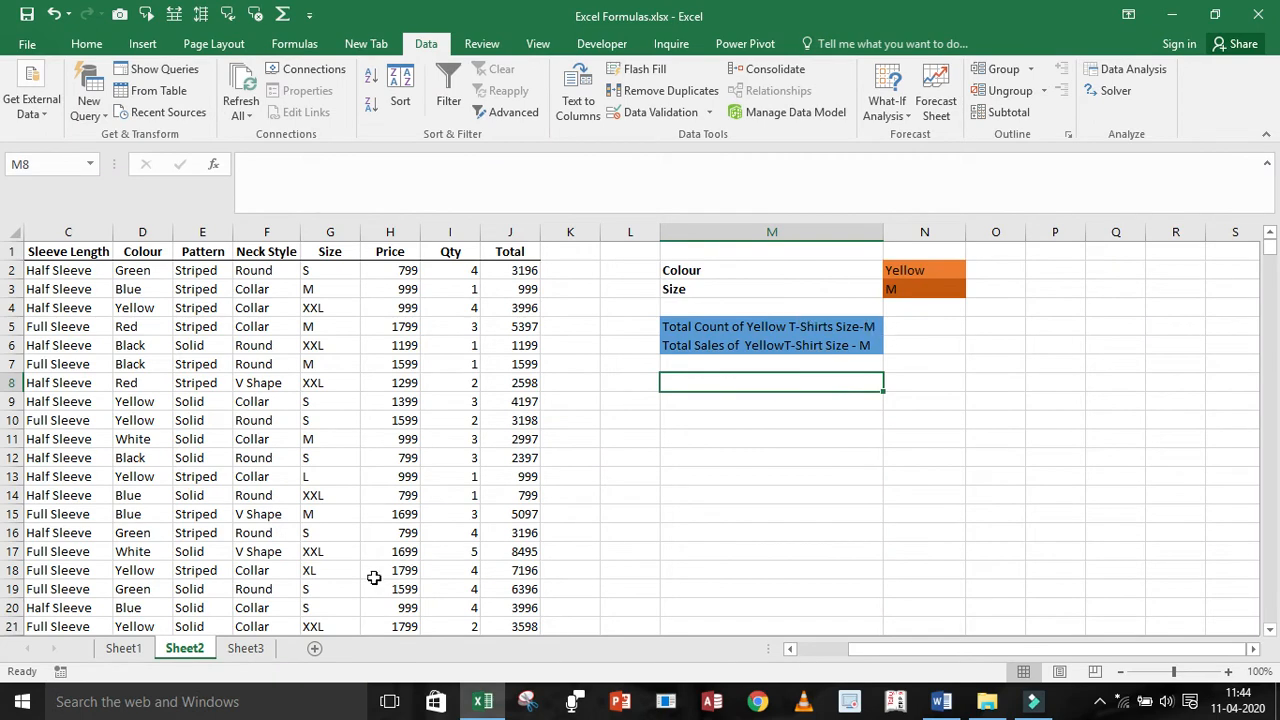
# Examine the COUNTIF formula behind Total Count in Sheet1's cell N3
pyautogui.click(123, 648)
pyautogui.click(803, 360)
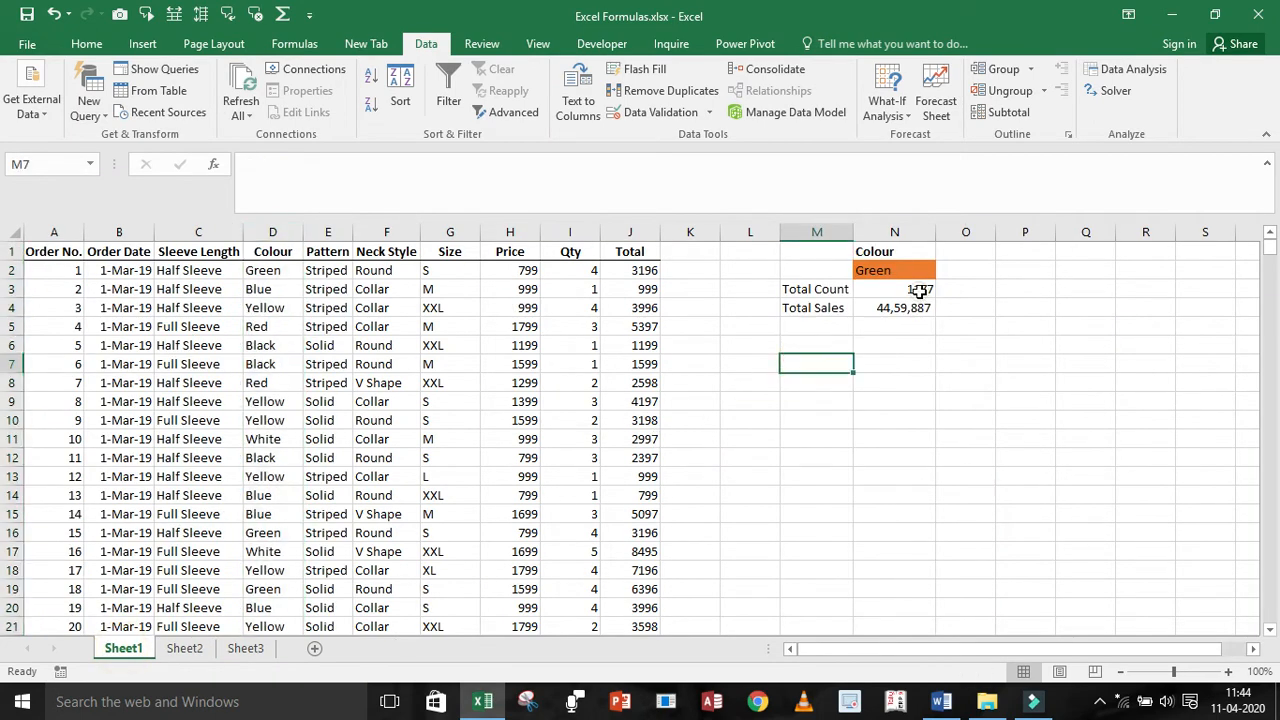
pyautogui.click(918, 292)
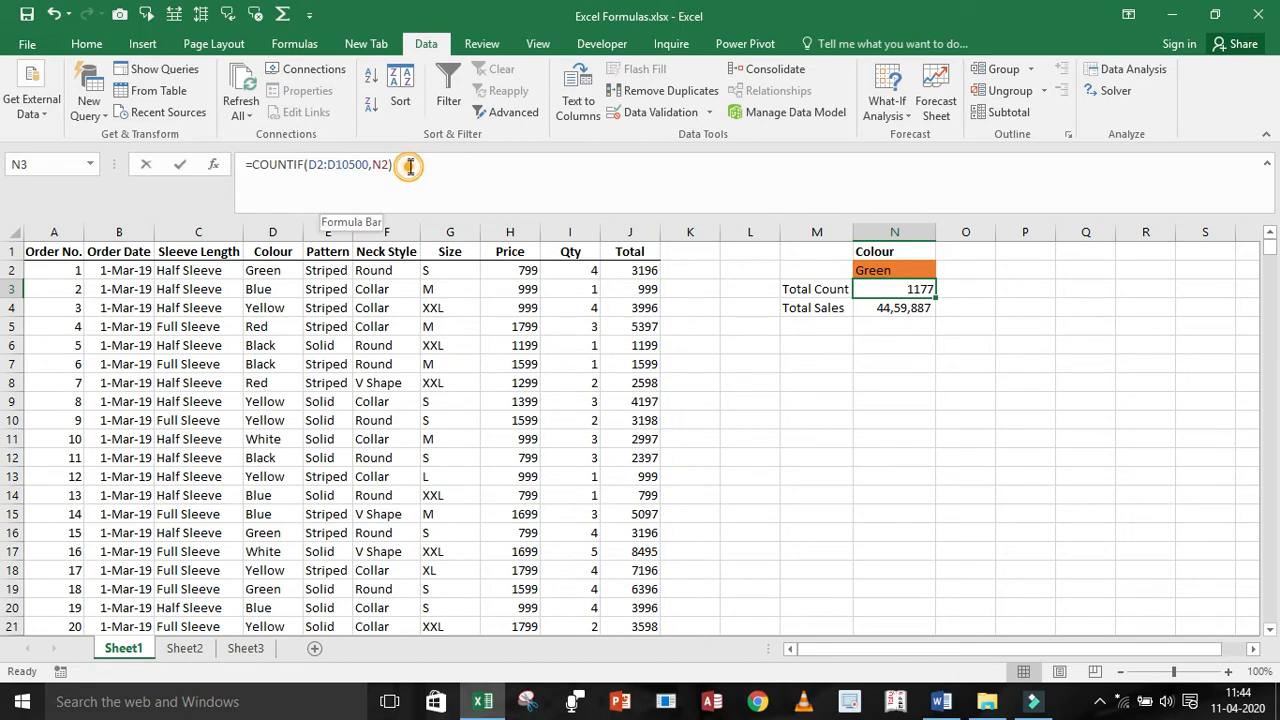
pyautogui.moveTo(400, 164); pyautogui.dragTo(246, 164)
pyautogui.click(880, 358)
pyautogui.press('Escape')
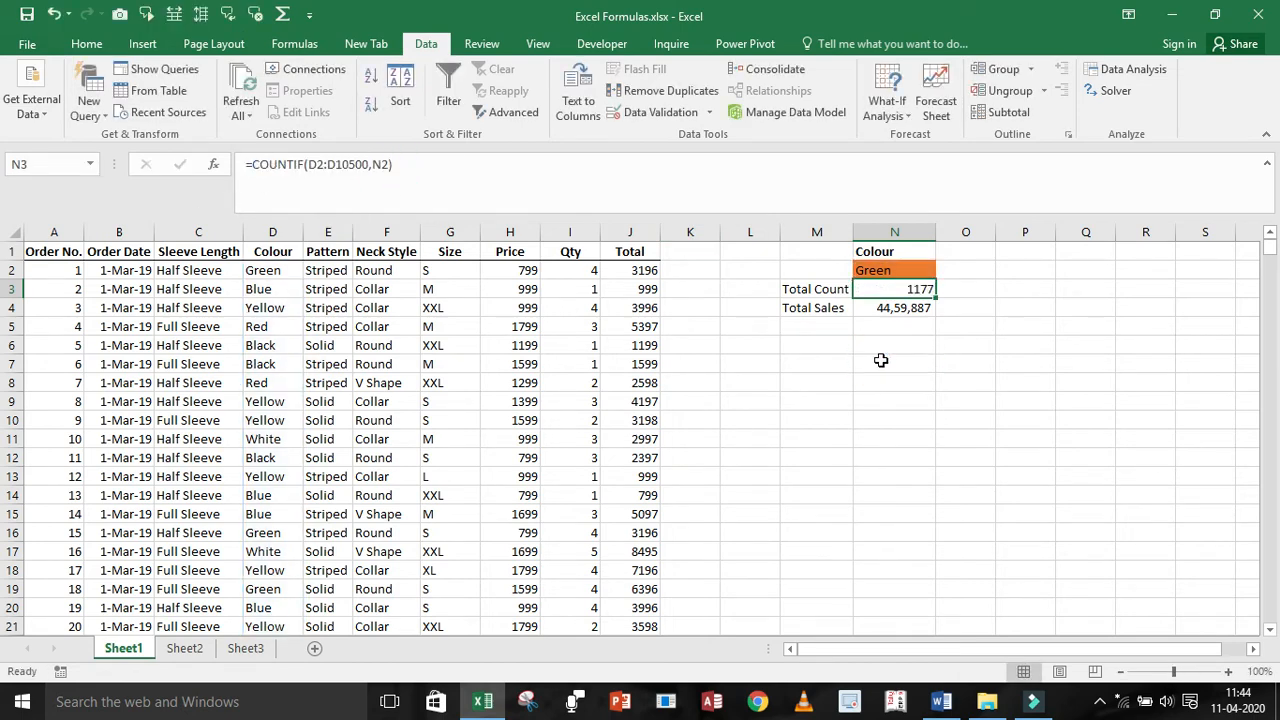
# Return to Sheet2 and review the label in M5 and the Colour and Size criteria cells N2 and N3
pyautogui.click(184, 648)
pyautogui.moveTo(808, 328); pyautogui.dragTo(810, 345)
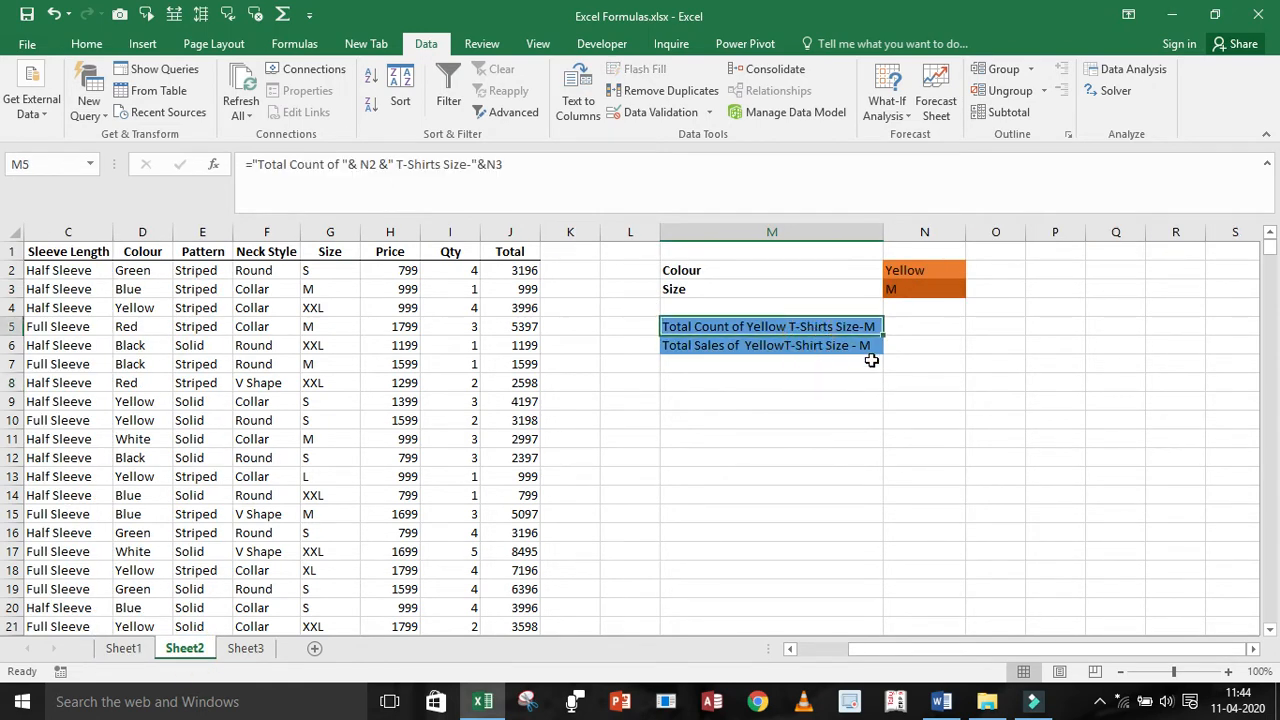
pyautogui.press('Right')
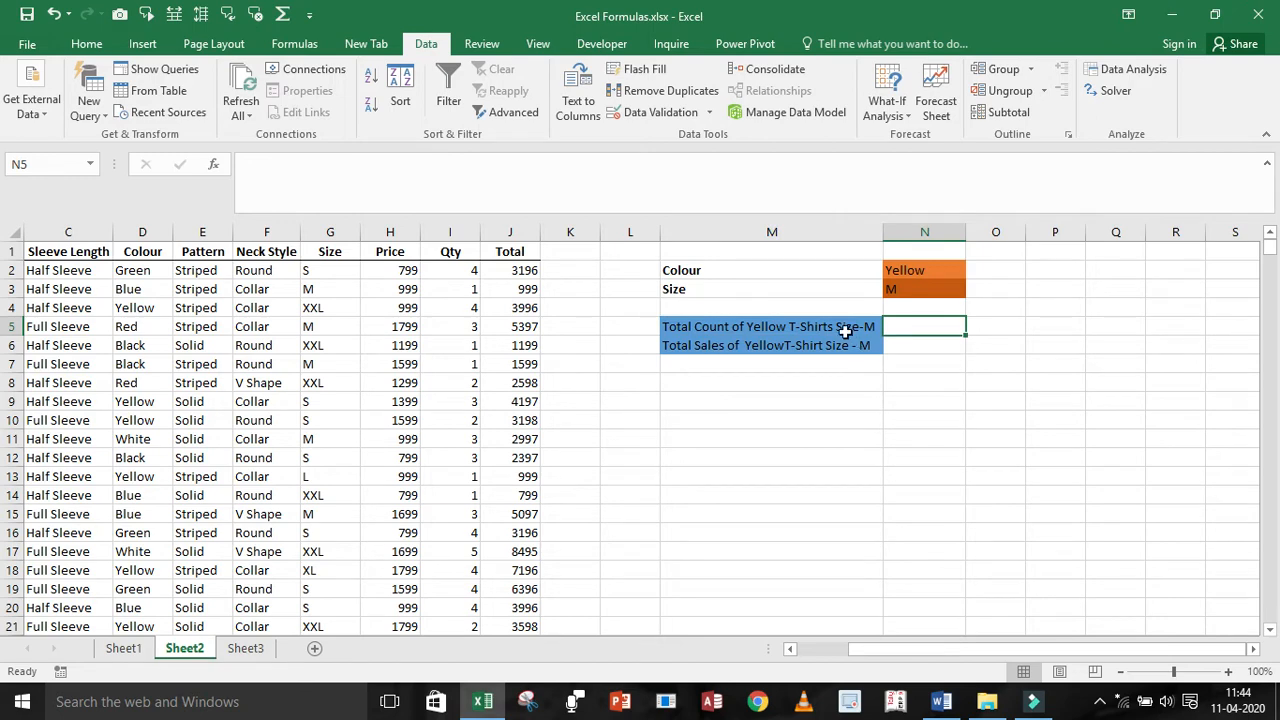
pyautogui.click(845, 332)
pyautogui.press('Right')
pyautogui.click(904, 272)
pyautogui.click(909, 296)
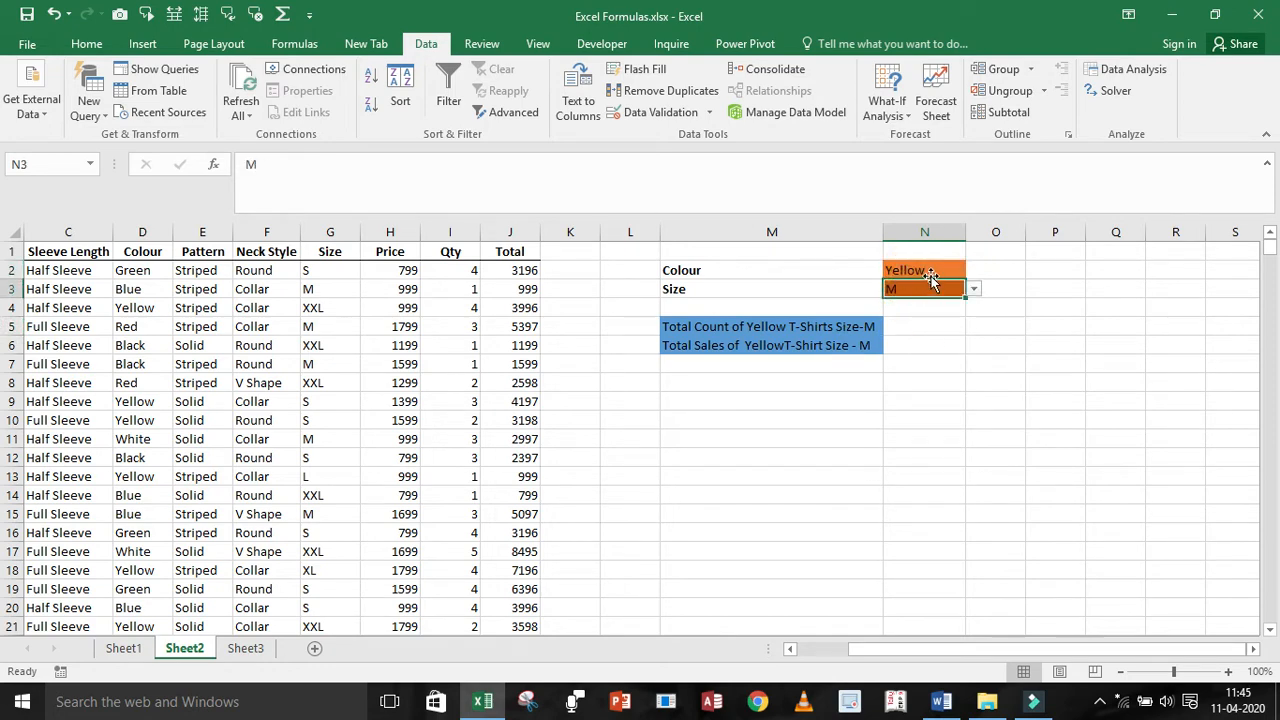
# Set the Colour in N2 to Green and the Size in N3 to S
pyautogui.click(928, 272)
pyautogui.click(972, 271)
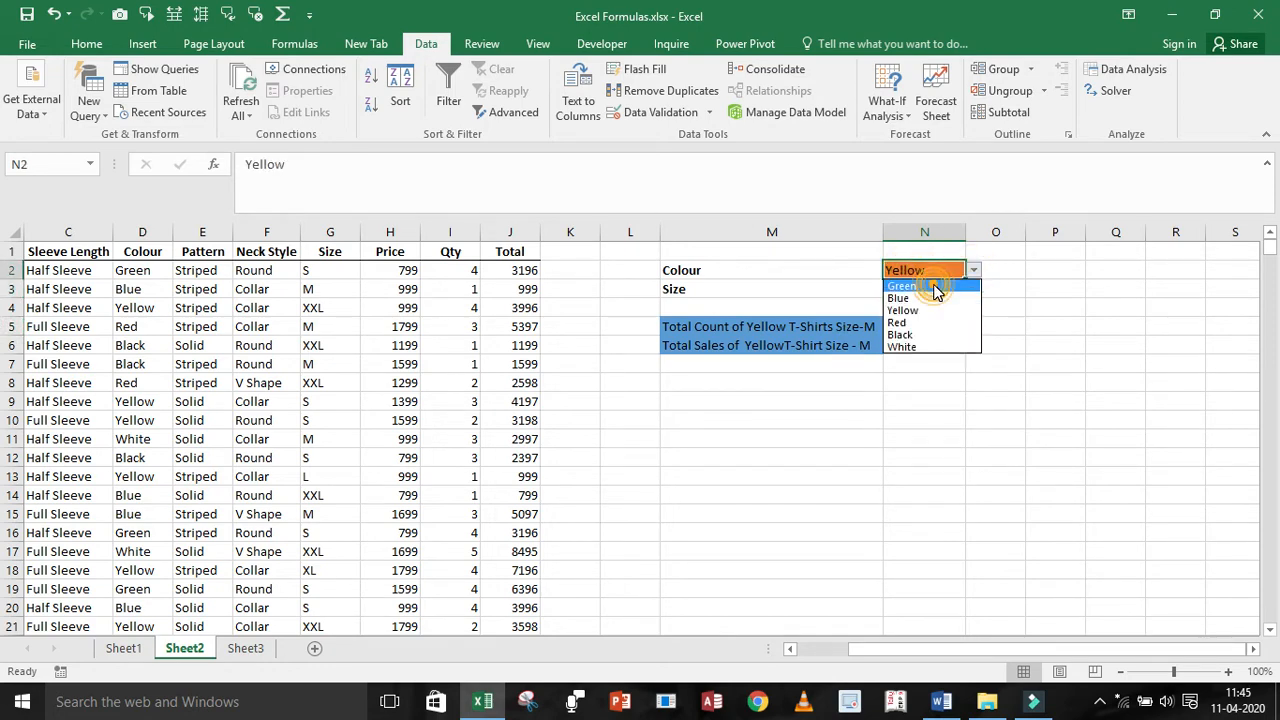
pyautogui.click(930, 287)
pyautogui.click(929, 292)
pyautogui.click(974, 290)
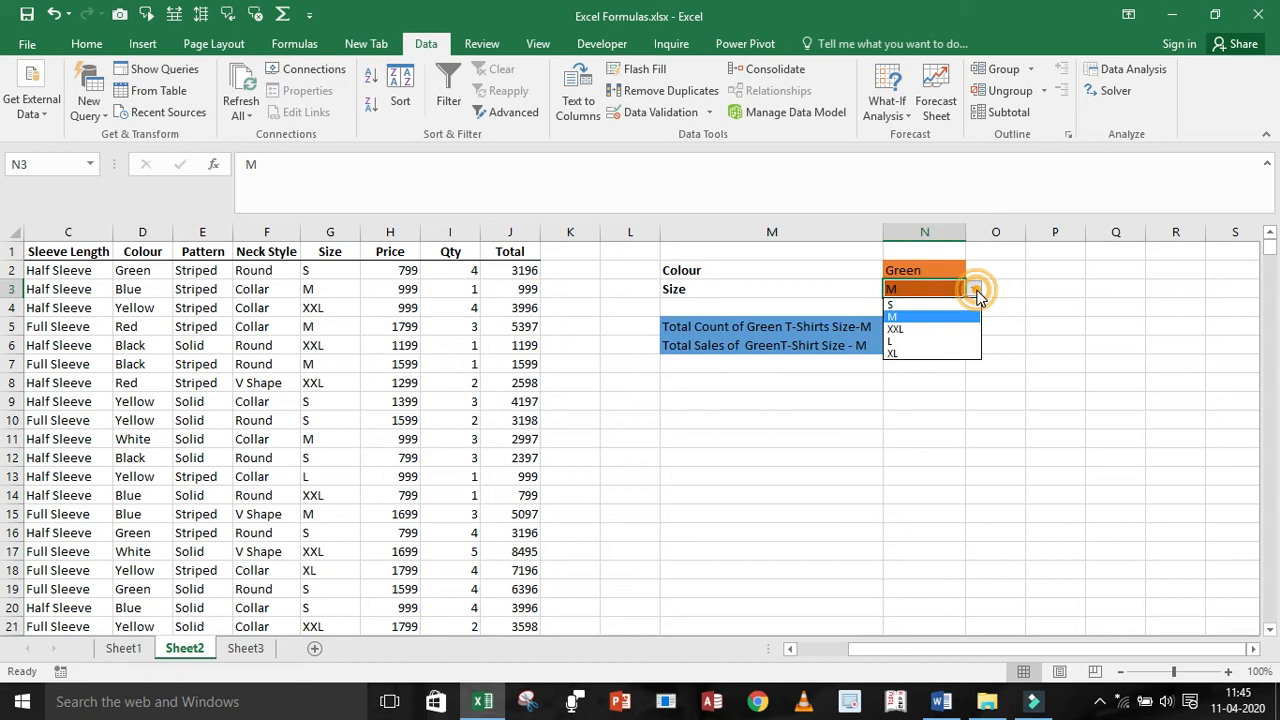
pyautogui.click(926, 304)
# Start a COUNTIFS formula in N5 with the Colour range D2:D10500 and the criterion N2
pyautogui.click(928, 322)
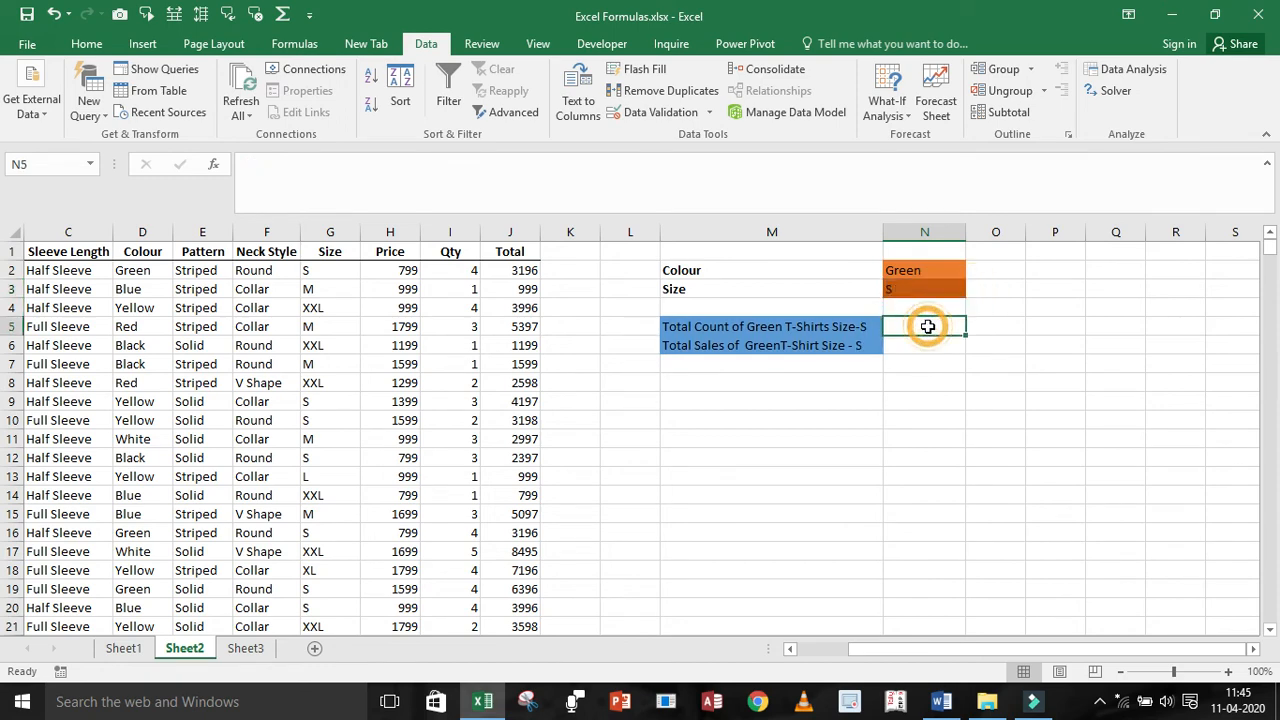
pyautogui.write('=')
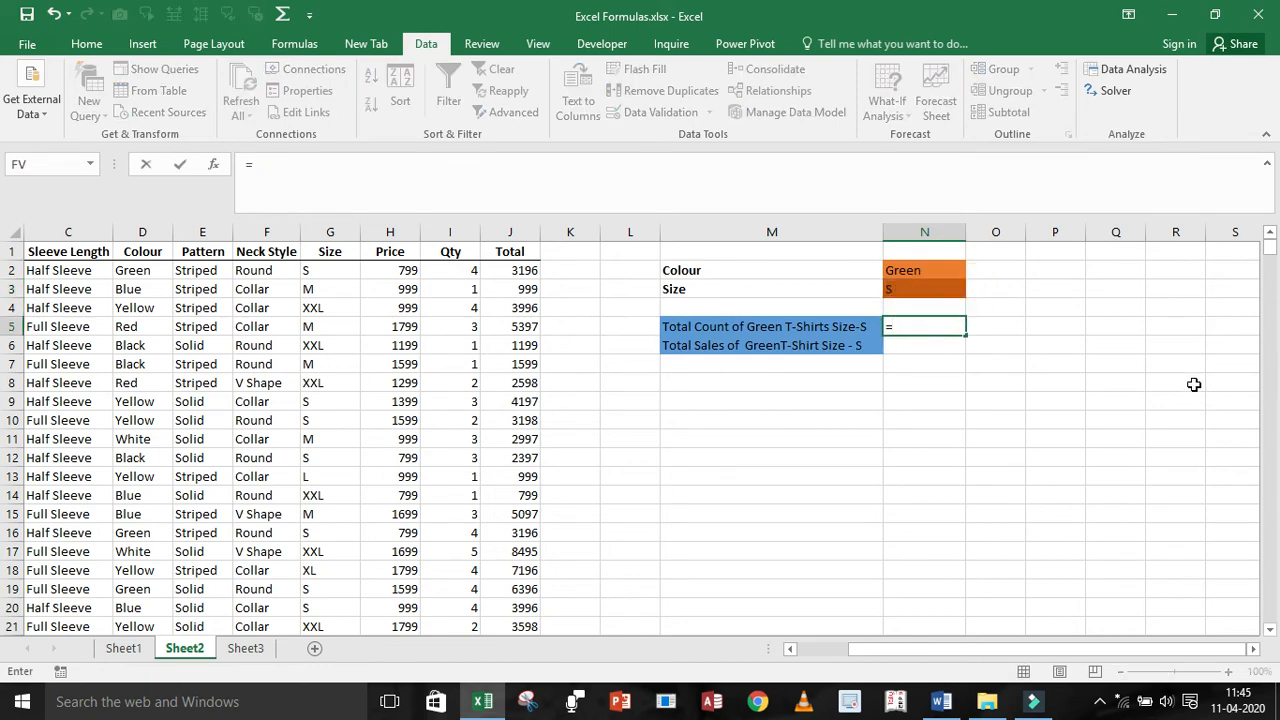
pyautogui.write('coun')
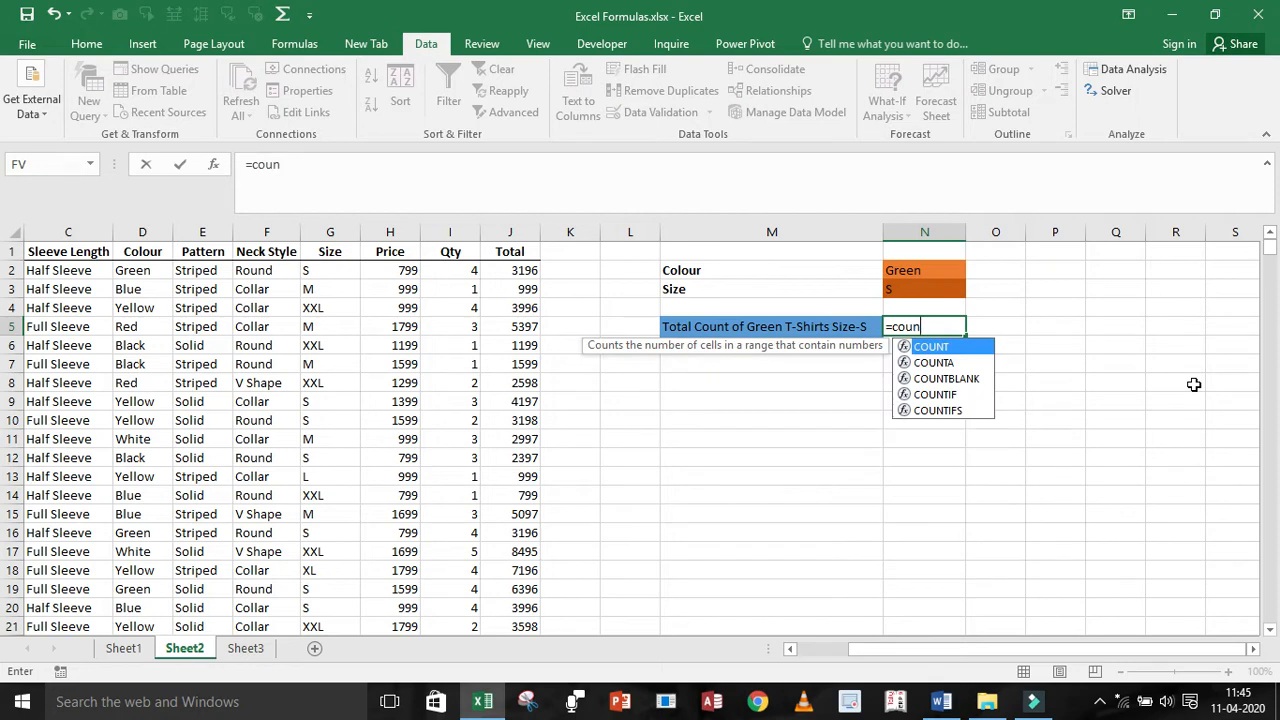
pyautogui.press('Down')
pyautogui.press('Down')
pyautogui.press('Down')
pyautogui.press('Down')
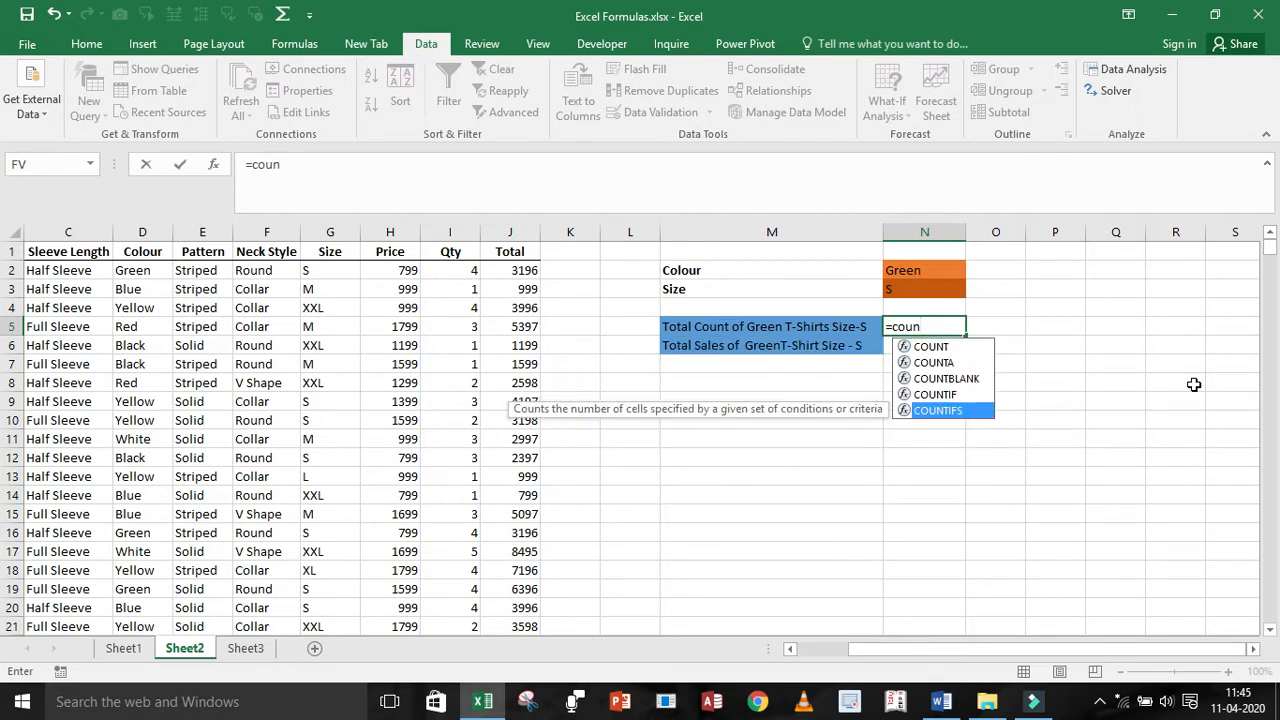
pyautogui.press('Tab')
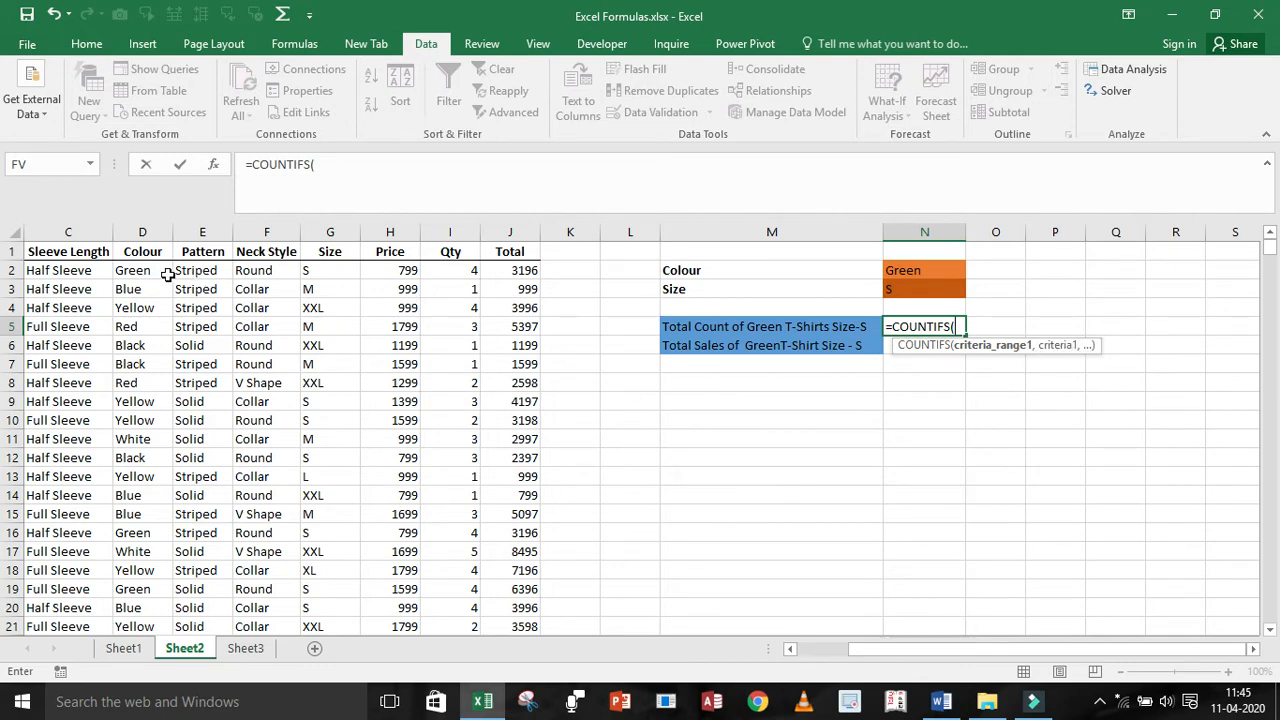
pyautogui.click(145, 273)
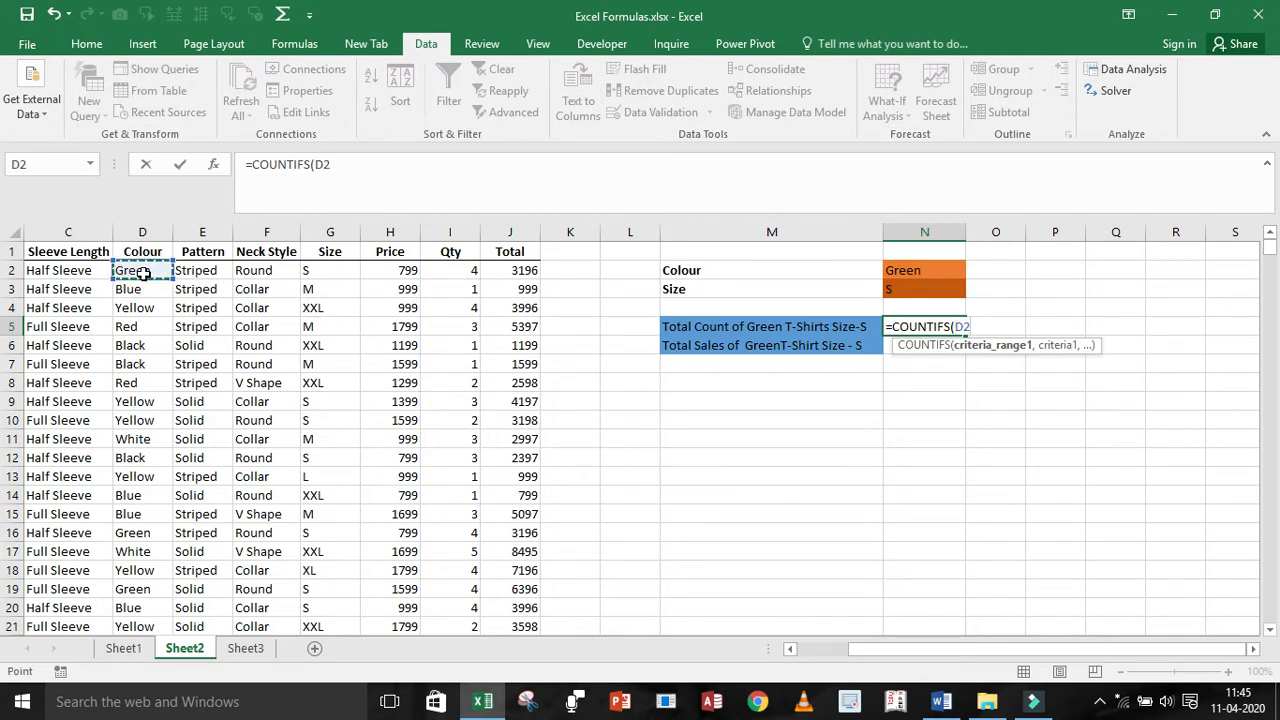
pyautogui.hotkey('ctrl', 'shift', 'Down')
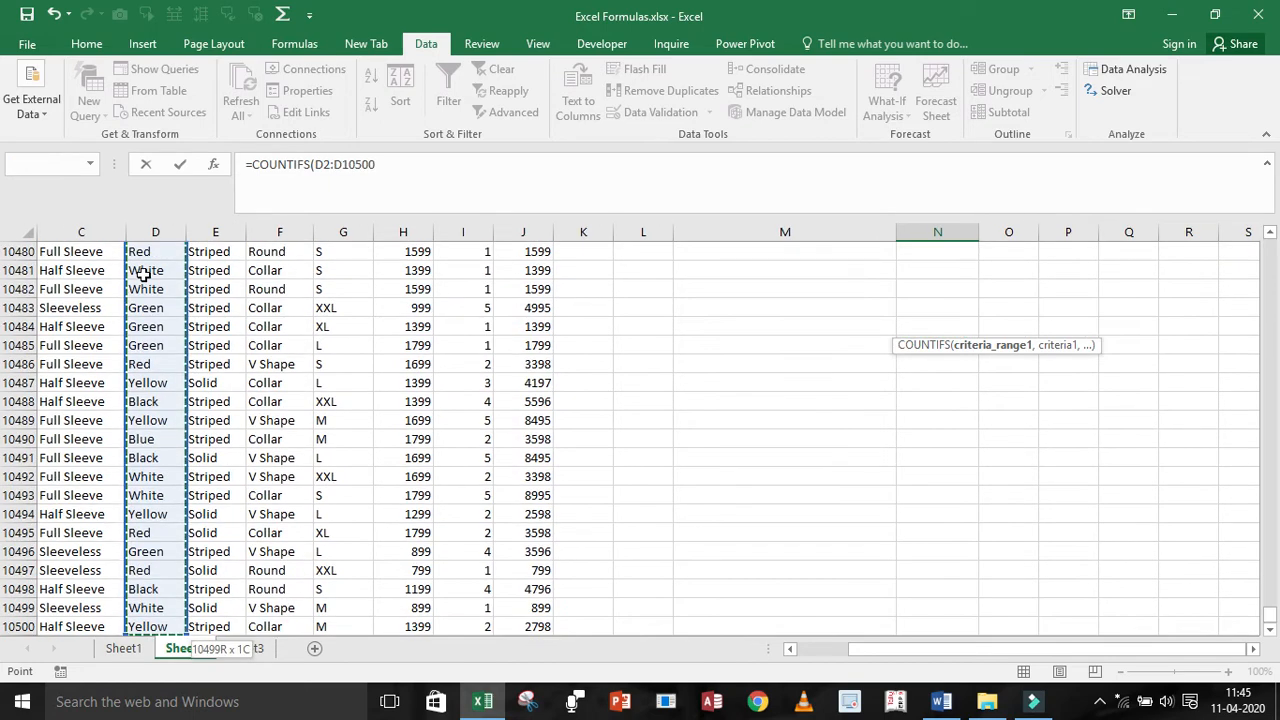
pyautogui.write(',')
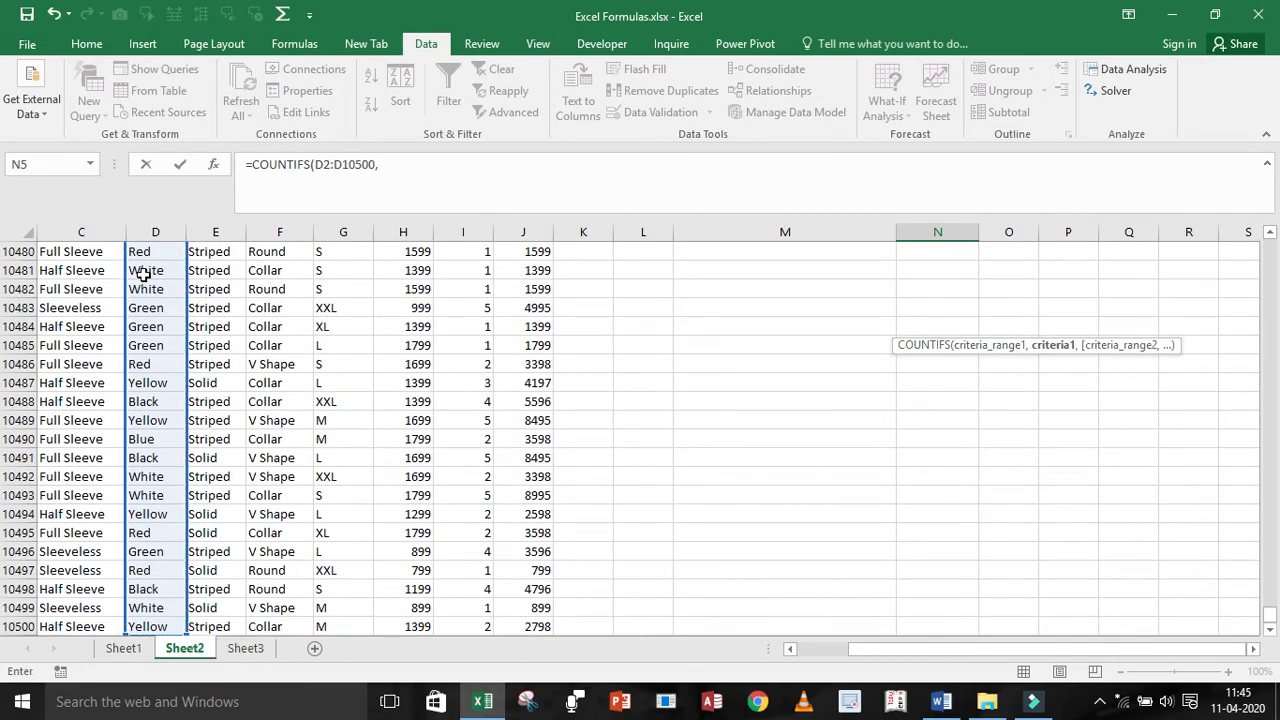
pyautogui.hotkey('ctrl', 'BackSpace')
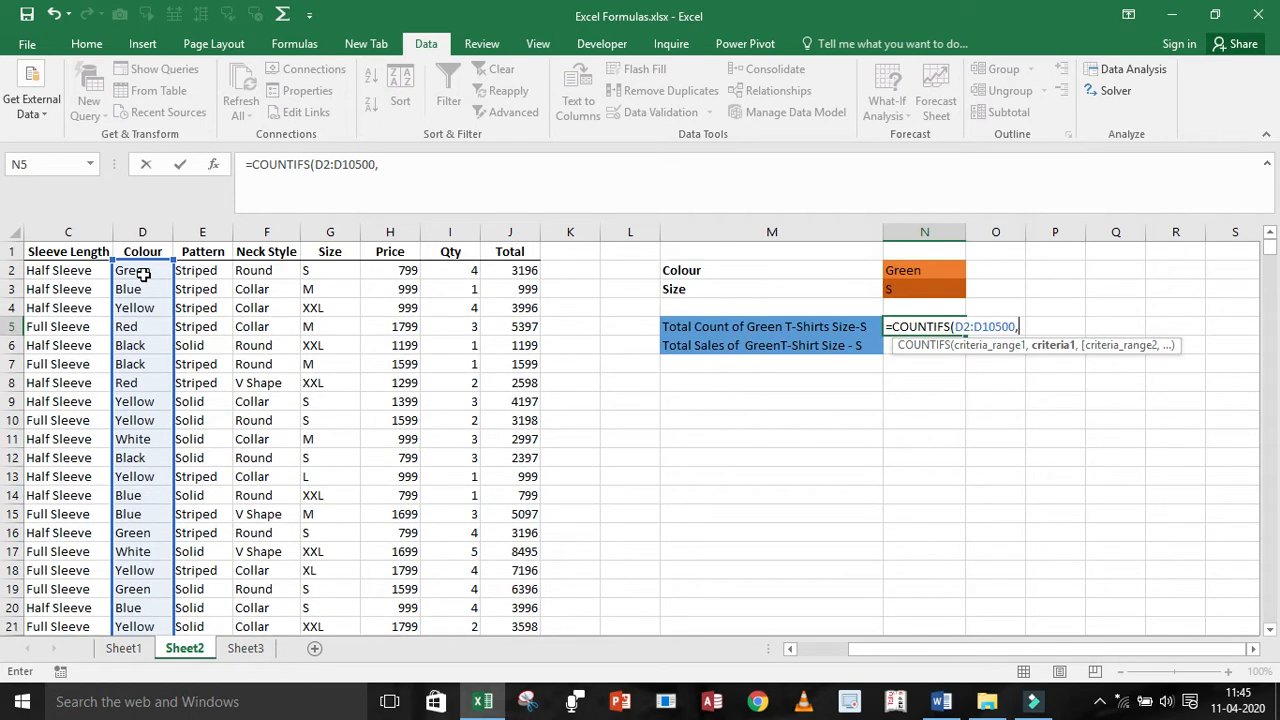
pyautogui.click(908, 271)
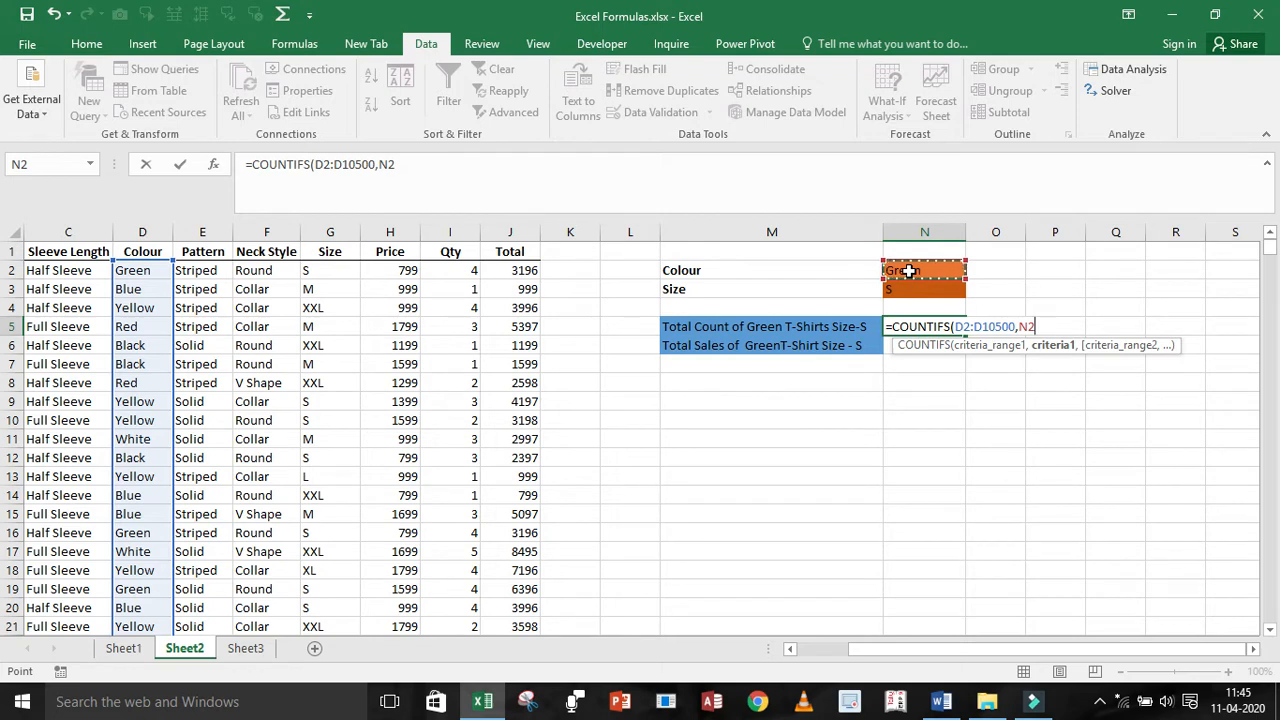
# Add the Size range G2:G10500 with criterion N3 to the COUNTIFS formula and enter it
pyautogui.write(',')
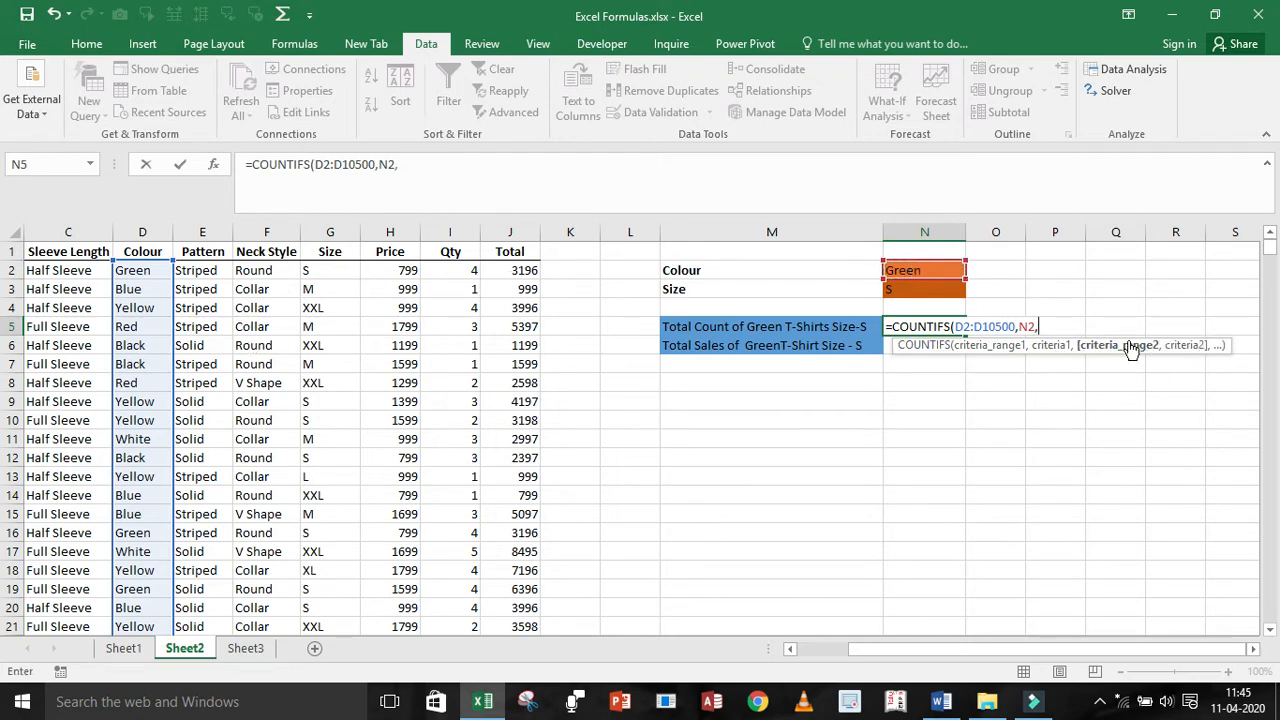
pyautogui.click(310, 271)
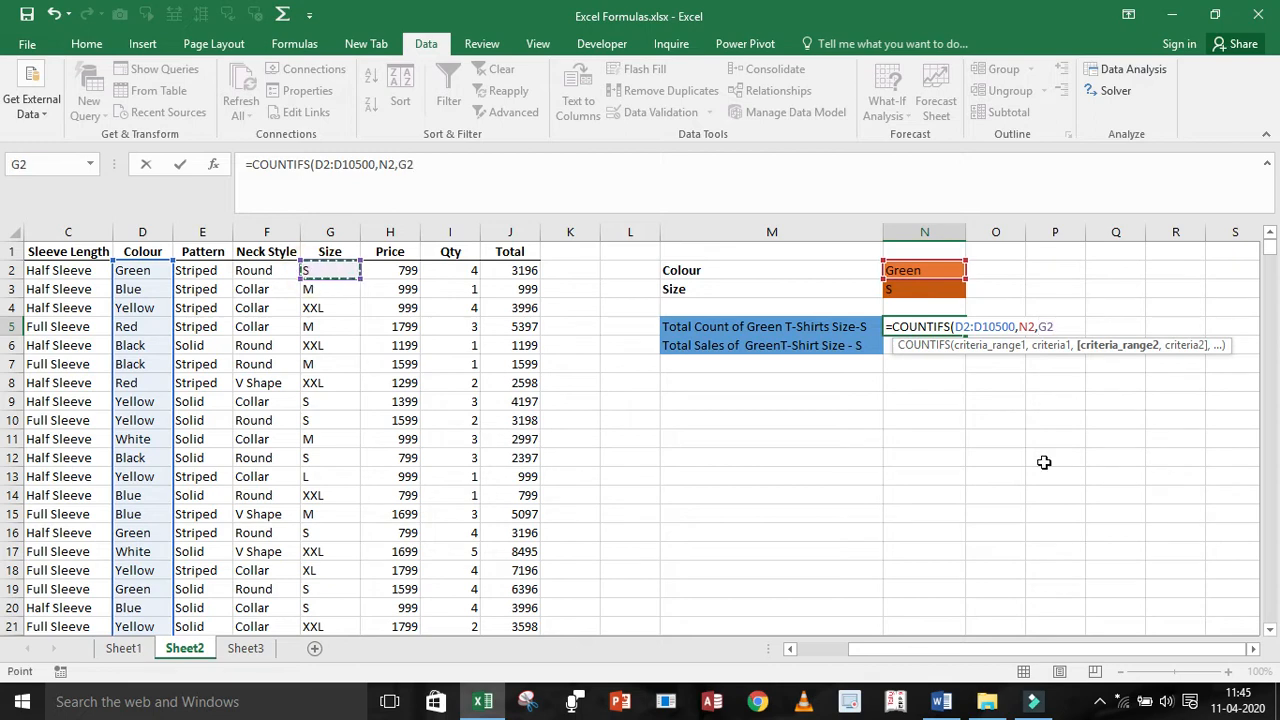
pyautogui.hotkey('ctrl', 'shift', 'Down')
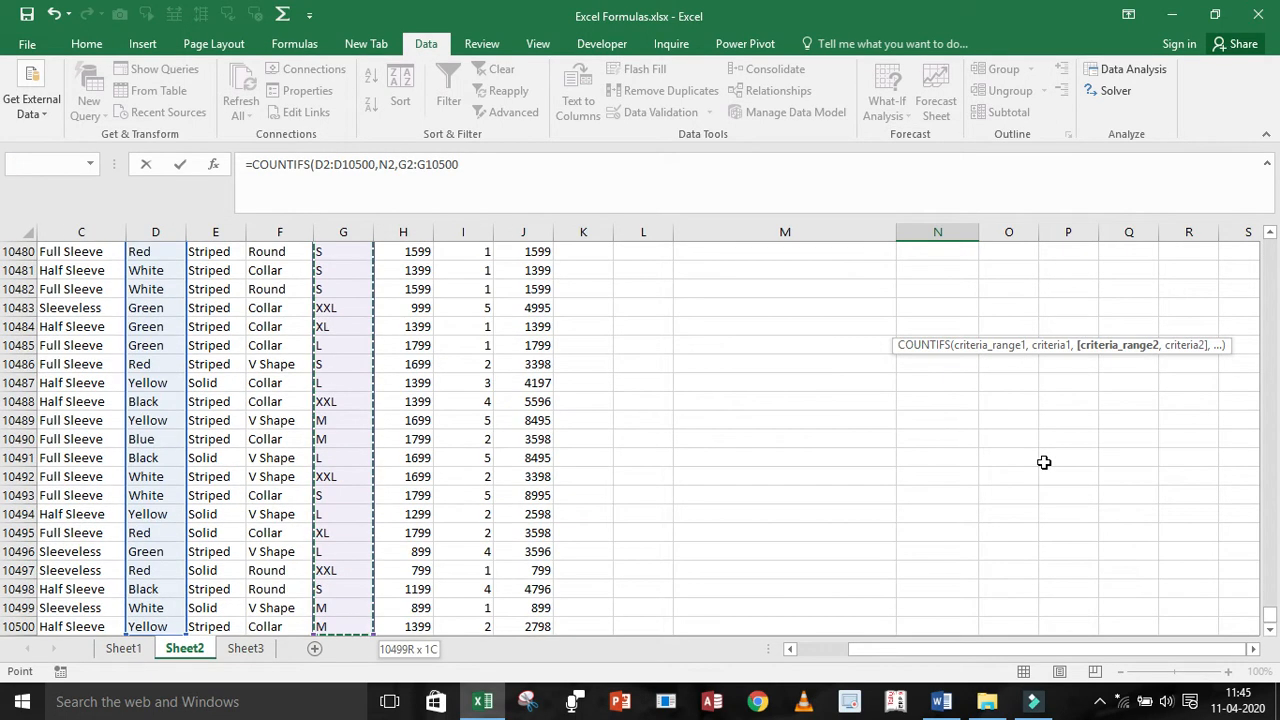
pyautogui.hotkey('ctrl', 'BackSpace')
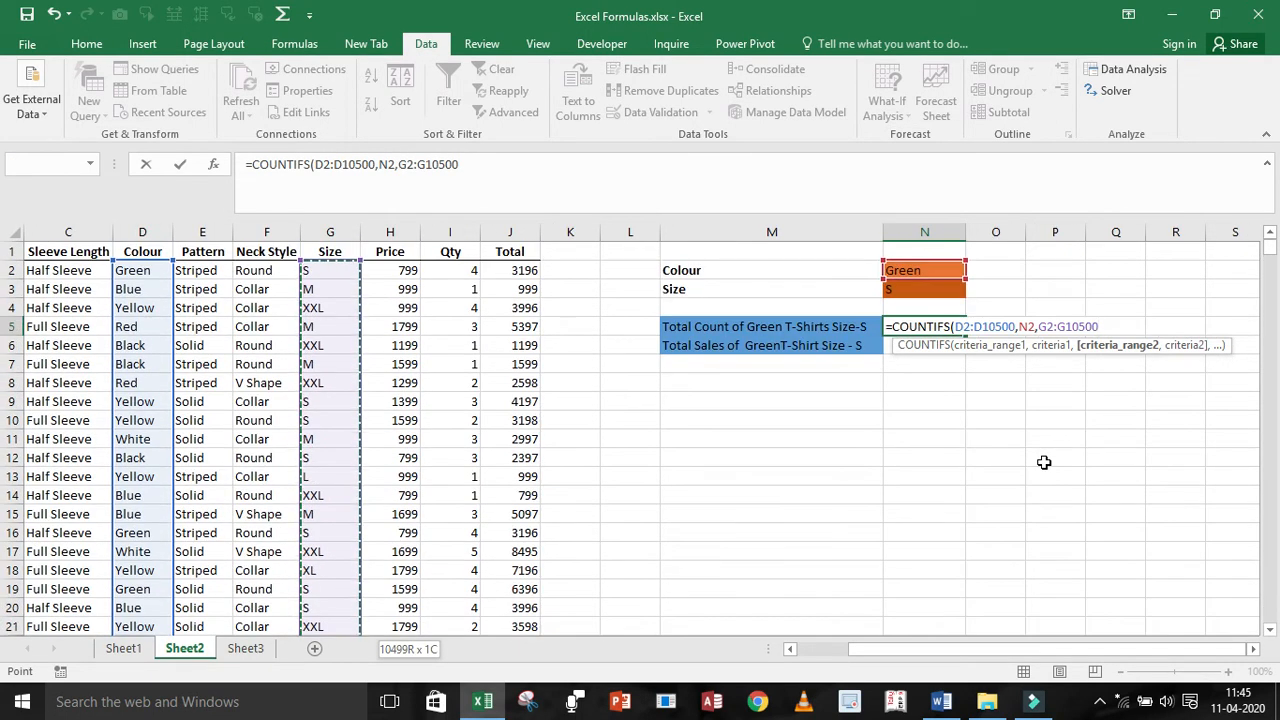
pyautogui.write(',')
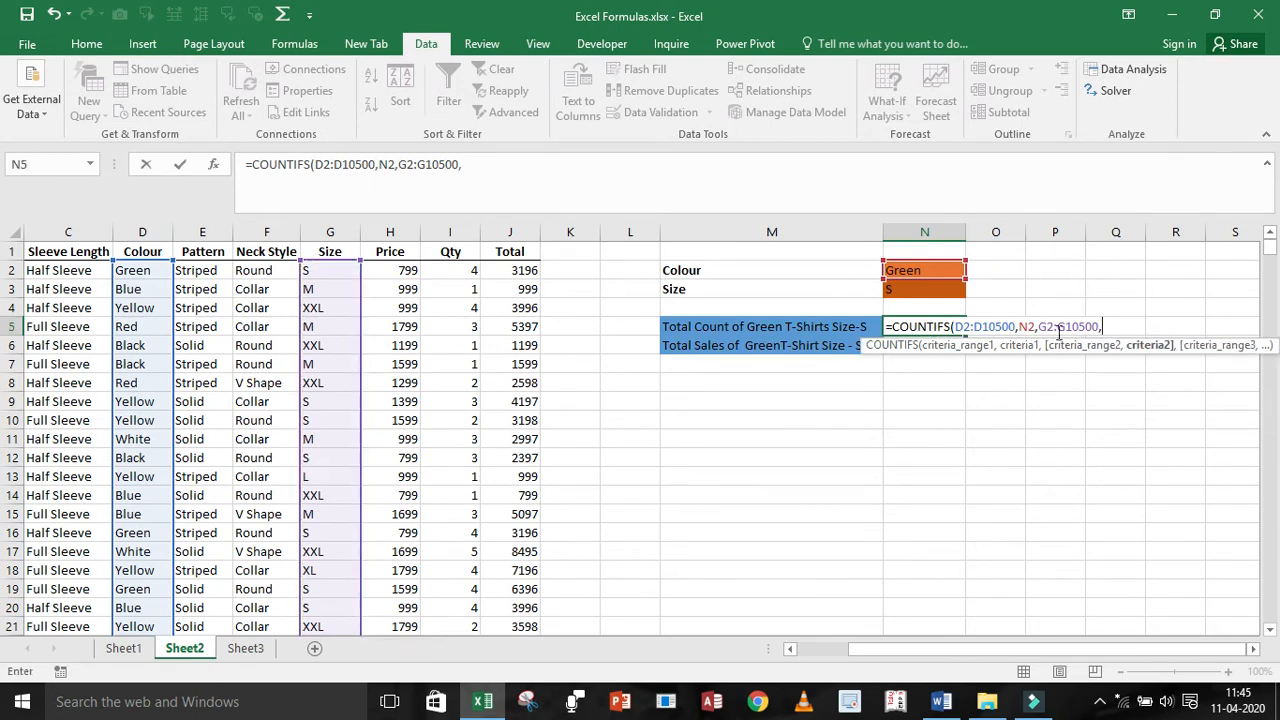
pyautogui.click(916, 294)
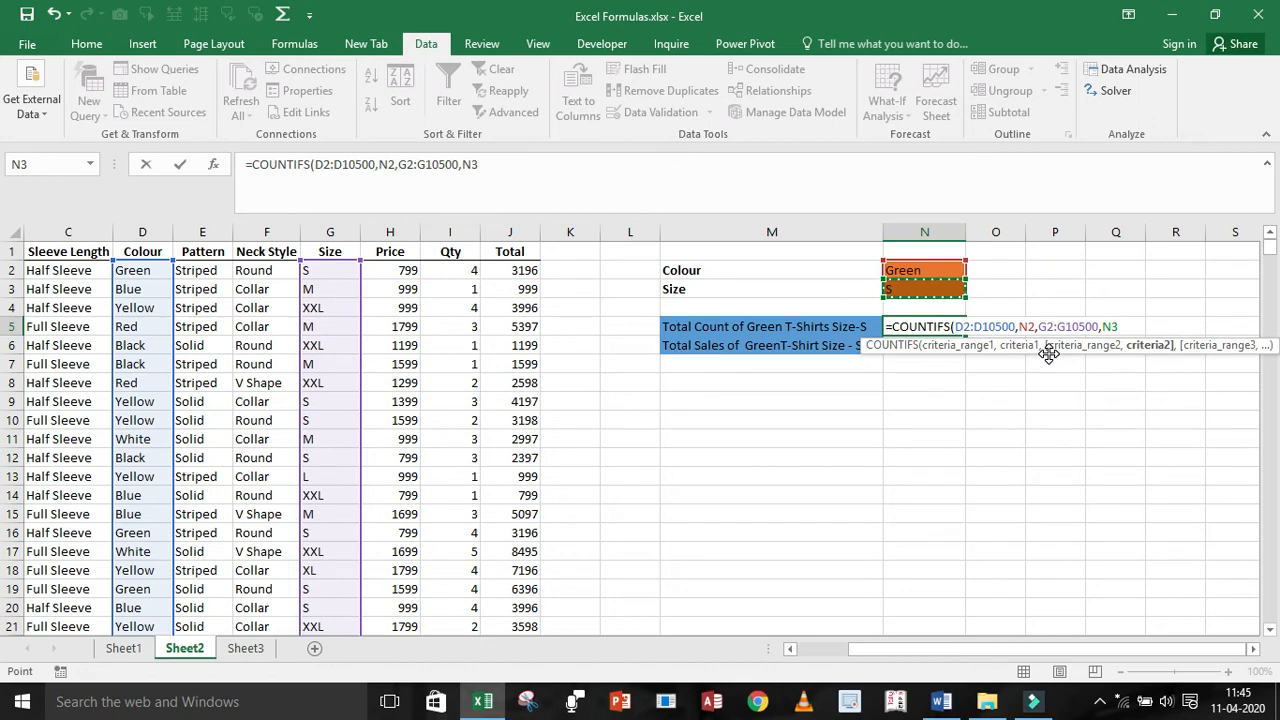
pyautogui.write(')')
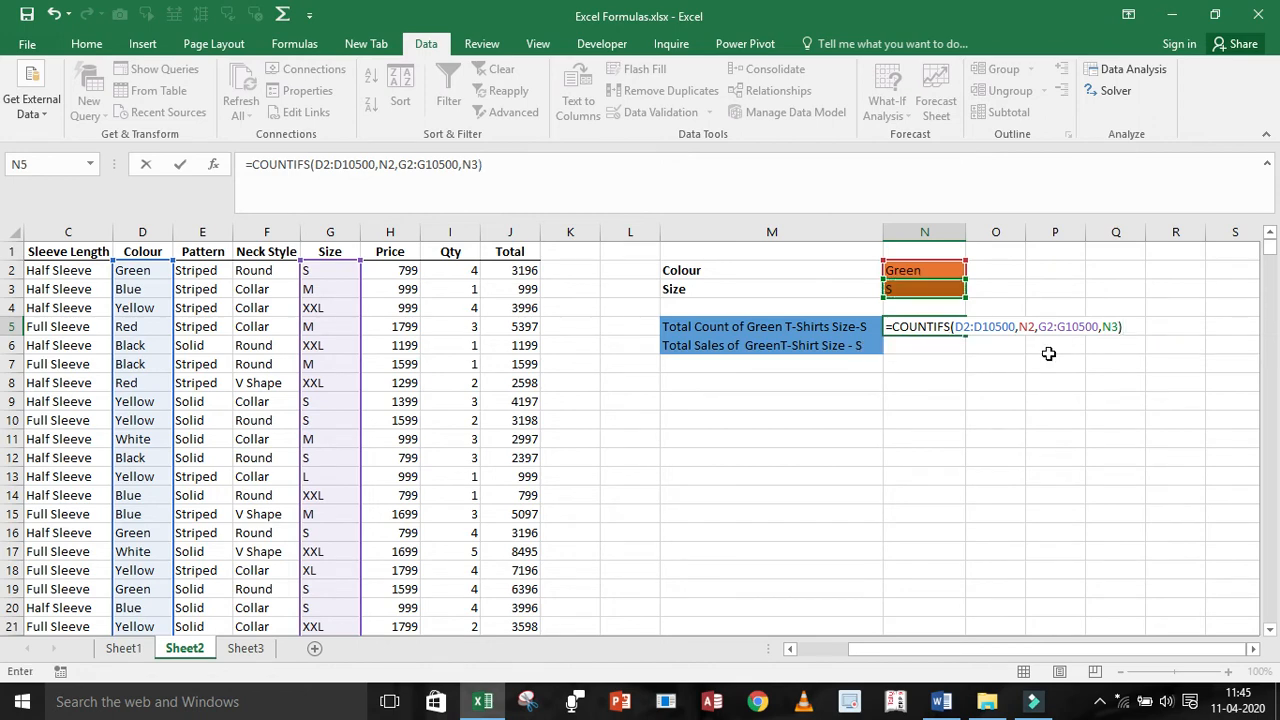
pyautogui.press('Return')
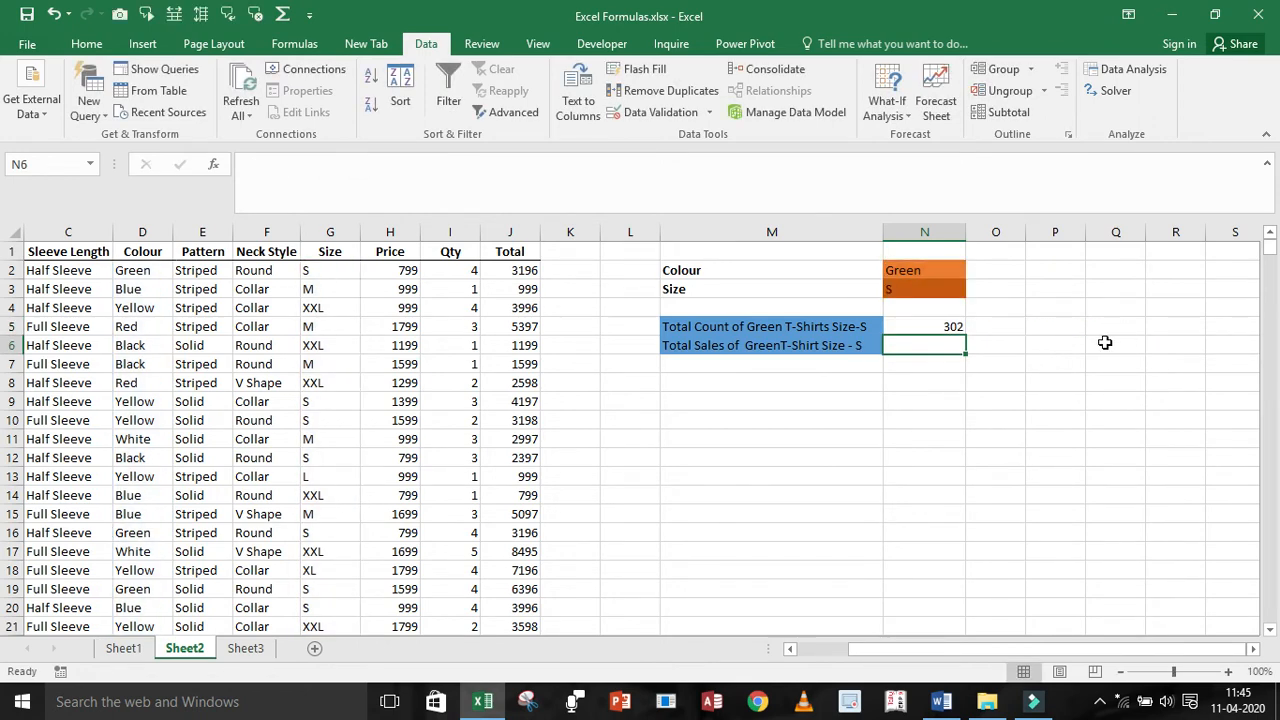
# Check the COUNTIFS formula in N5 against the Colour and Size criteria in N2 and N3
pyautogui.click(921, 332)
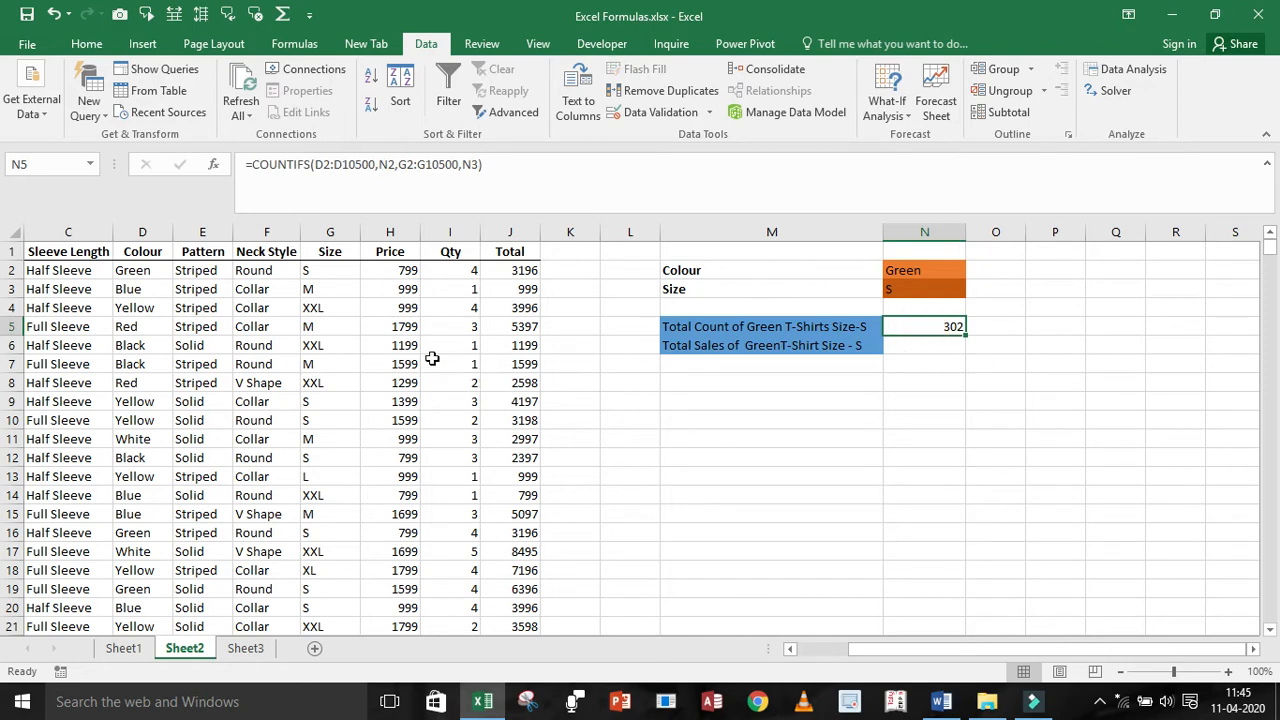
pyautogui.click(899, 275)
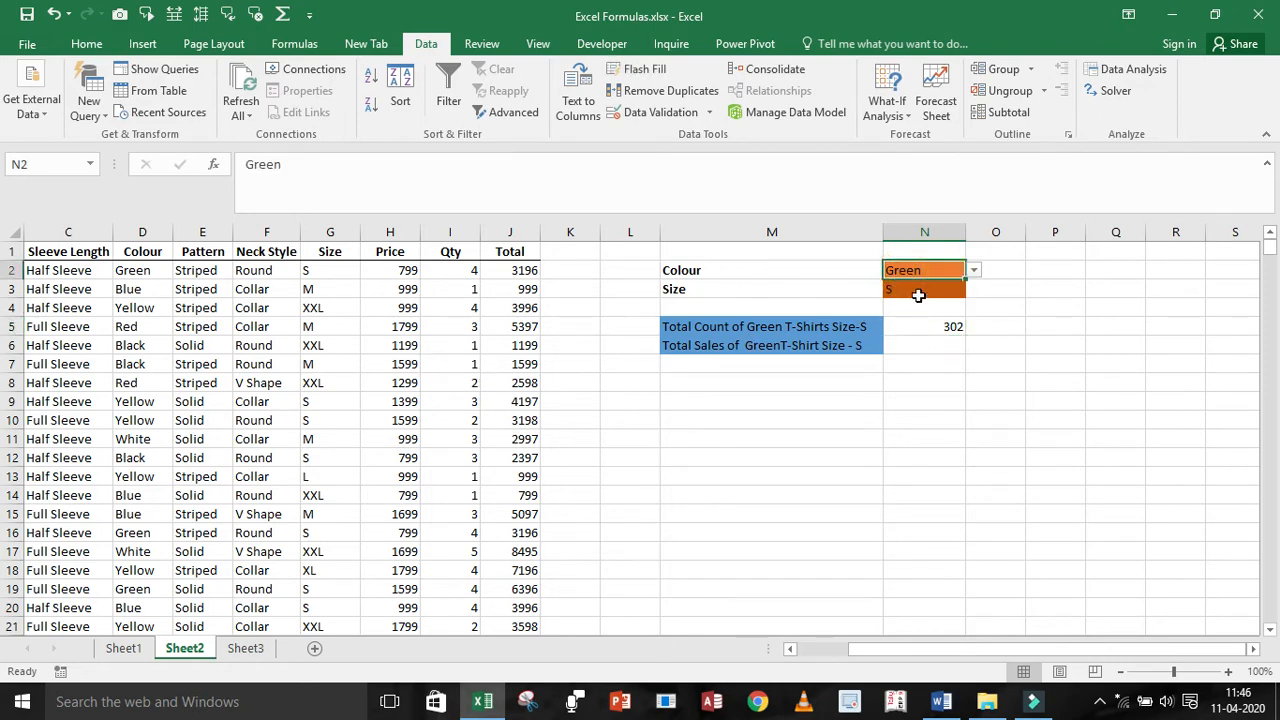
pyautogui.click(918, 291)
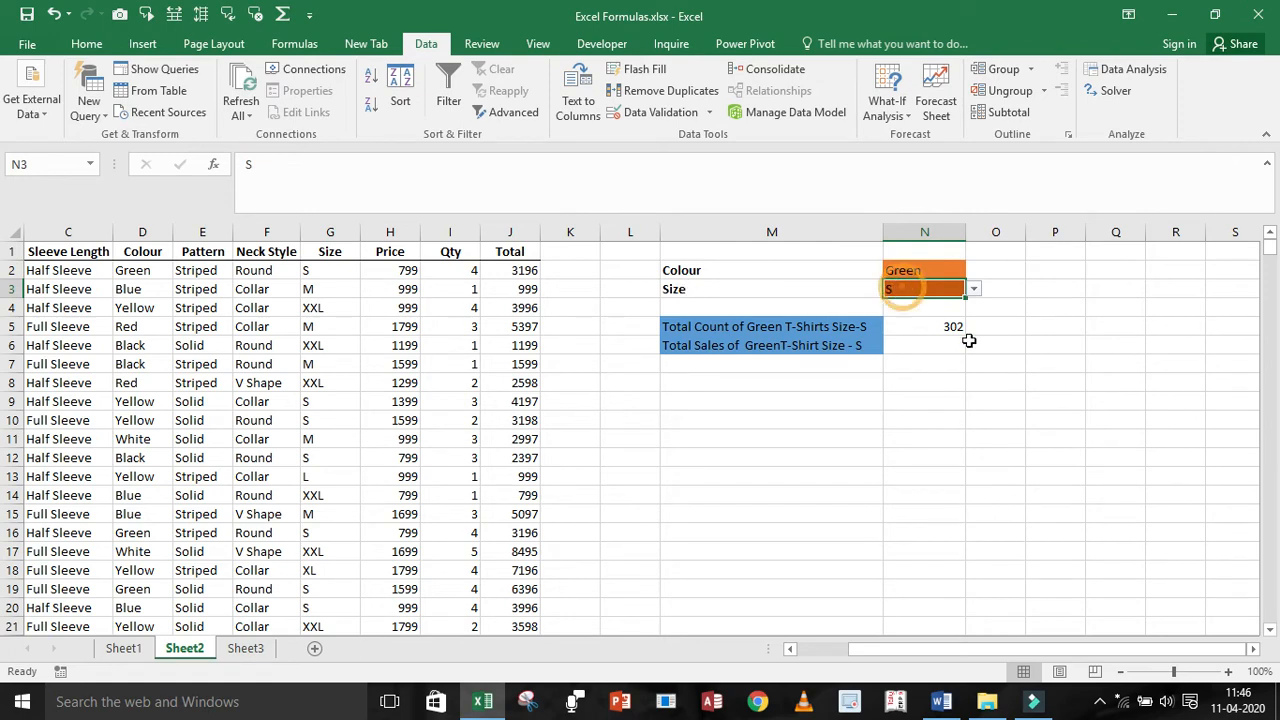
pyautogui.click(900, 397)
pyautogui.click(815, 347)
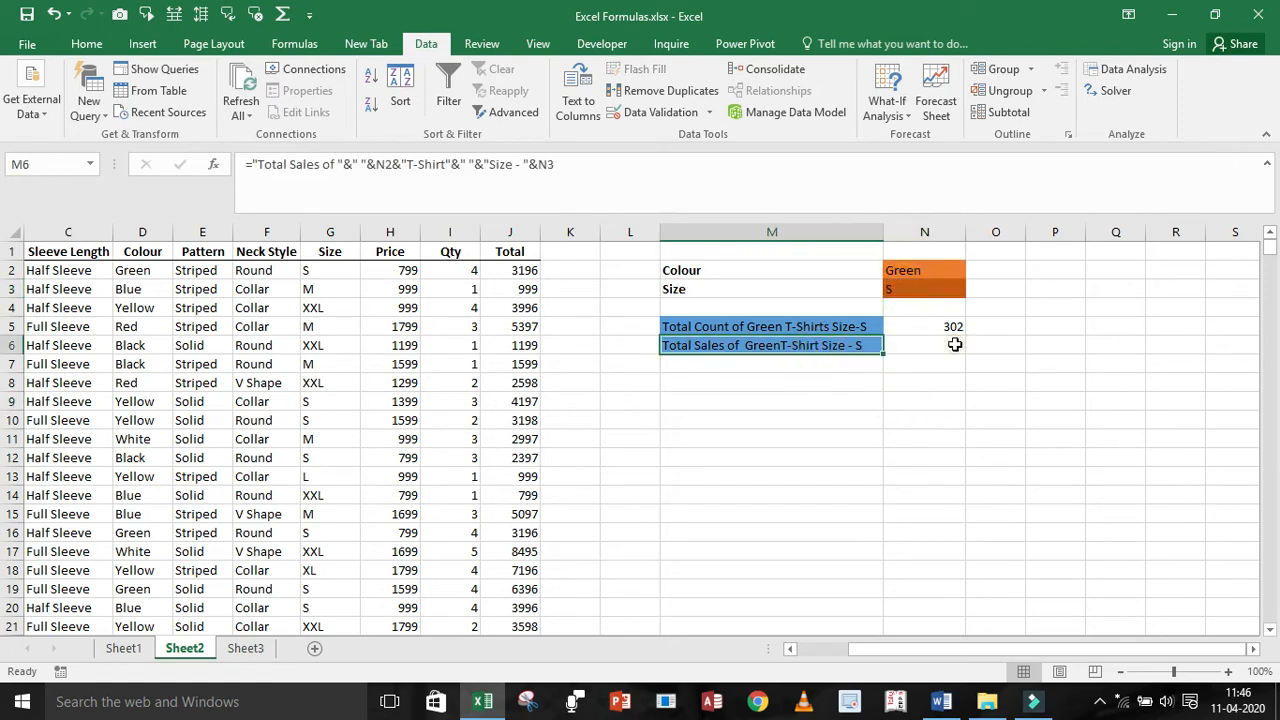
pyautogui.click(952, 344)
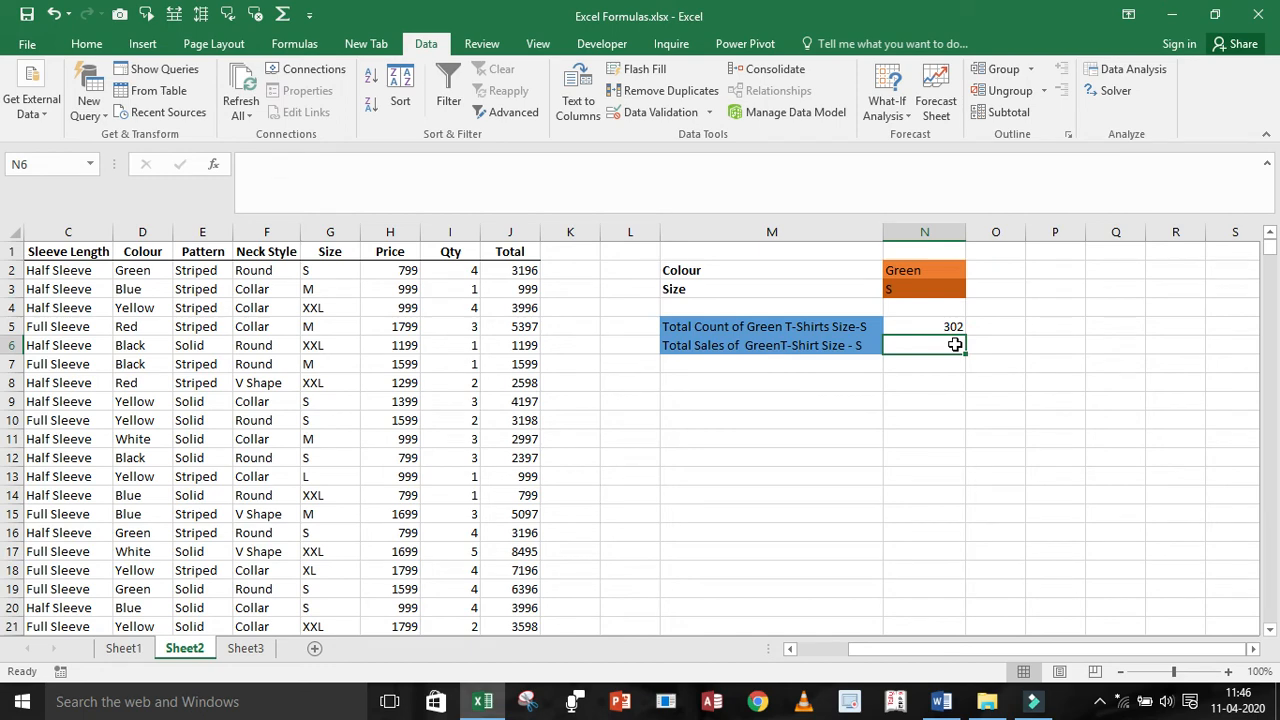
pyautogui.click(895, 290)
pyautogui.click(917, 327)
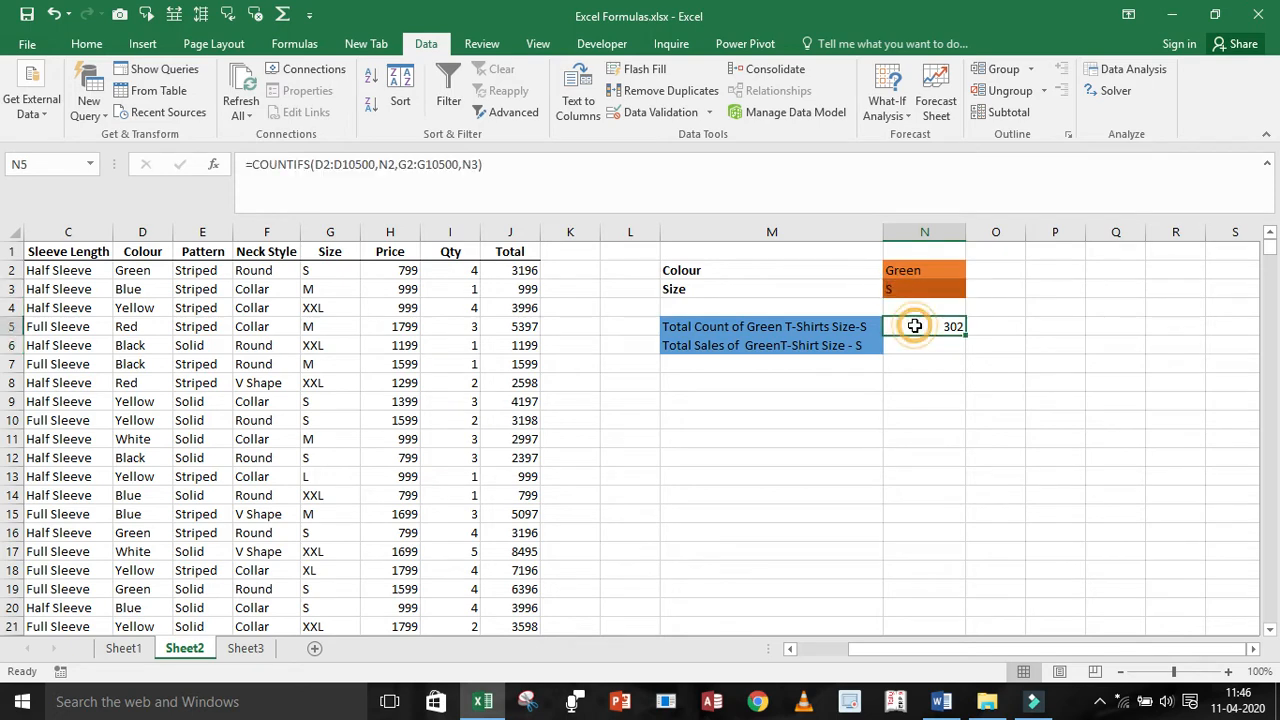
# Start a SUMIFS formula in N6 with the Total range J2:J10500 as the sum range
pyautogui.press('Down')
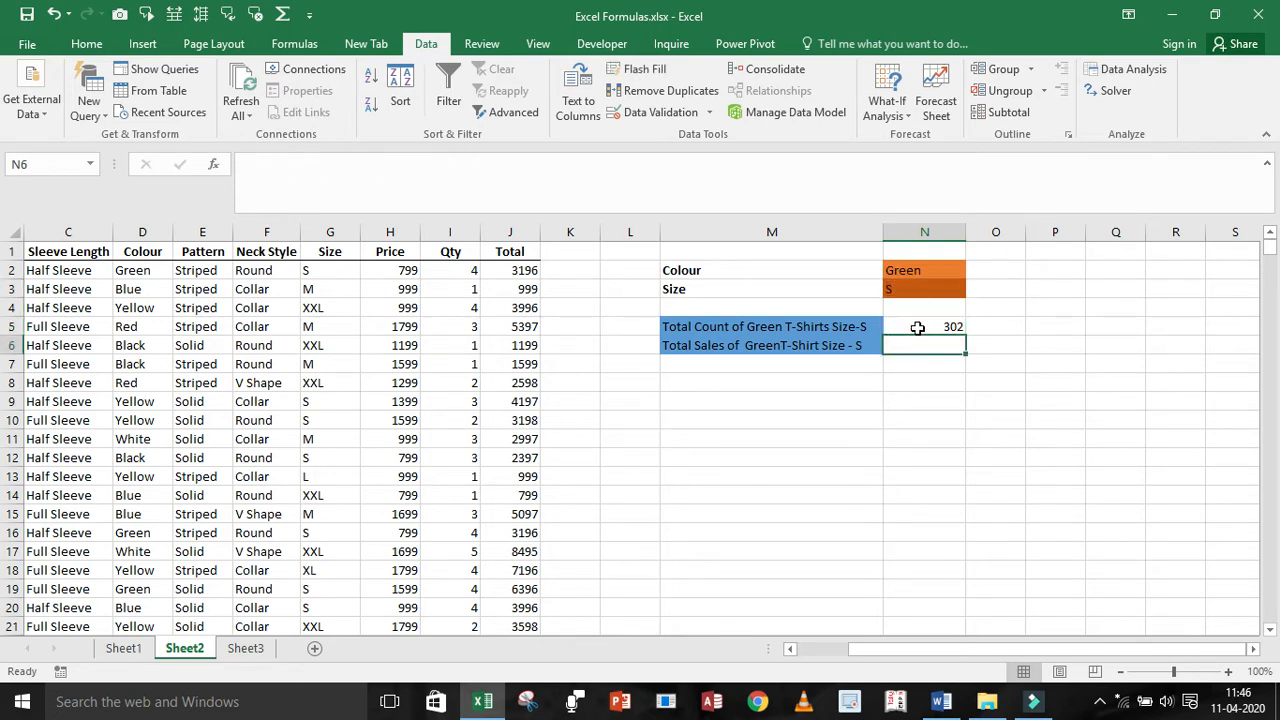
pyautogui.write('=su')
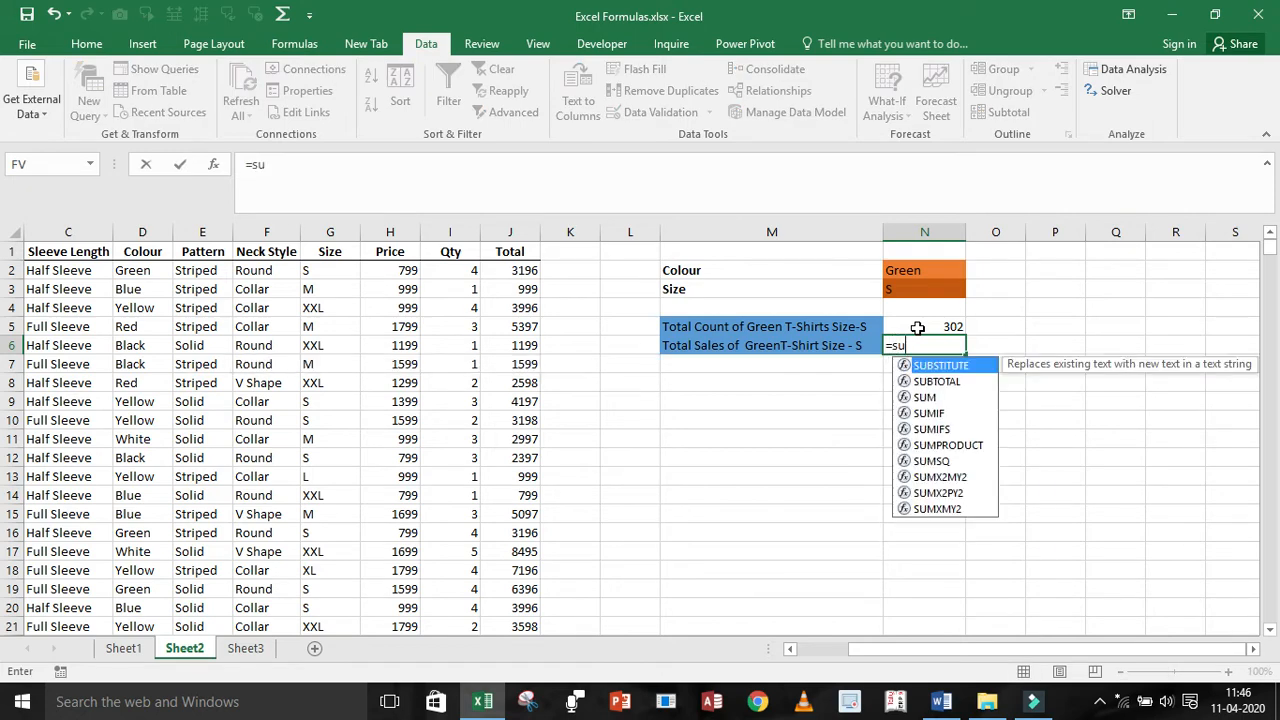
pyautogui.write('mif')
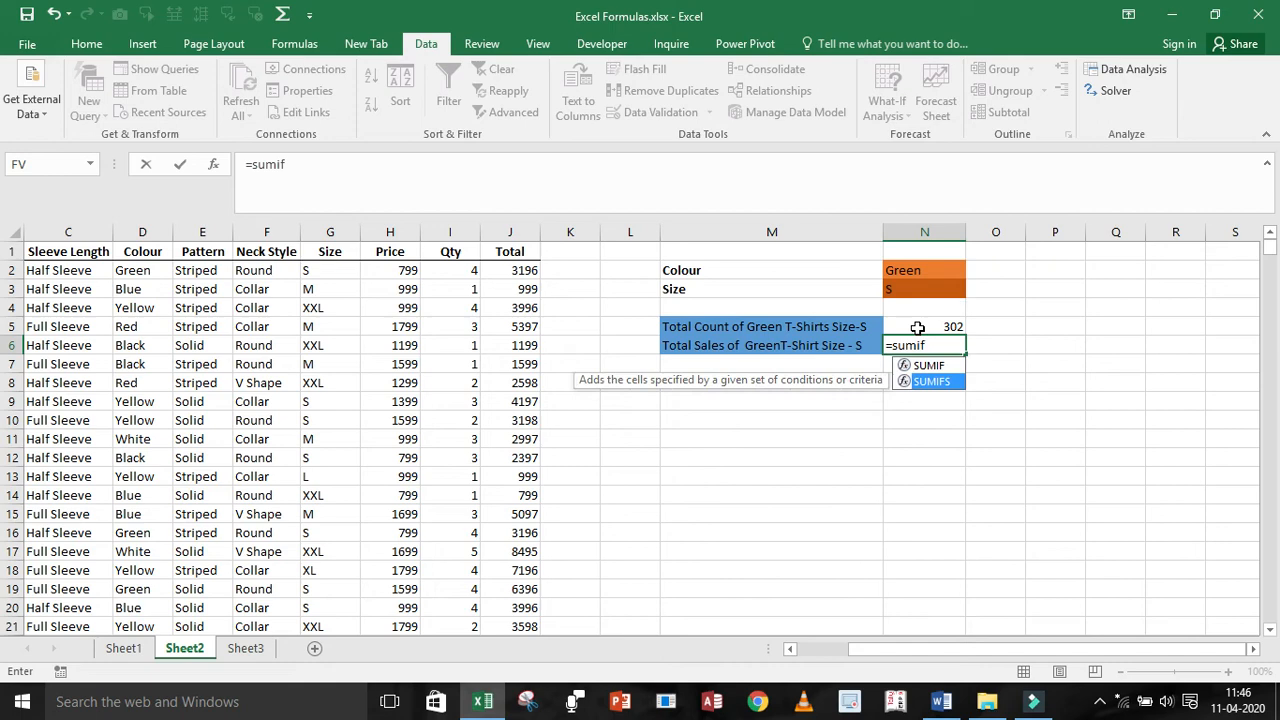
pyautogui.press('Tab')
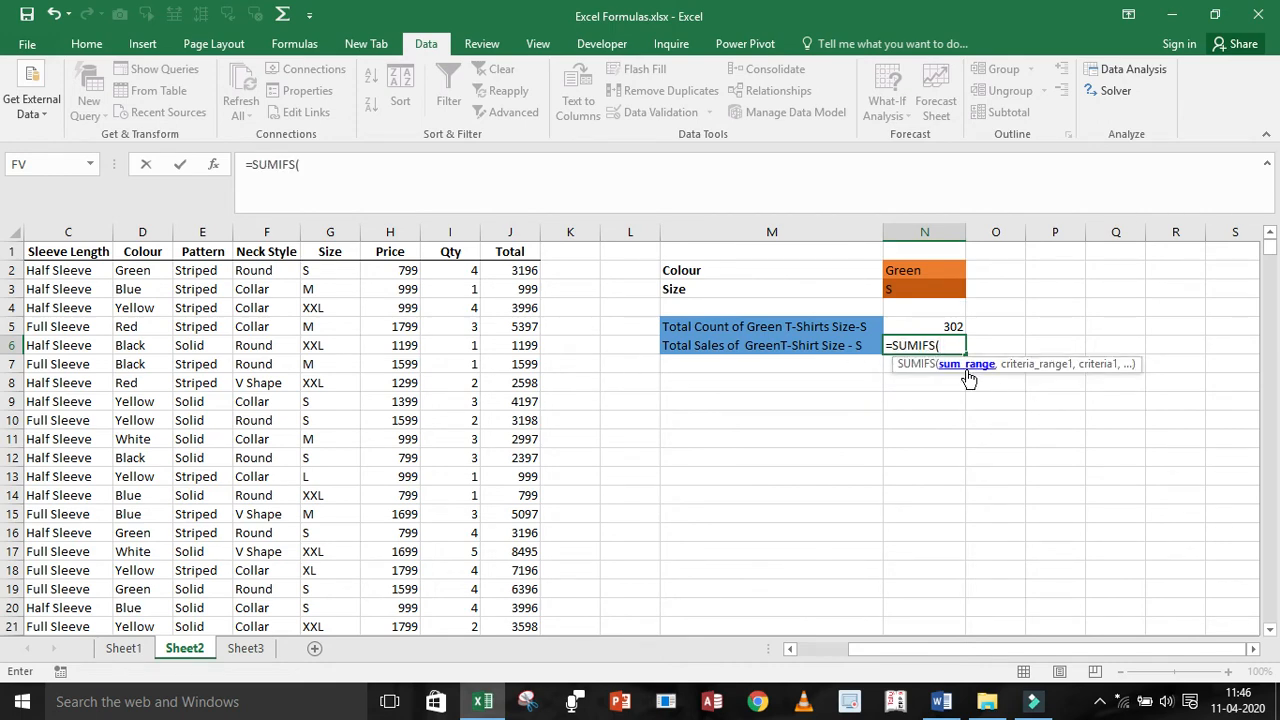
pyautogui.click(511, 270)
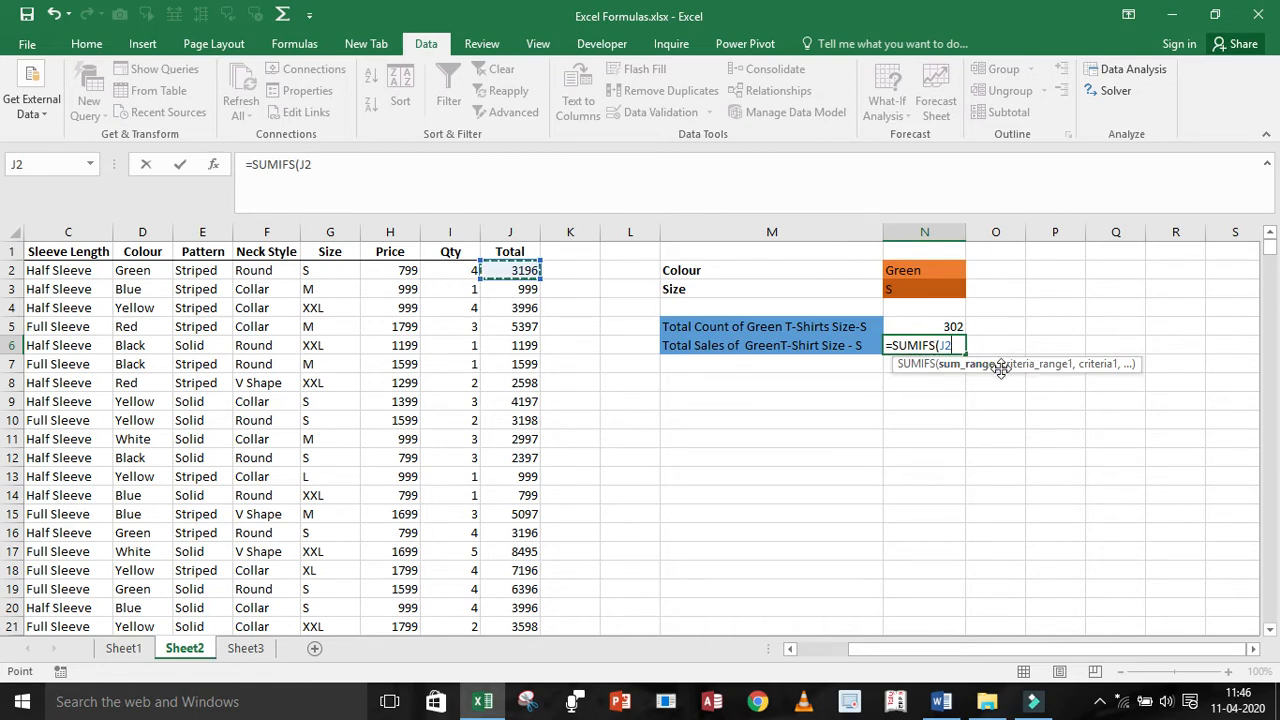
pyautogui.hotkey('ctrl', 'shift', 'Down')
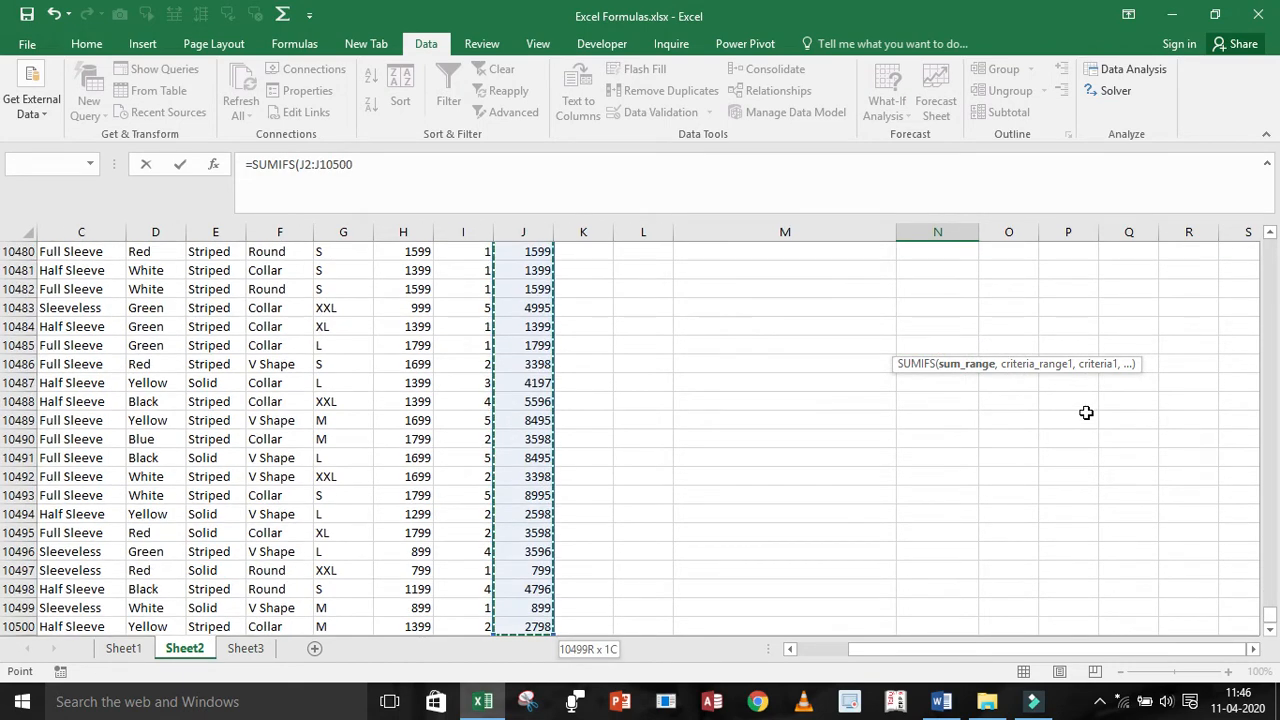
pyautogui.hotkey('ctrl', 'BackSpace')
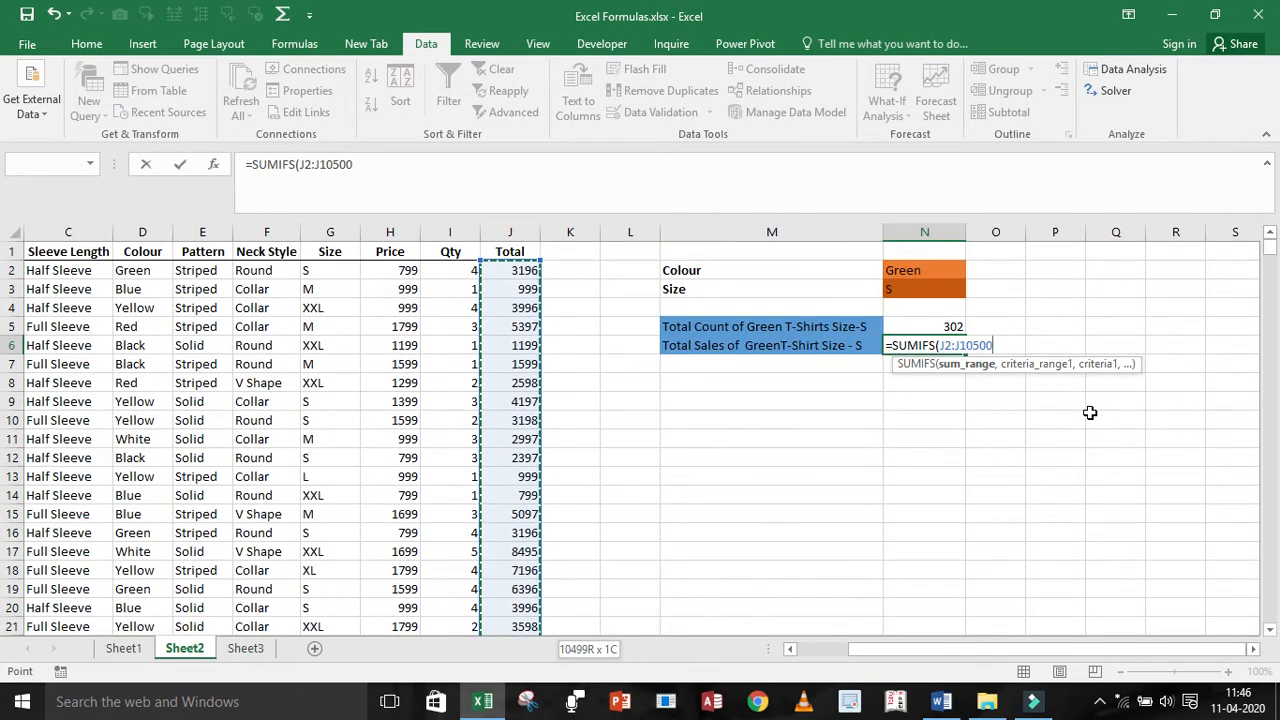
pyautogui.write(',')
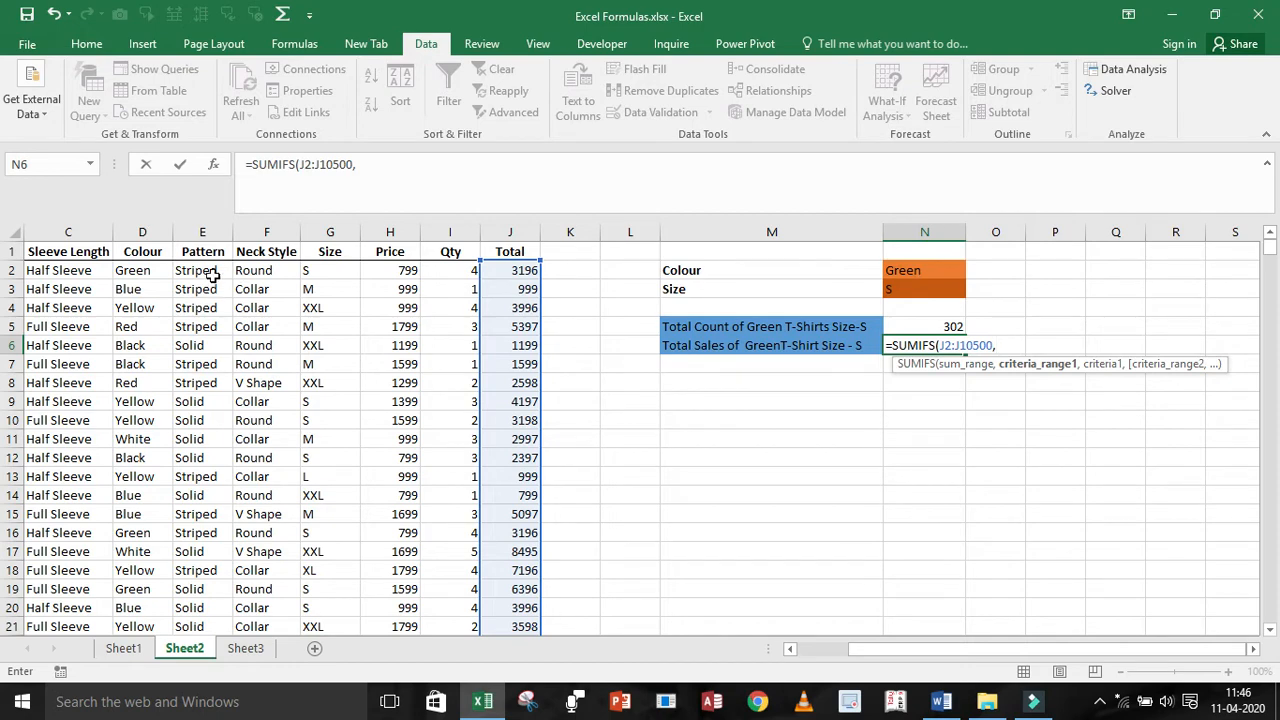
# Add the Colour range D2:D10500 with criterion N2 to the SUMIFS formula
pyautogui.click(147, 271)
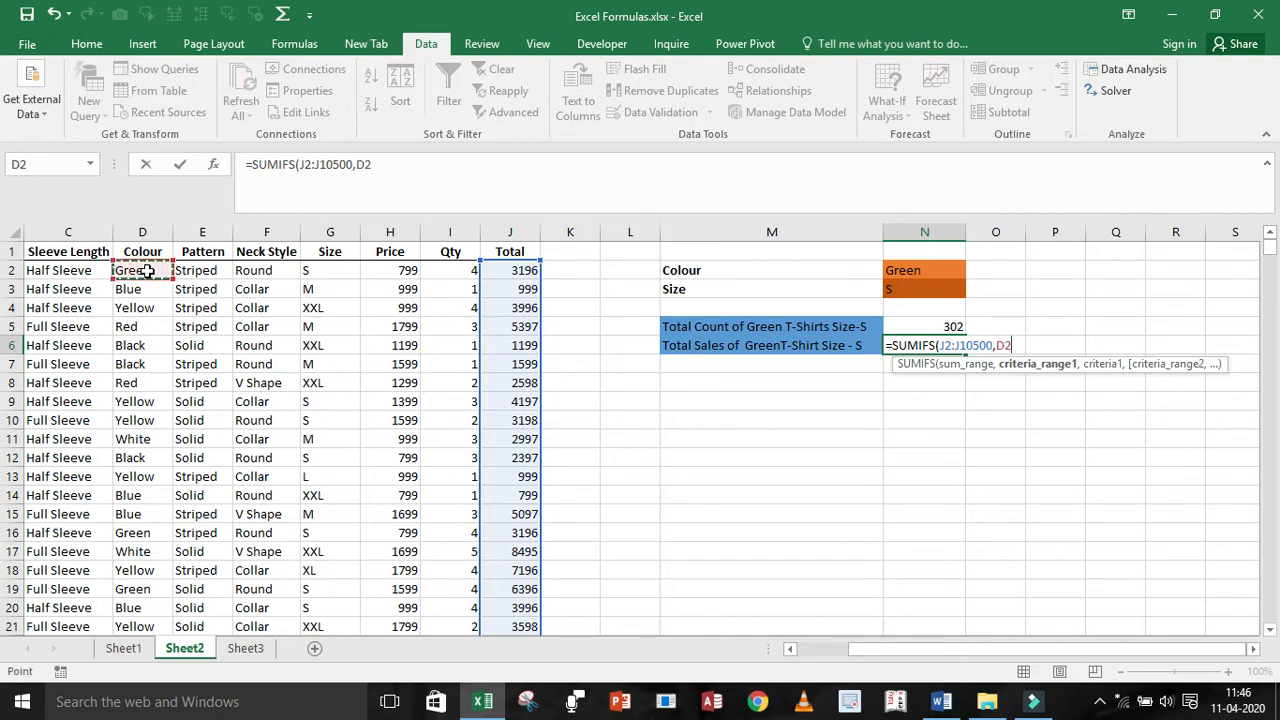
pyautogui.hotkey('ctrl', 'shift', 'Down')
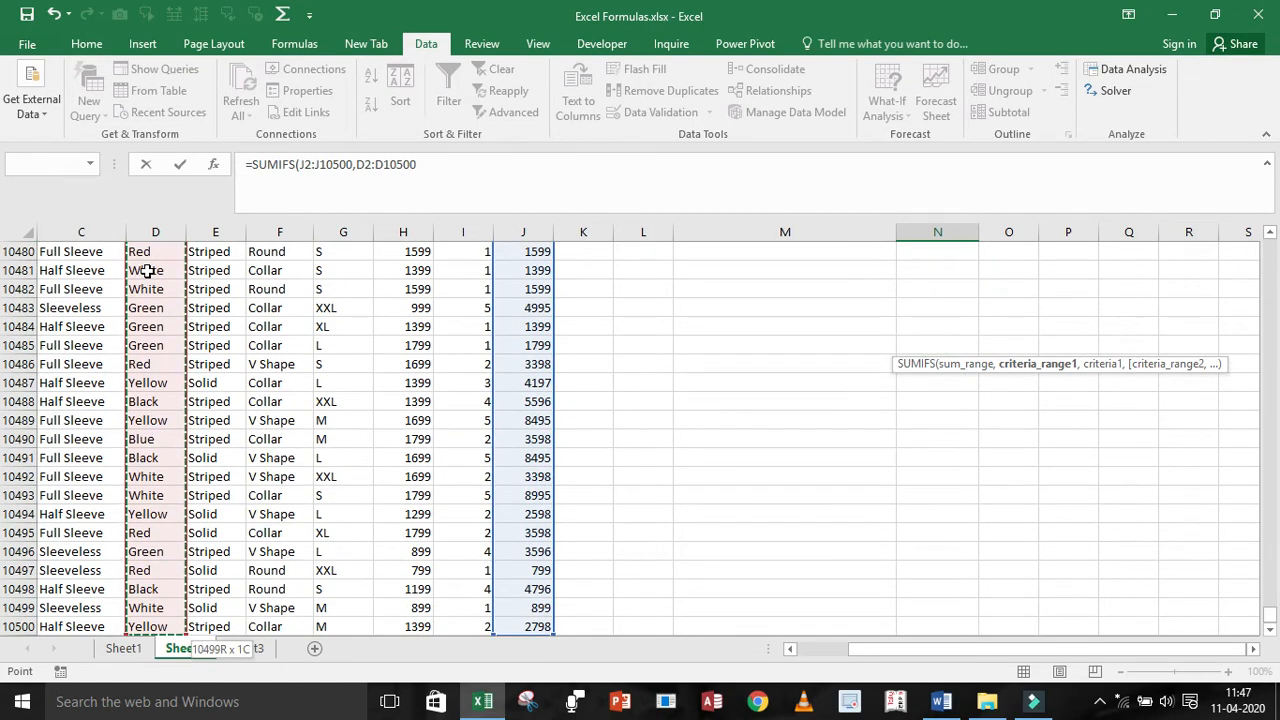
pyautogui.write(',')
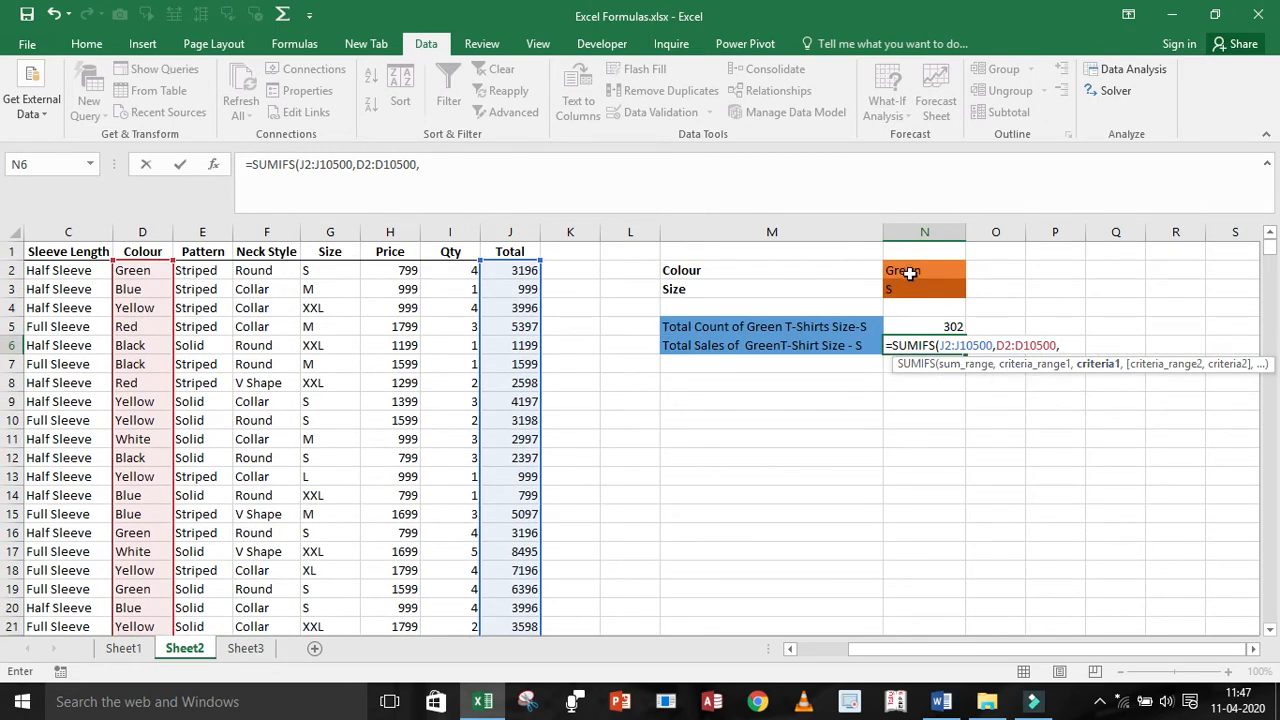
pyautogui.click(908, 273)
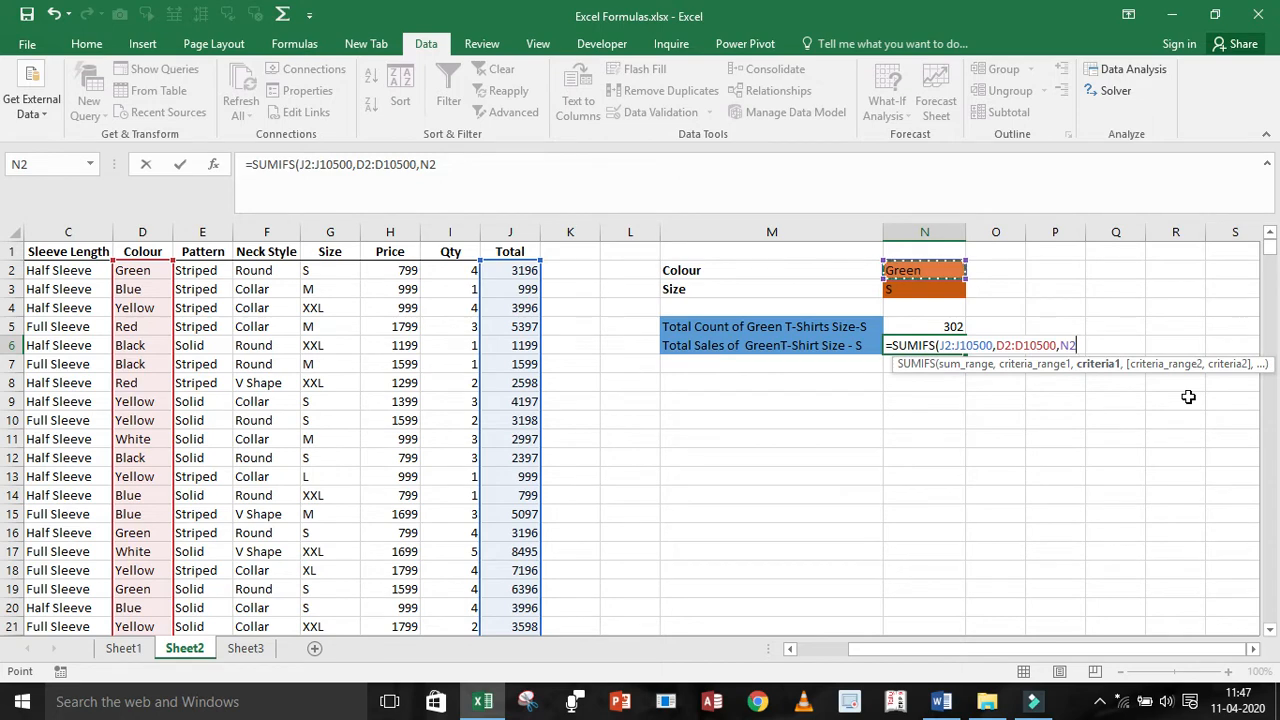
pyautogui.write(',')
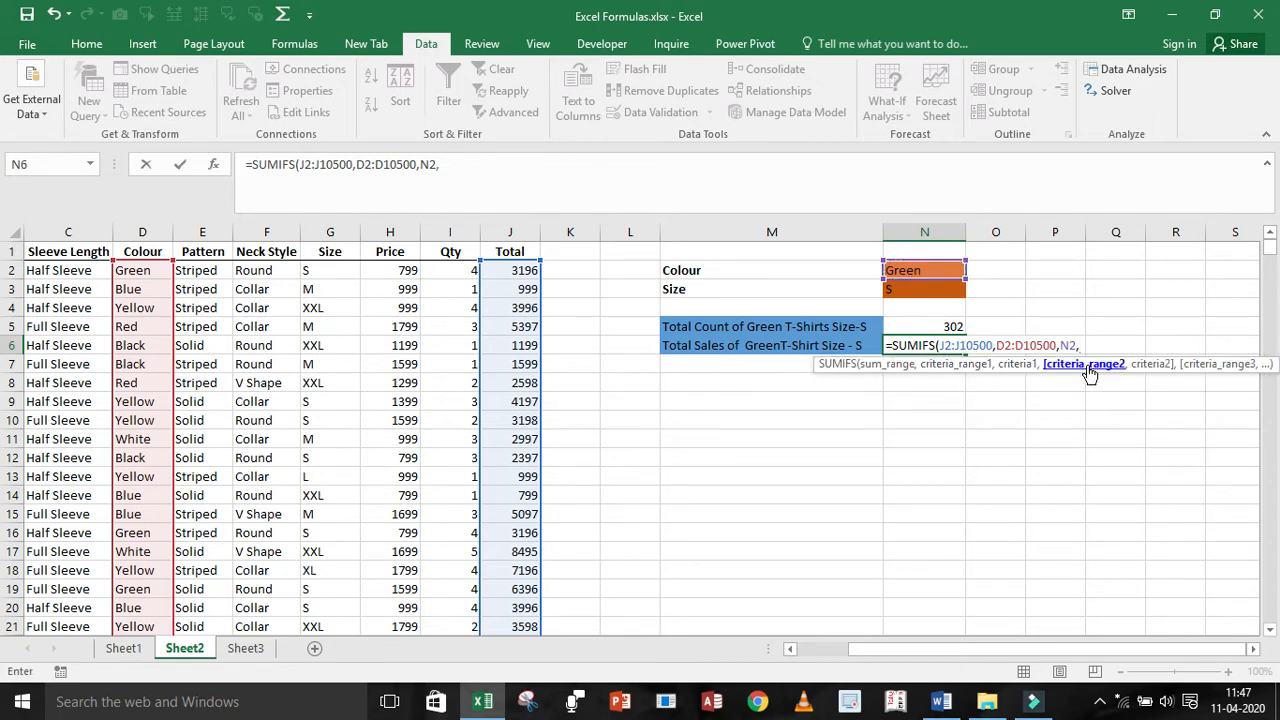
# Add the Size range G2:G10500 with criterion N3 to the SUMIFS formula, enter it and review it
pyautogui.click(317, 274)
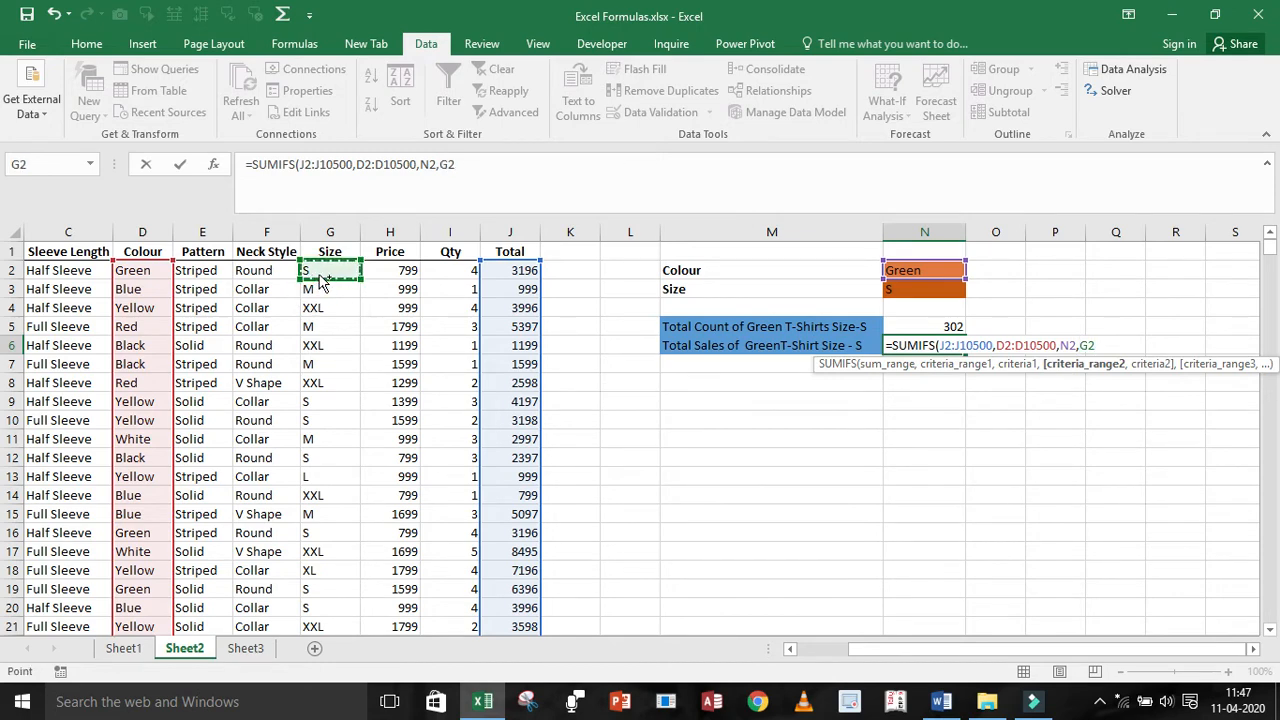
pyautogui.hotkey('ctrl', 'shift', 'Down')
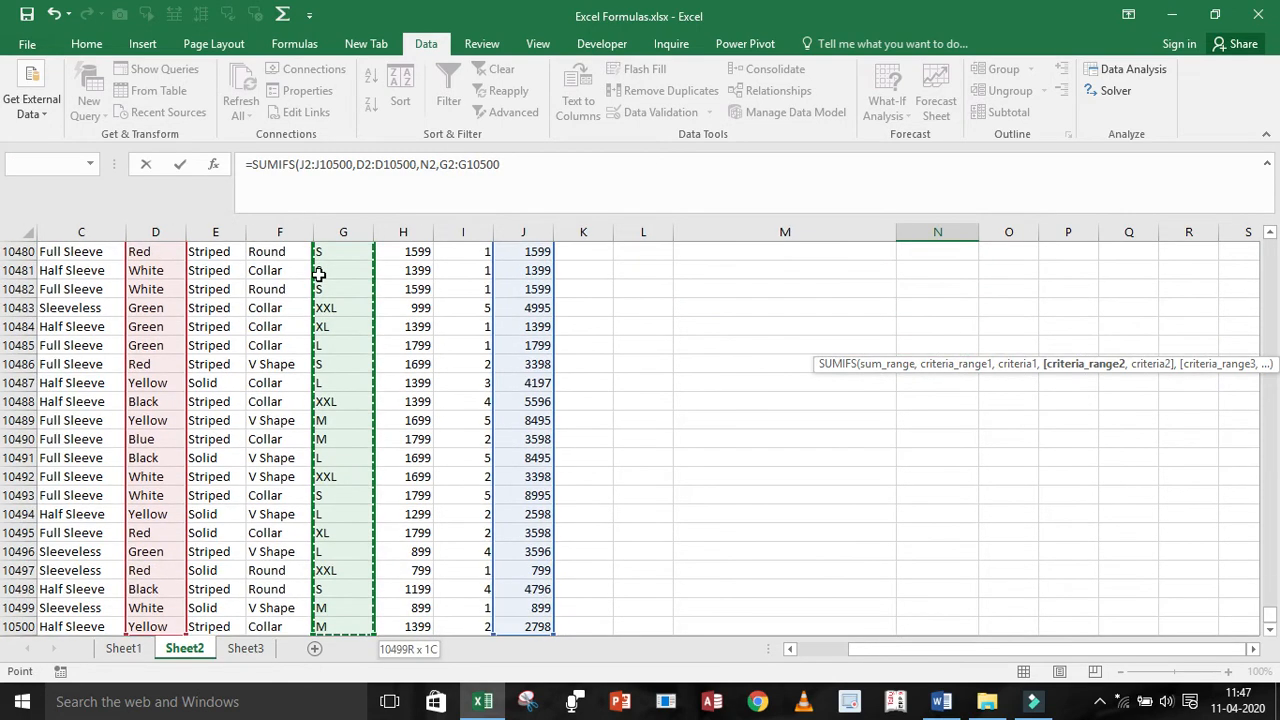
pyautogui.write(',')
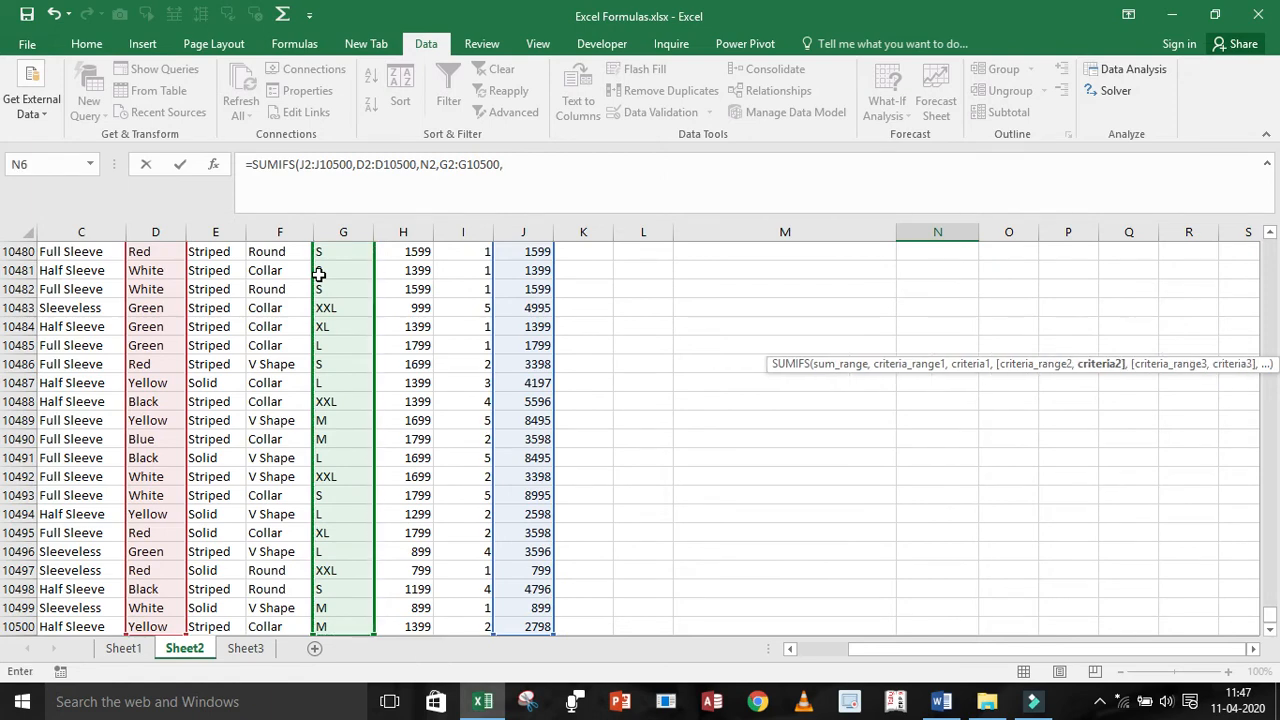
pyautogui.hotkey('ctrl', 'BackSpace')
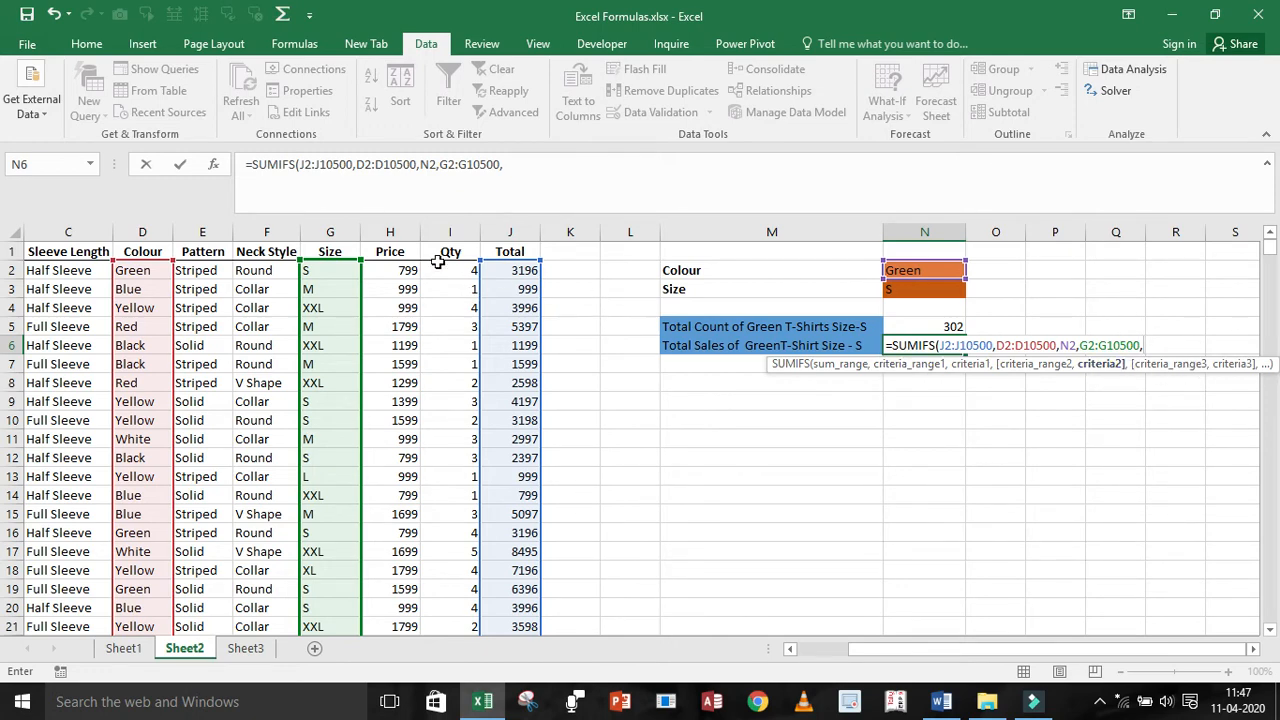
pyautogui.click(902, 289)
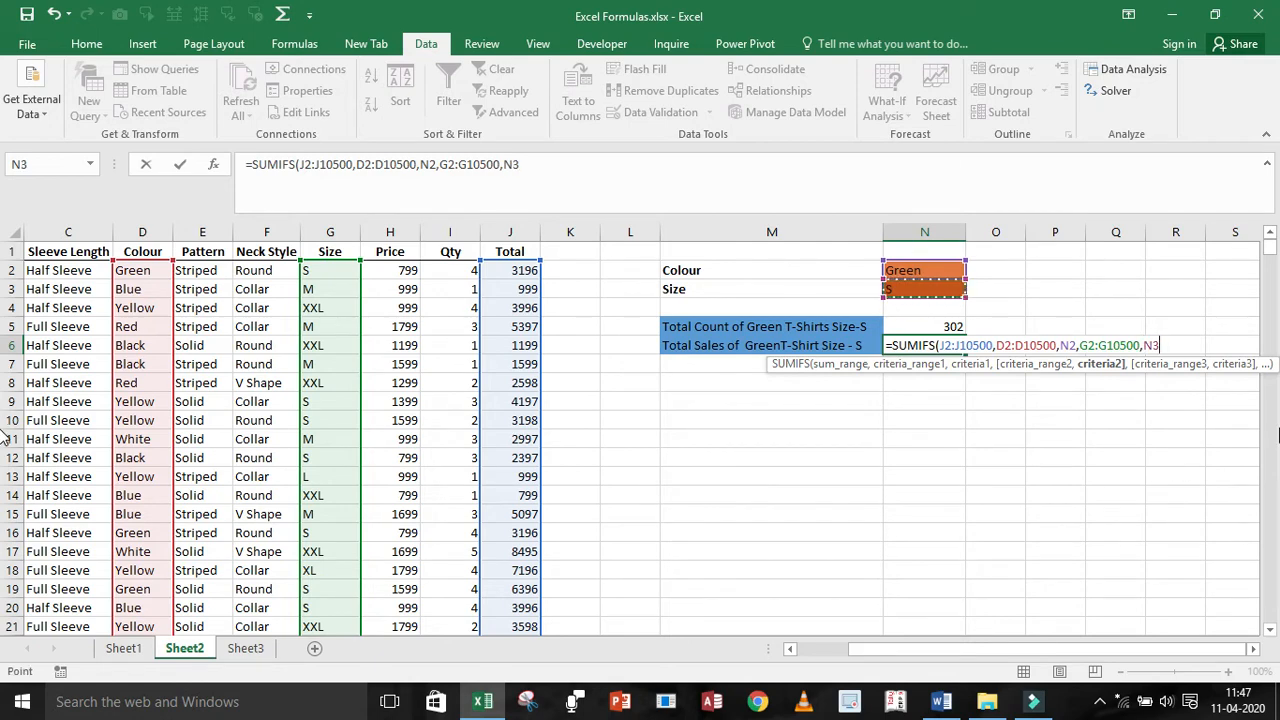
pyautogui.write(')')
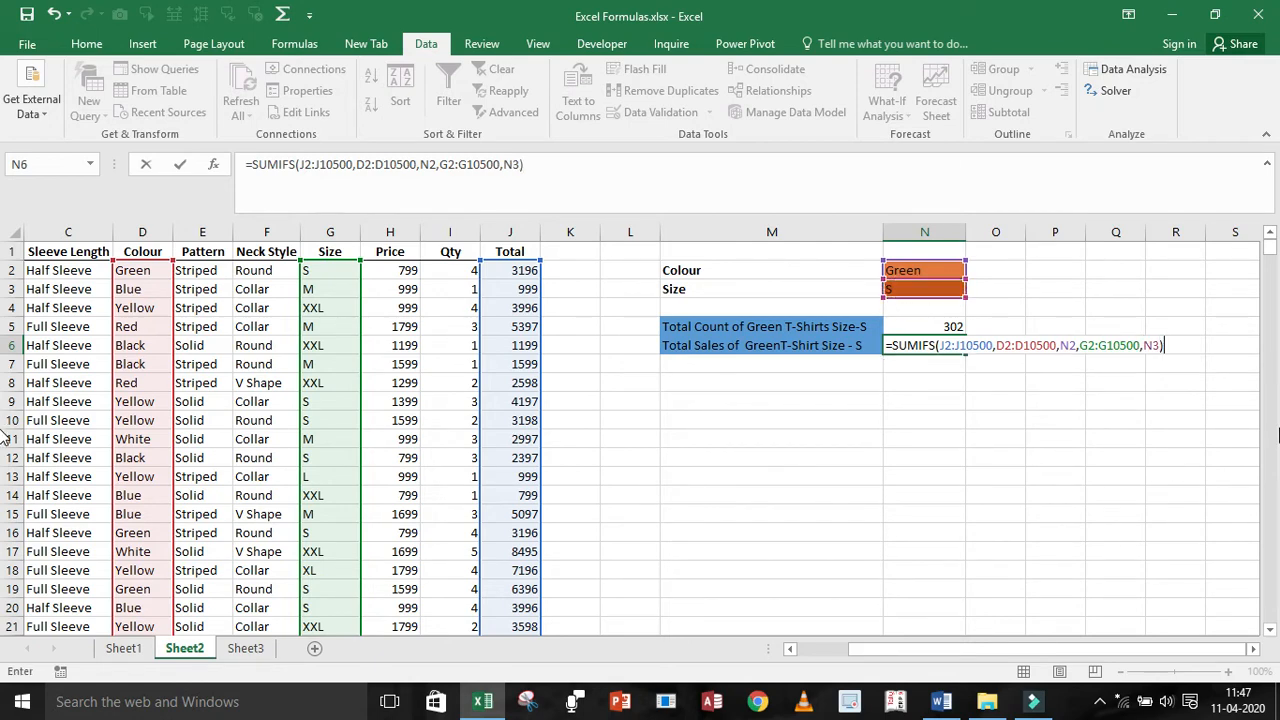
pyautogui.press('Return')
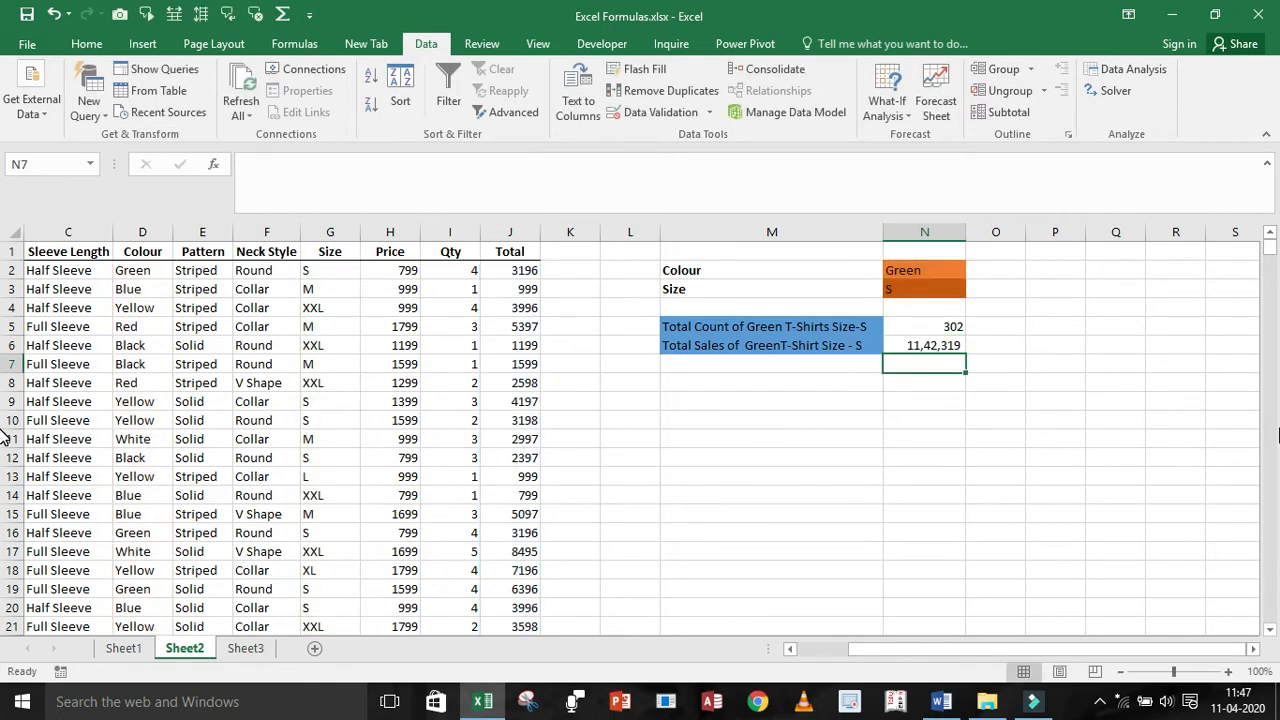
pyautogui.click(933, 347)
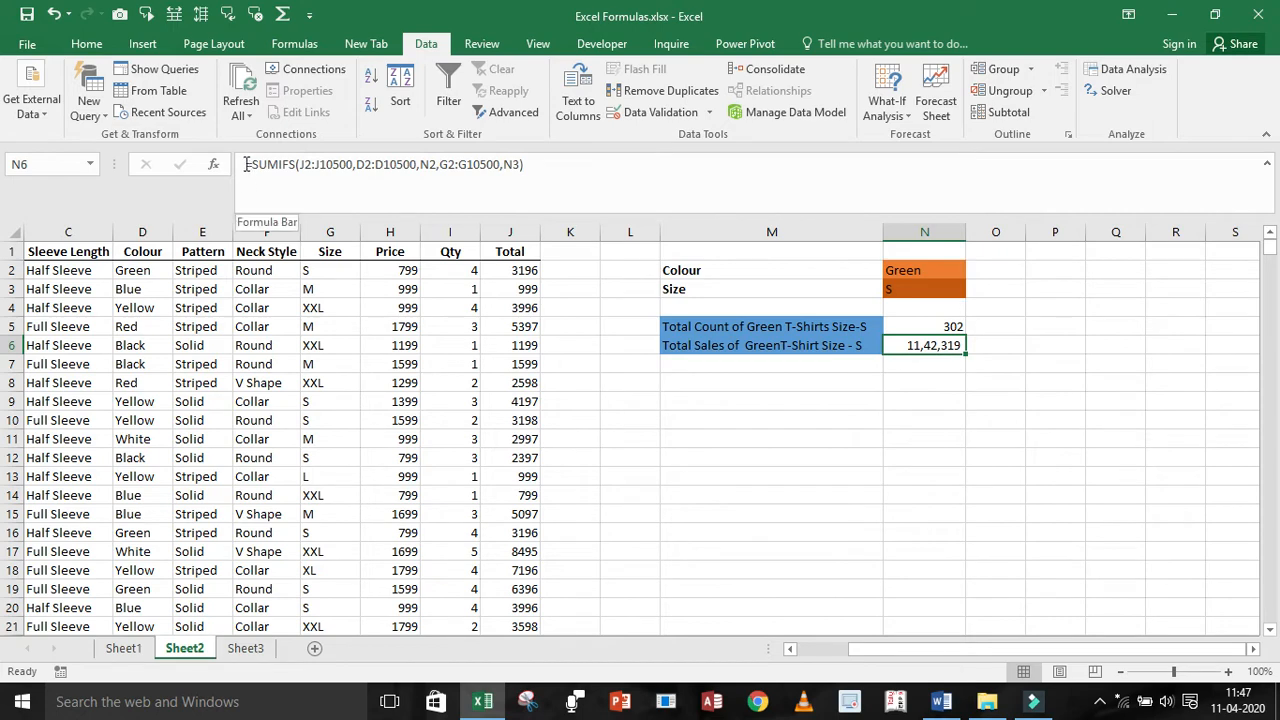
pyautogui.click(930, 420)
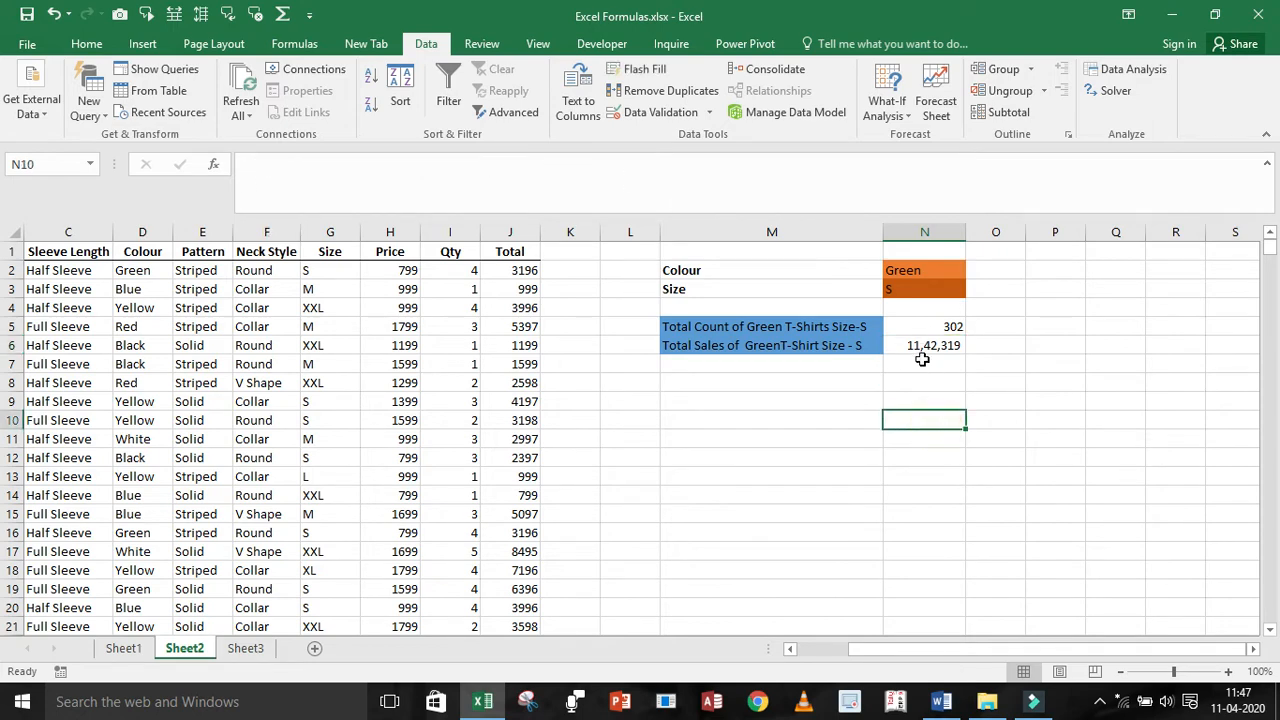
# Copy the total sales result from N6 and paste it into K1 as a value only
pyautogui.click(925, 346)
pyautogui.hotkey('ctrl', 'c')
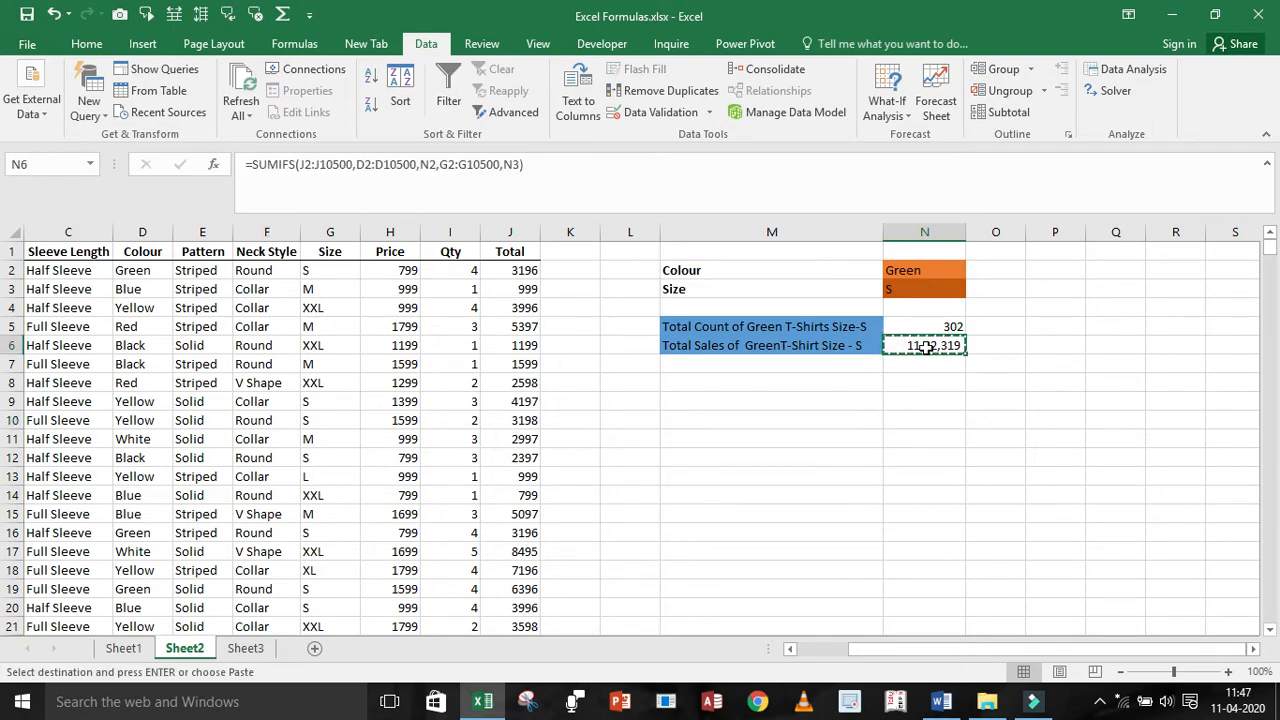
pyautogui.press('Up')
pyautogui.press('Up')
pyautogui.press('Up')
pyautogui.press('Up')
pyautogui.press('Up')
pyautogui.press('Left')
pyautogui.press('Left')
pyautogui.press('Left')
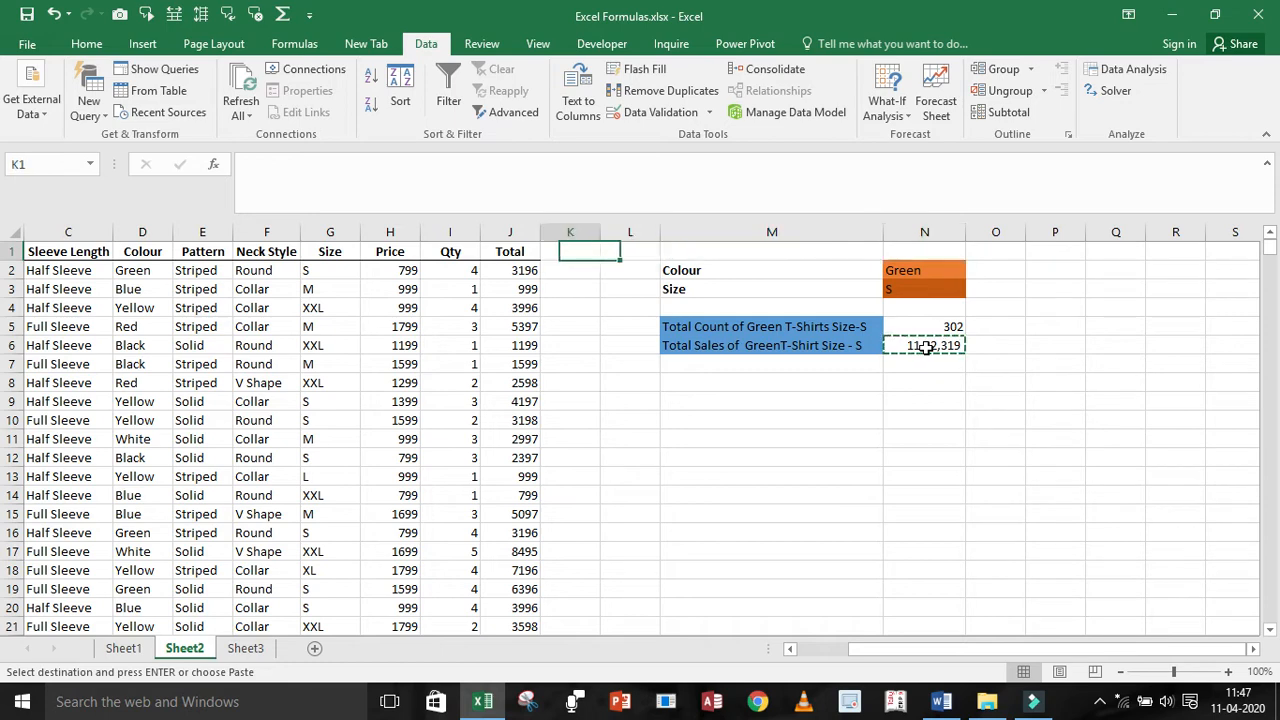
pyautogui.hotkey('ctrl', 'alt', 'v')
pyautogui.press('Down')
pyautogui.press('Down')
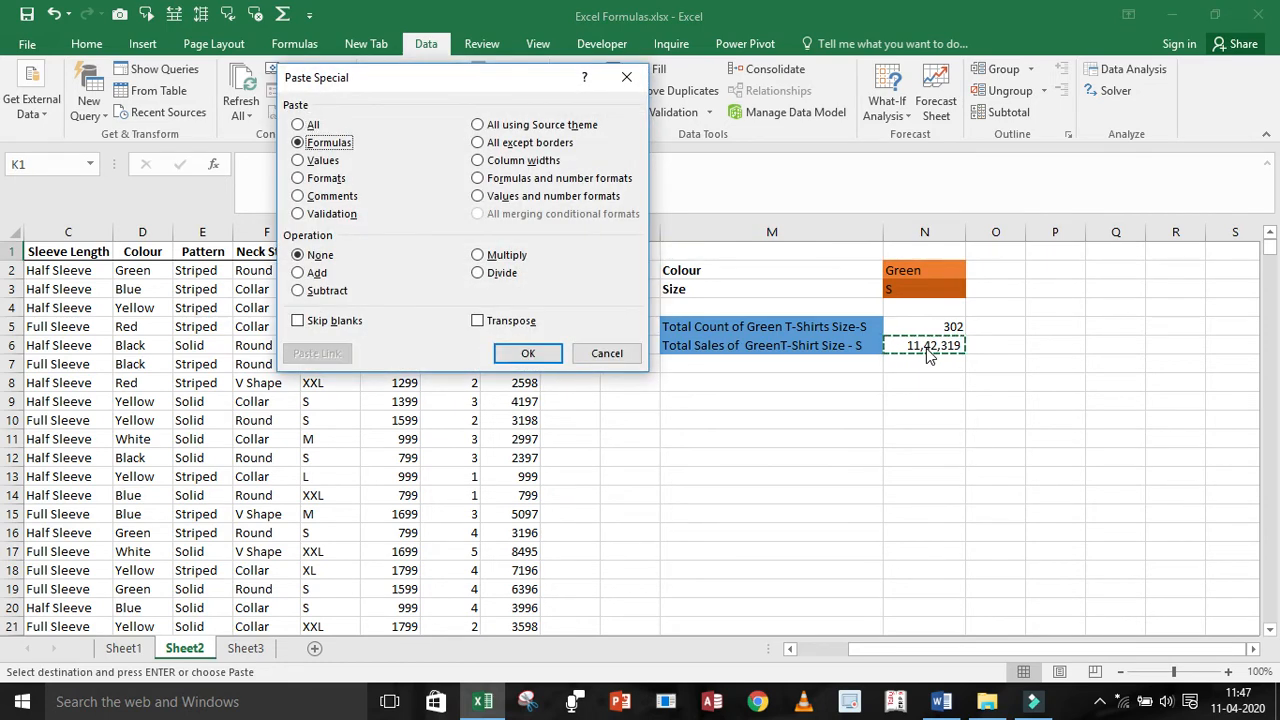
pyautogui.press('Return')
pyautogui.press('Right')
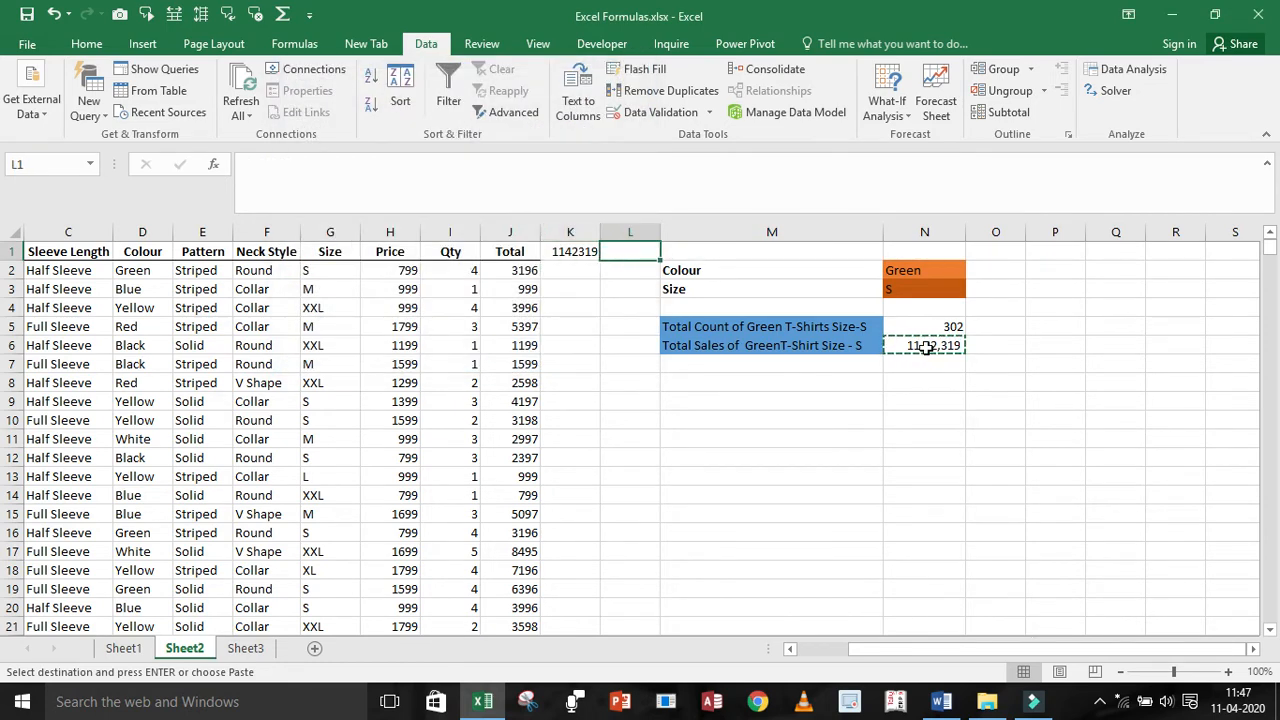
pyautogui.press('Escape')
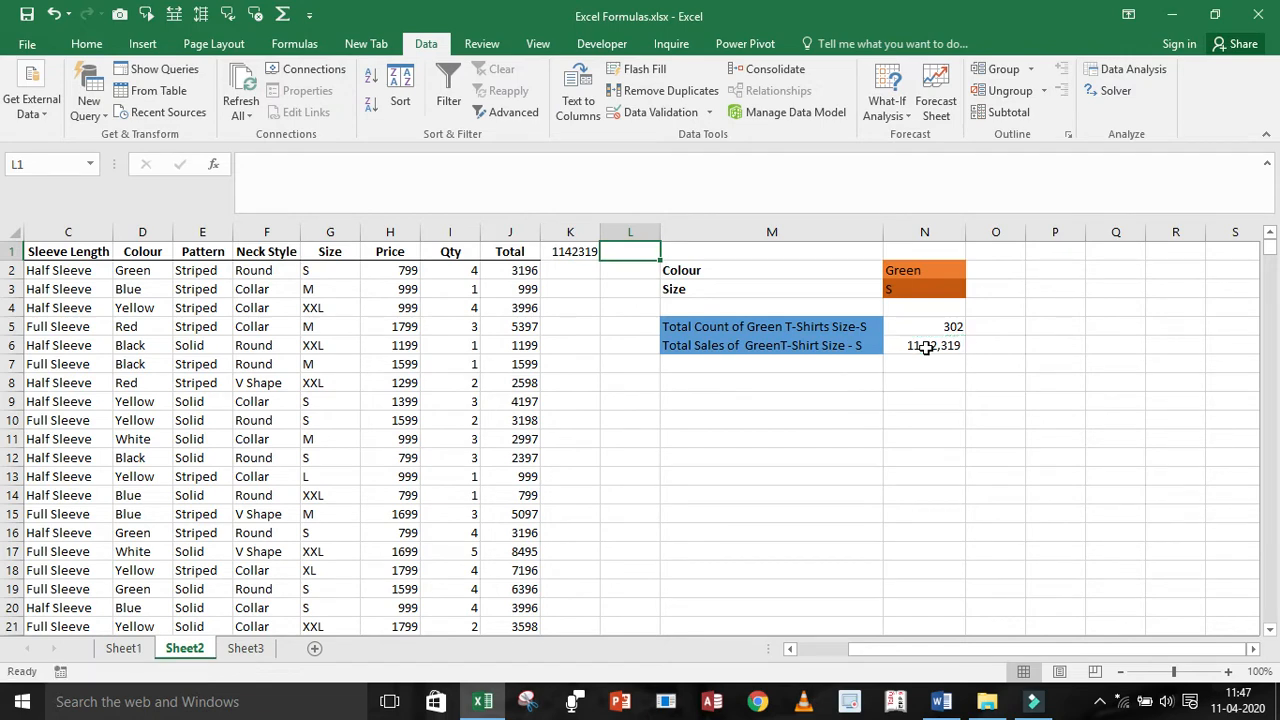
# Copy the total count result from N5 and paste it into L1 as a value only
pyautogui.click(940, 324)
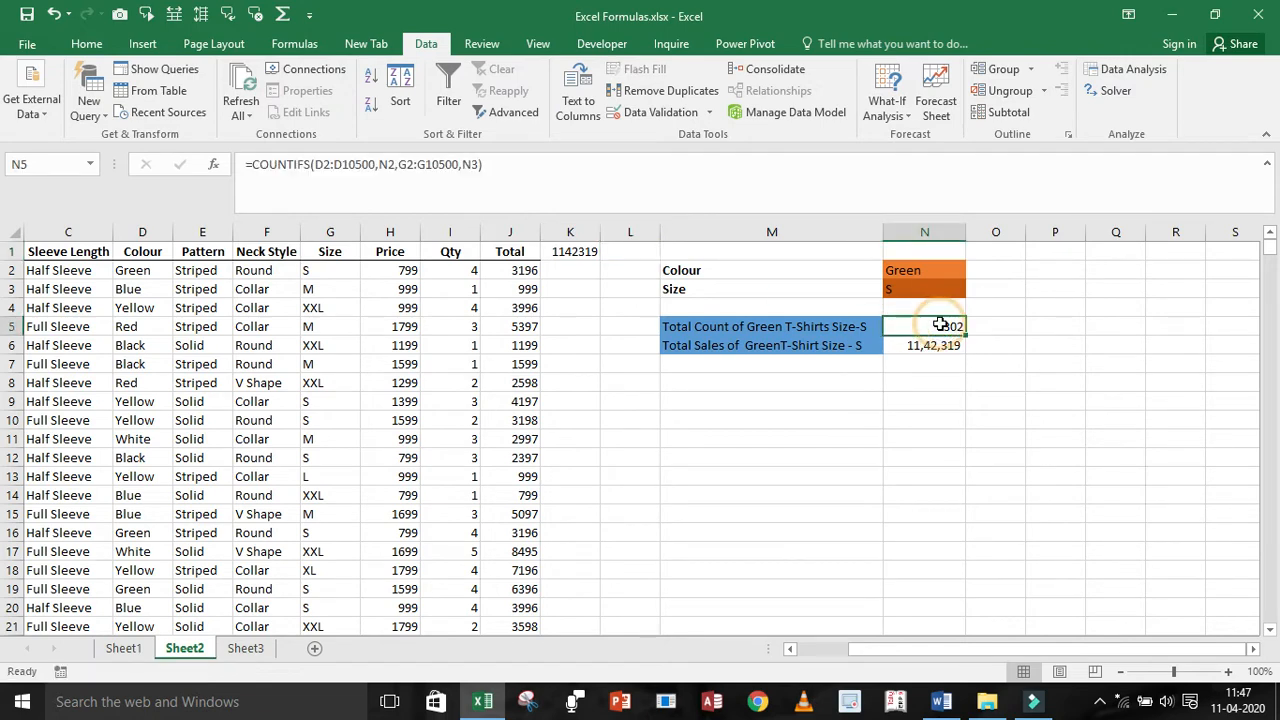
pyautogui.hotkey('ctrl', 'c')
pyautogui.press('Up')
pyautogui.press('Up')
pyautogui.press('Up')
pyautogui.press('Up')
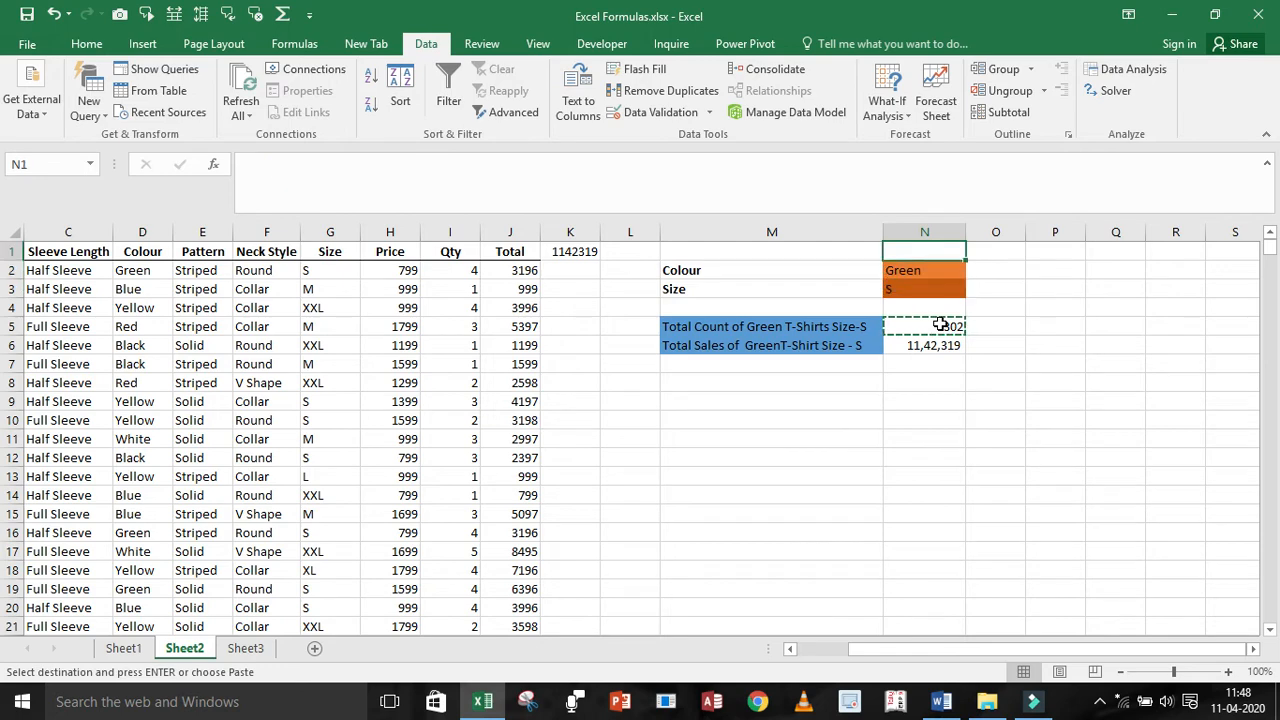
pyautogui.press('Left')
pyautogui.press('Left')
pyautogui.hotkey('ctrl', 'alt', 'v')
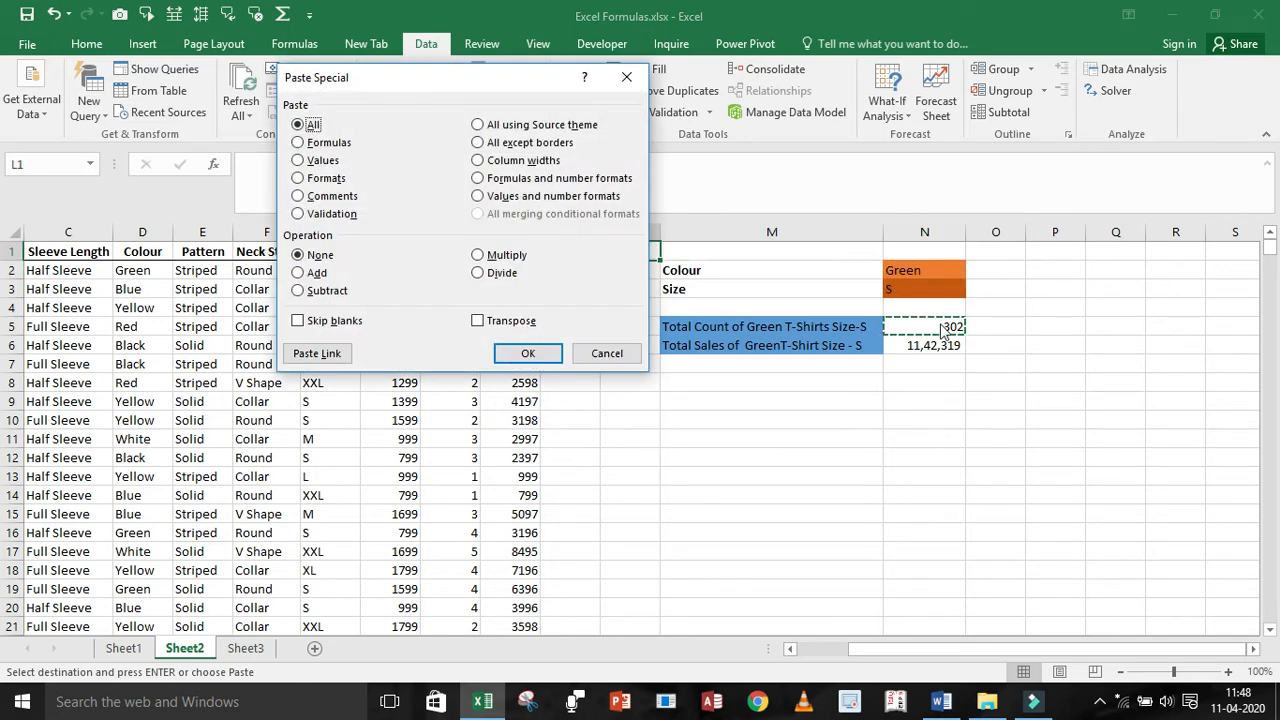
pyautogui.press('v')
pyautogui.press('Return')
# Turn on filters for the header row of the order data, starting from cell A1
pyautogui.press('Left')
pyautogui.press('Left')
pyautogui.press('Left')
pyautogui.press('Left')
pyautogui.press('Left')
pyautogui.press('Left')
pyautogui.press('Left')
pyautogui.press('Left')
pyautogui.press('Left')
pyautogui.press('Left')
pyautogui.press('Left')
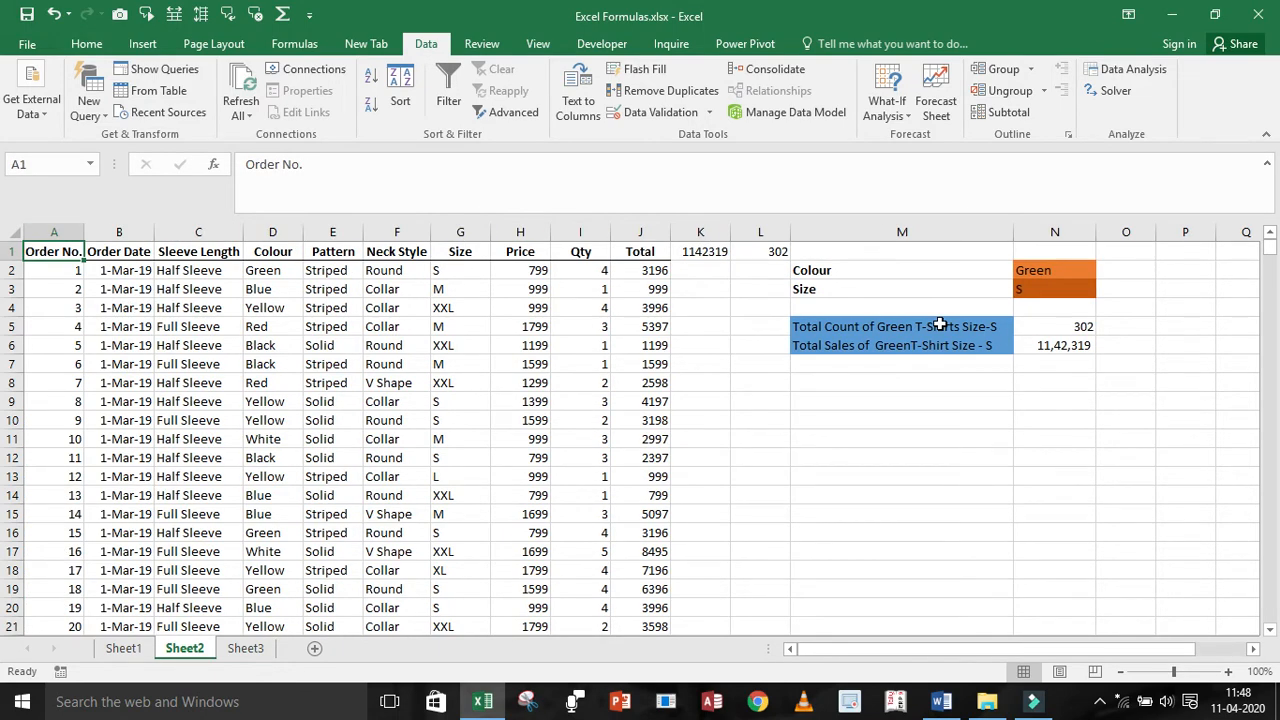
pyautogui.hotkey('ctrl', 'shift', 'l')
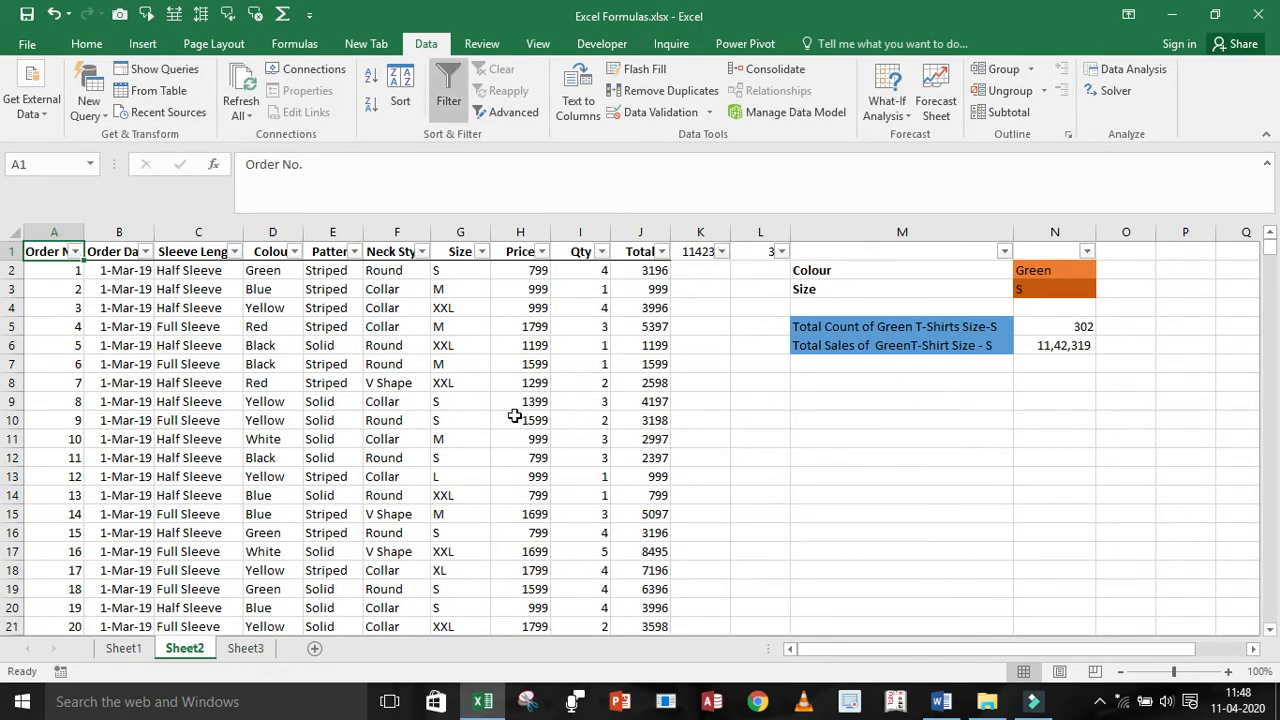
# Filter the Colour column to show only Green orders
pyautogui.click(520, 419)
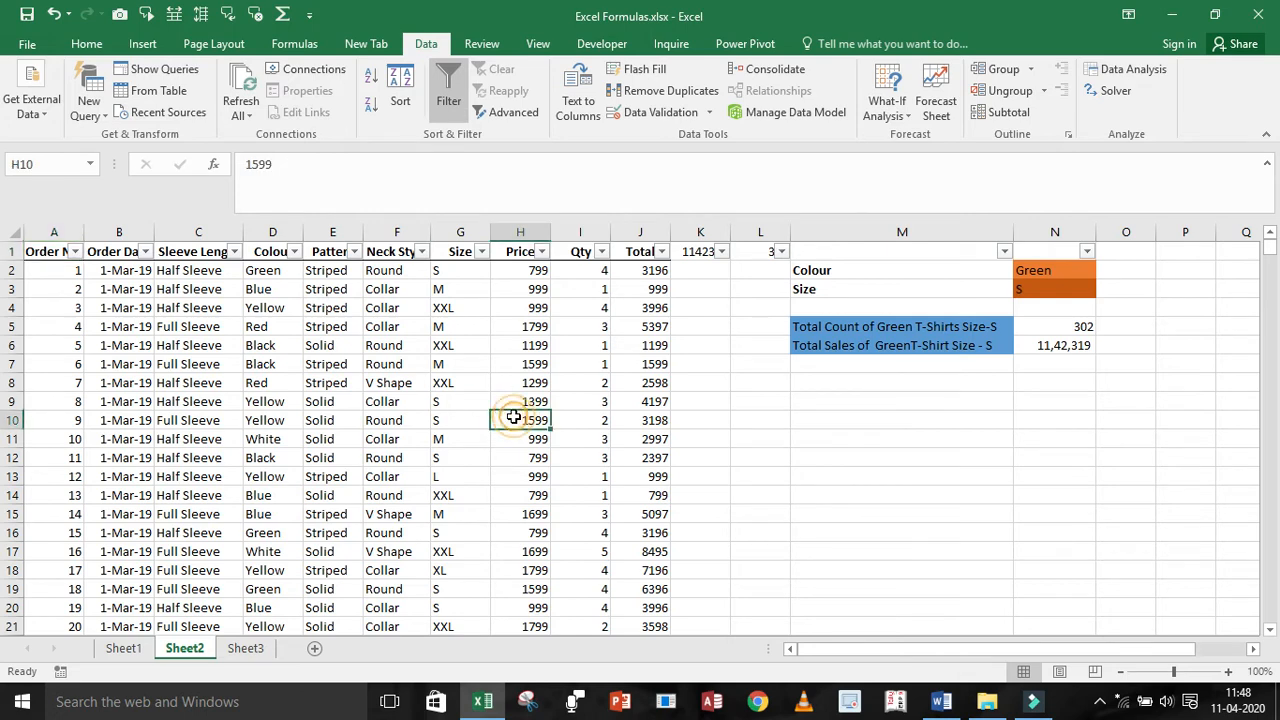
pyautogui.click(296, 251)
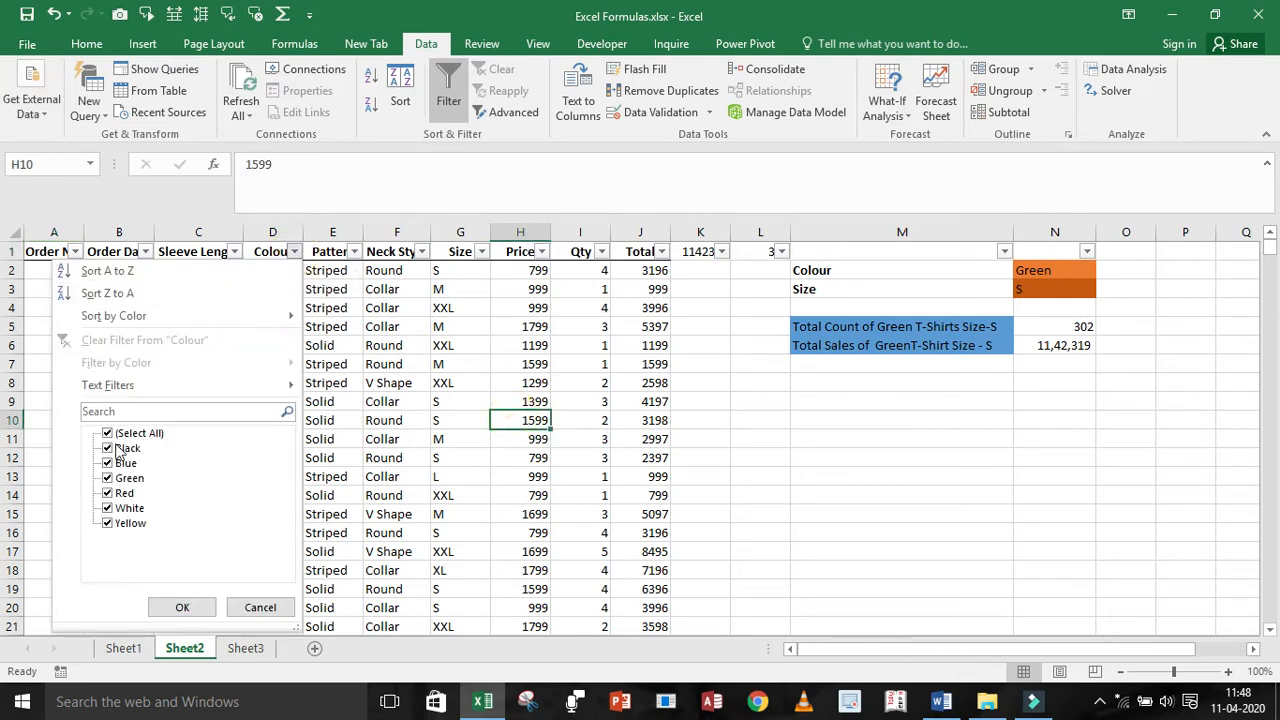
pyautogui.click(110, 434)
pyautogui.click(110, 478)
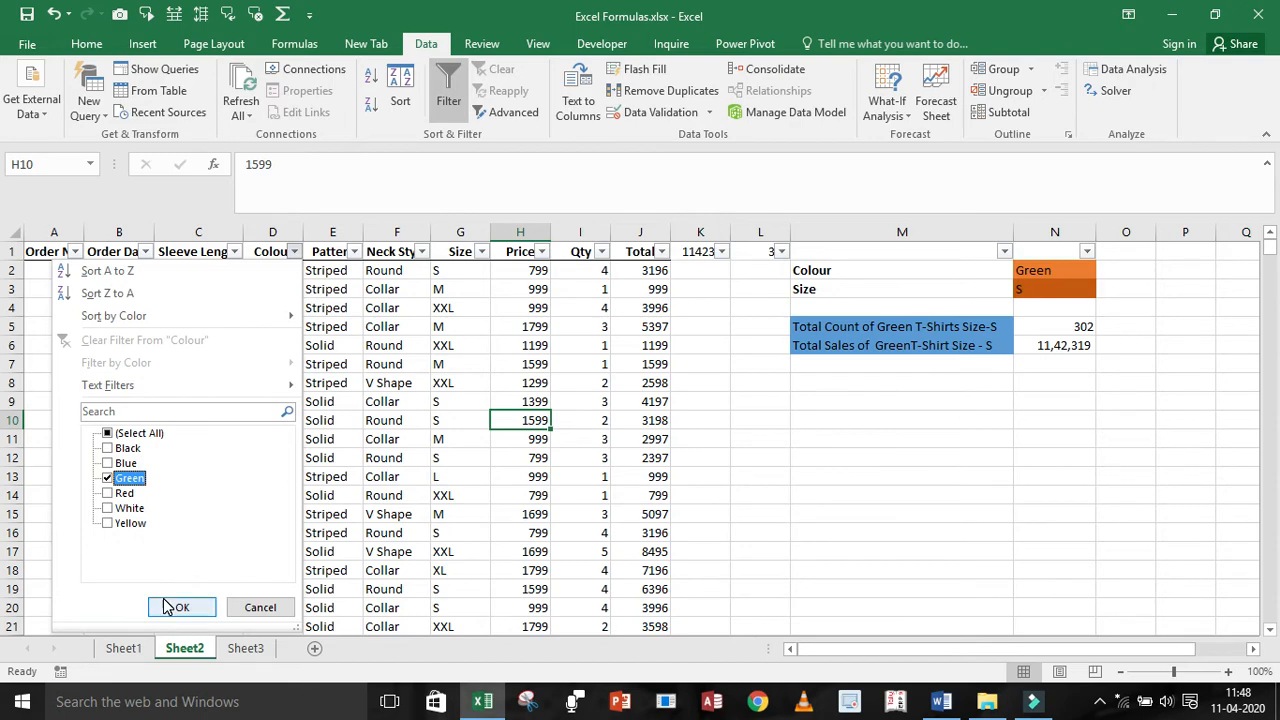
pyautogui.click(182, 607)
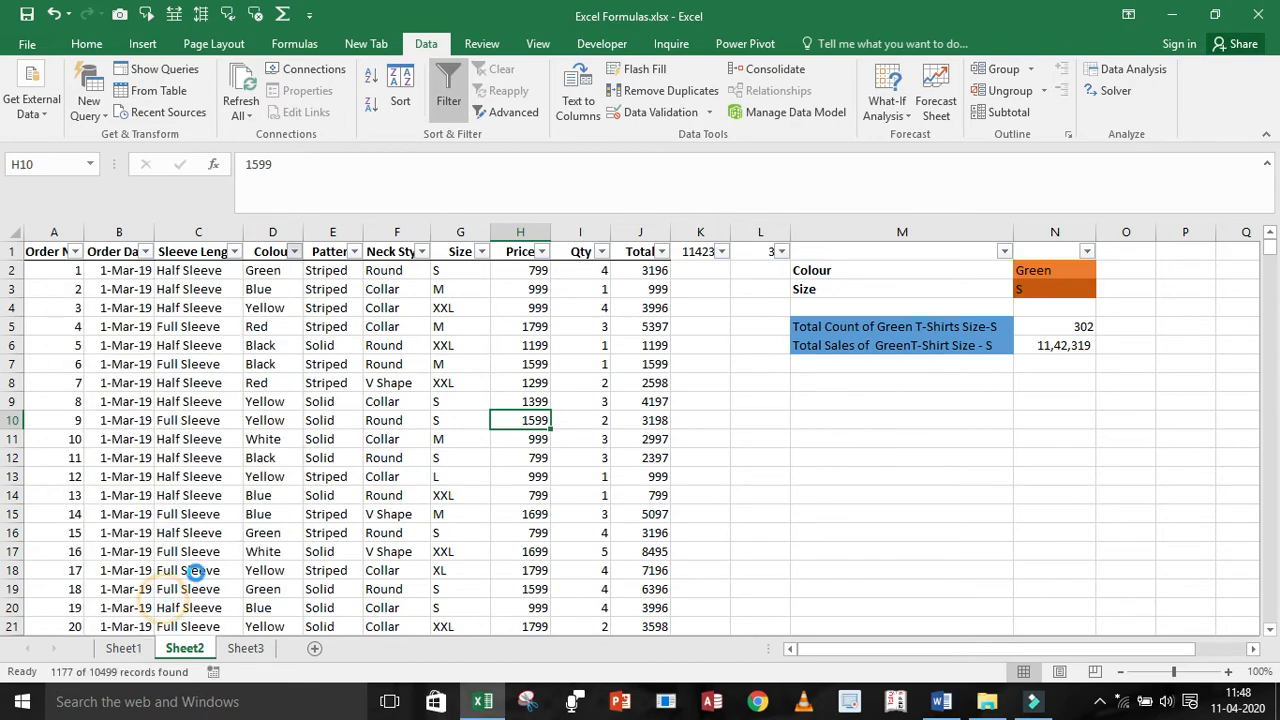
# Filter the Size column to show only size S
pyautogui.click(481, 251)
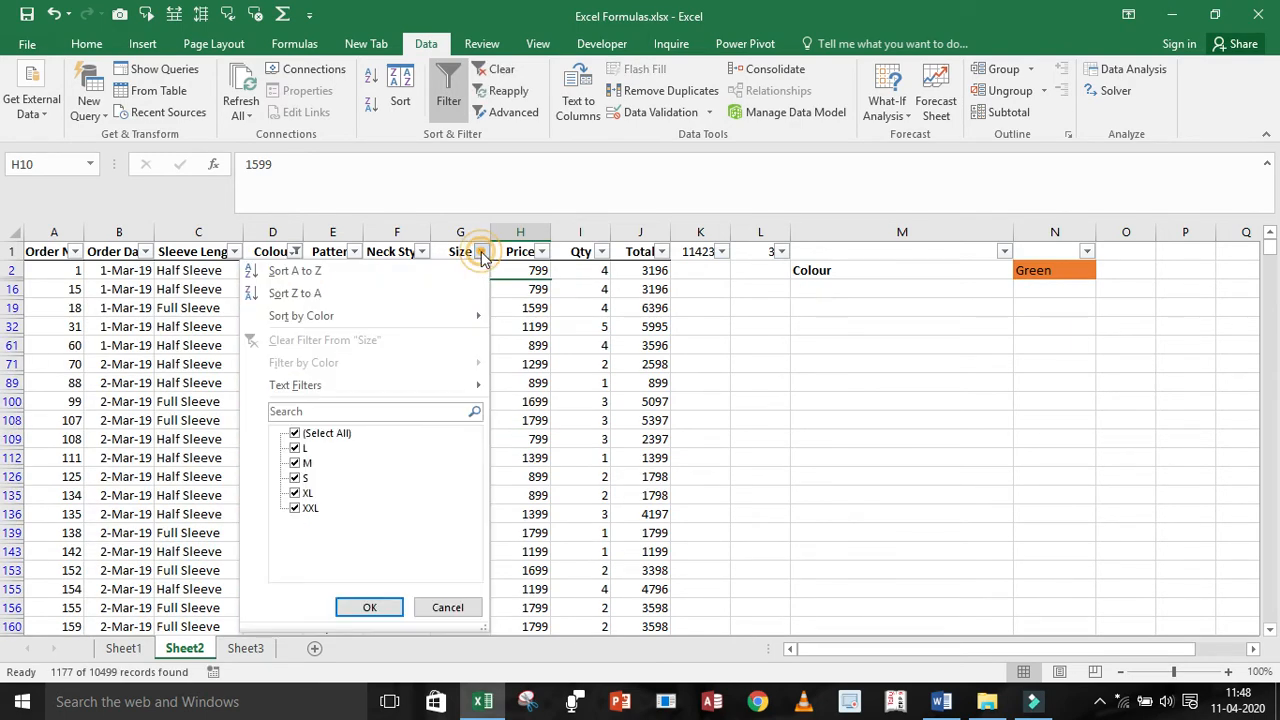
pyautogui.click(310, 434)
pyautogui.click(296, 478)
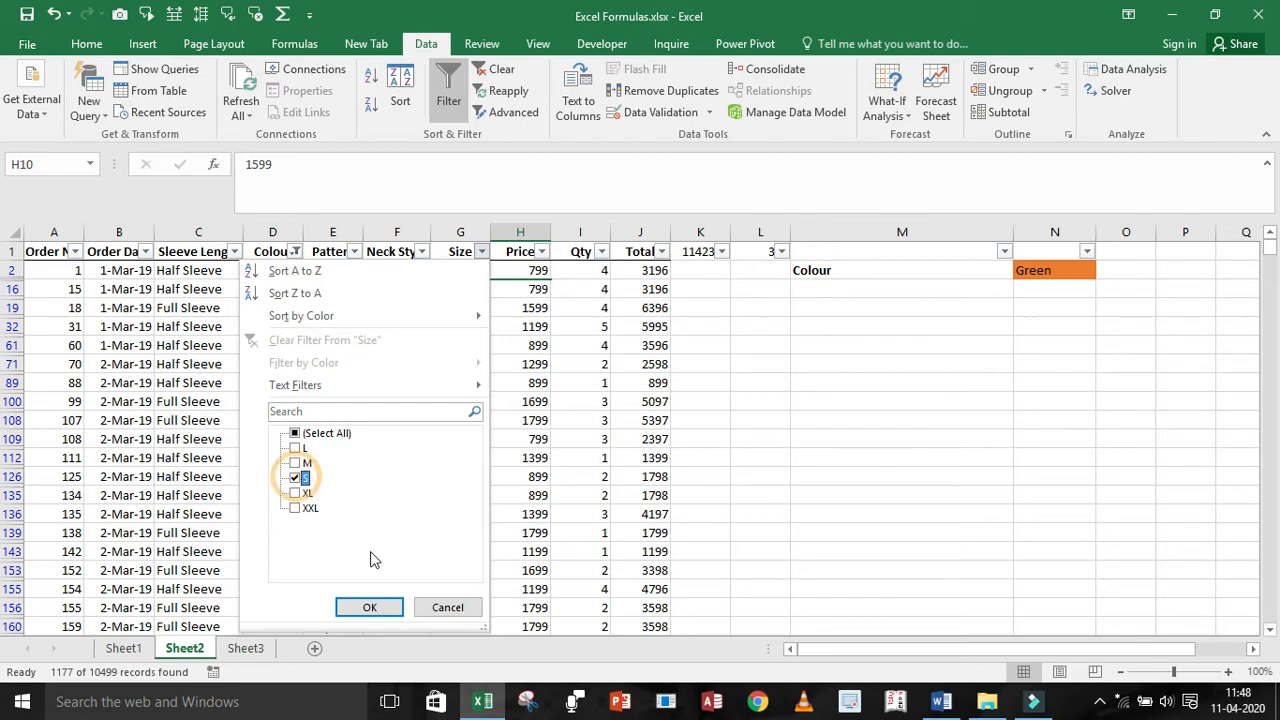
pyautogui.click(365, 607)
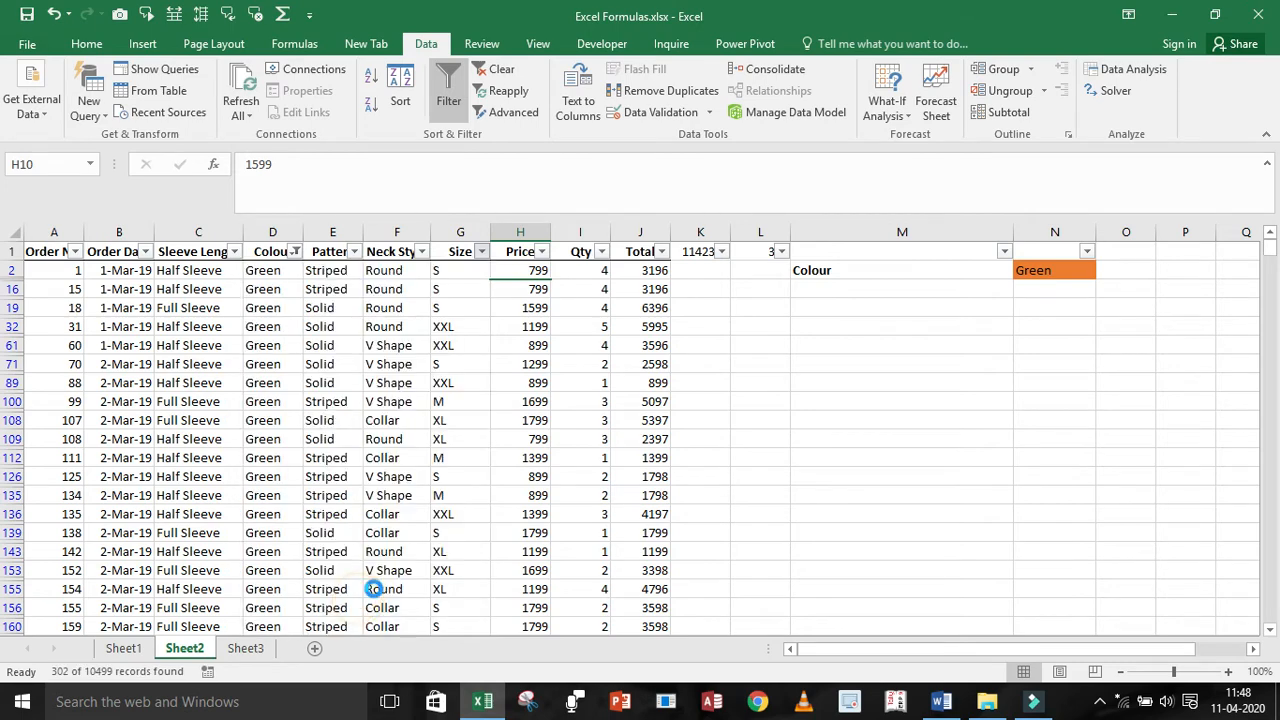
# Format the pasted sales value in K1 with the comma style and reduce its decimal places
pyautogui.click(684, 254)
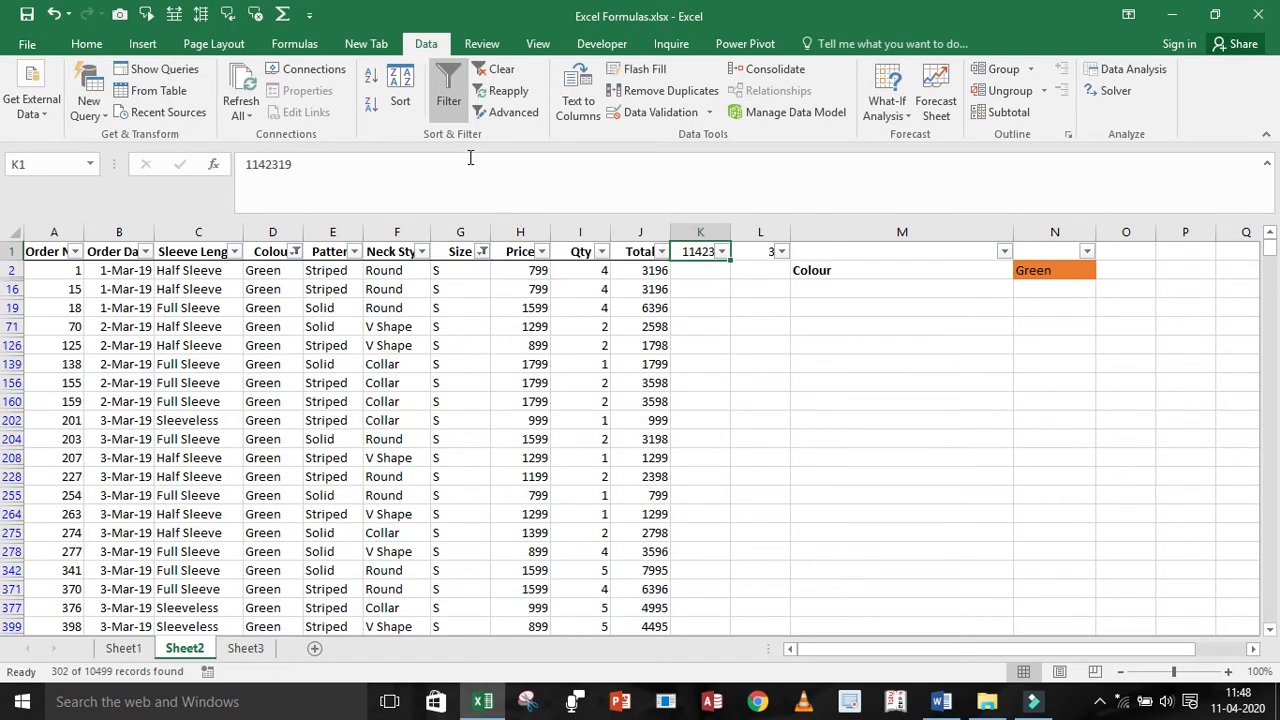
pyautogui.click(100, 44)
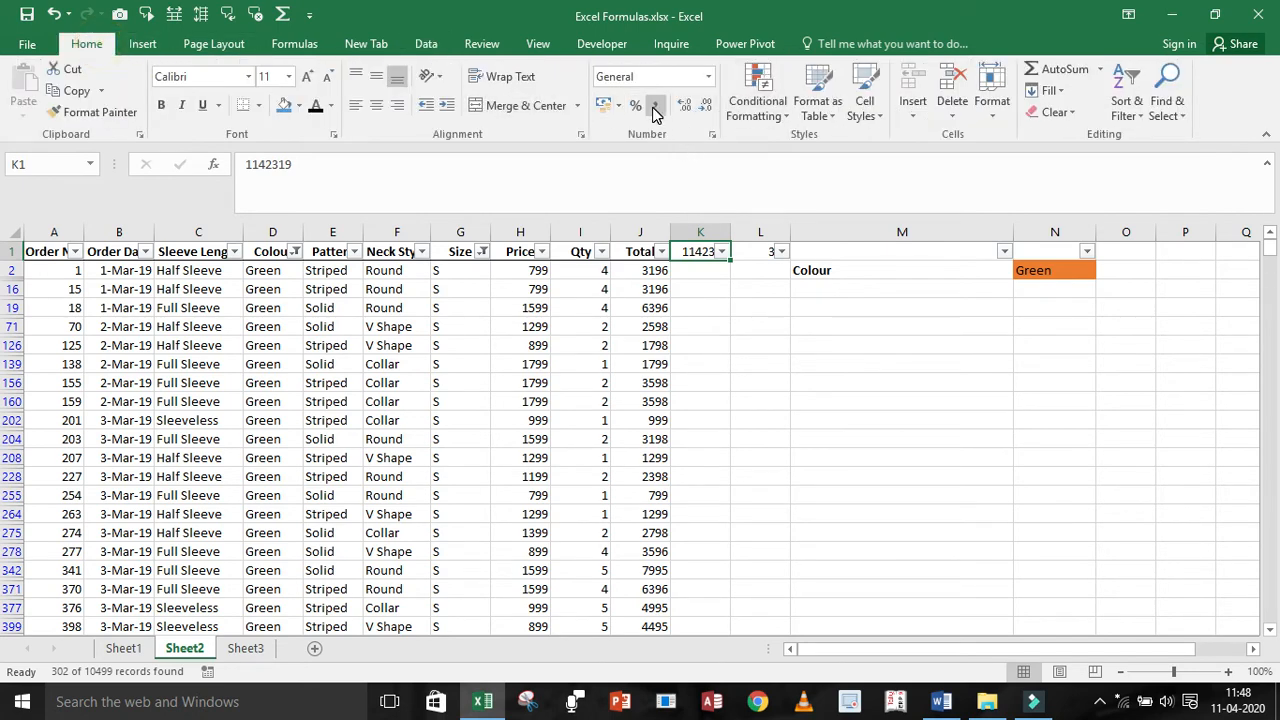
pyautogui.click(655, 110)
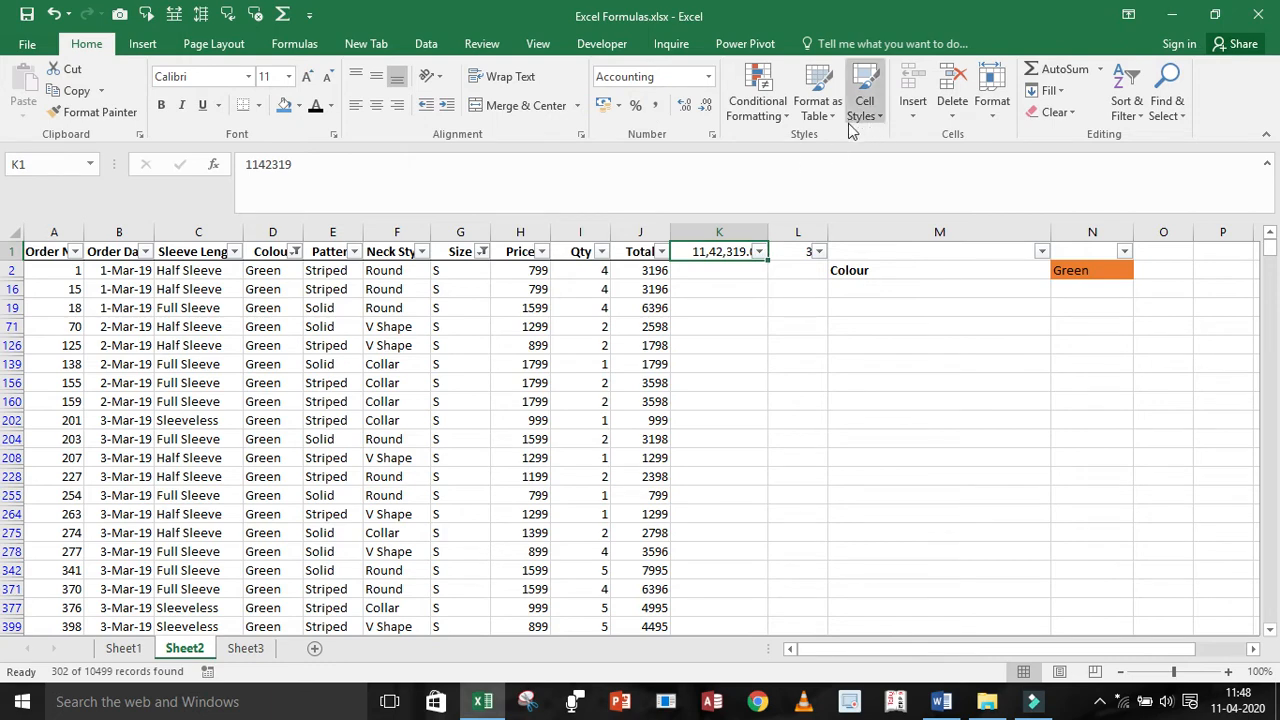
pyautogui.click(706, 106)
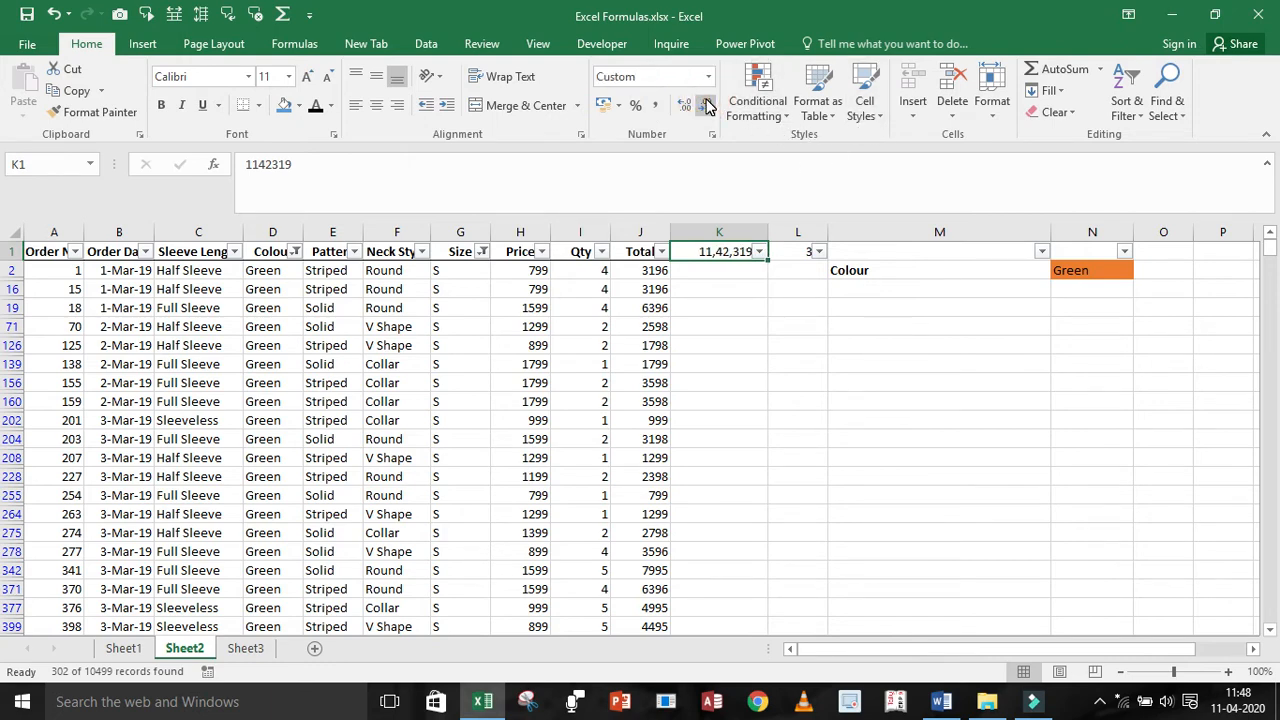
pyautogui.click(790, 364)
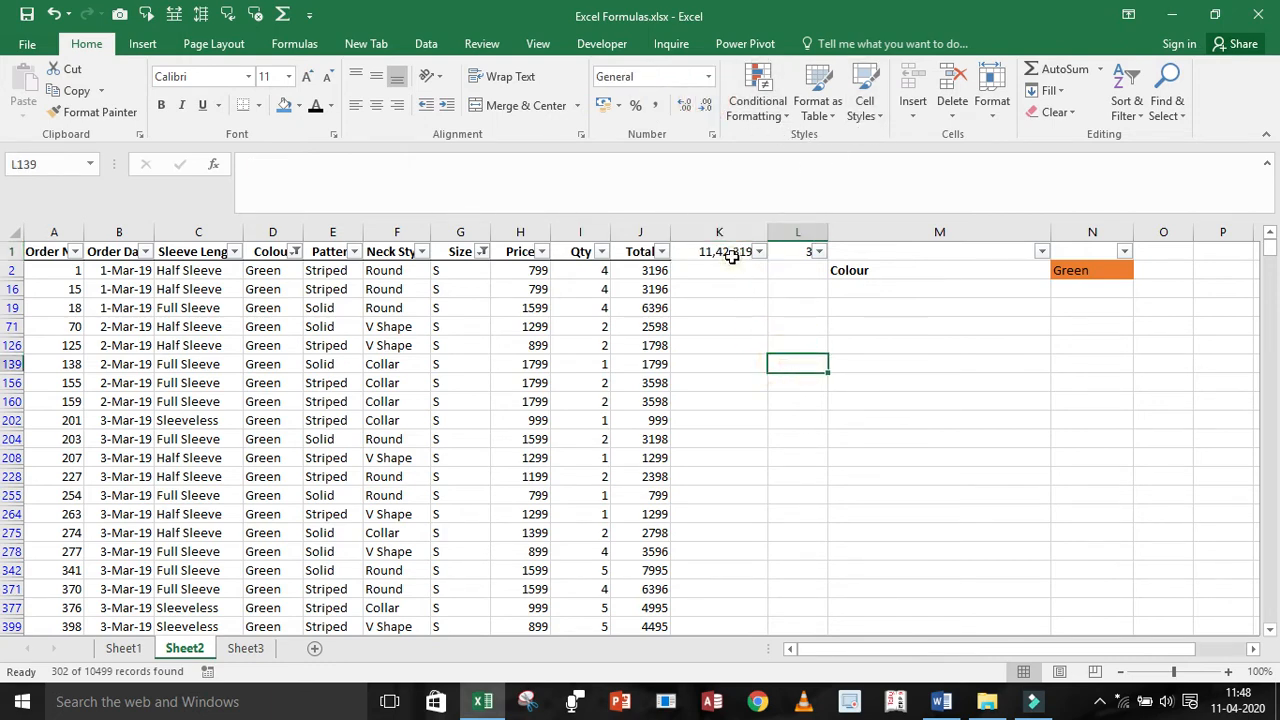
# Check the pasted sales value in K1 and count in L1 against the filtered records and turn off the header filters
pyautogui.click(730, 254)
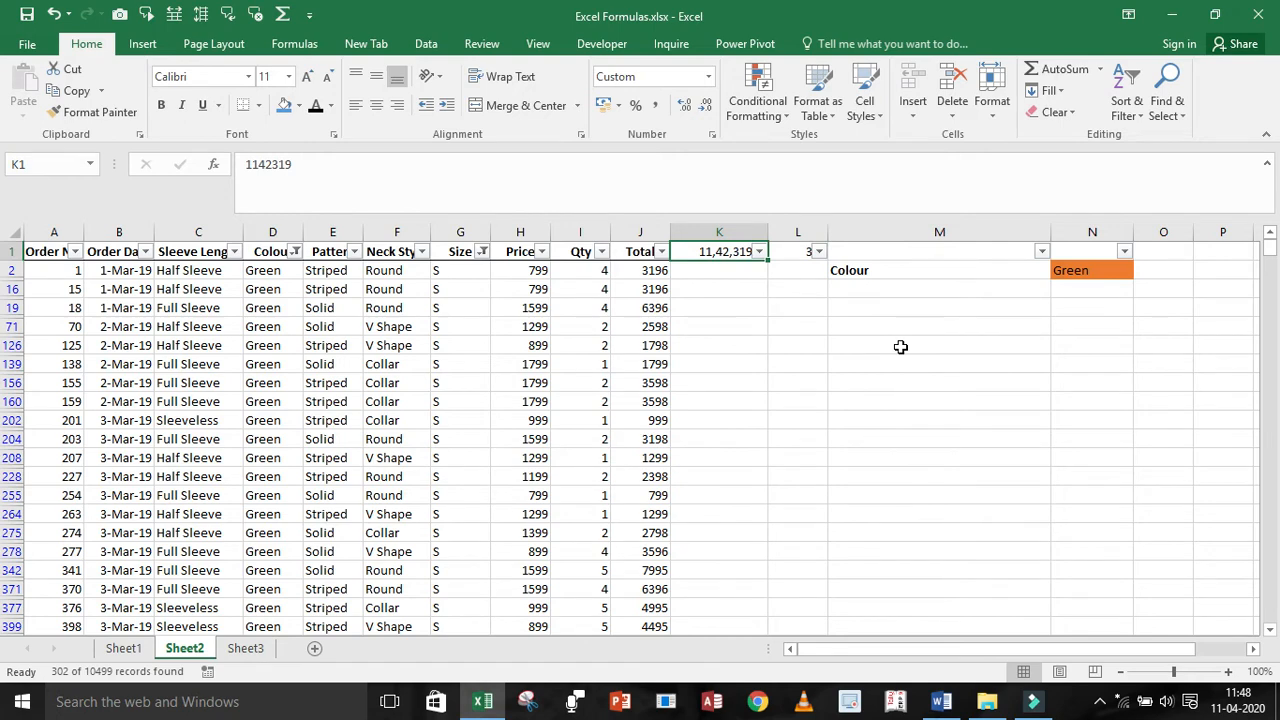
pyautogui.click(759, 251)
pyautogui.click(835, 352)
pyautogui.click(835, 352)
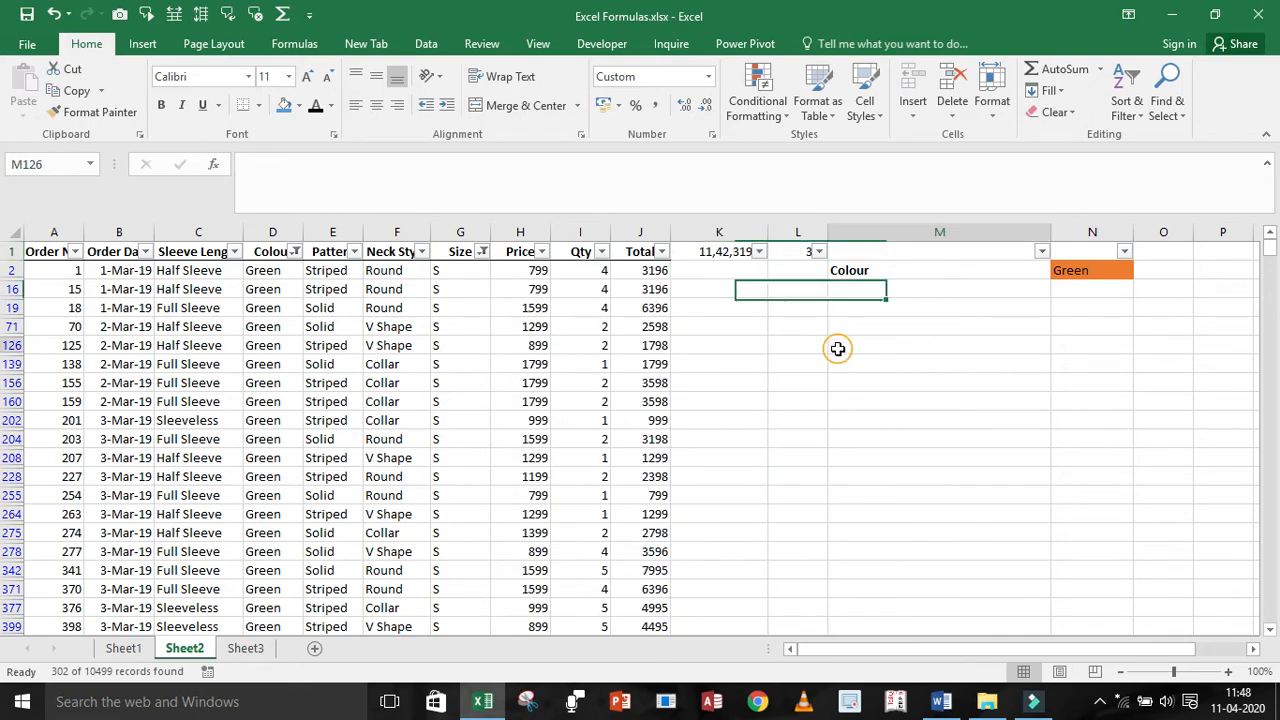
pyautogui.click(797, 251)
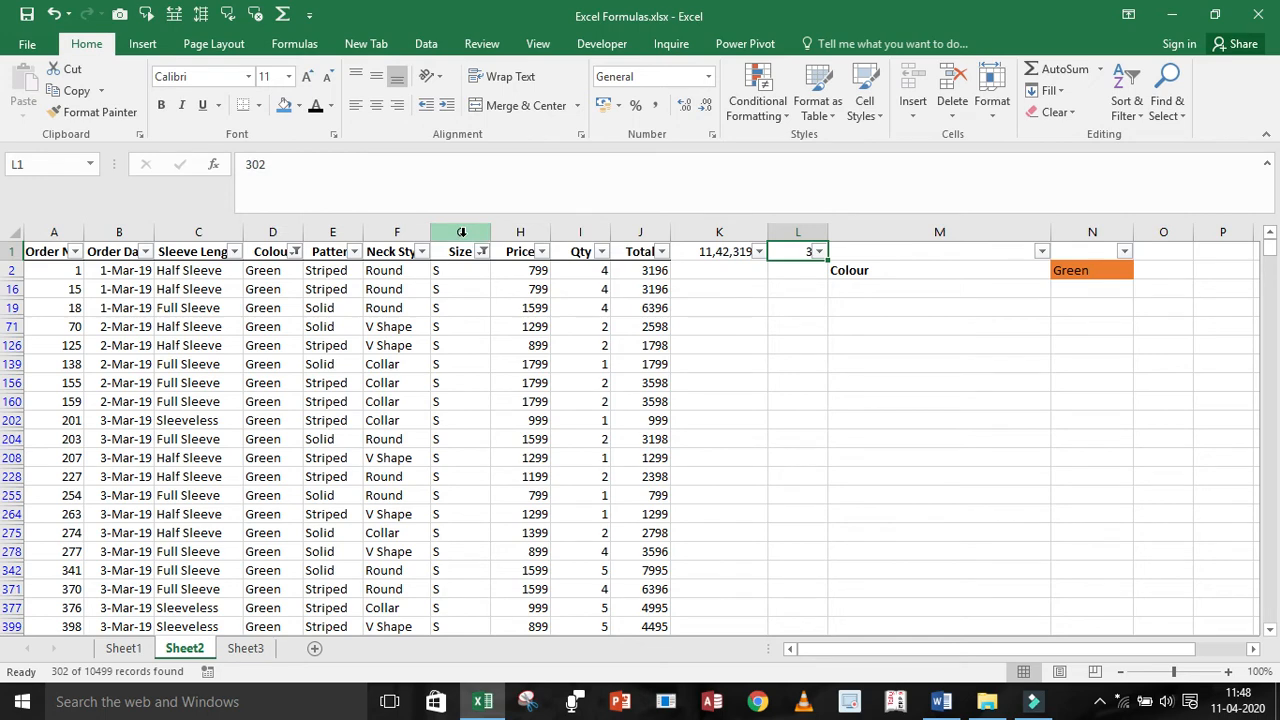
pyautogui.hotkey('ctrl', 'shift', 'l')
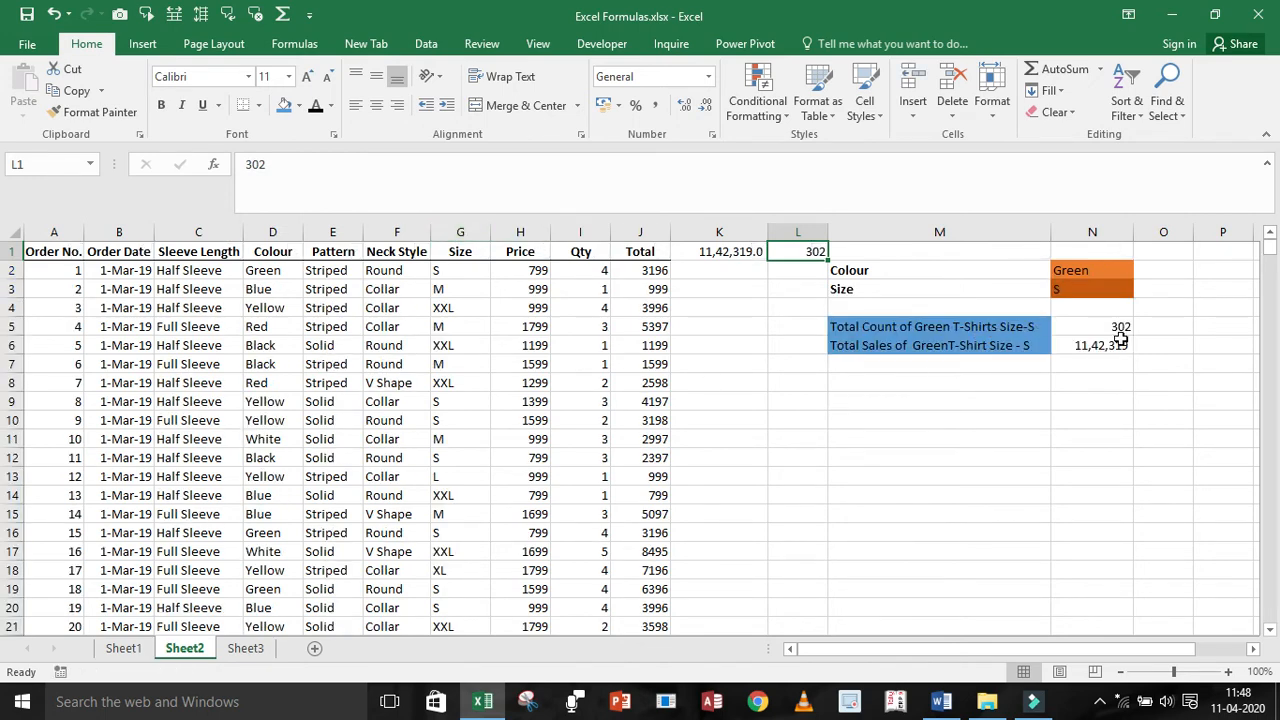
# Review the COUNTIFS formula in N5, the criteria cells above it and the SUMIFS formula in N6
pyautogui.click(1120, 332)
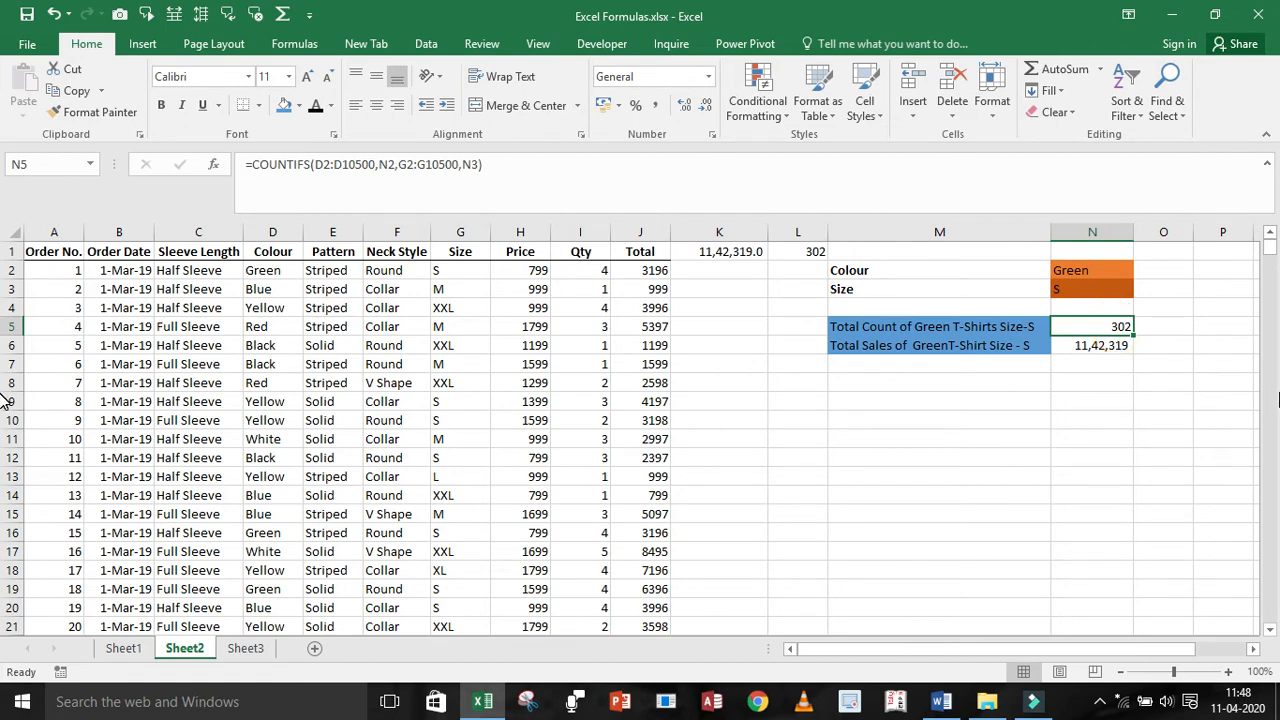
pyautogui.press('Up')
pyautogui.press('Up')
pyautogui.press('Up')
pyautogui.press('Down')
pyautogui.press('Down')
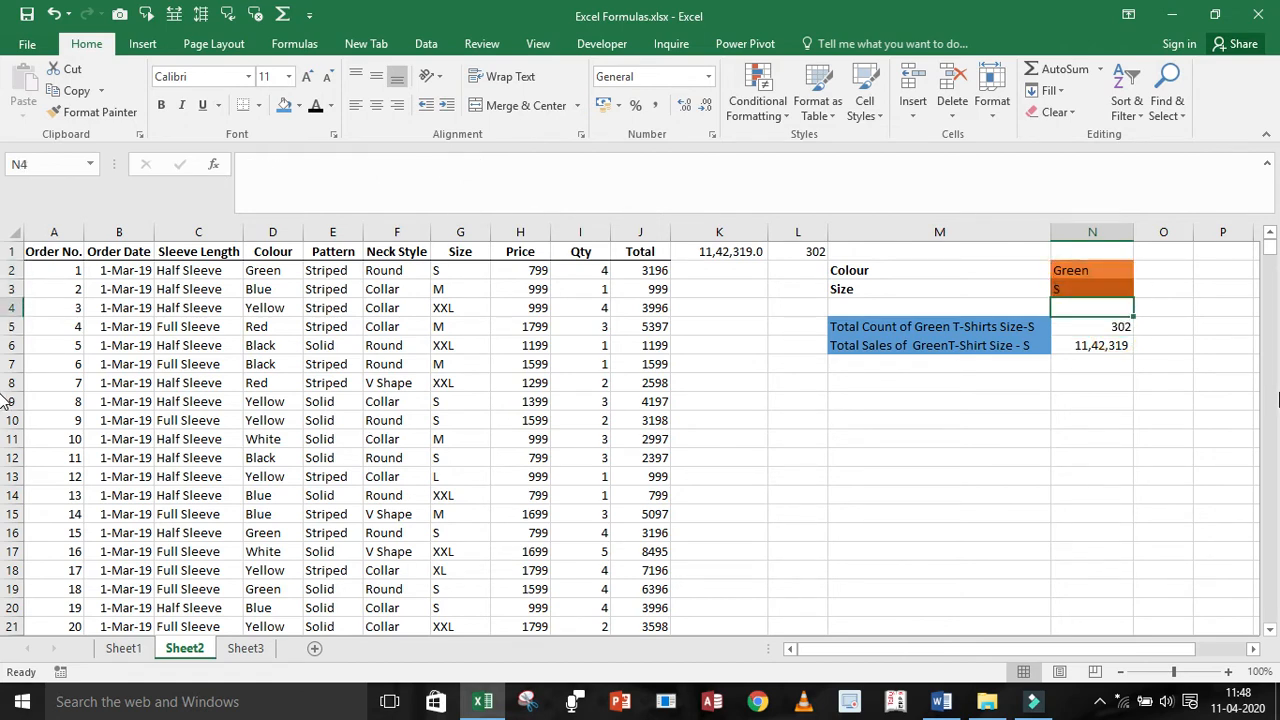
pyautogui.press('Down')
pyautogui.press('Down')
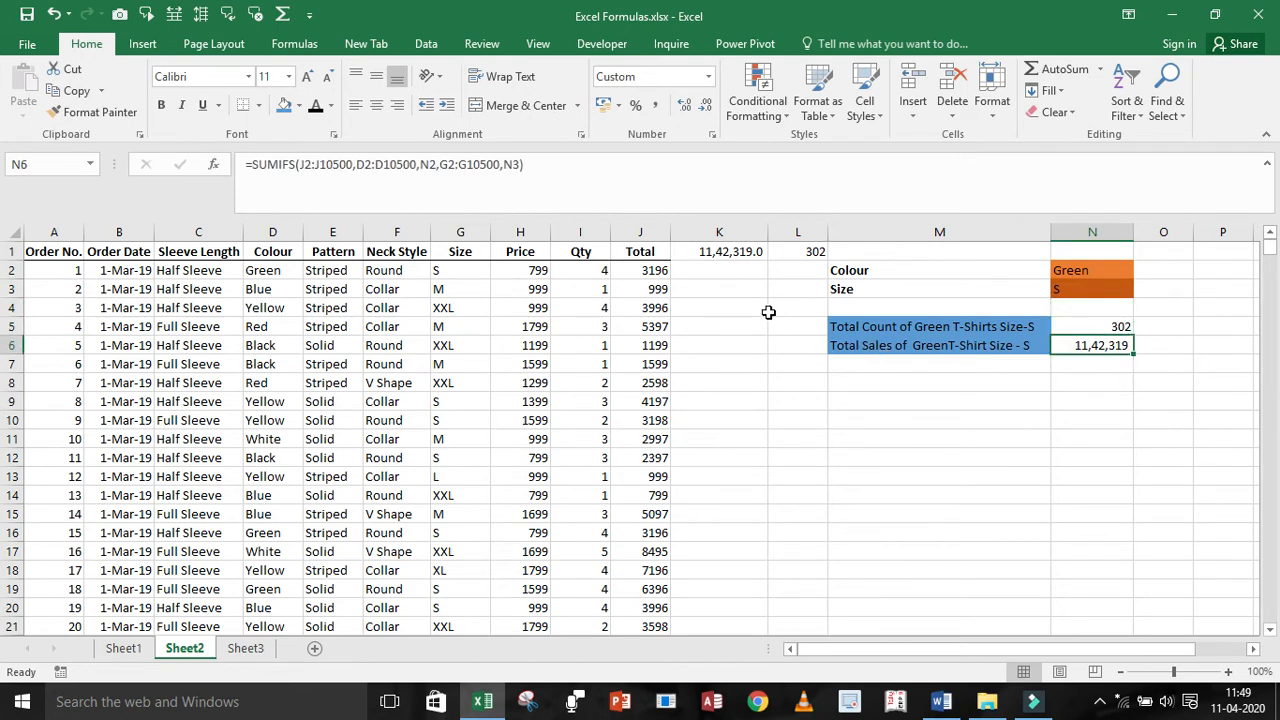
pyautogui.click(531, 163)
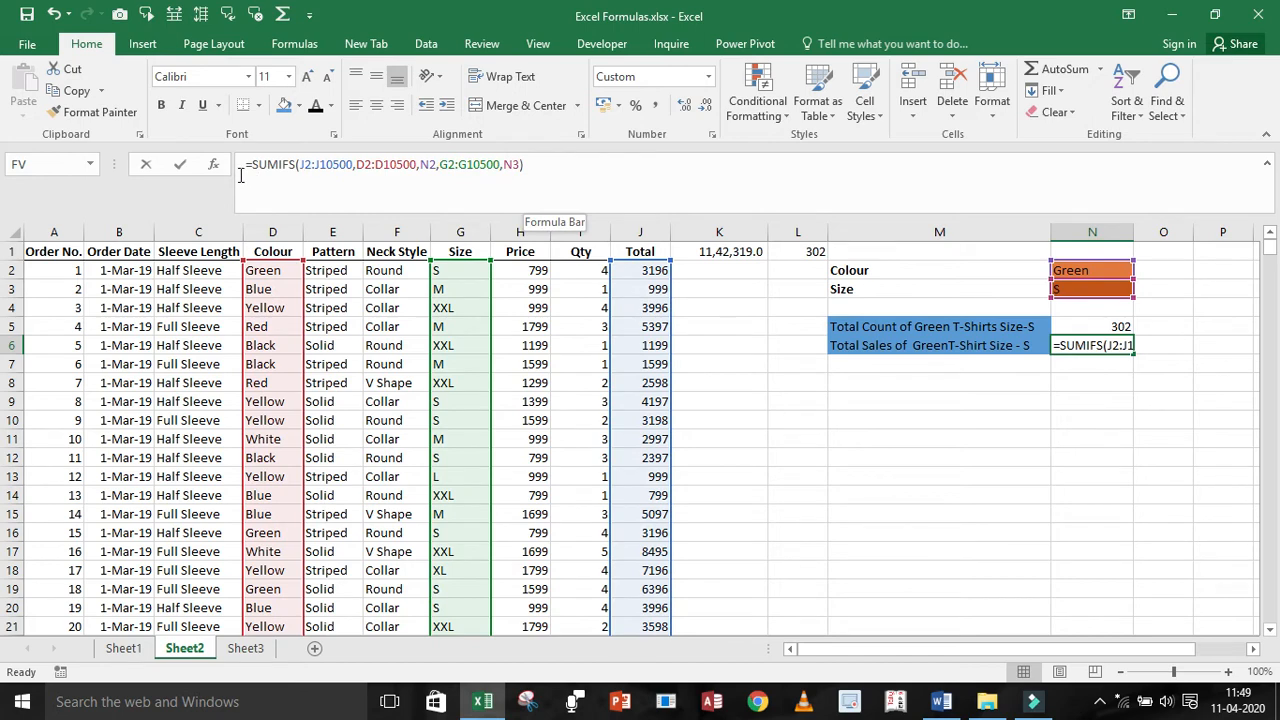
pyautogui.moveTo(241, 175); pyautogui.dragTo(233, 172)
pyautogui.write('x')
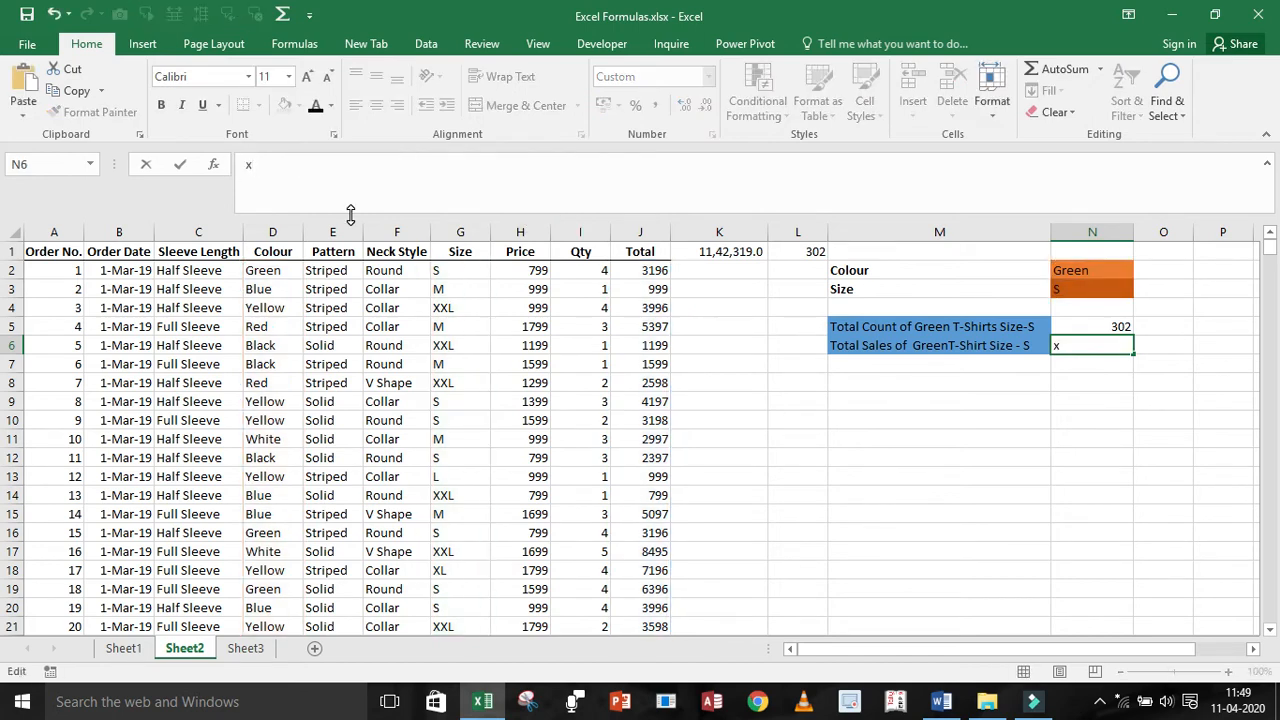
pyautogui.press('Escape')
# Copy the SUMIFS formula text from N6, switch to the Word document and paste it after "Total Sales of" in the second label formula
pyautogui.moveTo(248, 164); pyautogui.dragTo(659, 191)
pyautogui.hotkey('ctrl', 'c')
pyautogui.hotkey('alt', 'Tab')
pyautogui.click(491, 489)
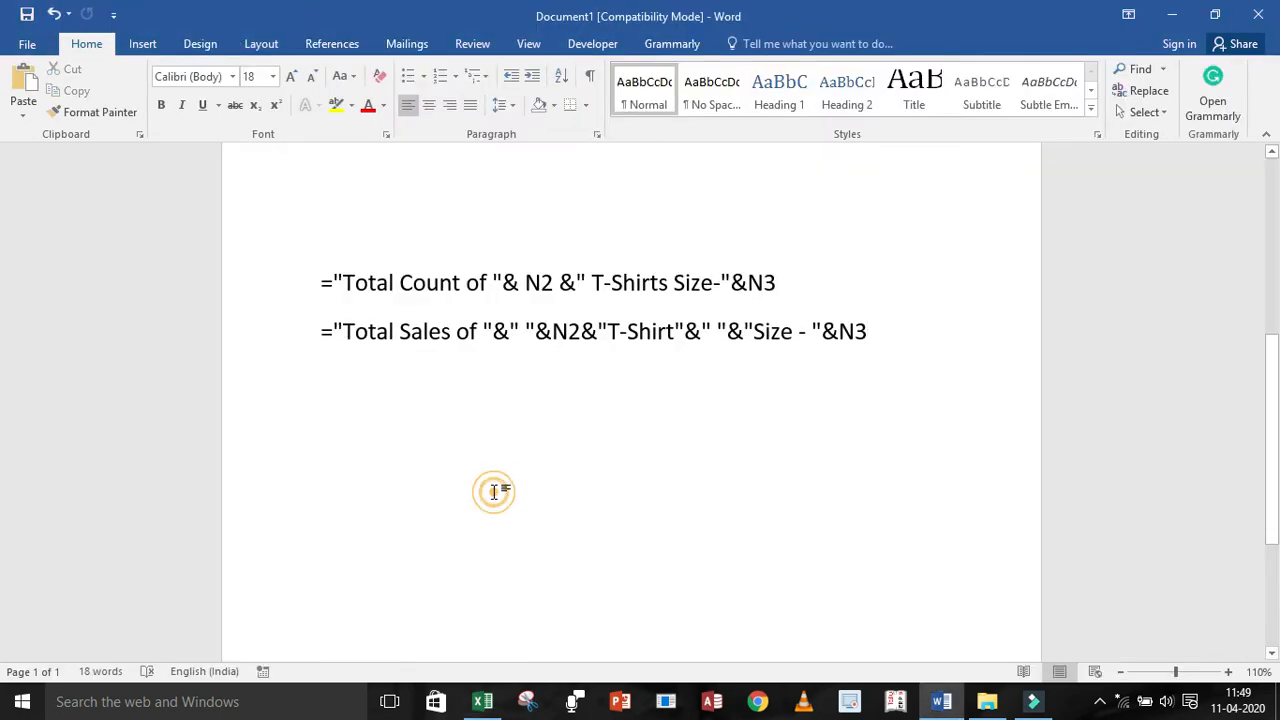
pyautogui.hotkey('ctrl', 'v')
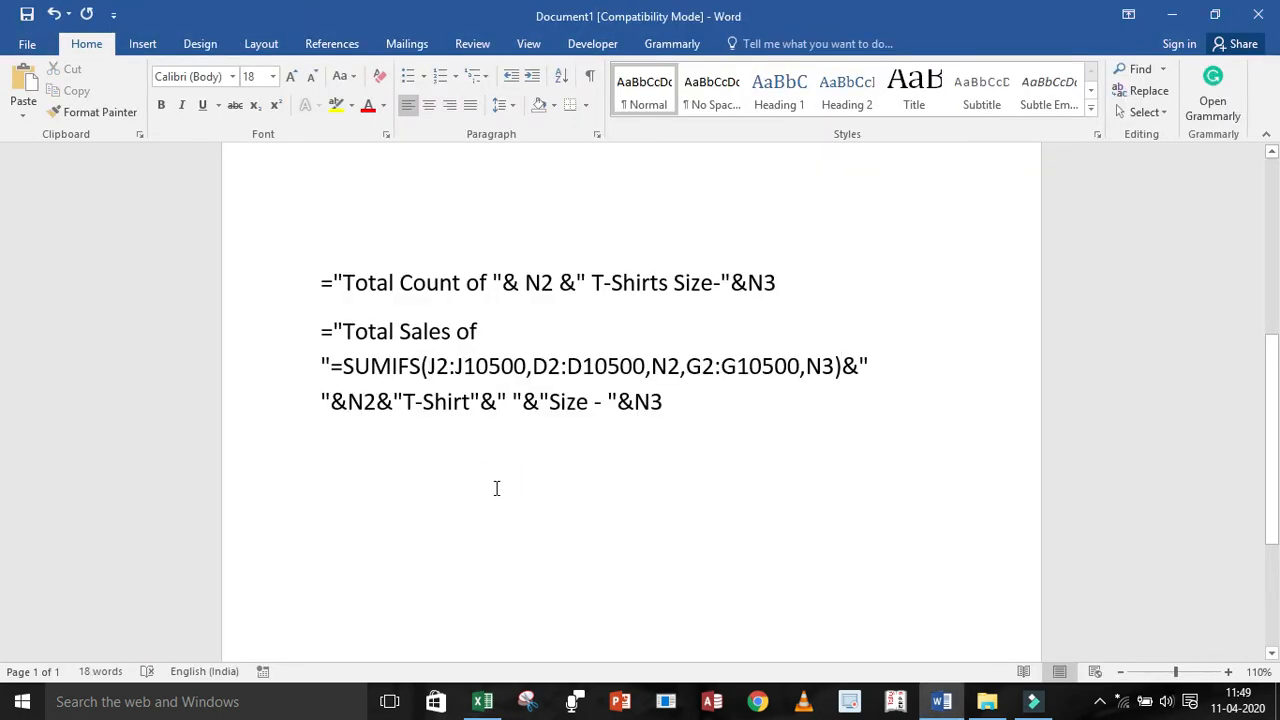
# Return to Excel, copy the N6 SUMIFS formula text again, and paste it in Word on its own line below the label formulas
pyautogui.hotkey('alt', 'Tab')
pyautogui.click(1035, 422)
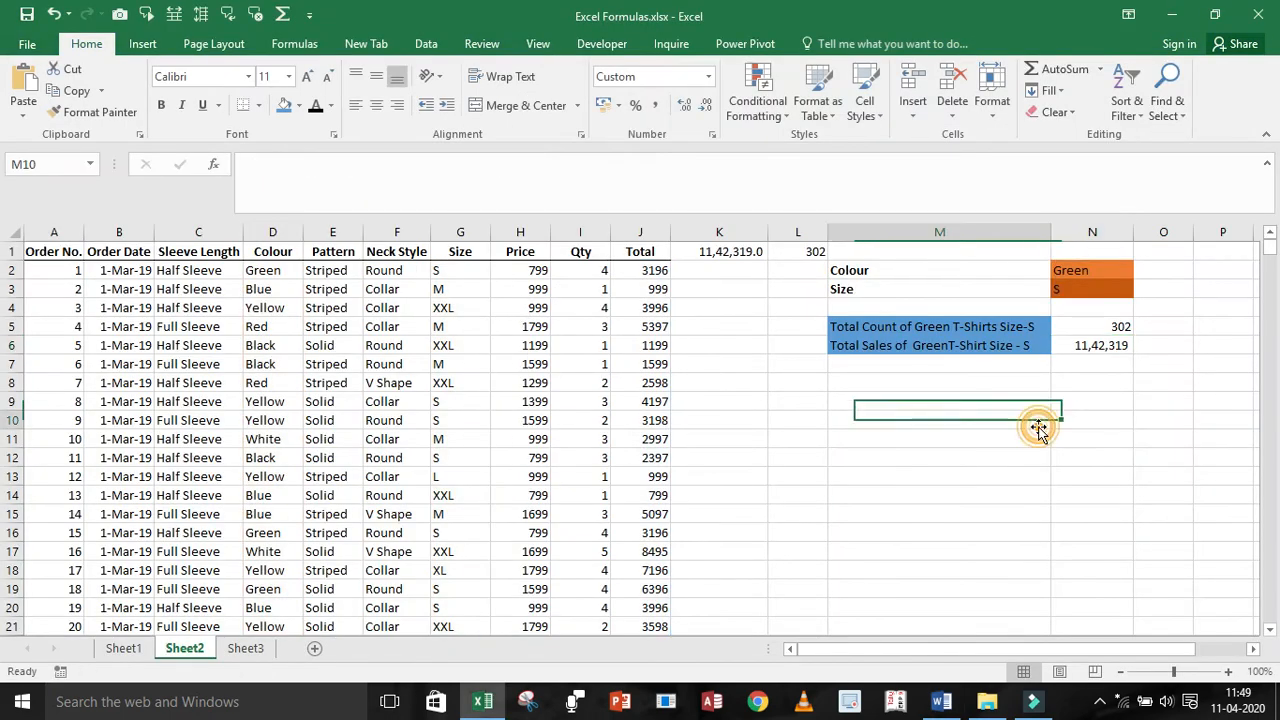
pyautogui.click(1105, 343)
pyautogui.click(563, 160)
pyautogui.hotkey('ctrl', 'a')
pyautogui.hotkey('ctrl', 'c')
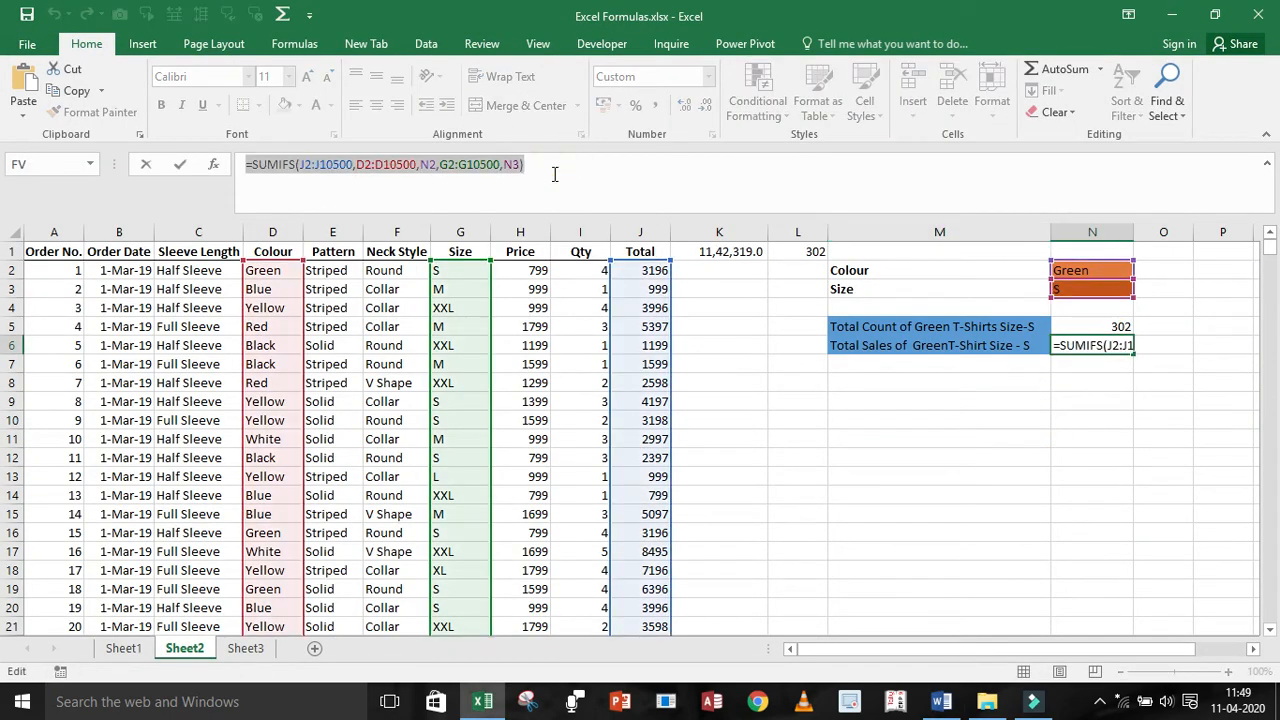
pyautogui.press('Escape')
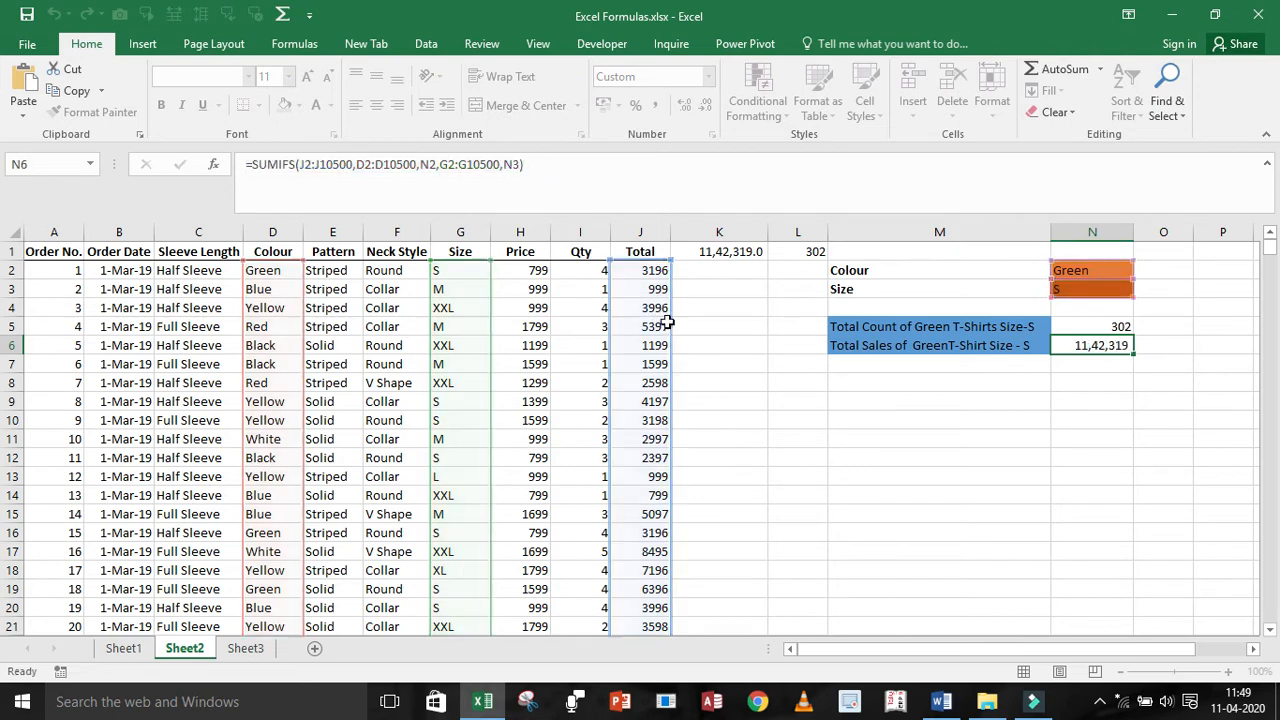
pyautogui.hotkey('alt', 'Tab')
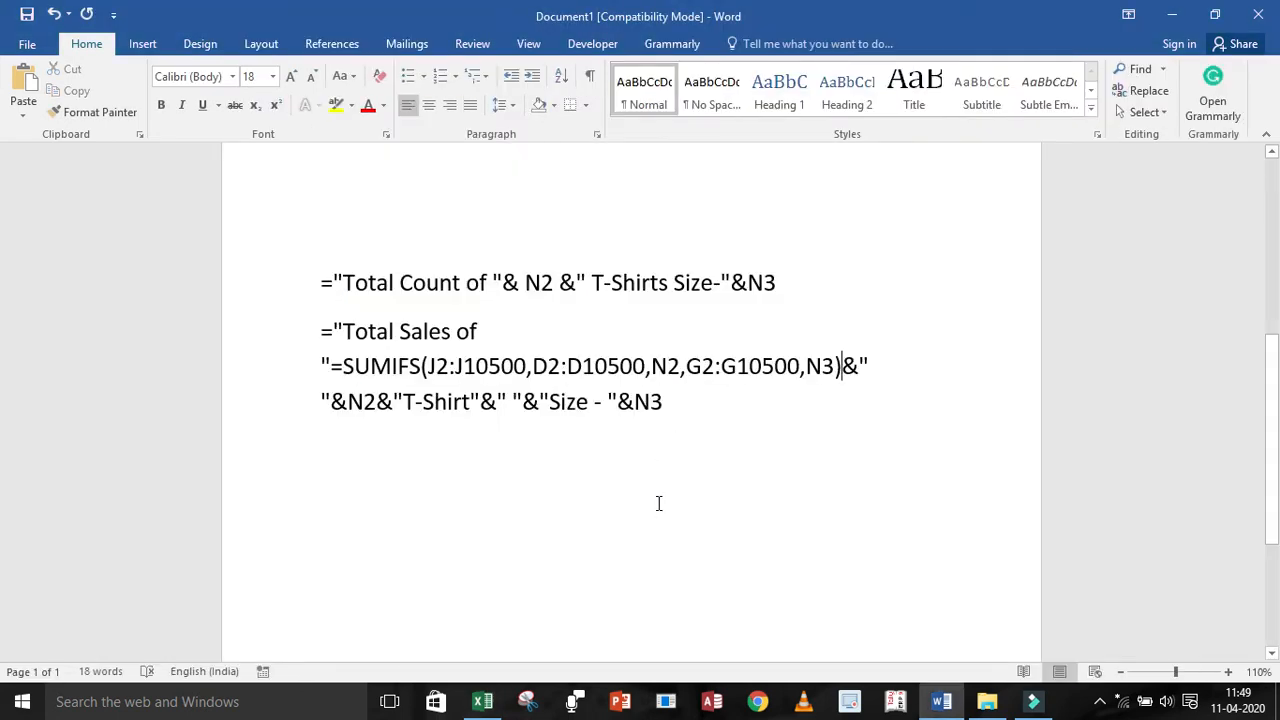
pyautogui.click(664, 407)
pyautogui.press('Return')
pyautogui.hotkey('ctrl', 'v')
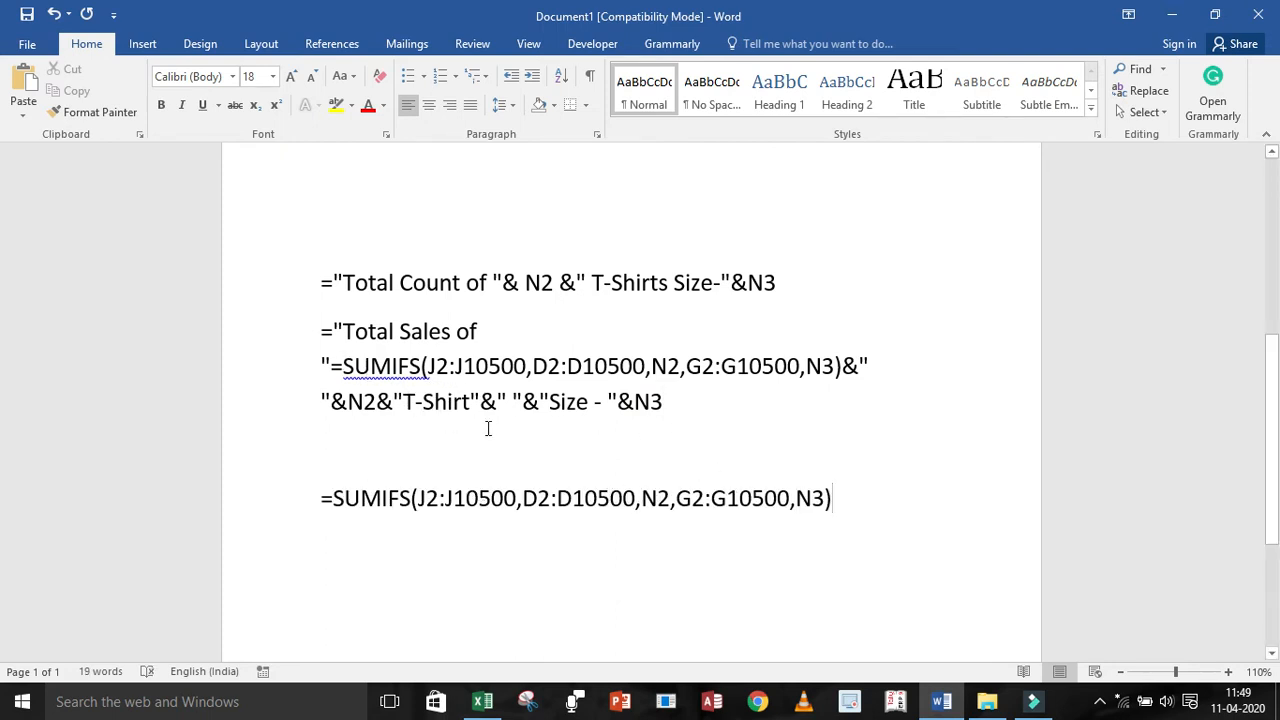
# Copy the COUNTIFS formula text from N5 in Excel and paste it into the Word document on the line above the SUMIFS formula
pyautogui.hotkey('alt', 'Tab')
pyautogui.click(1076, 322)
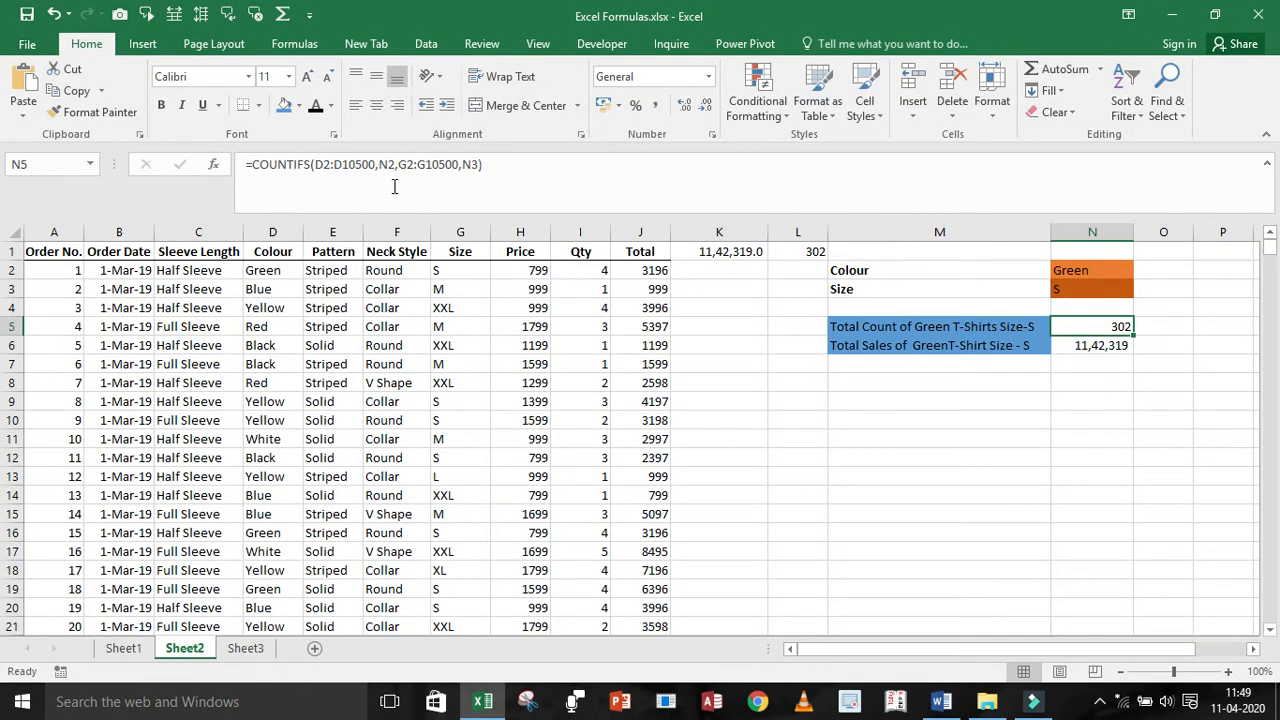
pyautogui.moveTo(486, 164); pyautogui.dragTo(245, 164)
pyautogui.hotkey('ctrl', 'c')
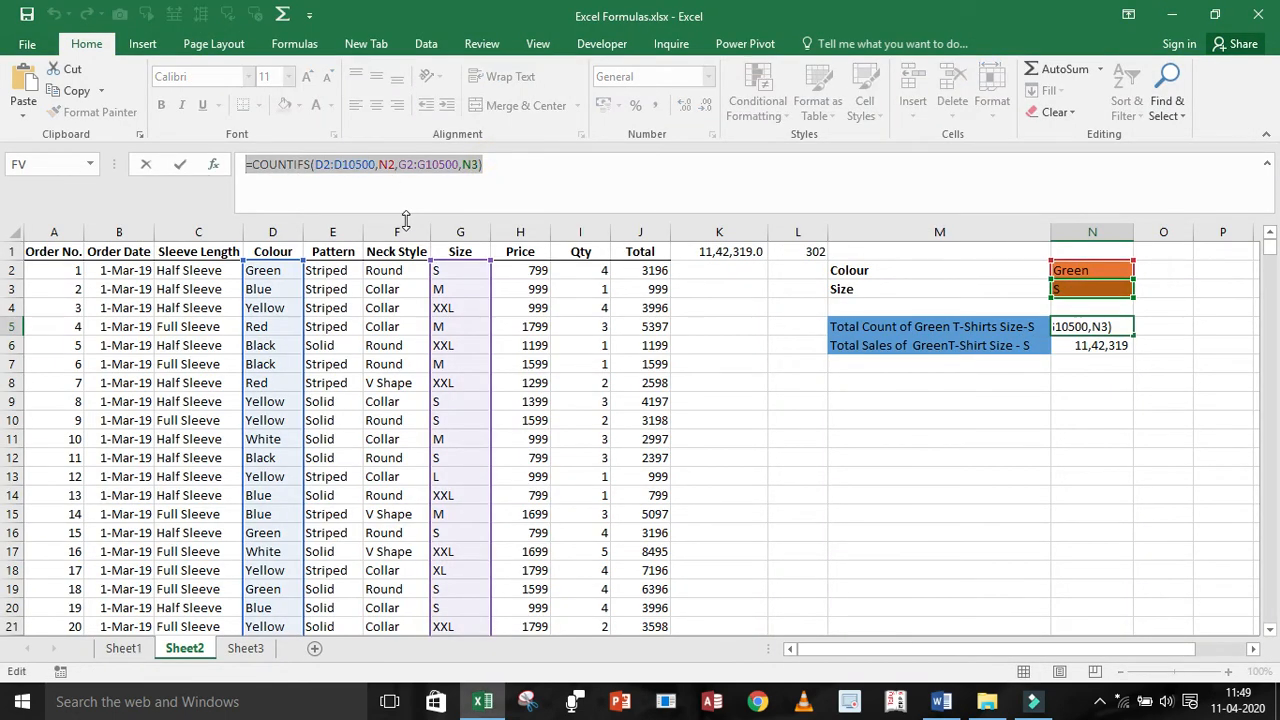
pyautogui.hotkey('alt', 'Tab')
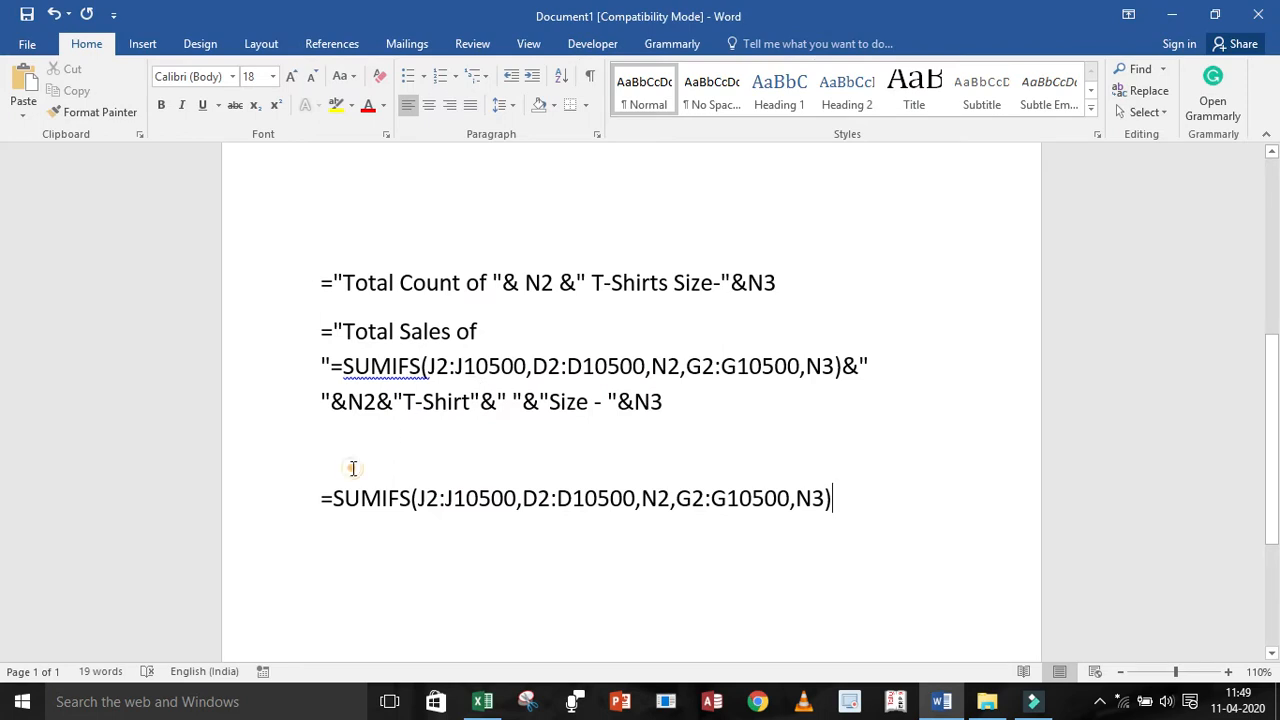
pyautogui.click(354, 464)
pyautogui.hotkey('ctrl', 'v')
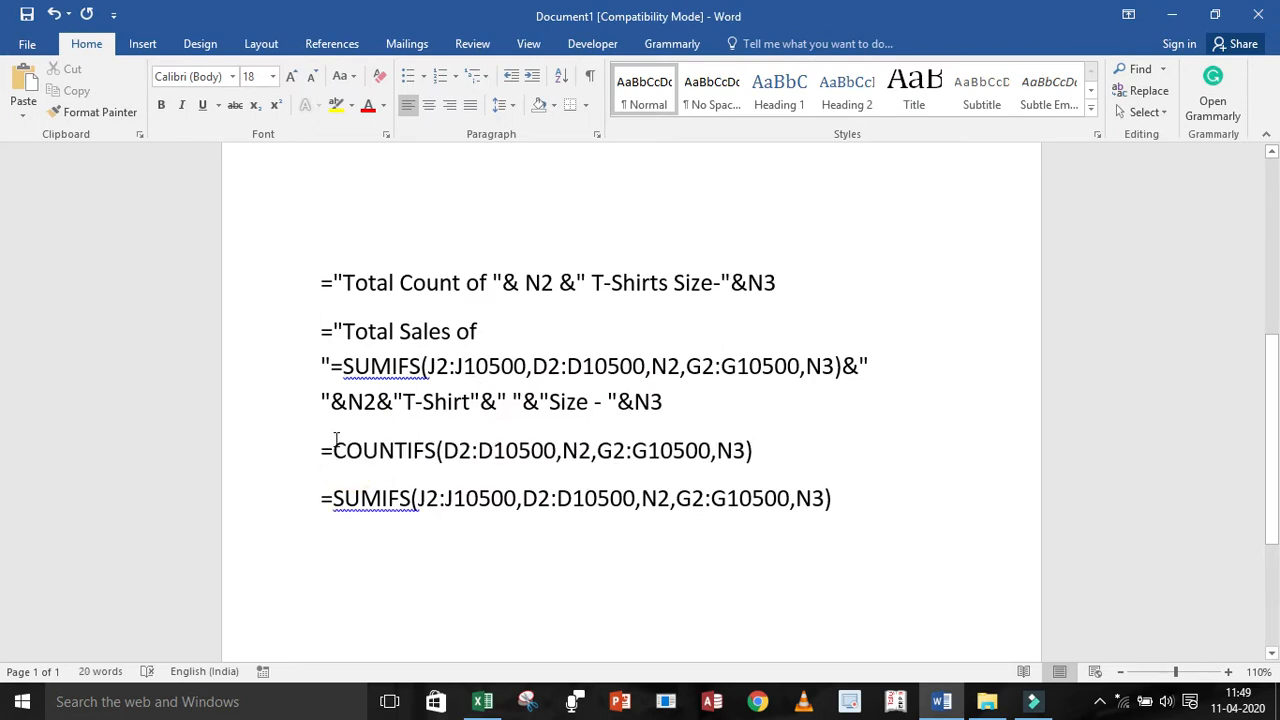
# Insert two blank lines between the Total Sales label formula and the COUNTIFS formula
pyautogui.click(706, 400)
pyautogui.press('Return')
pyautogui.press('Return')
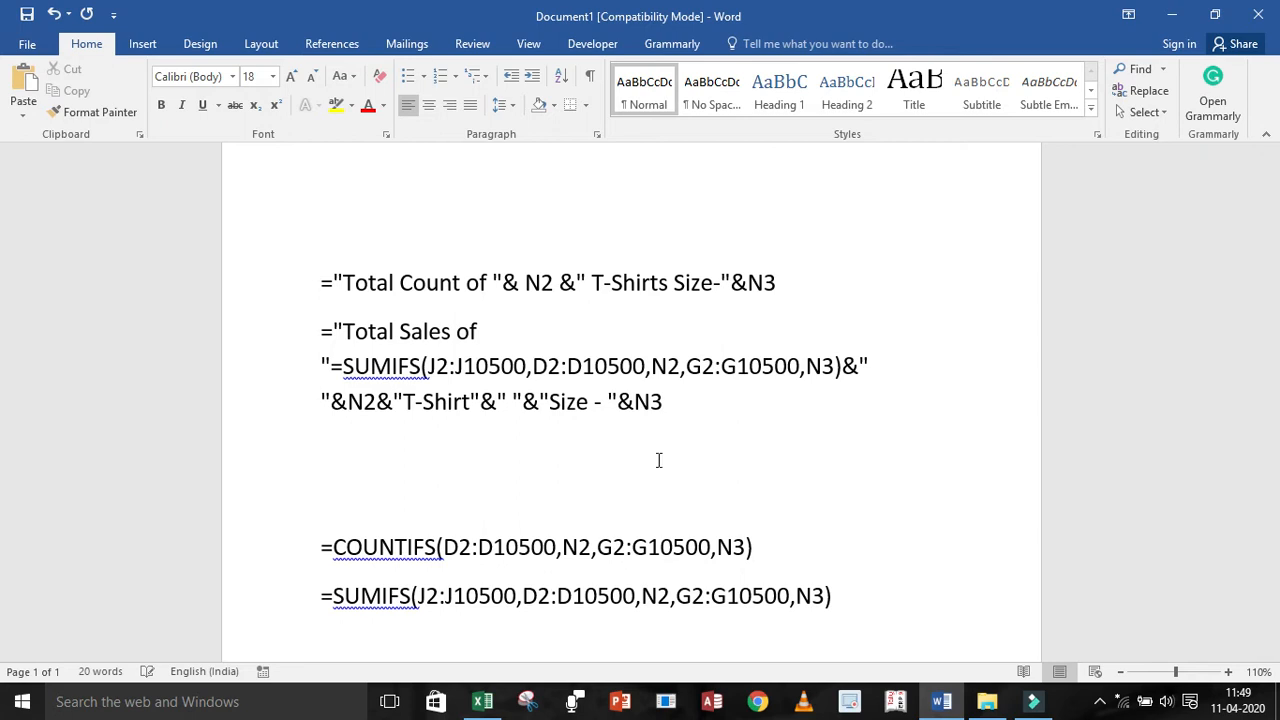
# Review the standalone COUNTIFS and SUMIFS formulas in the Word document
pyautogui.click(306, 544)
pyautogui.scroll(-2, 800, 547)
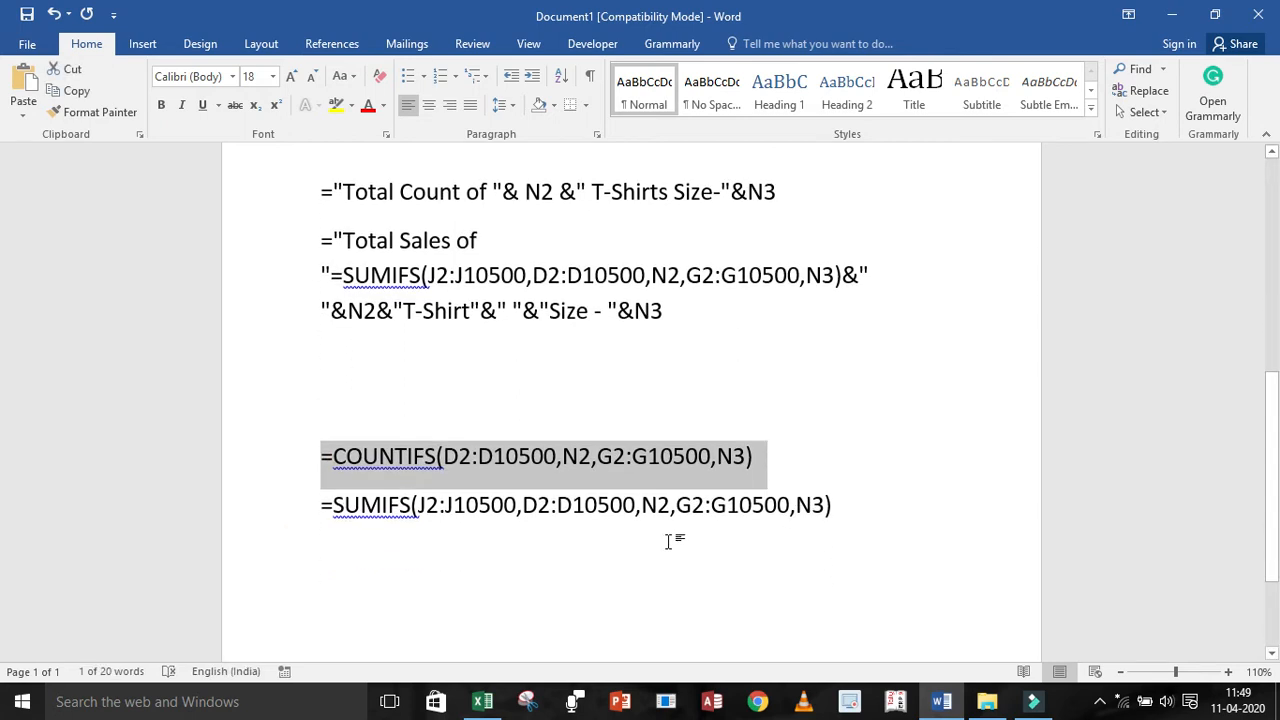
pyautogui.click(312, 511)
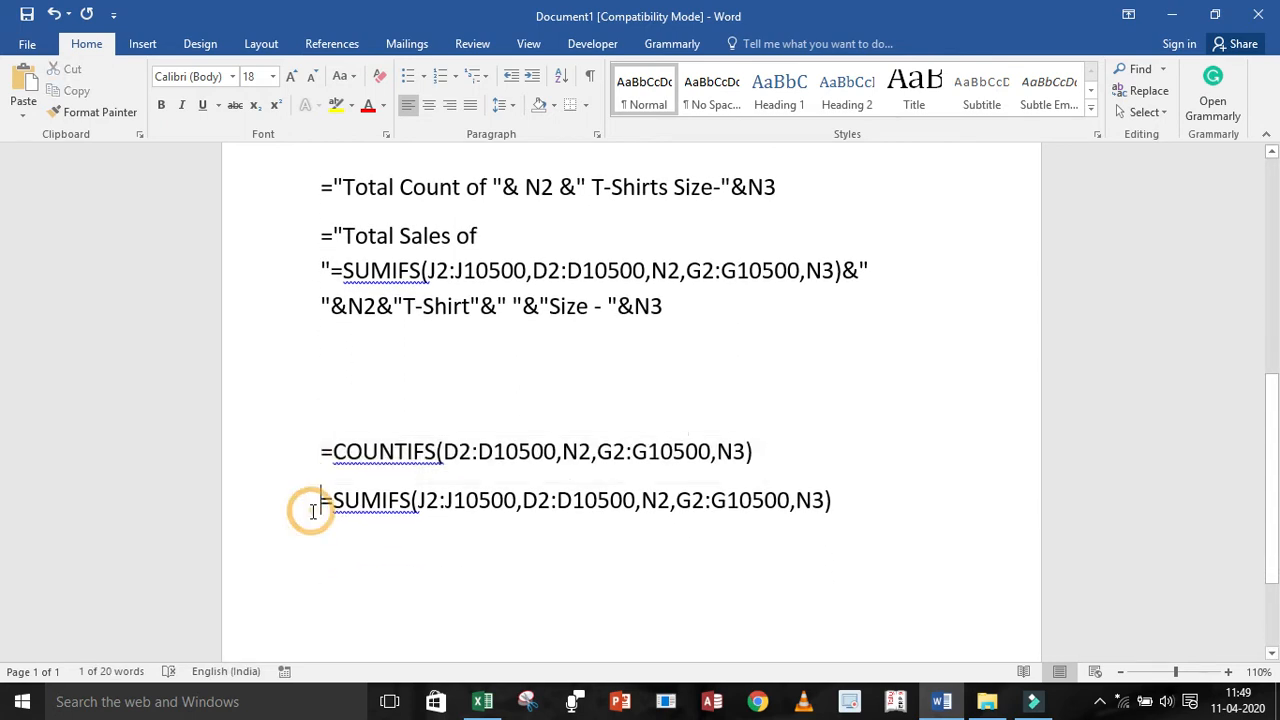
pyautogui.moveTo(314, 503); pyautogui.dragTo(882, 508)
pyautogui.click(882, 508)
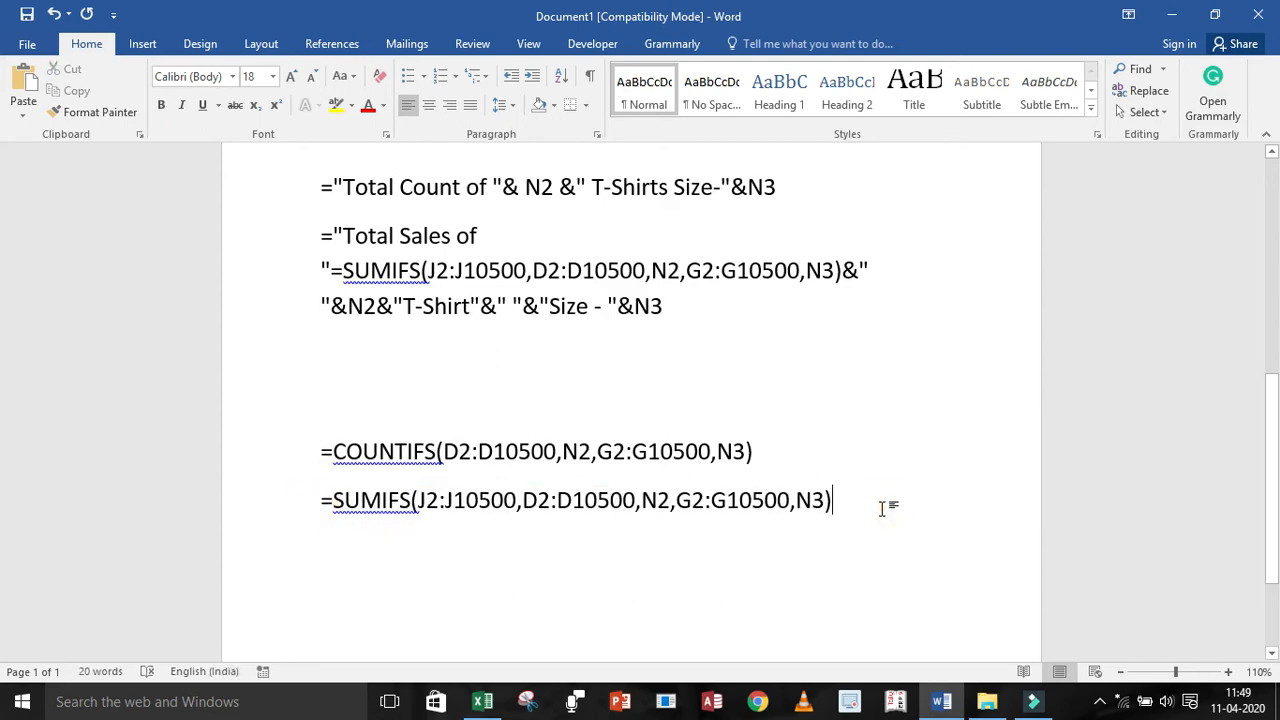
# Return to the Excel workbook, set the Colour in N2 to Blue, and check the count and sales results in N5 and N6
pyautogui.hotkey('alt', 'Tab')
pyautogui.click(1005, 457)
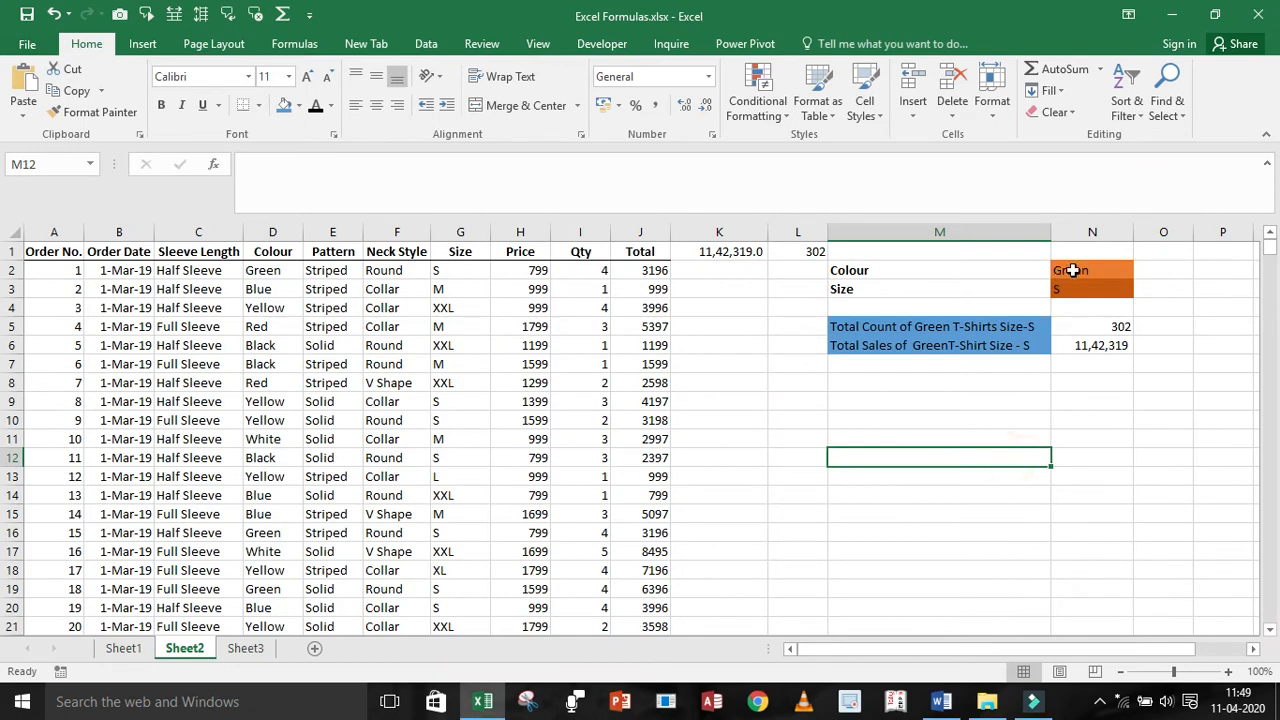
pyautogui.click(1071, 271)
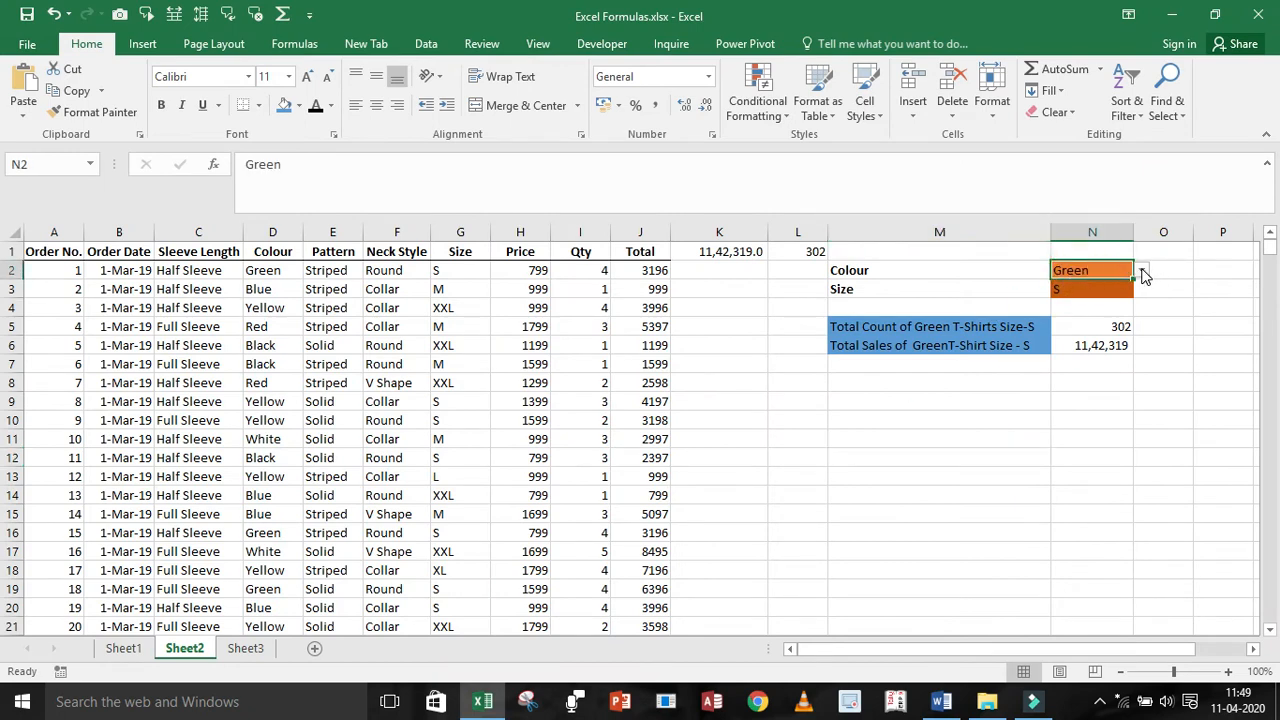
pyautogui.click(1142, 270)
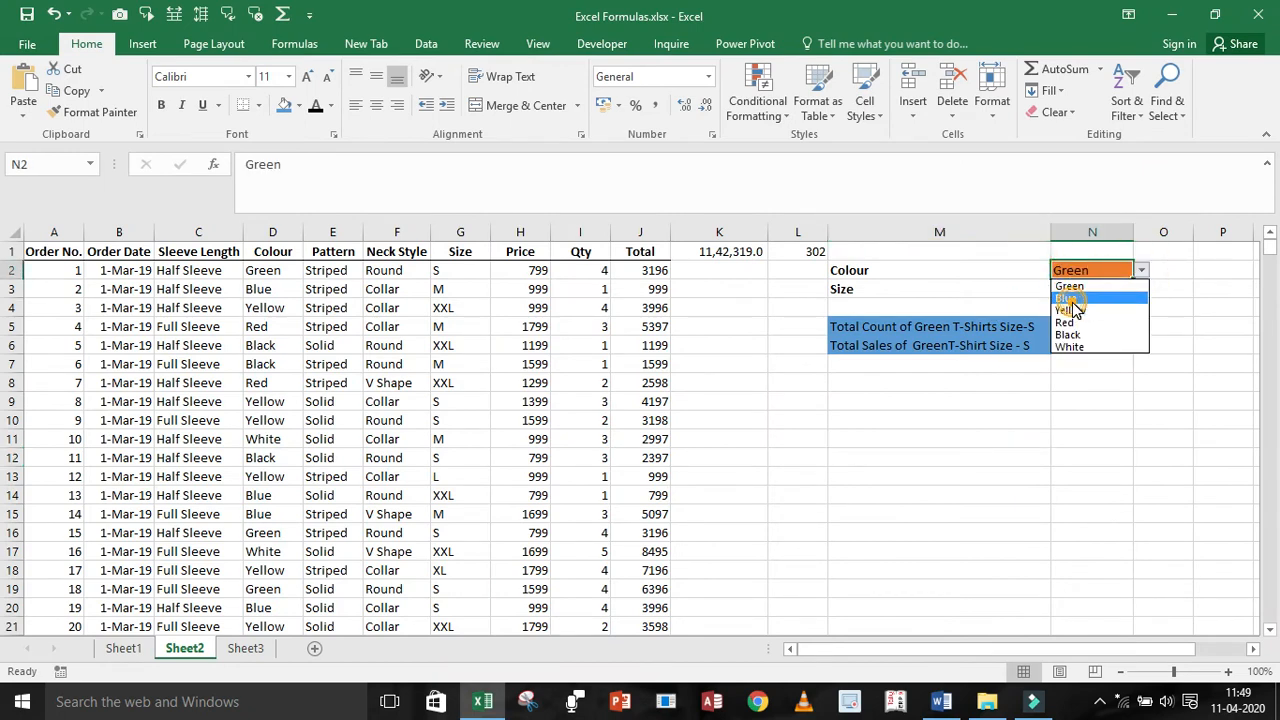
pyautogui.click(1068, 299)
pyautogui.click(1100, 289)
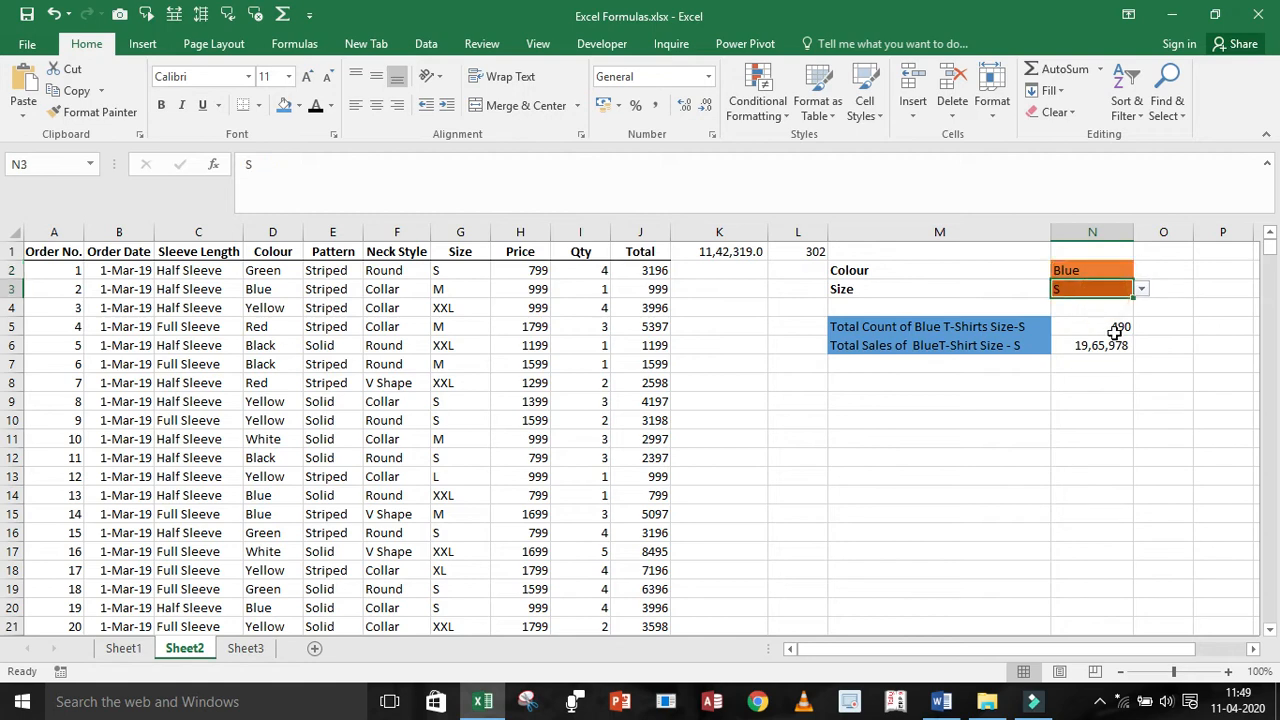
pyautogui.click(1115, 330)
pyautogui.click(1105, 345)
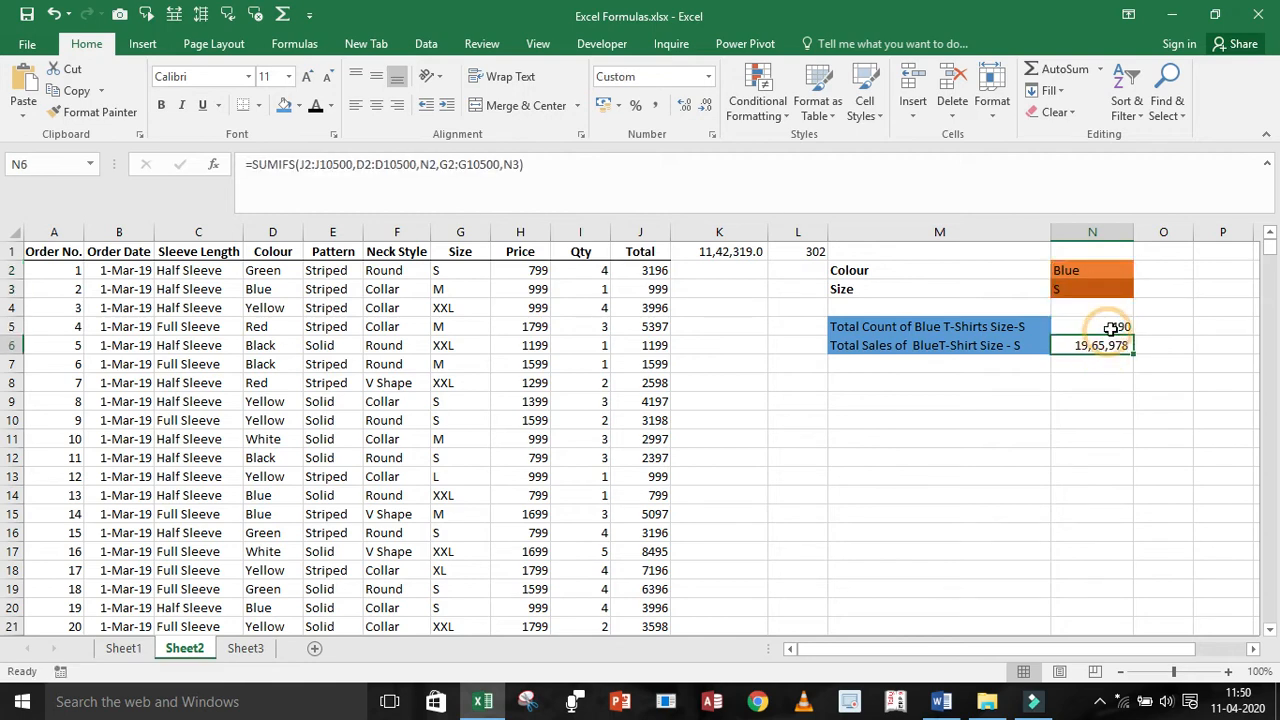
pyautogui.click(1111, 329)
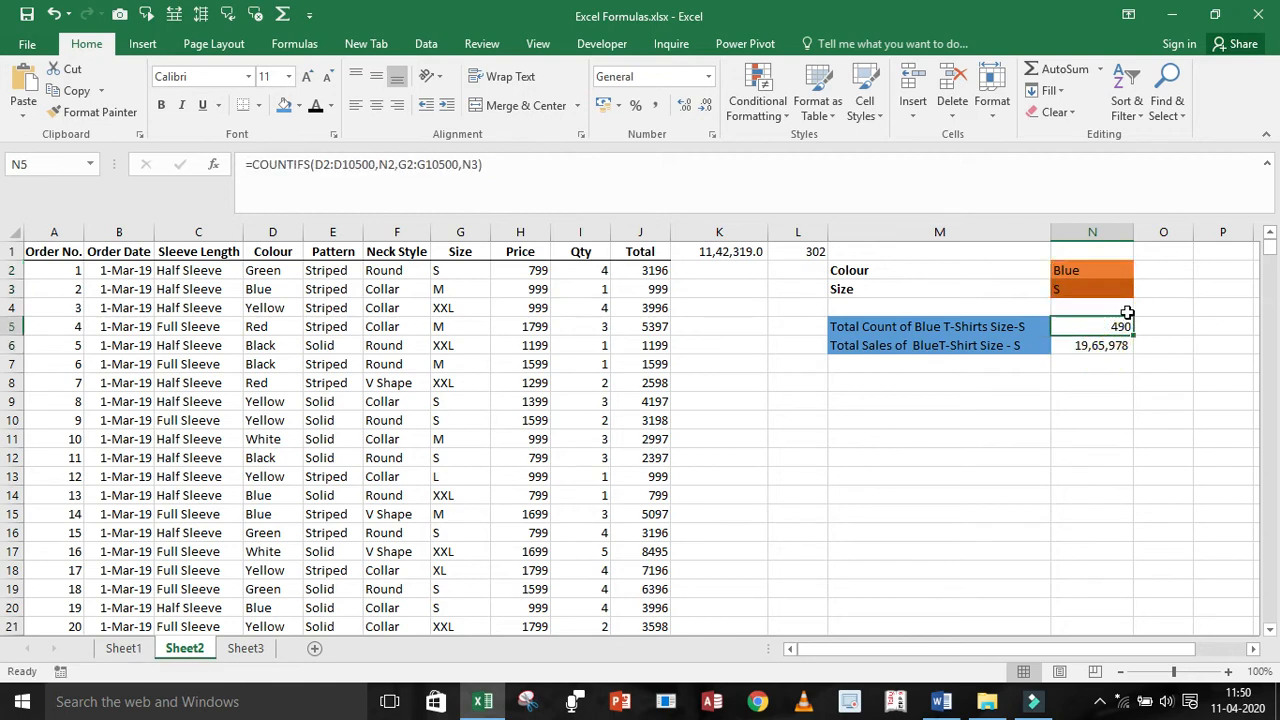
pyautogui.click(1082, 346)
# Set the Size in N3 to XXL and check the total sales result in N6
pyautogui.click(1130, 290)
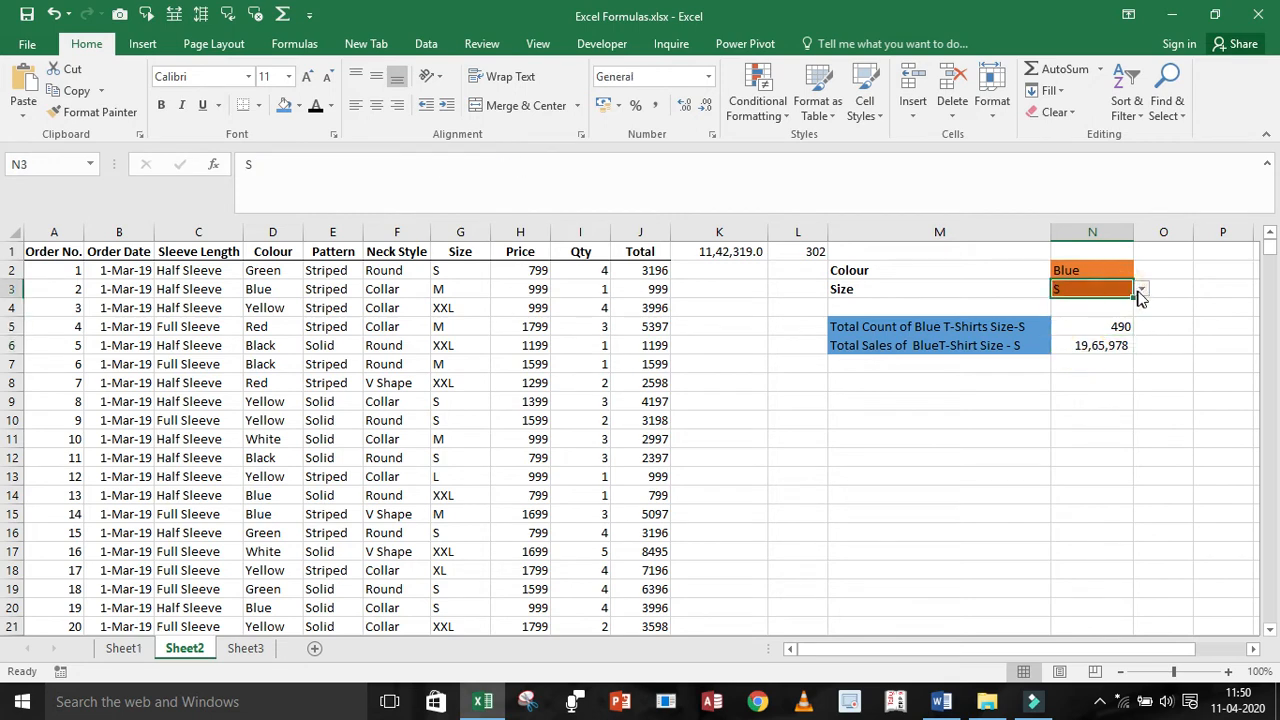
pyautogui.click(1140, 290)
pyautogui.click(1097, 338)
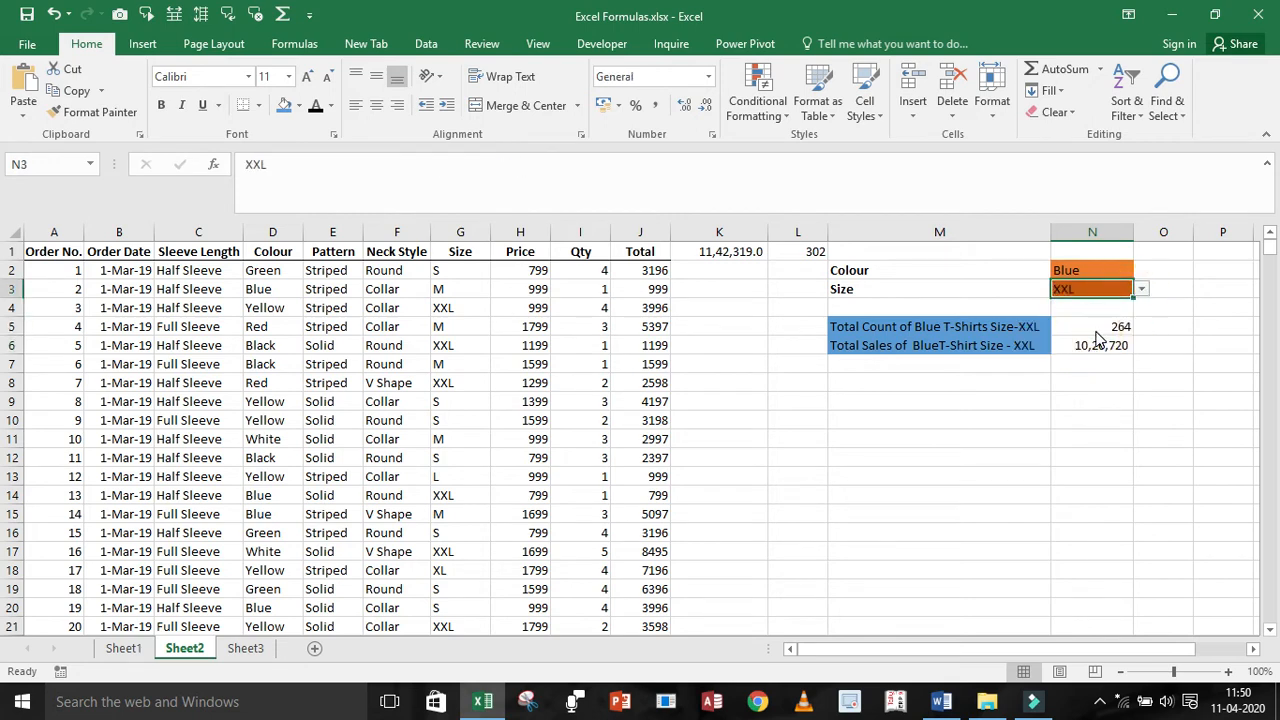
pyautogui.click(1060, 380)
pyautogui.click(1092, 345)
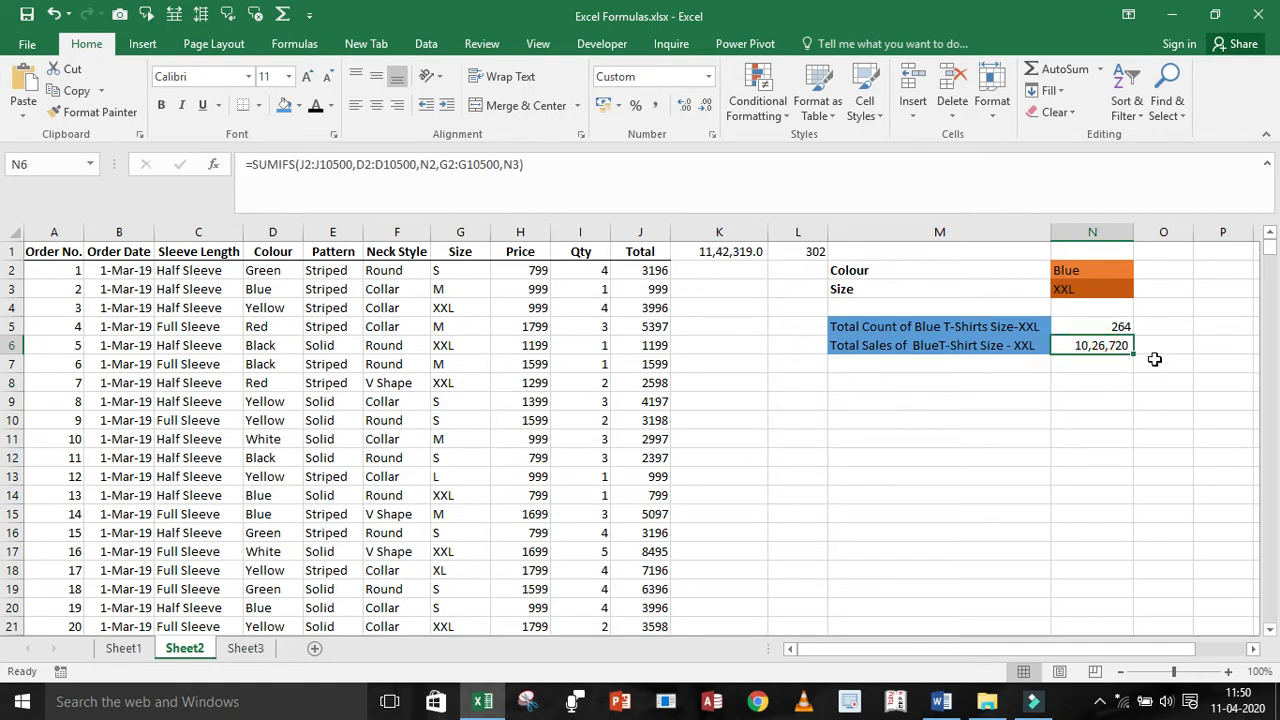
# Copy the total sales result from N6 and paste it into K1 as values only
pyautogui.press('Up')
pyautogui.press('Down')
pyautogui.hotkey('ctrl', 'c')
pyautogui.press('Up')
pyautogui.press('Up')
pyautogui.press('Up')
pyautogui.press('Up')
pyautogui.press('Up')
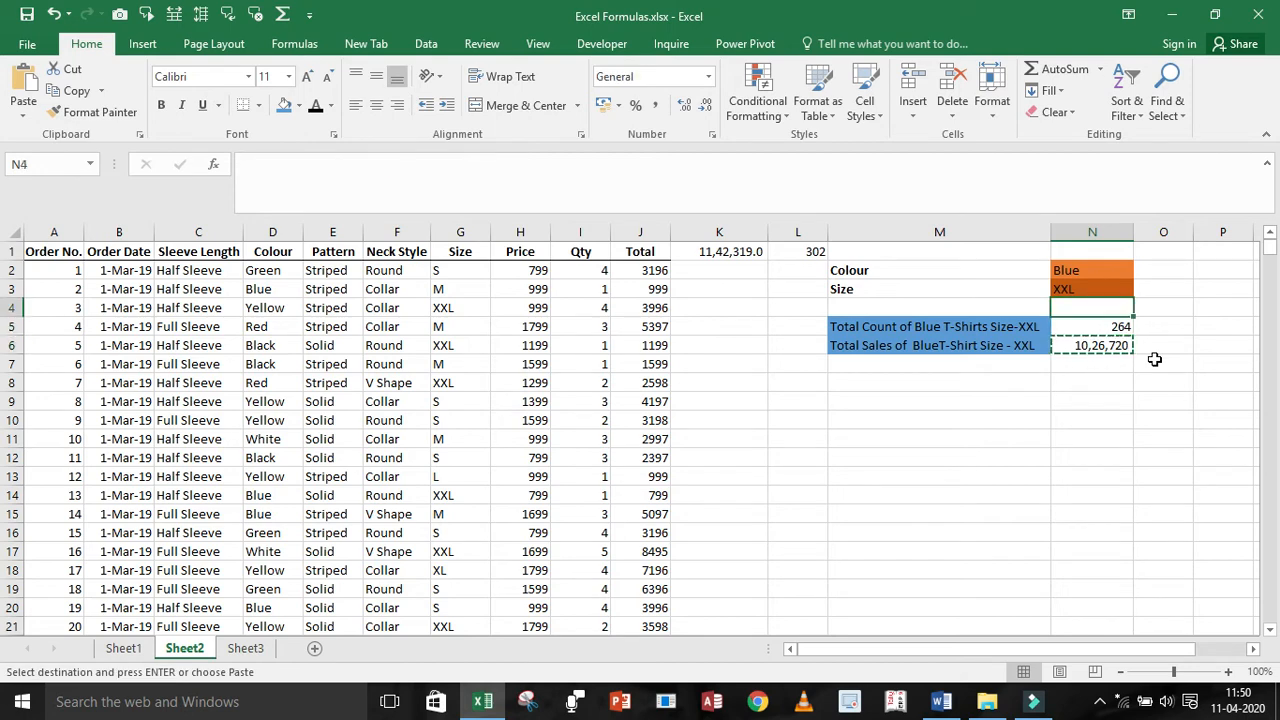
pyautogui.press('Left')
pyautogui.press('Left')
pyautogui.press('Left')
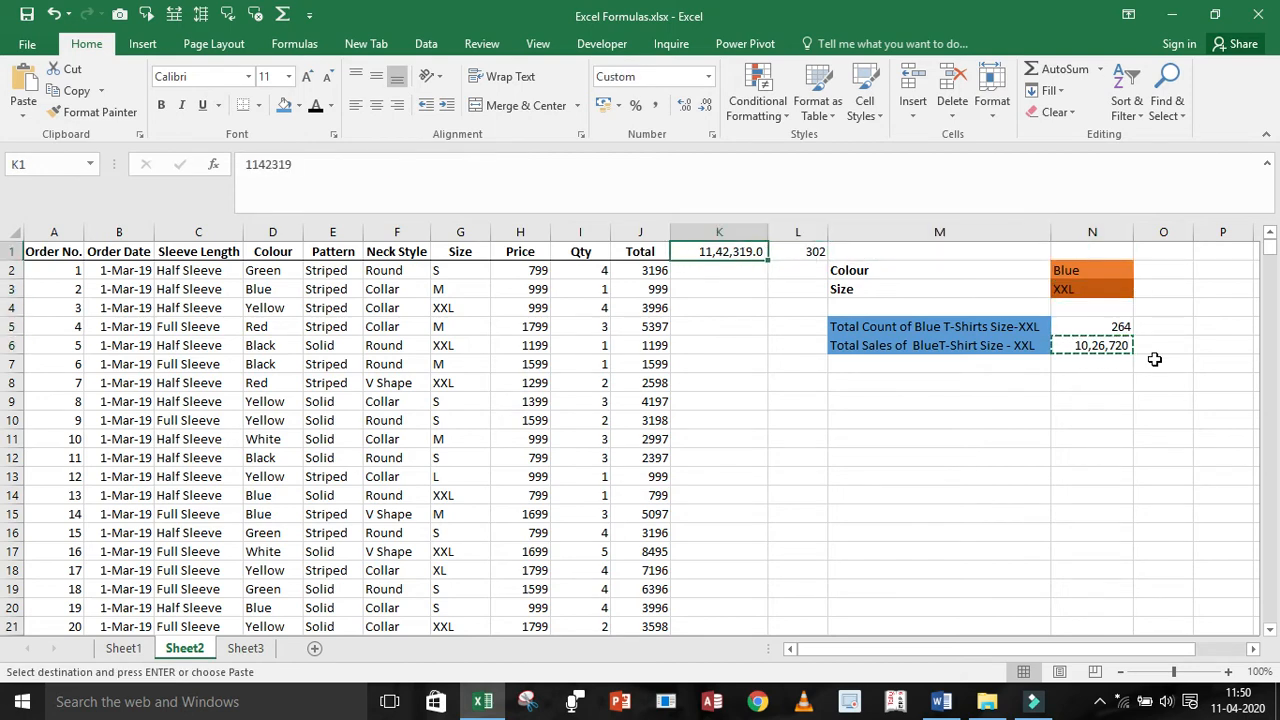
pyautogui.hotkey('ctrl', 'alt', 'v')
pyautogui.press('Down')
pyautogui.press('Down')
pyautogui.press('Return')
pyautogui.press('Escape')
# Copy the total count result from N5 and paste it into L1 as values only
pyautogui.press('Right')
pyautogui.press('Right')
pyautogui.press('Right')
pyautogui.press('Right')
pyautogui.press('Down')
pyautogui.press('Down')
pyautogui.press('Down')
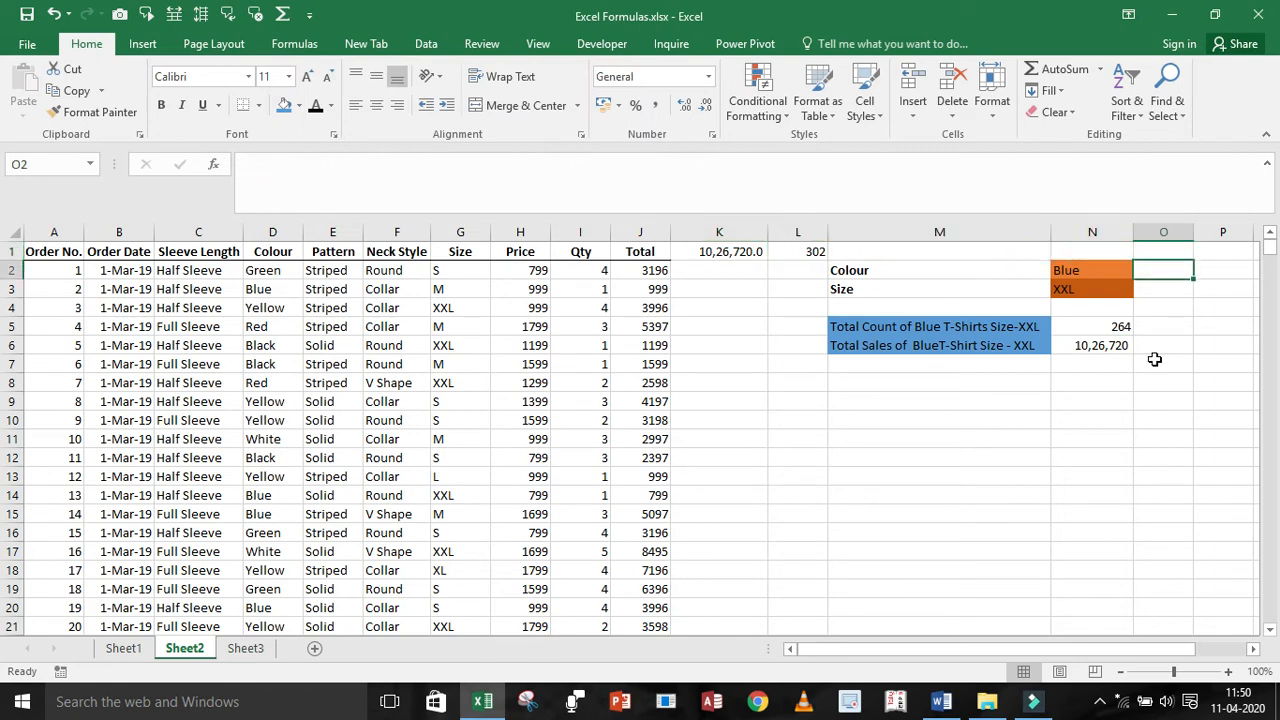
pyautogui.press('Left')
pyautogui.press('Down')
pyautogui.hotkey('ctrl', 'c')
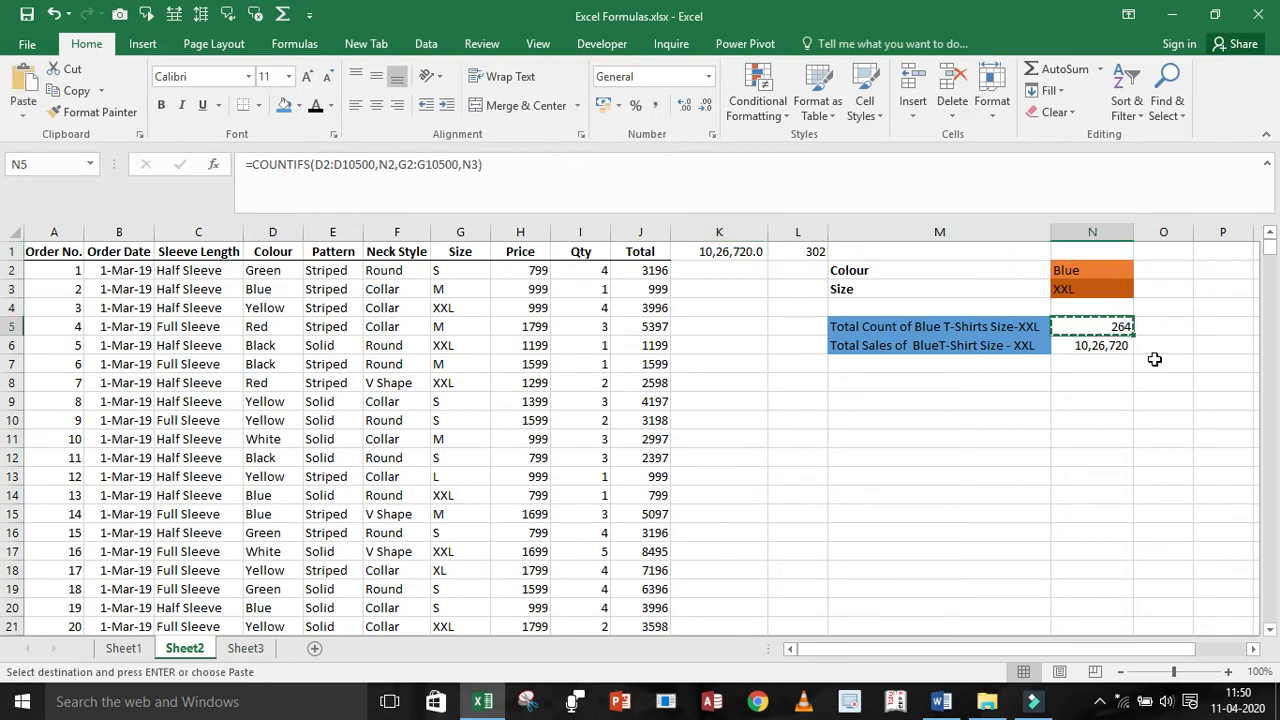
pyautogui.press('Up')
pyautogui.press('Up')
pyautogui.press('Up')
pyautogui.press('Up')
pyautogui.press('Left')
pyautogui.press('Left')
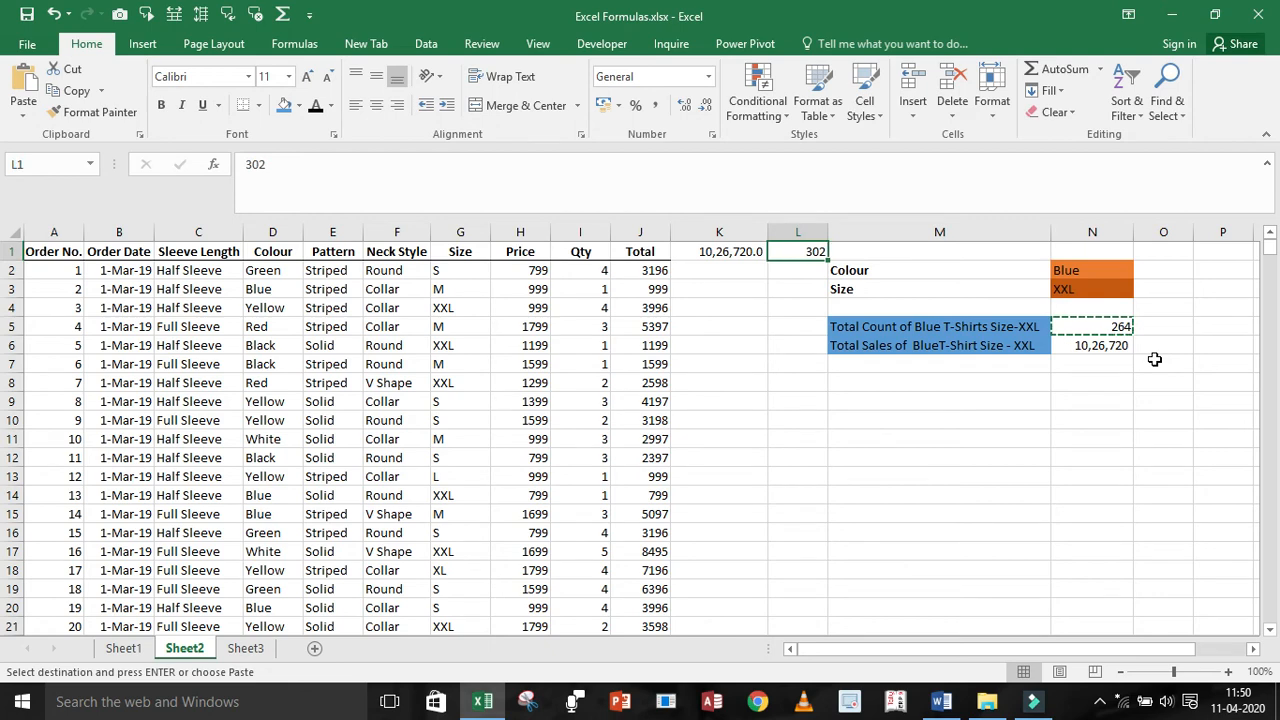
pyautogui.hotkey('ctrl', 'alt', 'v')
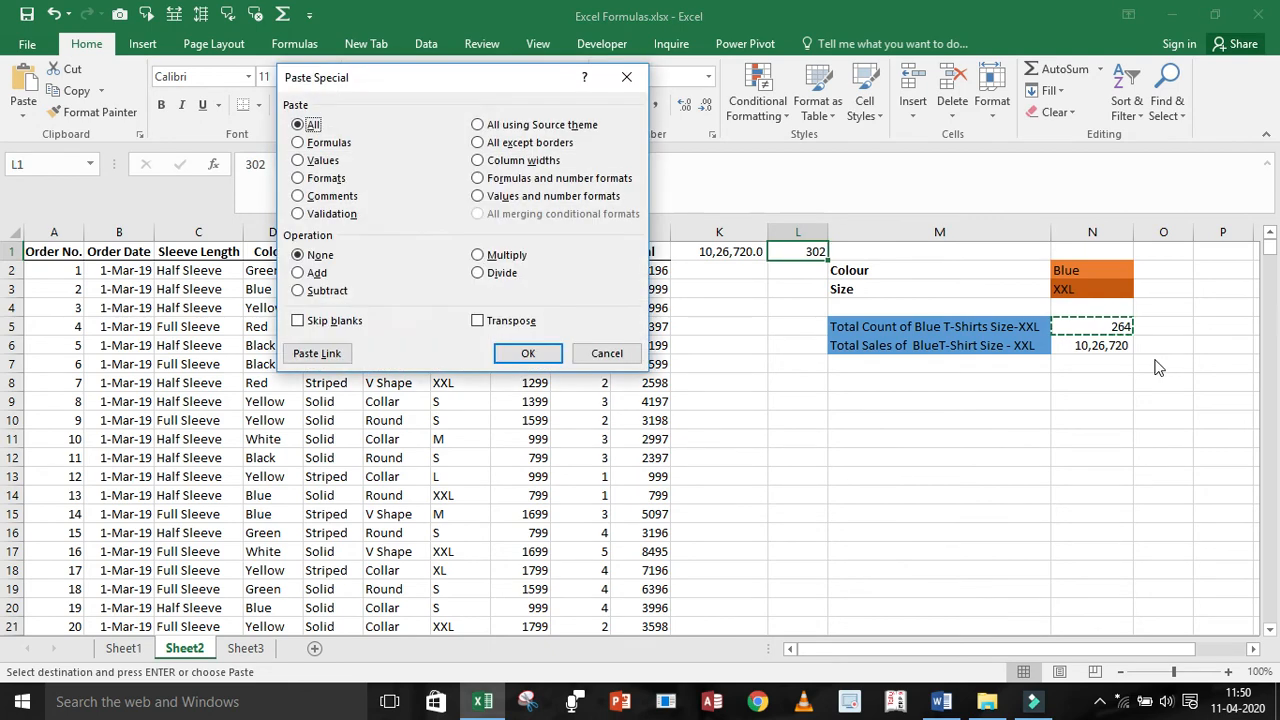
pyautogui.press('Down')
pyautogui.press('Down')
pyautogui.press('Return')
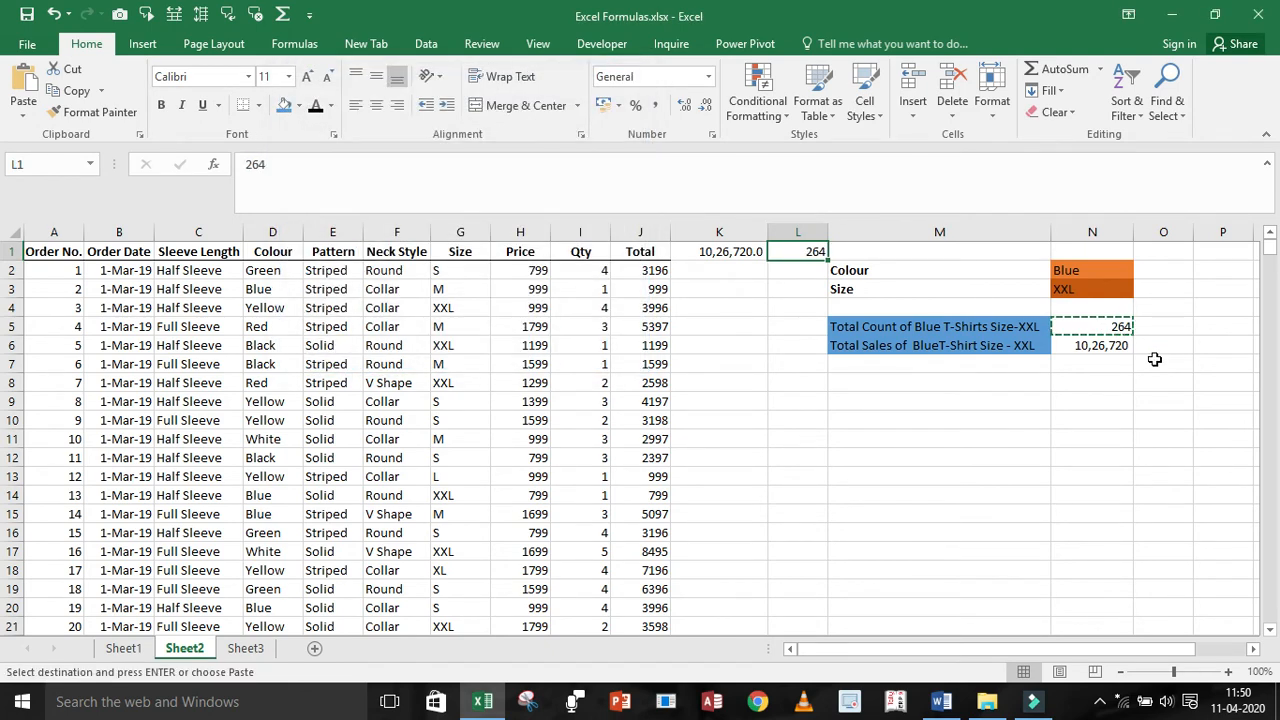
# Reduce the number format of the pasted sales value in K1 to no decimal places
pyautogui.click(707, 253)
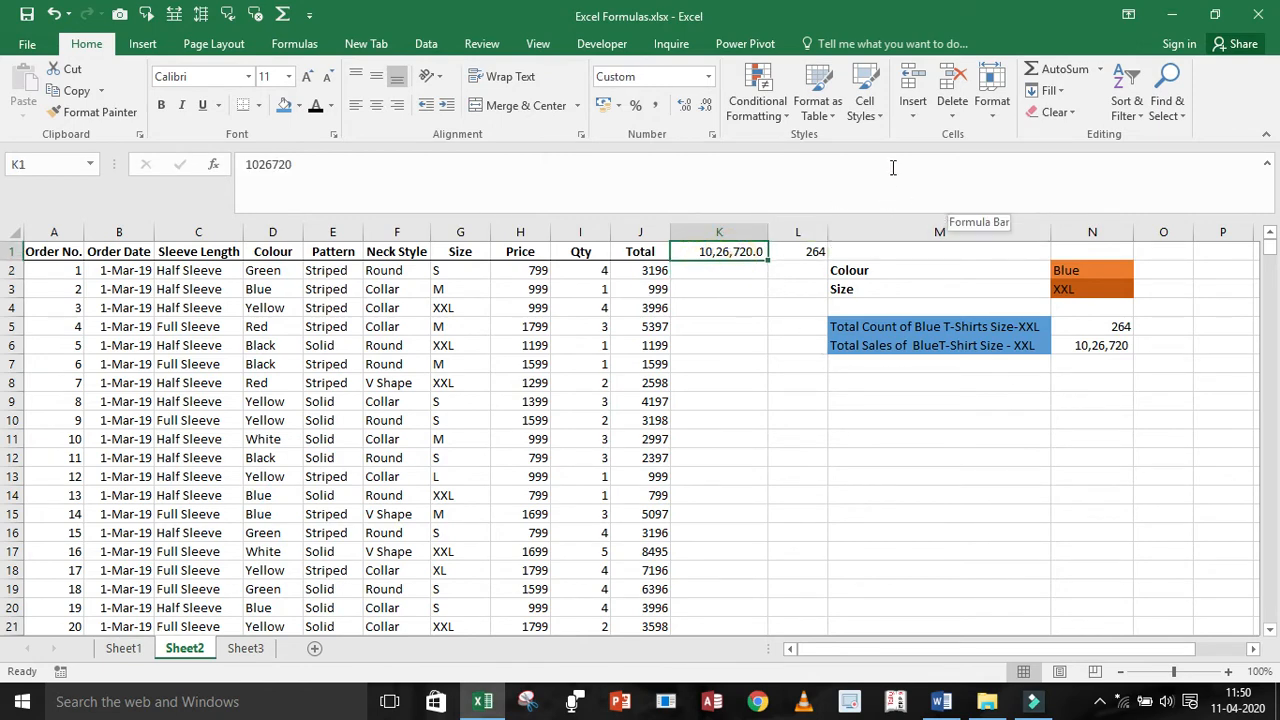
pyautogui.click(707, 105)
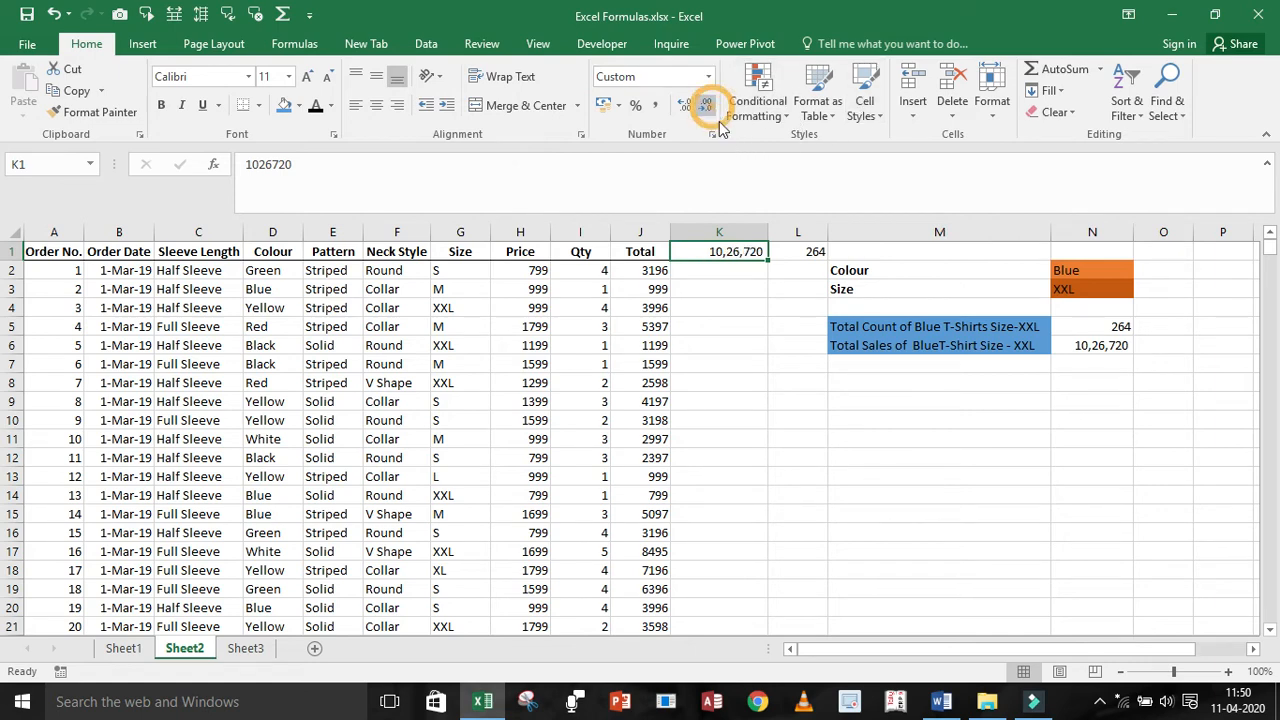
pyautogui.click(797, 400)
pyautogui.click(690, 251)
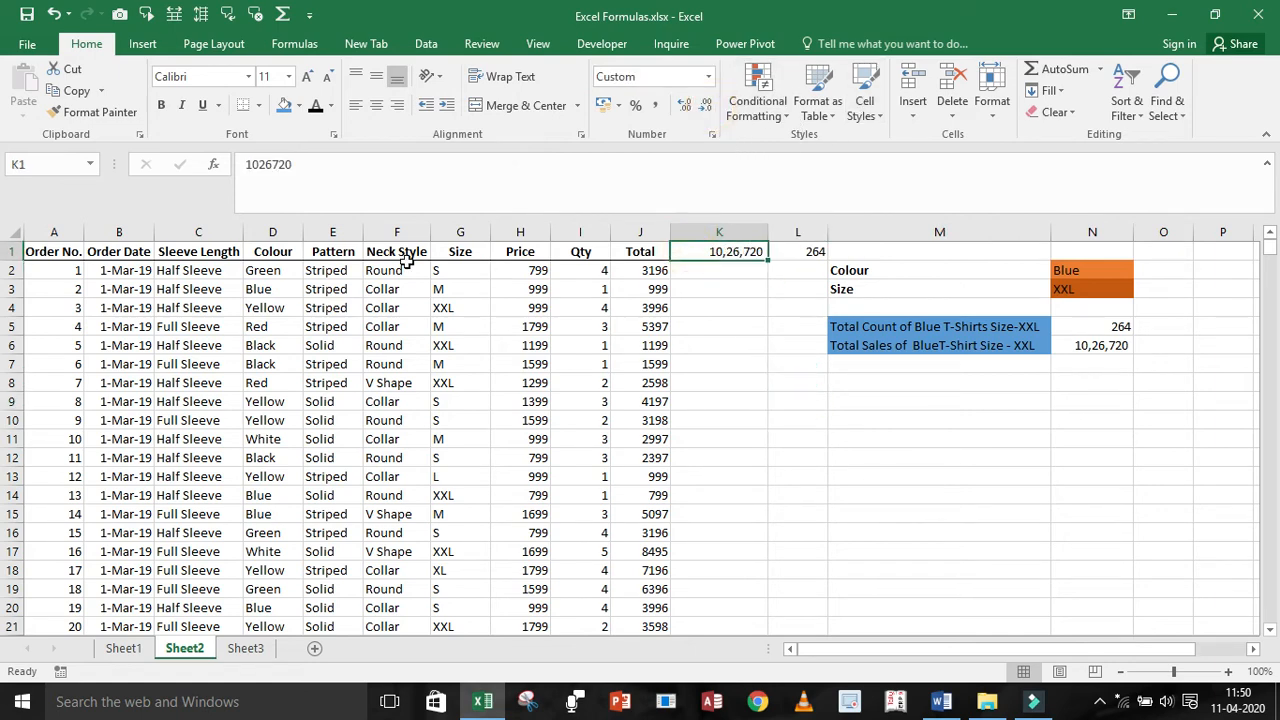
# Add filters to the table's header row from Order No. to Total (A1:J1)
pyautogui.click(630, 251)
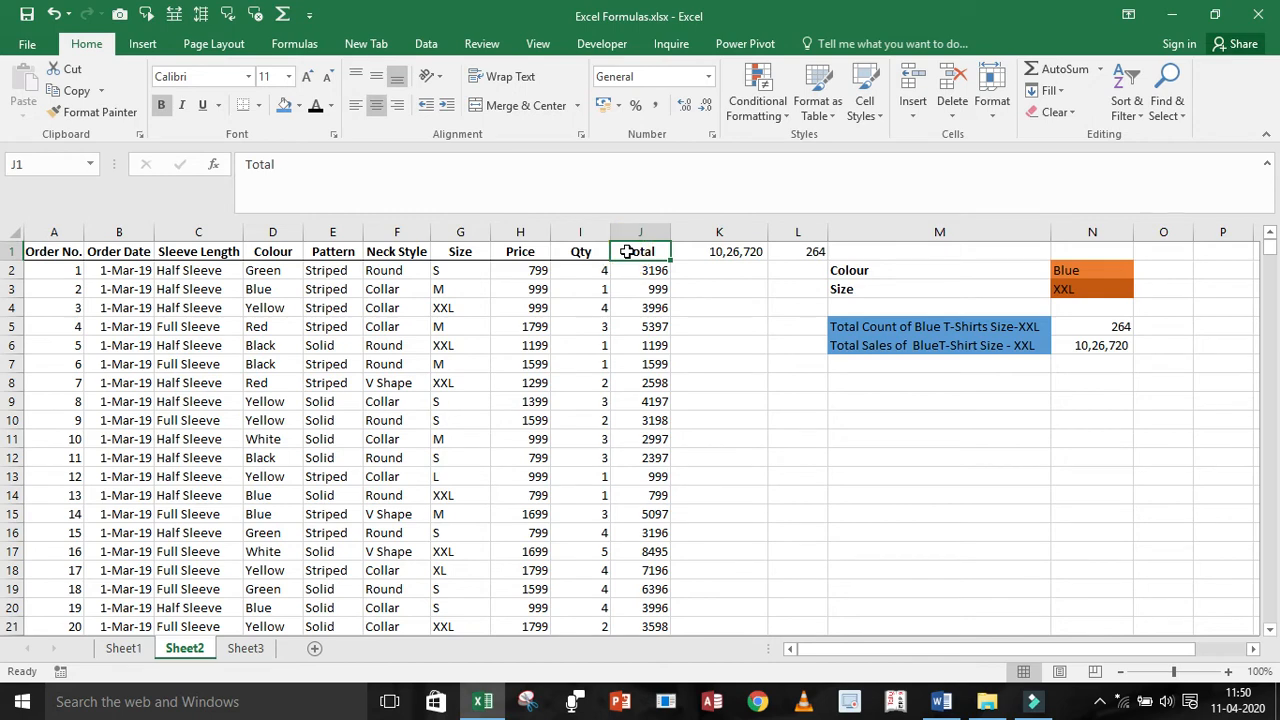
pyautogui.hotkey('ctrl', 'shift', 'Left')
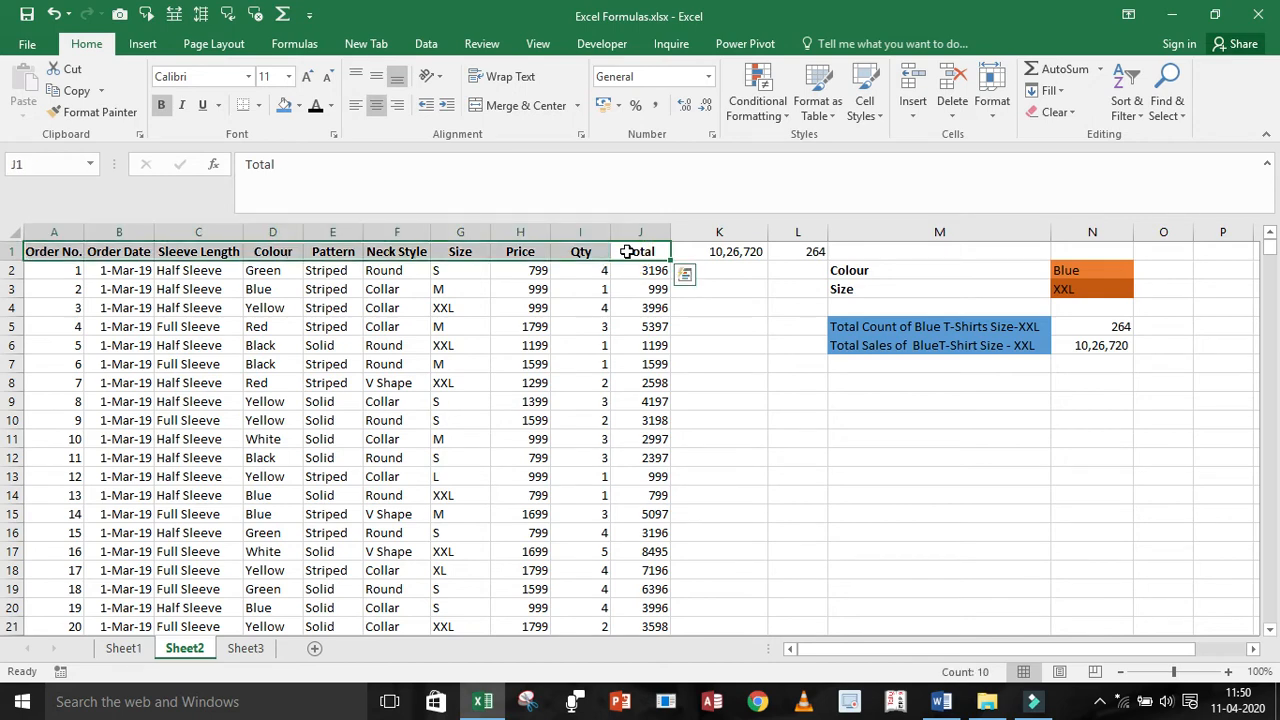
pyautogui.hotkey('ctrl', 'shift', 'l')
pyautogui.click(748, 364)
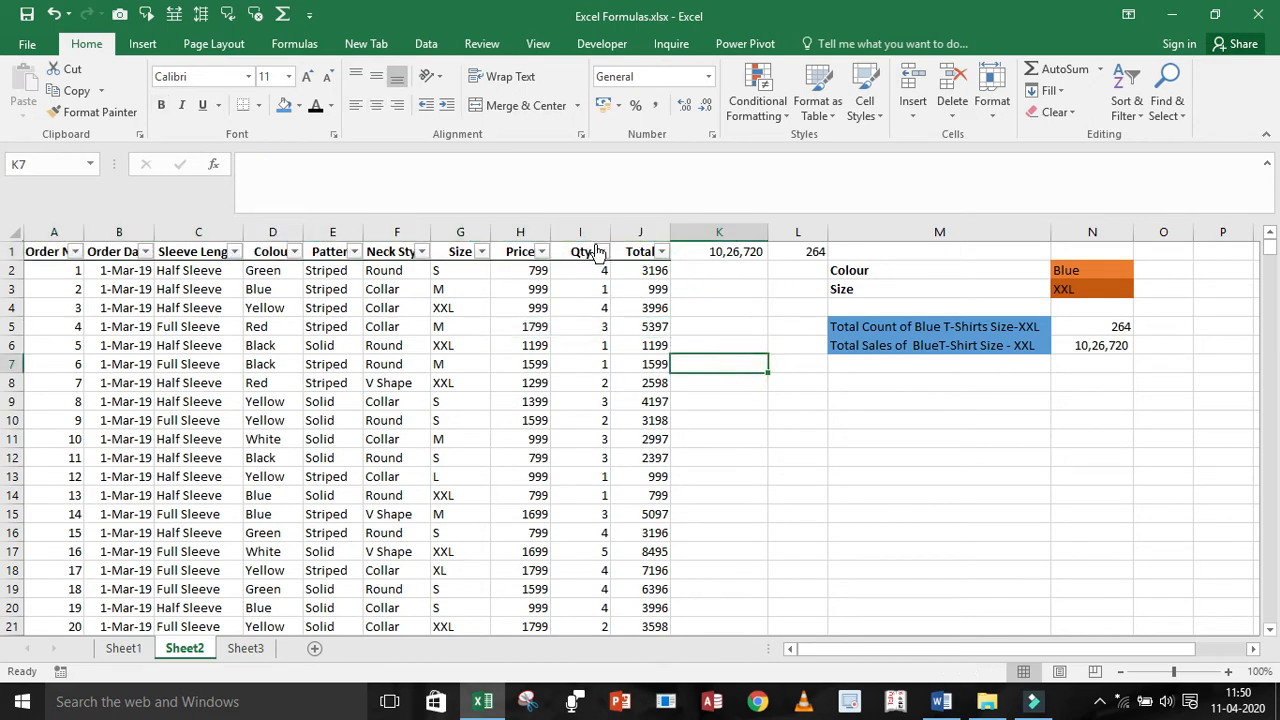
# Filter the table to show only Black in the Colour column and XXL in the Size column
pyautogui.click(298, 252)
pyautogui.click(137, 433)
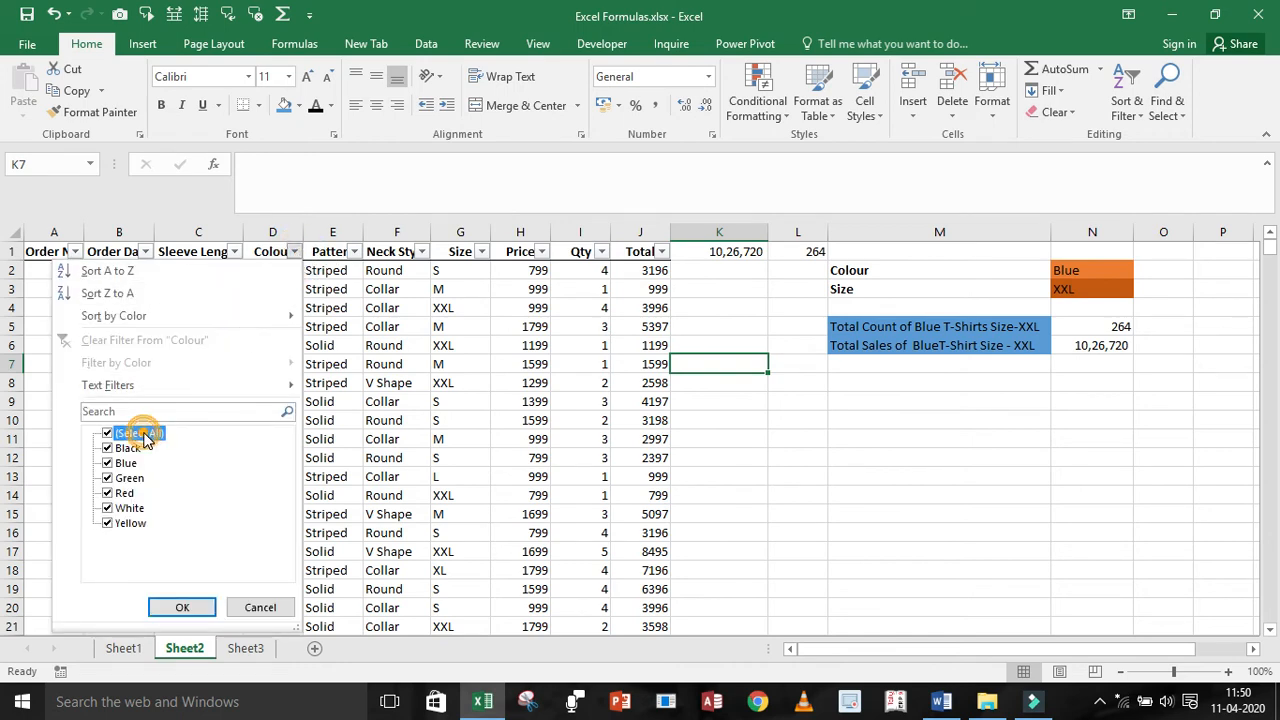
pyautogui.click(116, 448)
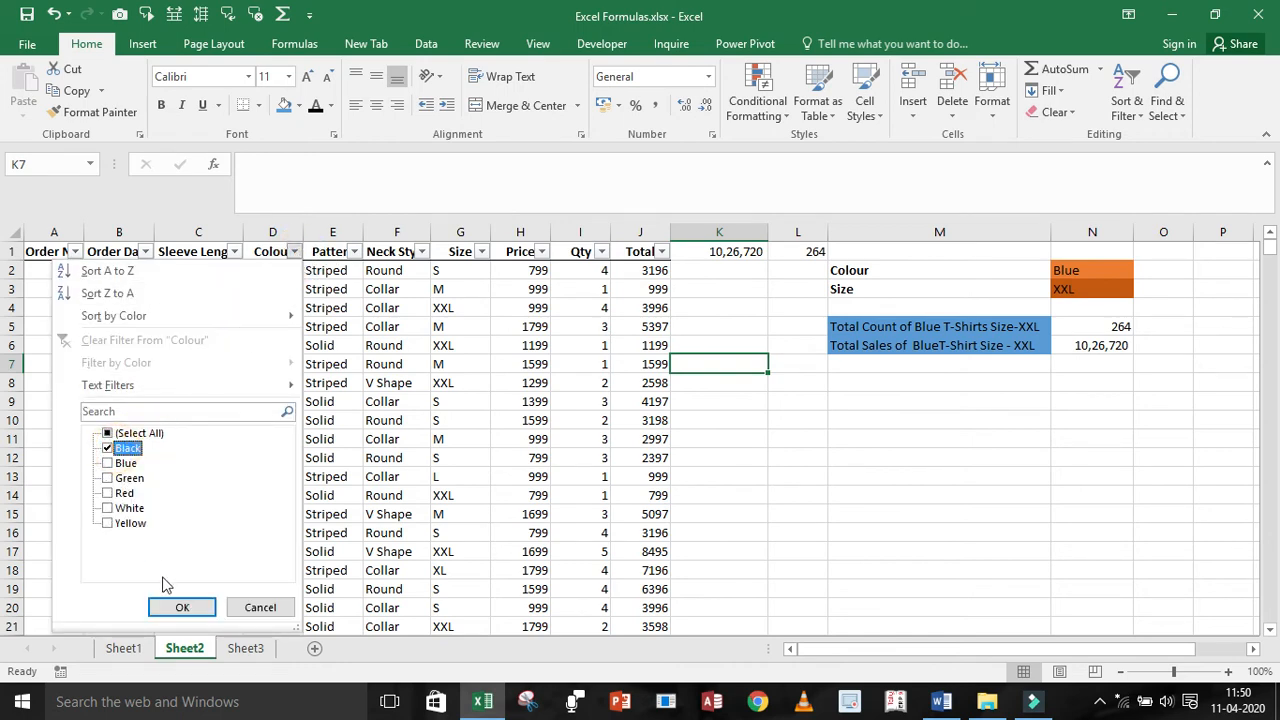
pyautogui.click(175, 607)
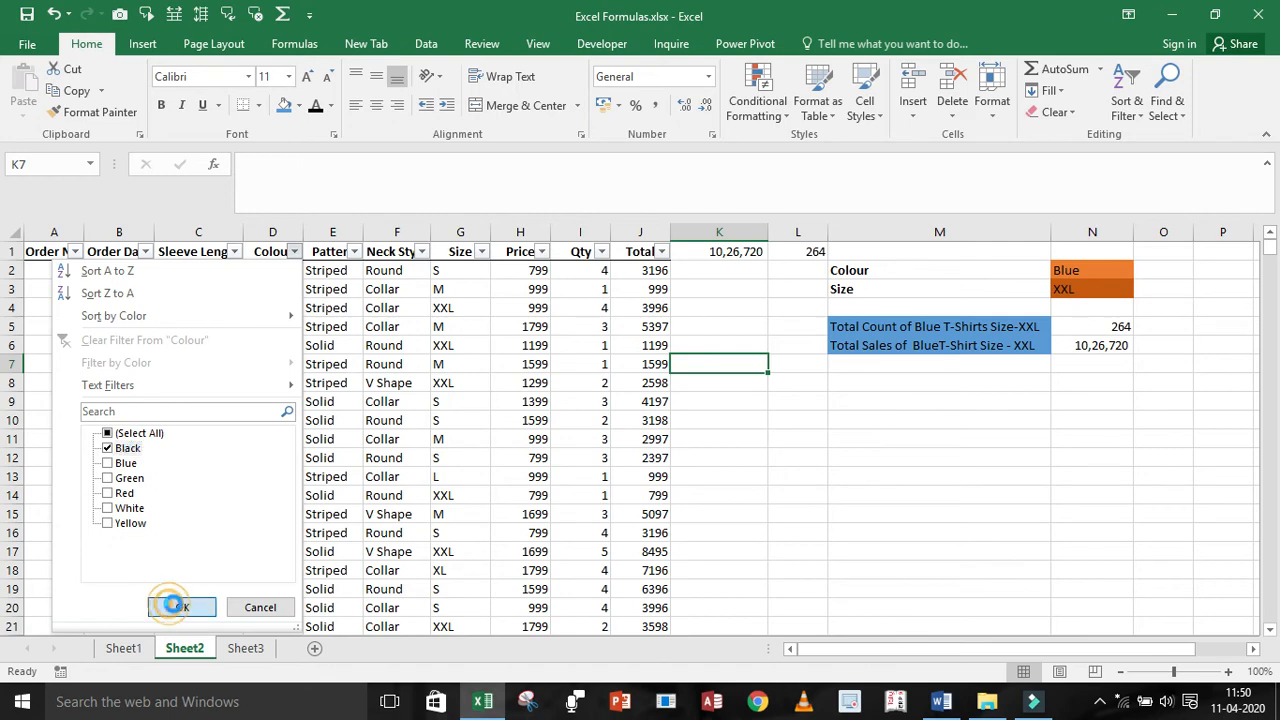
pyautogui.click(481, 251)
pyautogui.click(326, 434)
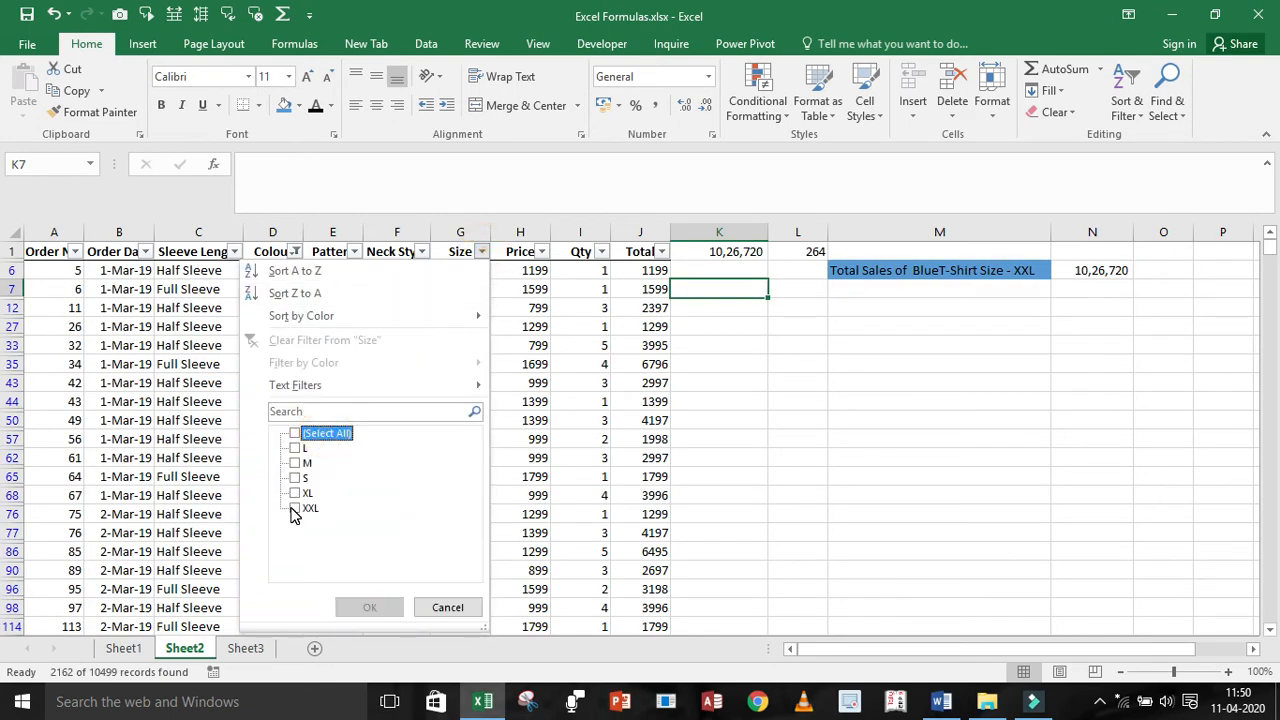
pyautogui.click(295, 508)
pyautogui.click(357, 606)
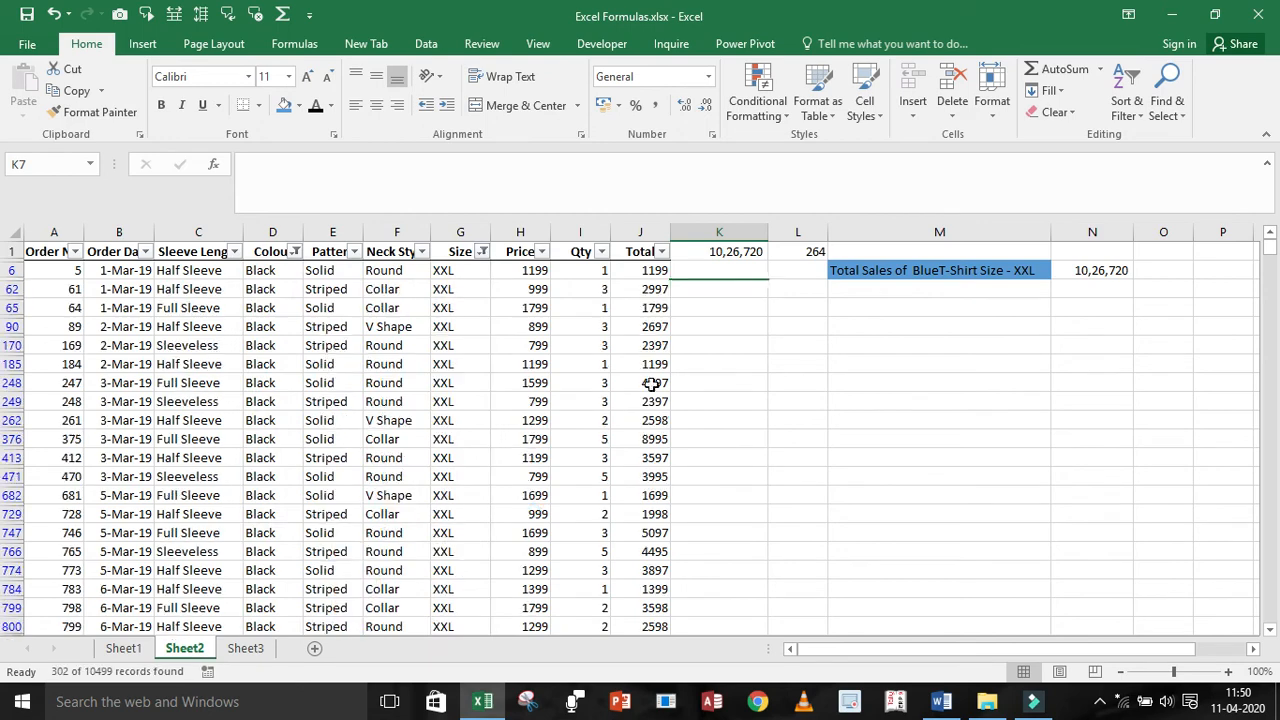
# Select all filtered values in the Total column to check their sum and count against the values in K1 and L1
pyautogui.click(771, 288)
pyautogui.click(658, 272)
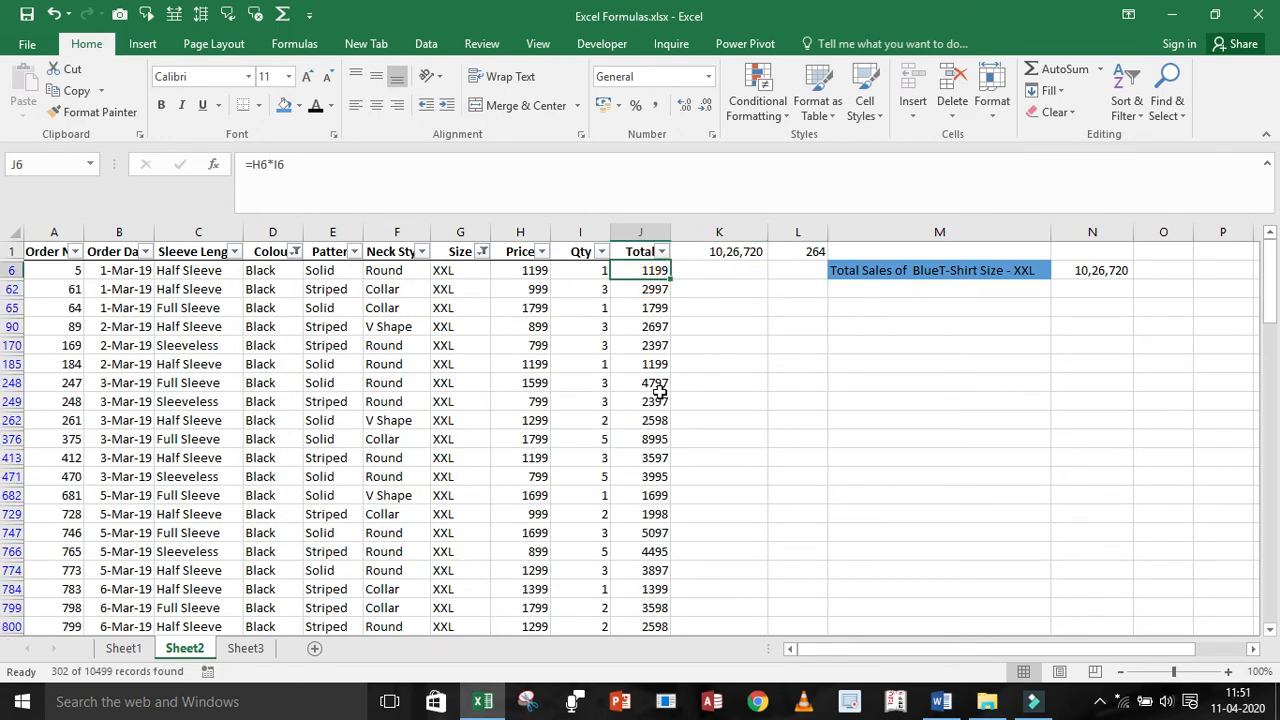
pyautogui.hotkey('ctrl', 'shift', 'Down')
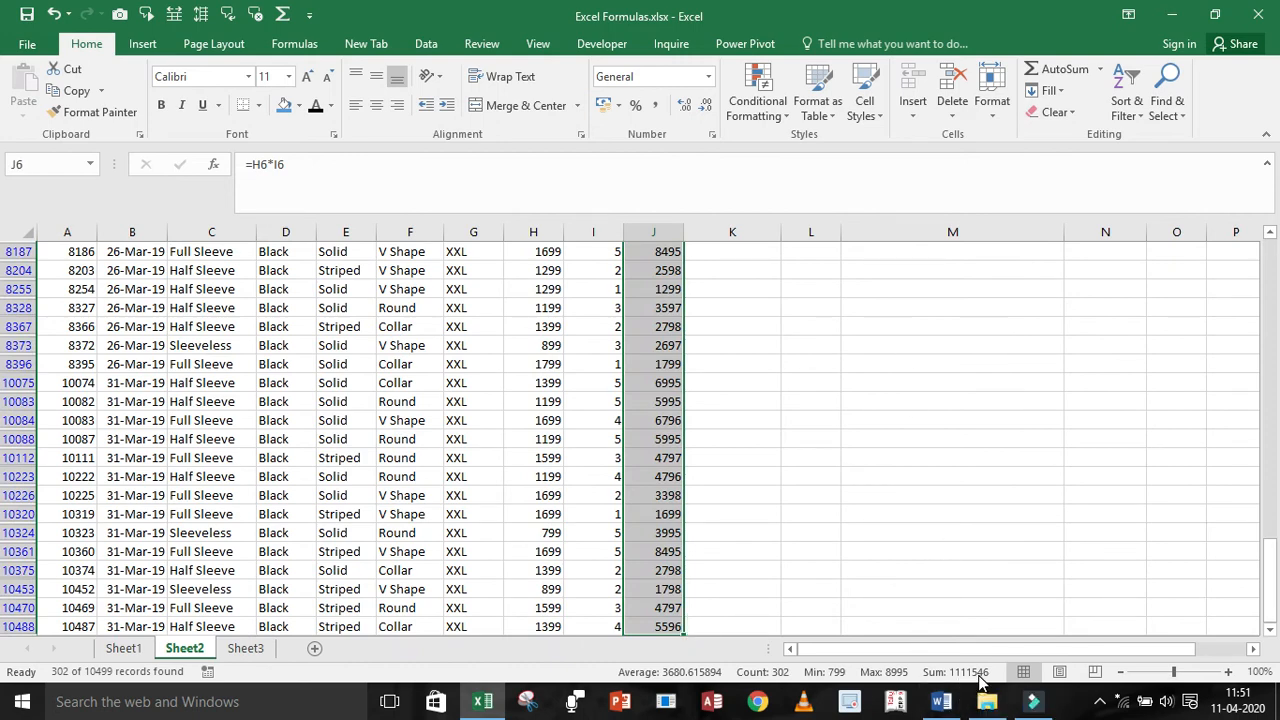
pyautogui.hotkey('ctrl', 'Up')
pyautogui.press('Down')
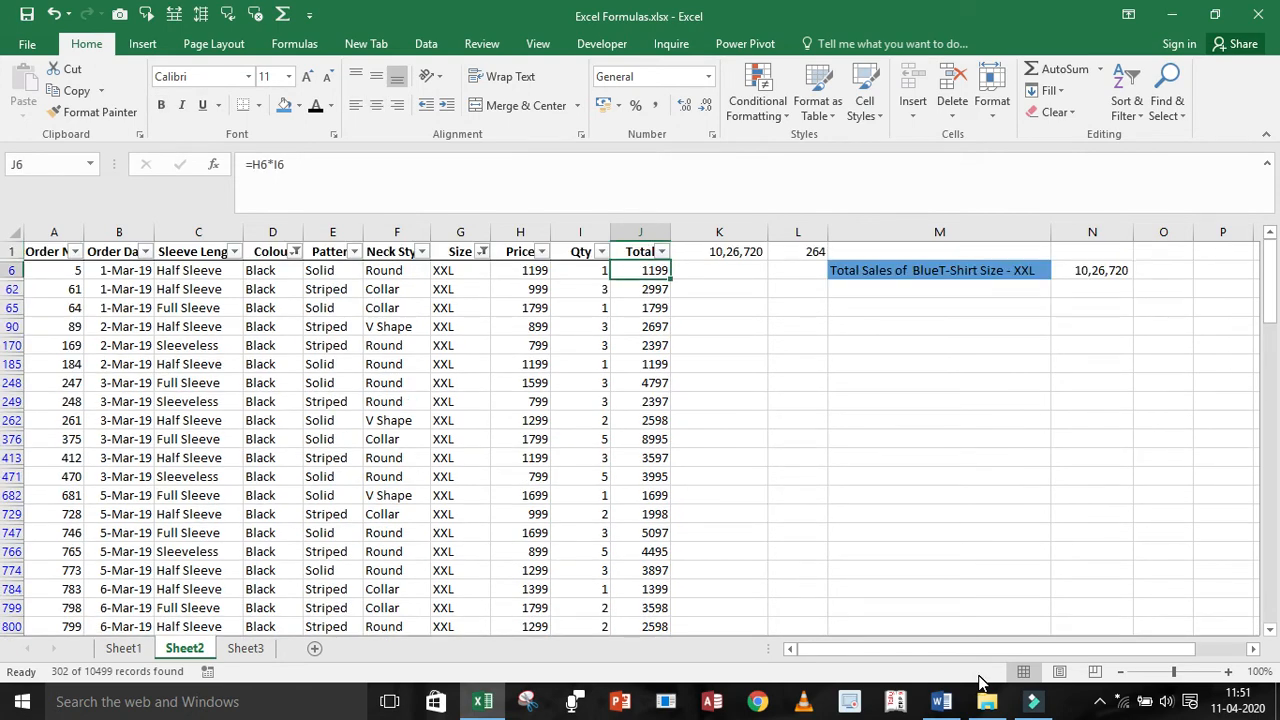
pyautogui.press('Up')
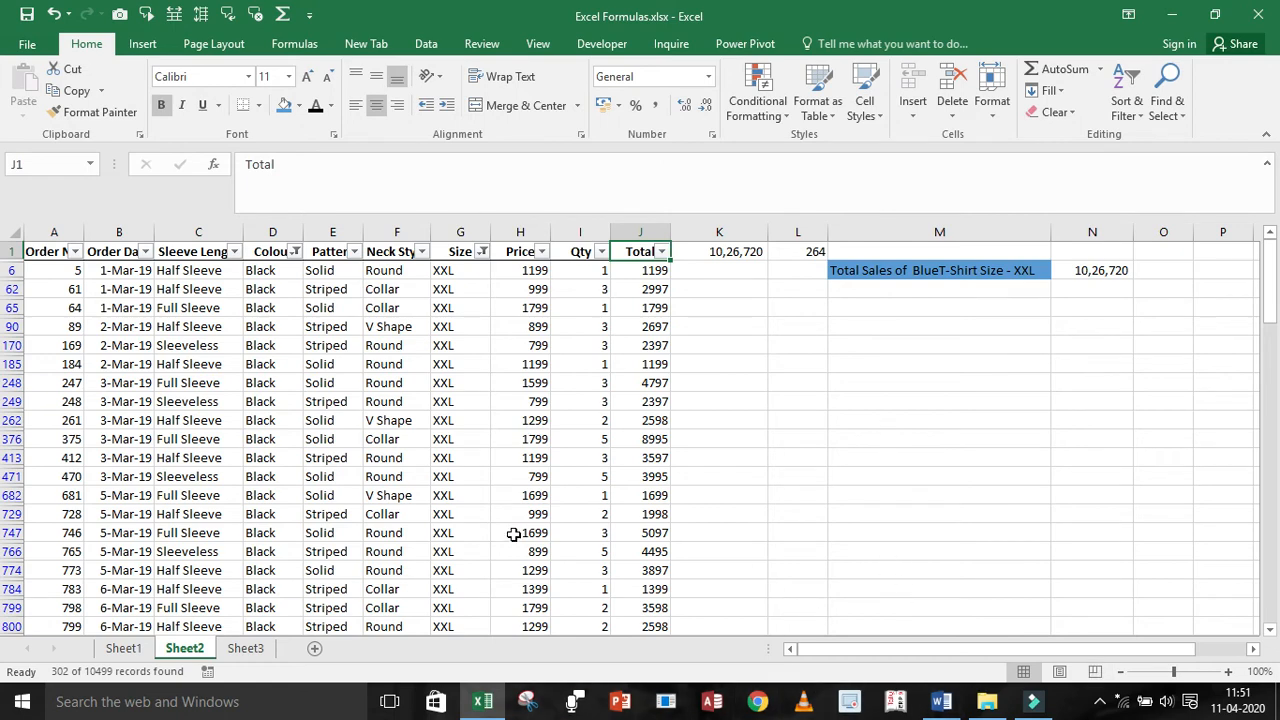
pyautogui.press('Down')
pyautogui.press('Up')
pyautogui.press('Right')
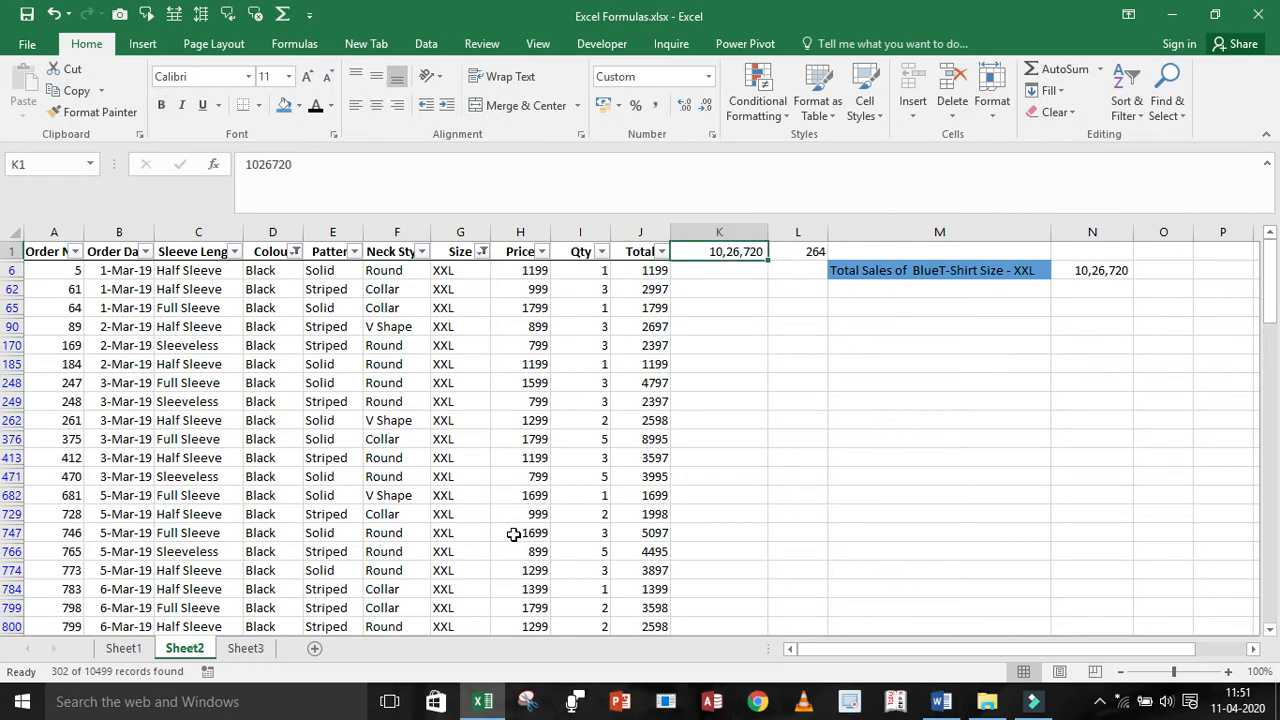
# Select the filtered Total values again and compare their sum with the sales value in K1
pyautogui.press('Left')
pyautogui.press('Down')
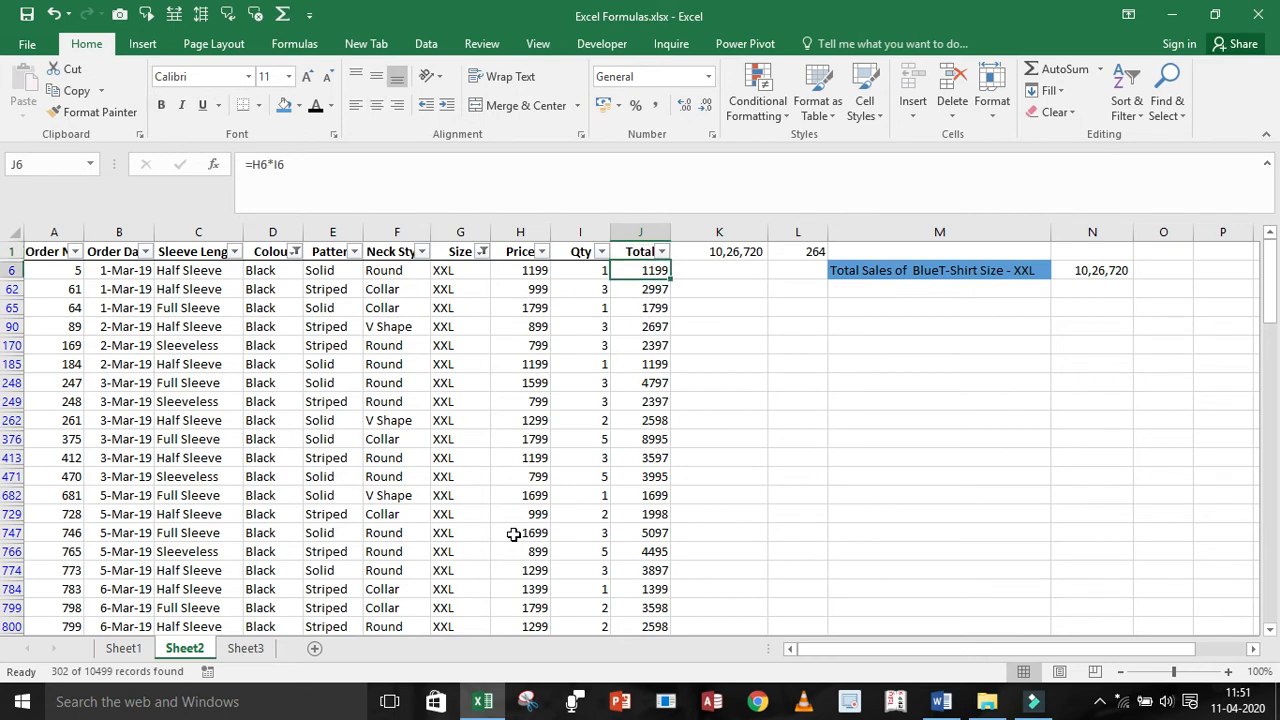
pyautogui.hotkey('ctrl', 'shift', 'Down')
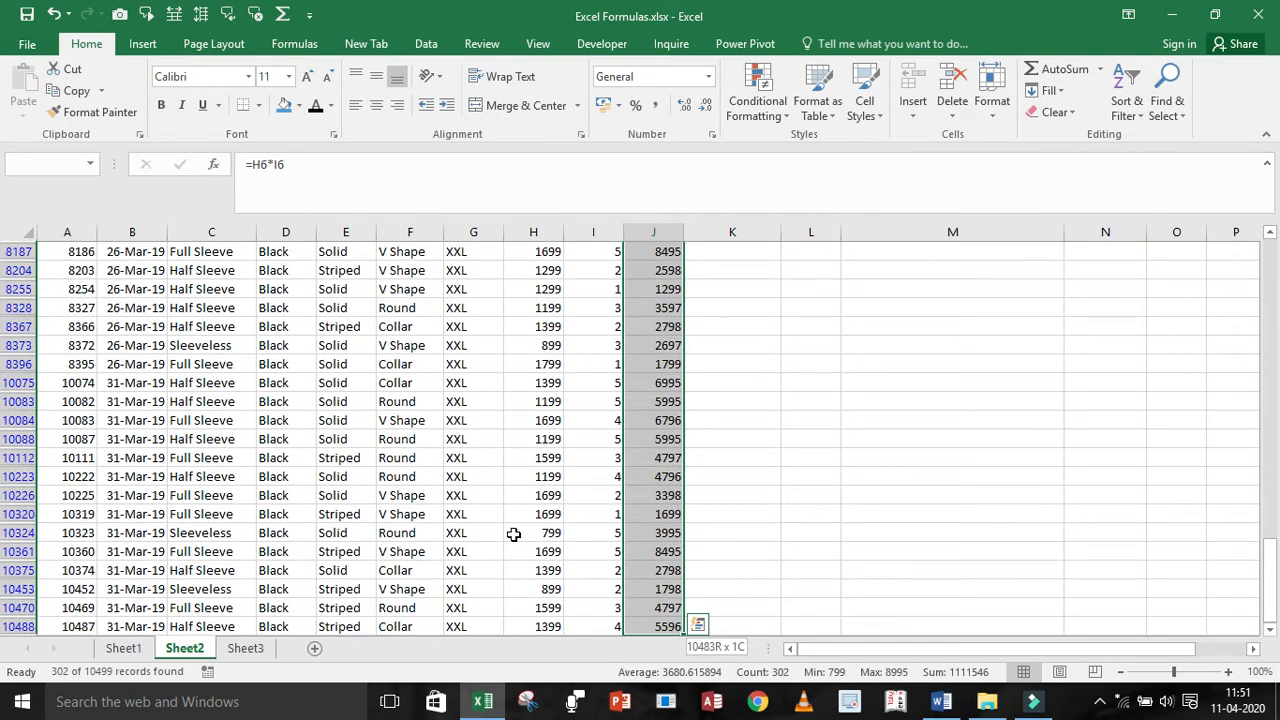
pyautogui.press('Up')
pyautogui.press('Right')
pyautogui.press('Right')
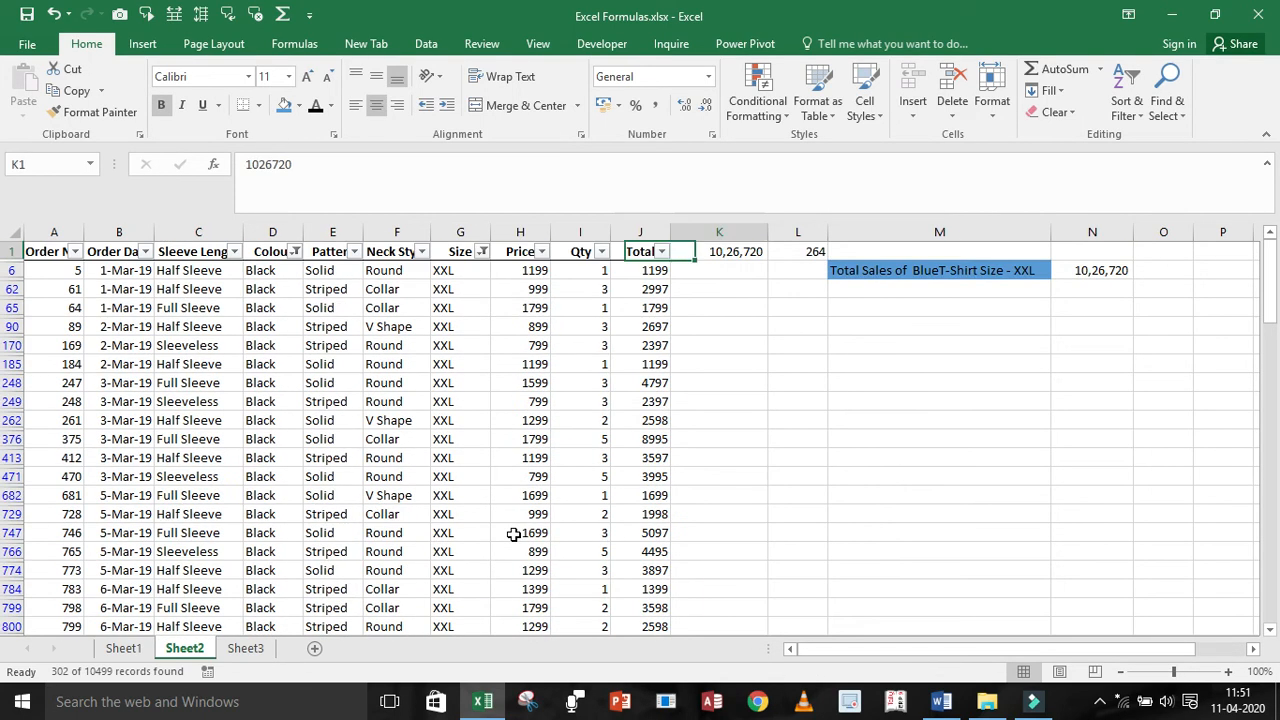
pyautogui.press('Left')
pyautogui.press('Left')
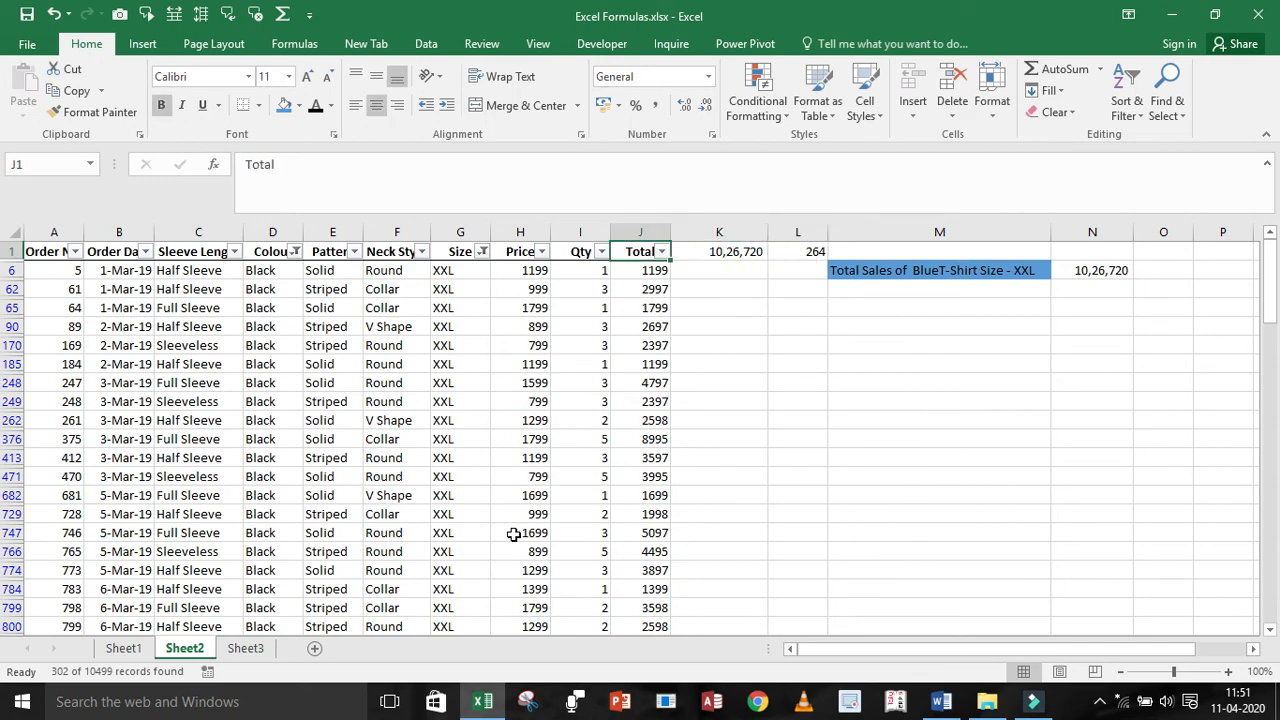
# Remove the filters from the table and check which colour and size the labels in M5 and M6 name
pyautogui.hotkey('ctrl', 'shift', 'l')
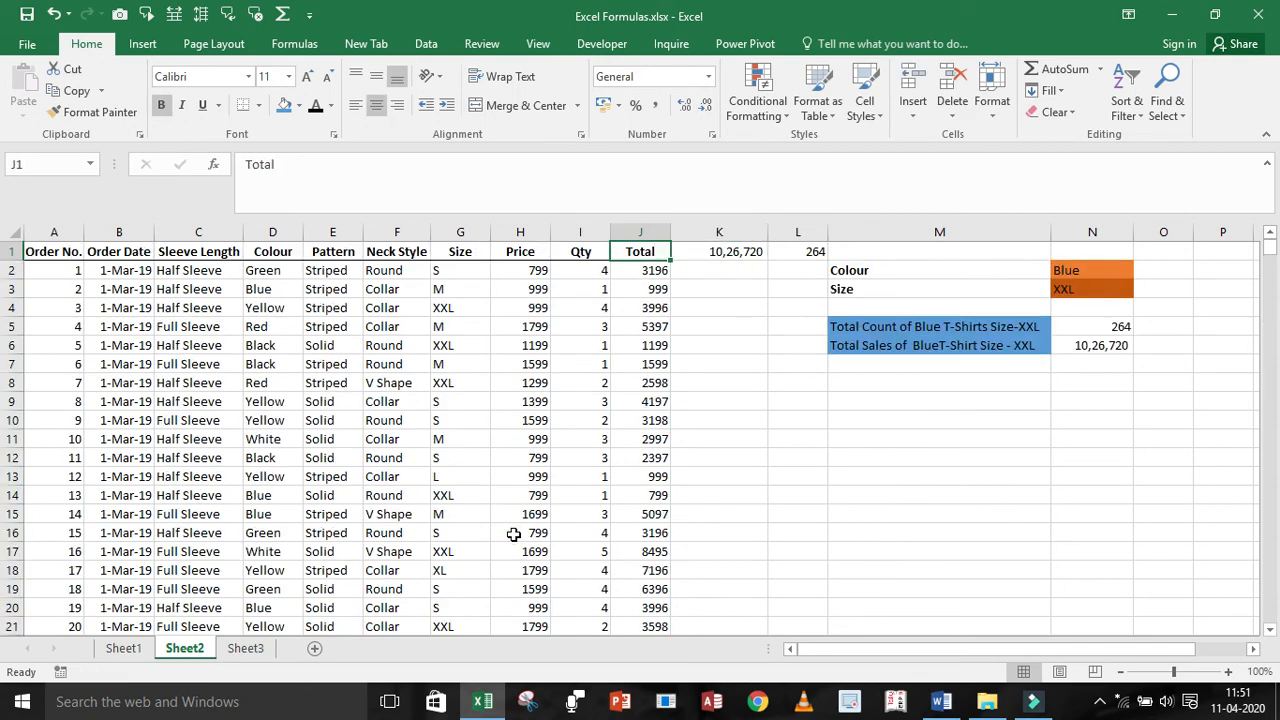
pyautogui.press('Down')
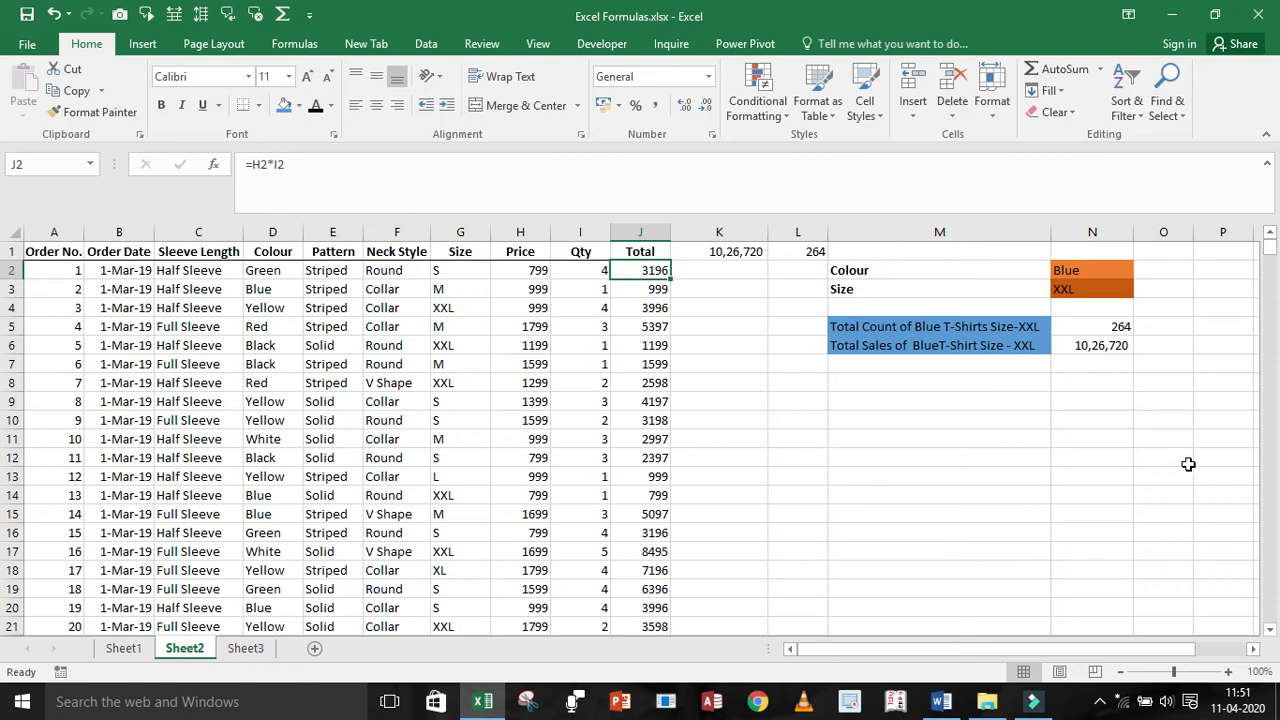
pyautogui.press('Up')
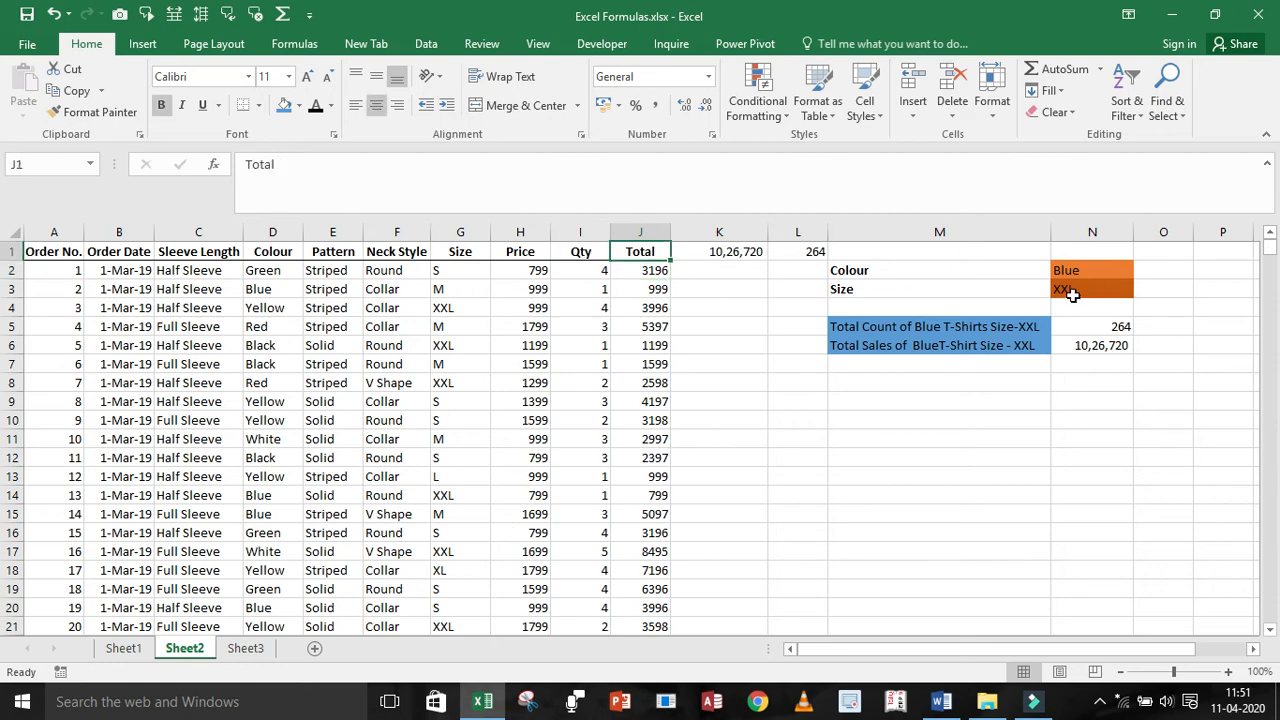
pyautogui.click(1005, 347)
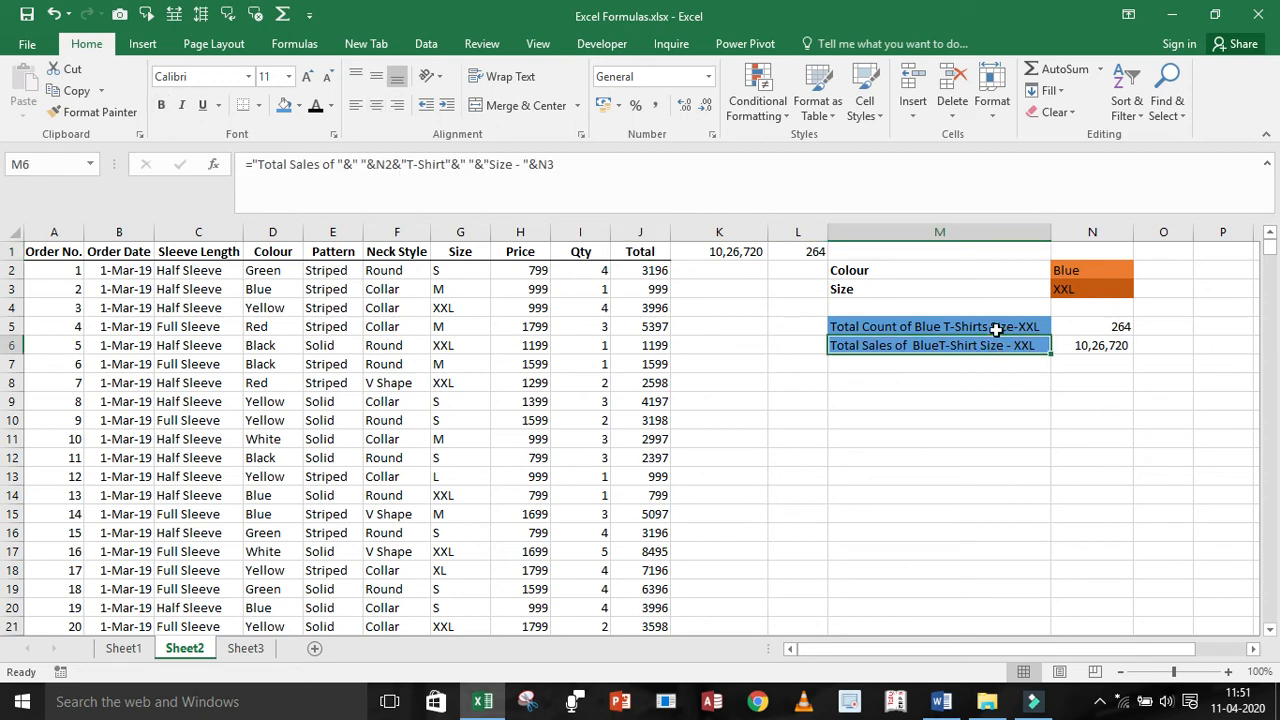
pyautogui.press('Return')
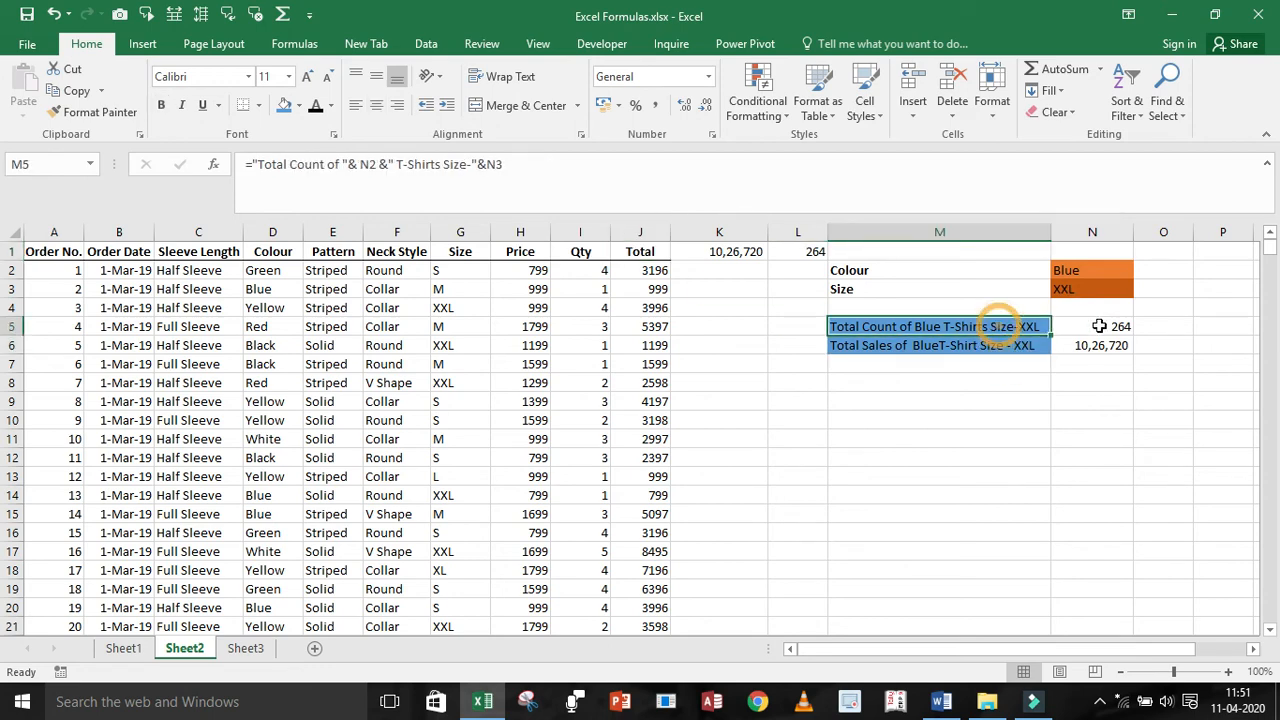
# Add filters to the header row and filter the Colour column to show only Blue
pyautogui.click(249, 255)
pyautogui.hotkey('ctrl', 'shift', 'l')
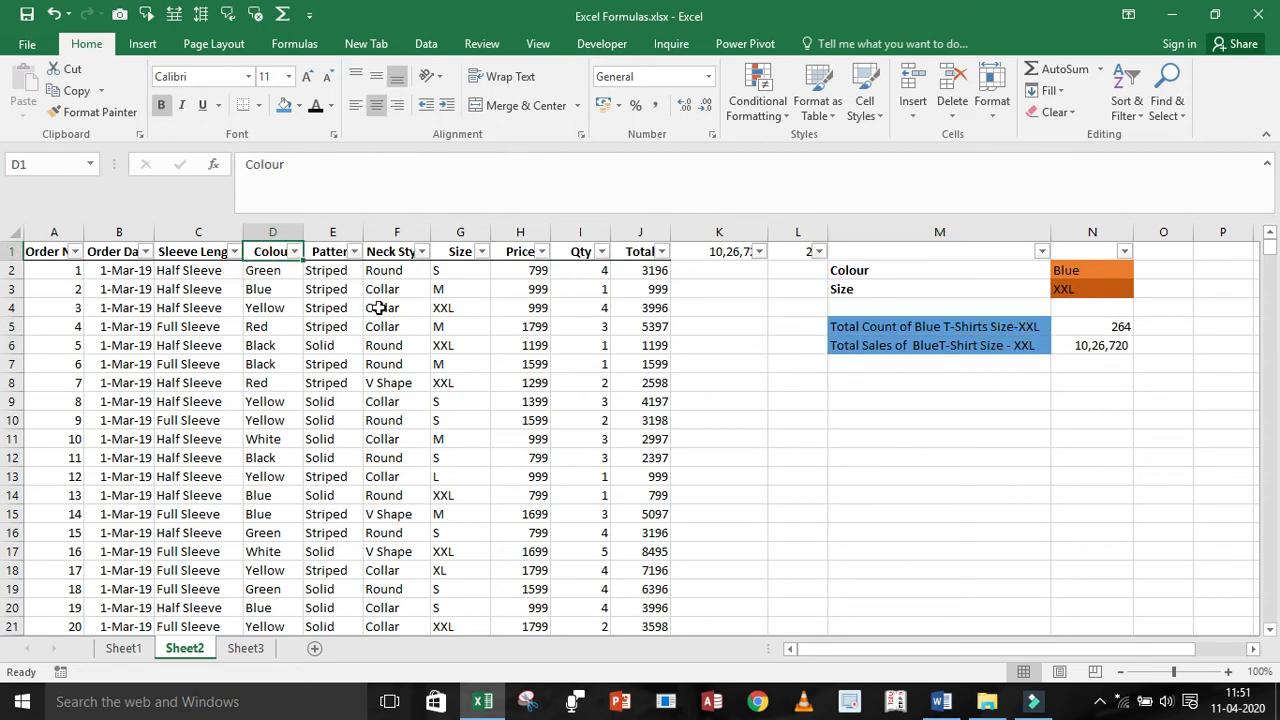
pyautogui.click(294, 252)
pyautogui.click(138, 436)
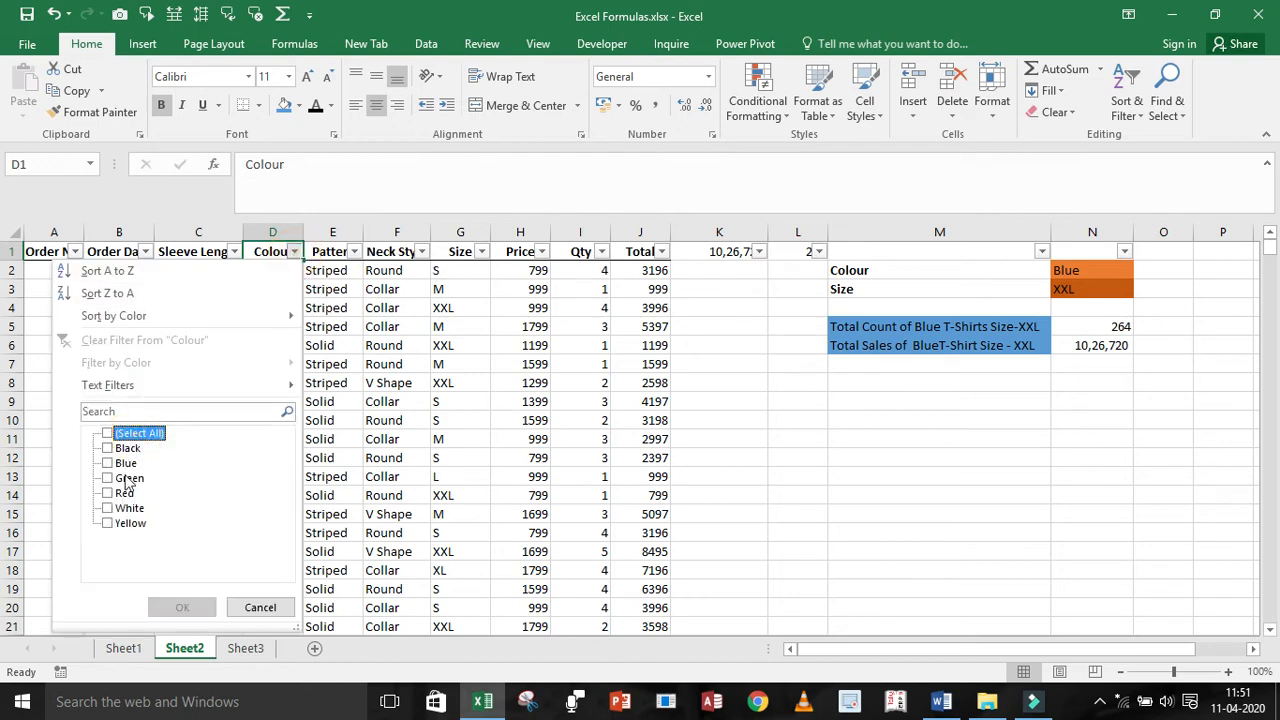
pyautogui.click(122, 449)
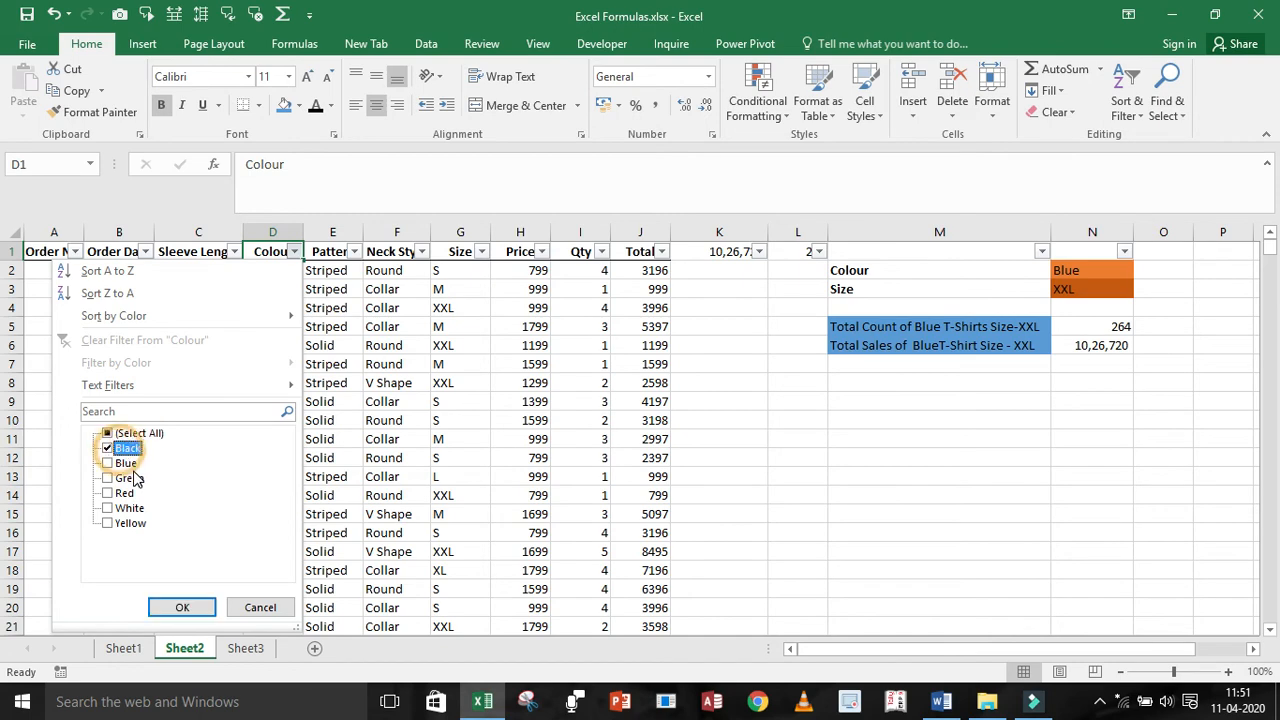
pyautogui.click(124, 462)
pyautogui.click(124, 449)
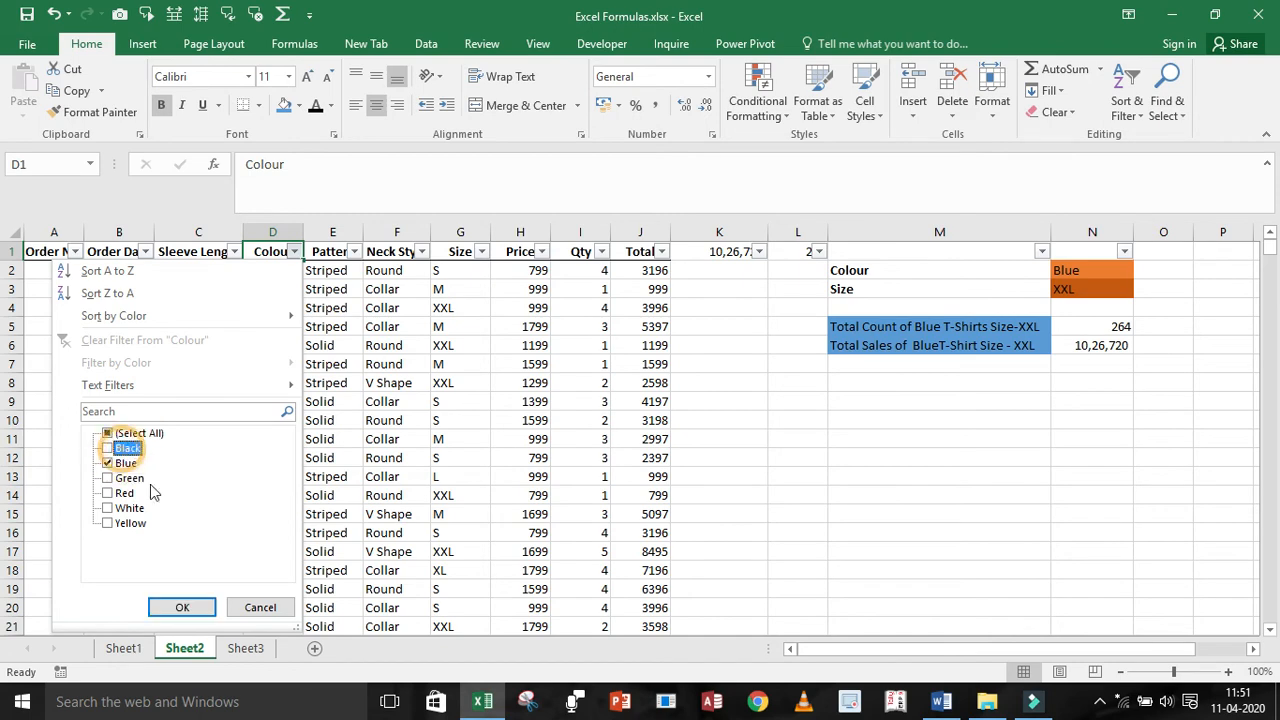
pyautogui.click(182, 607)
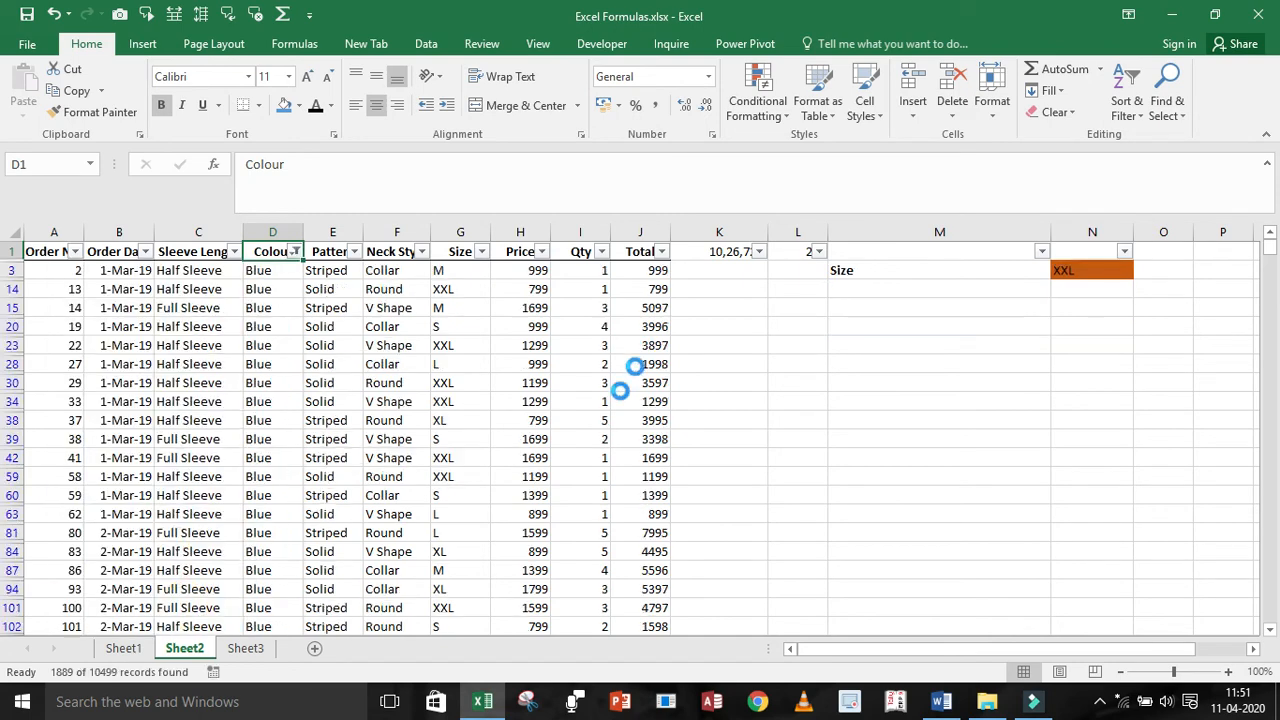
# Filter the Size column to show only XXL
pyautogui.click(575, 308)
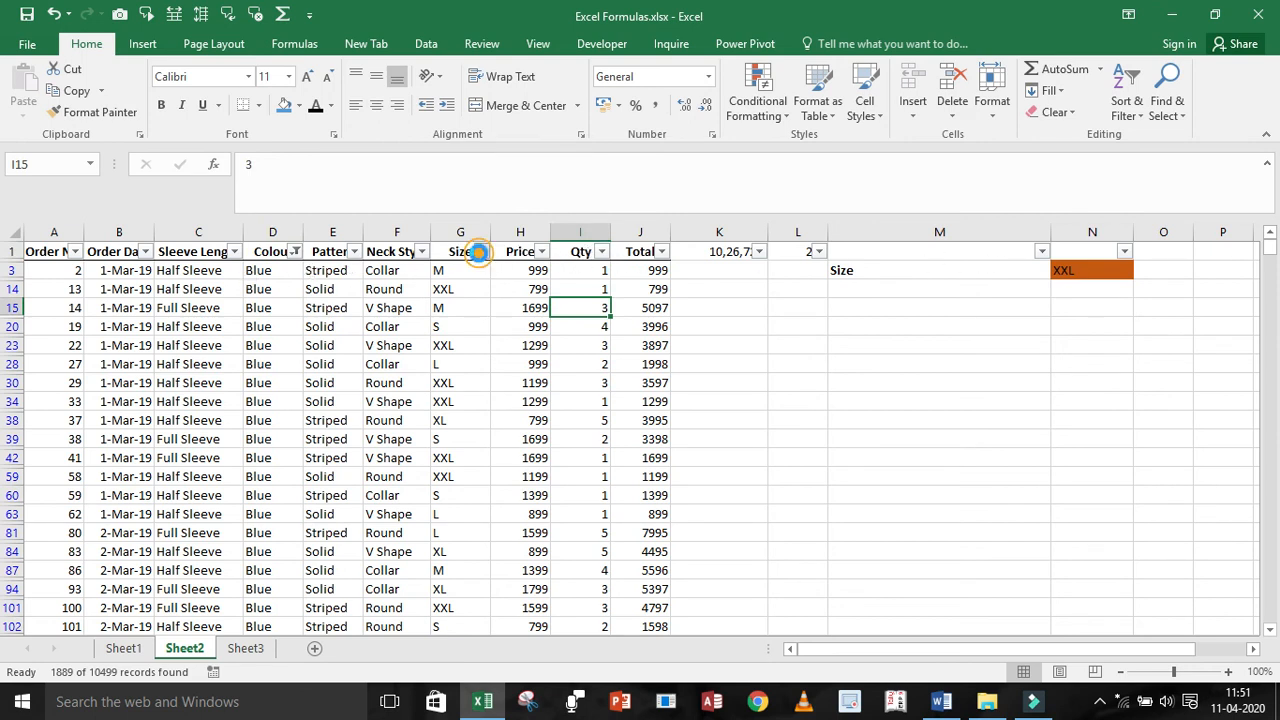
pyautogui.click(481, 251)
pyautogui.click(340, 433)
pyautogui.click(298, 509)
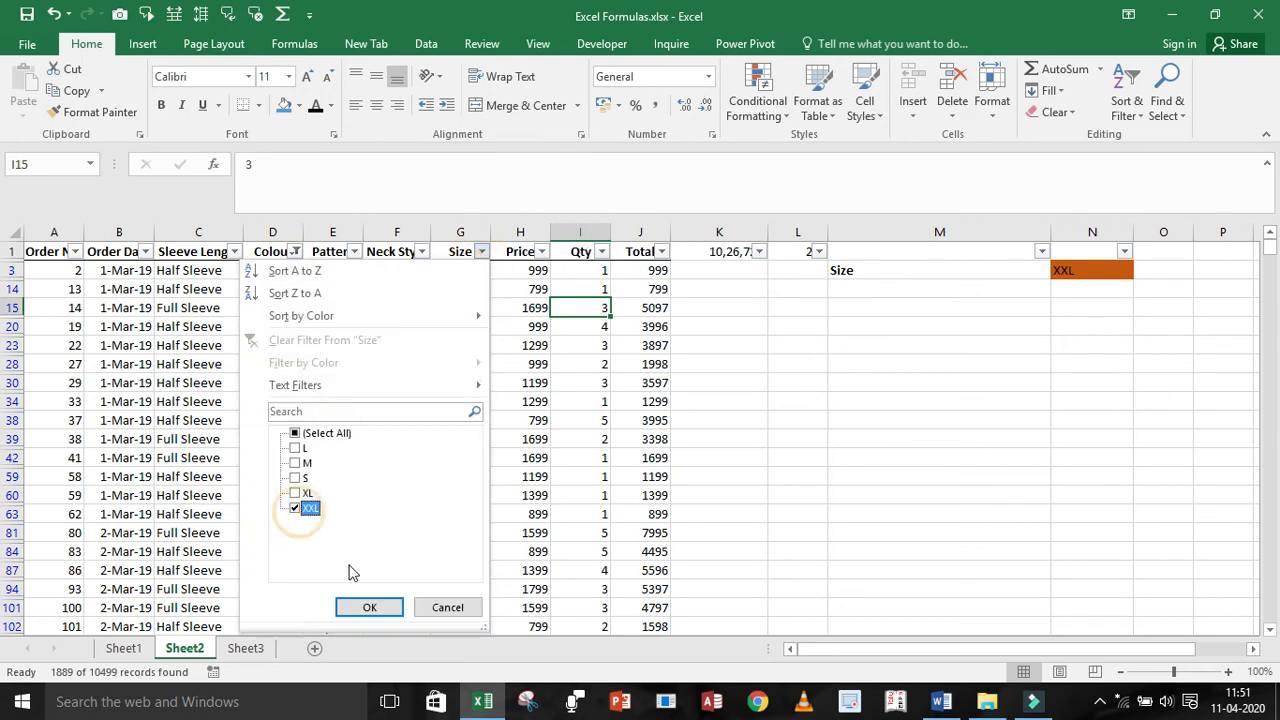
pyautogui.click(368, 607)
# Select all filtered Blue XXL values in the Total column and compare their sum and count with K1 and L1
pyautogui.click(612, 401)
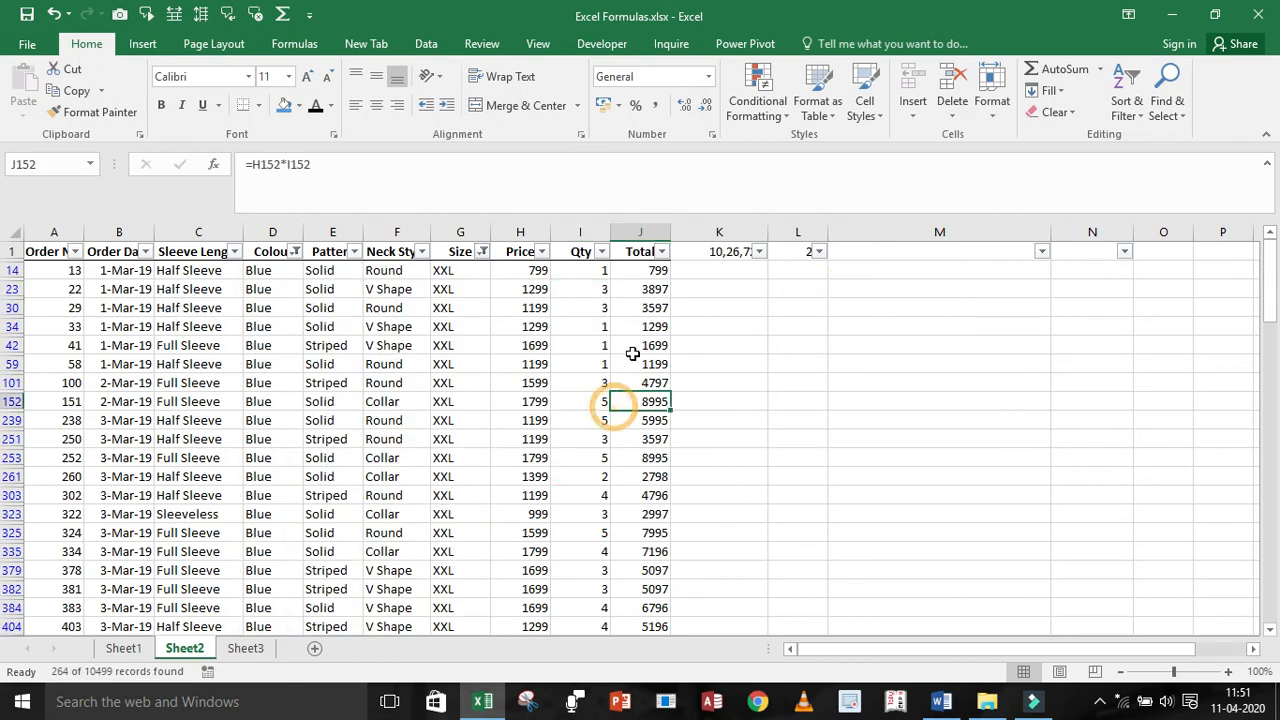
pyautogui.click(640, 272)
pyautogui.click(800, 251)
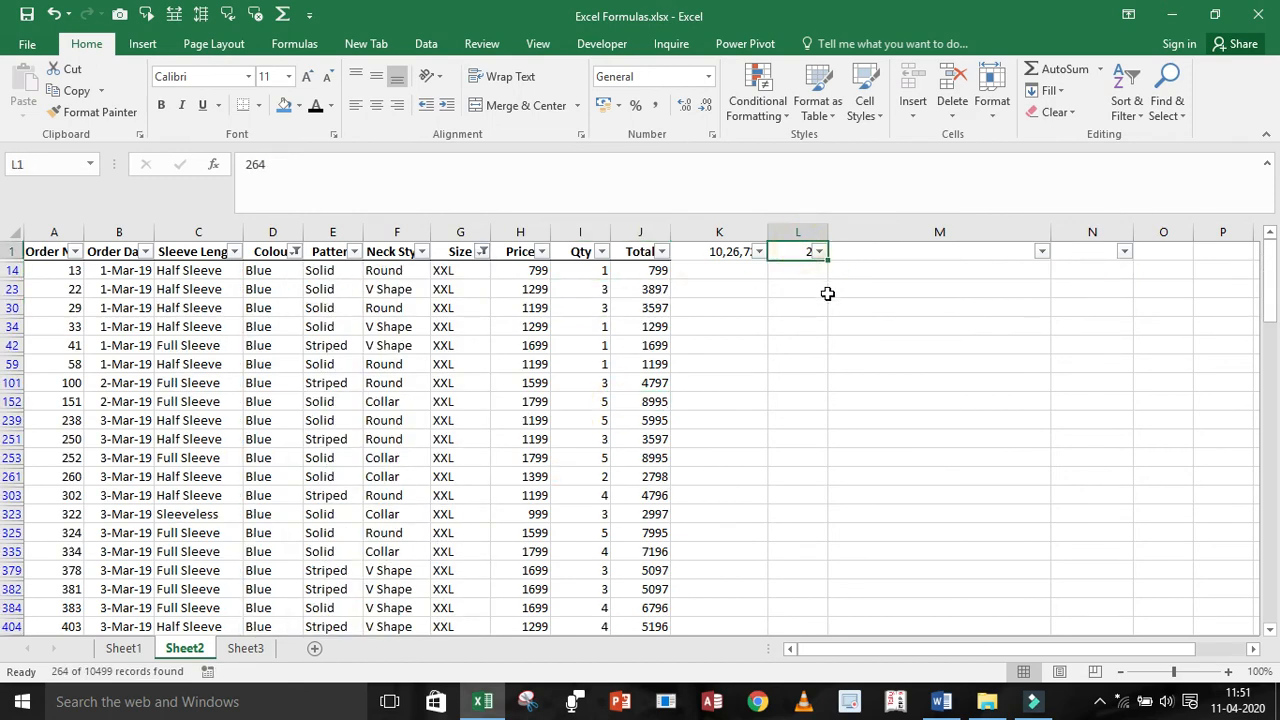
pyautogui.click(648, 270)
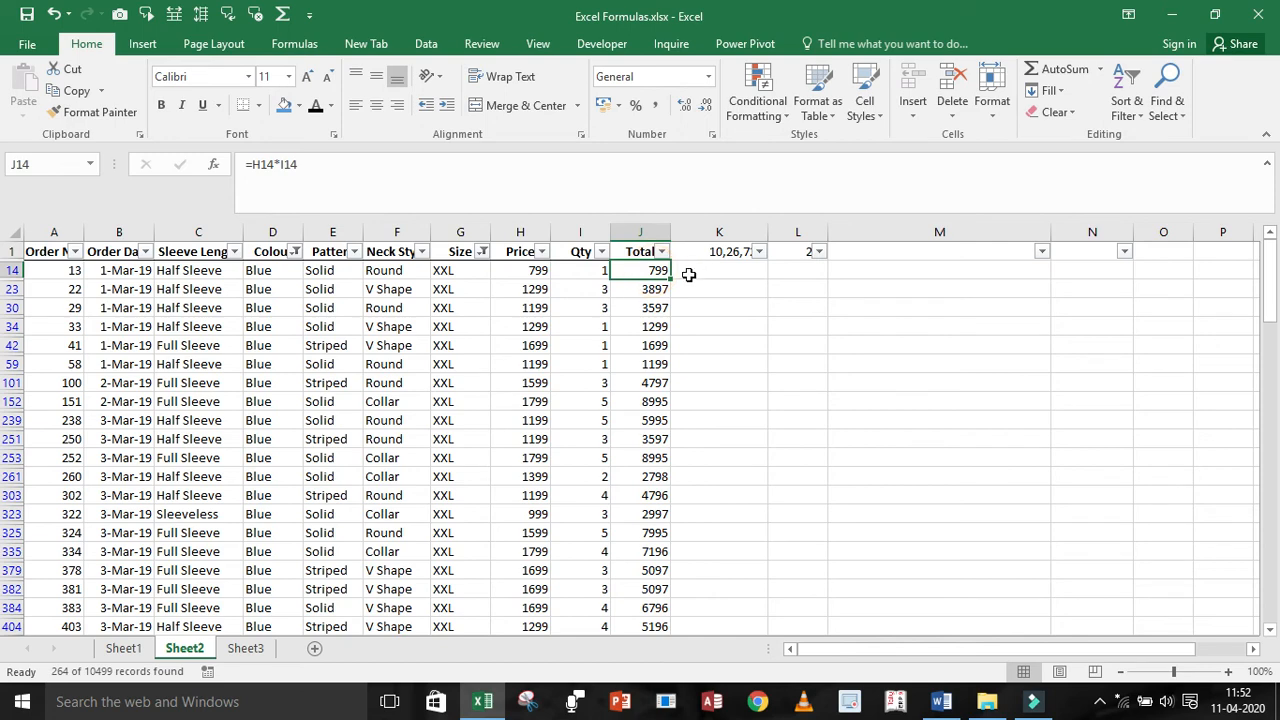
pyautogui.hotkey('ctrl', 'shift', 'Down')
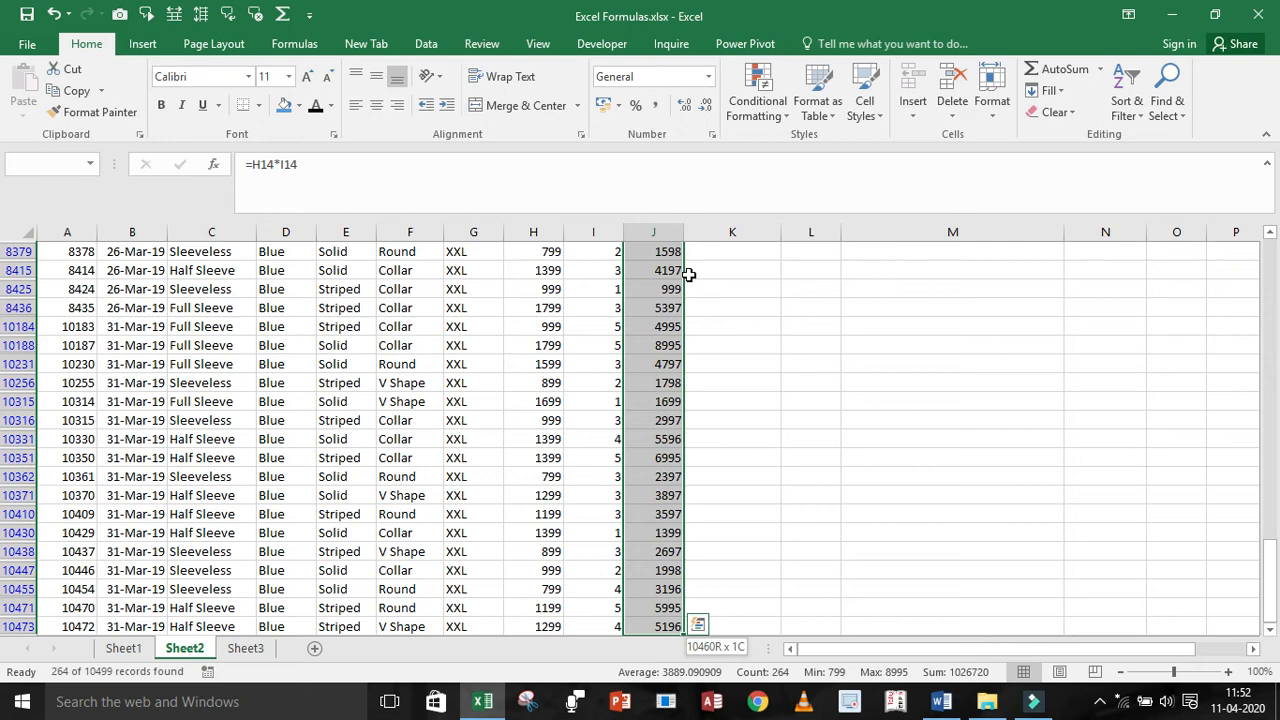
pyautogui.hotkey('ctrl', 'Up')
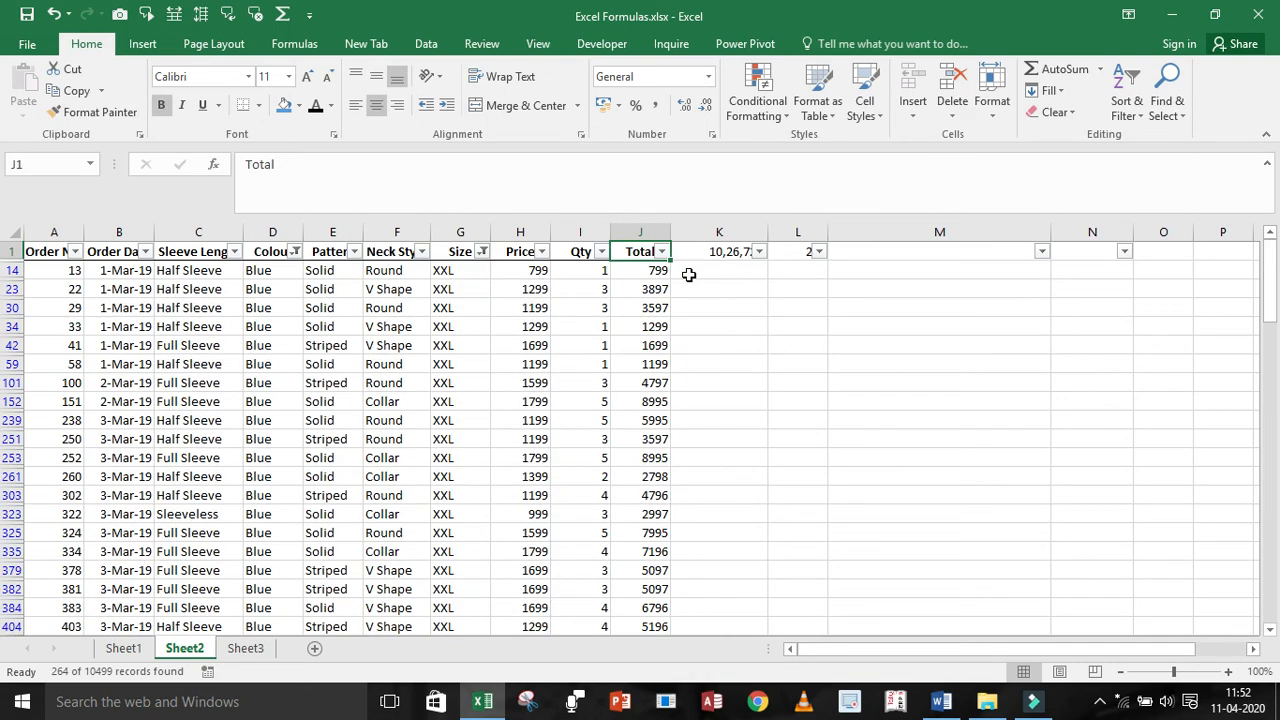
pyautogui.press('Right')
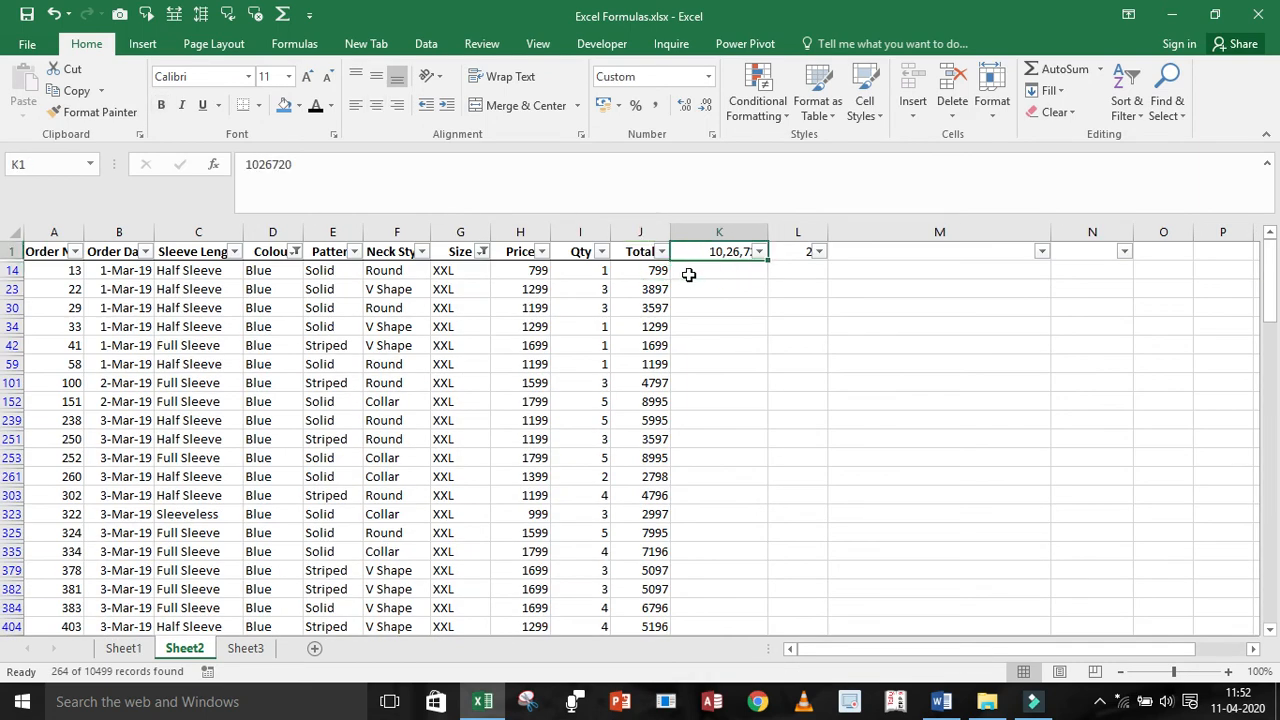
pyautogui.press('Right')
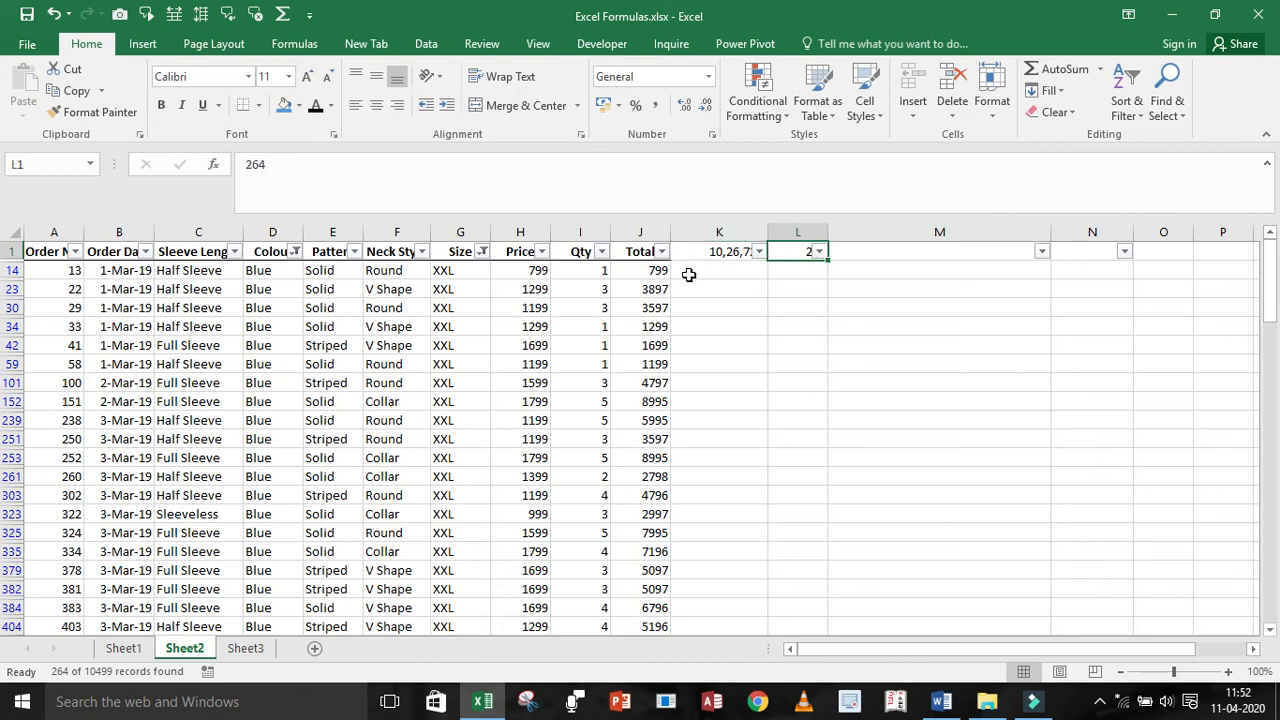
pyautogui.press('Left')
pyautogui.press('Down')
pyautogui.press('Left')
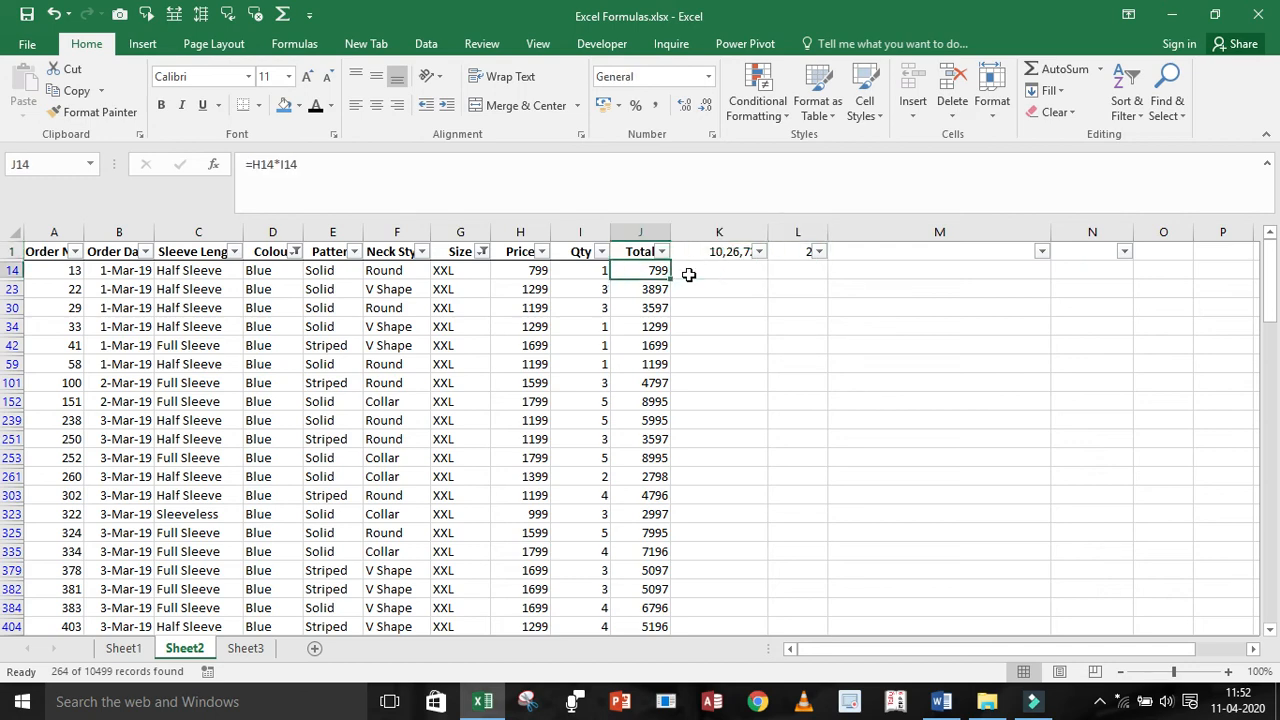
pyautogui.hotkey('ctrl', 'shift', 'Down')
pyautogui.hotkey('ctrl', 'Up')
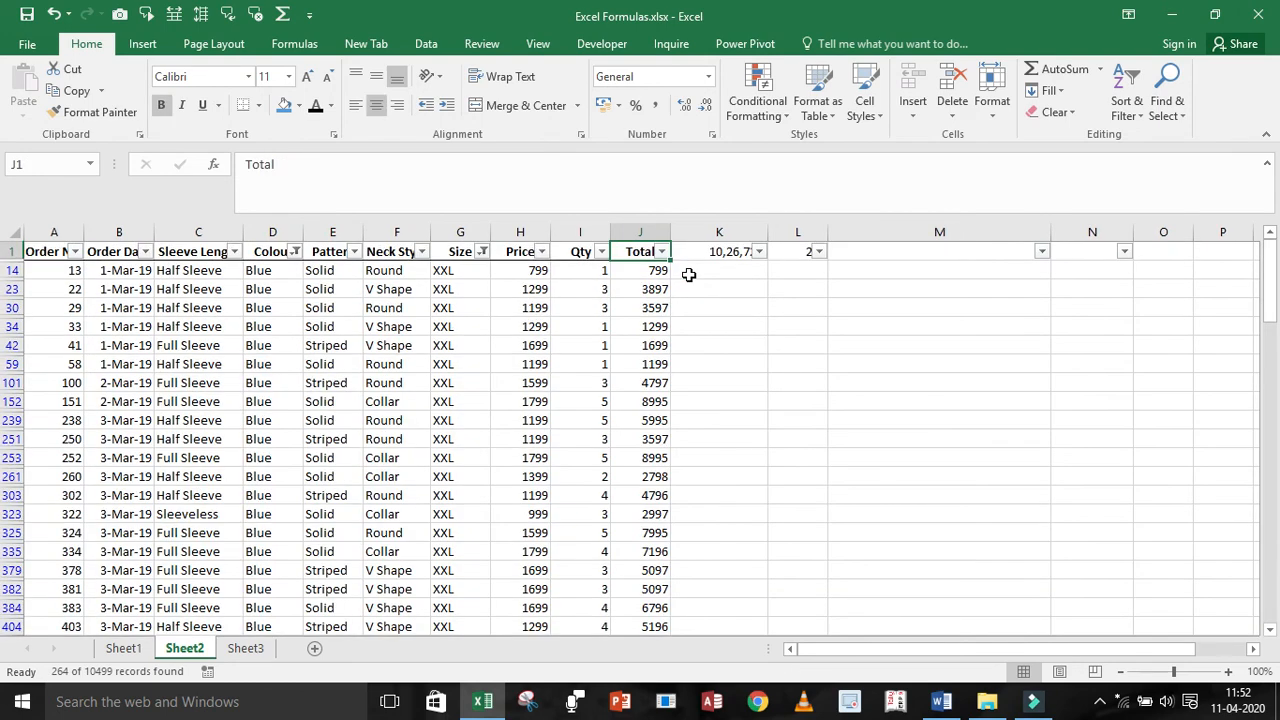
# Remove the table's filters and review the COUNTIFS formula in N5 and the SUMIFS formula in N6 with their criteria in N2 and N3
pyautogui.hotkey('ctrl', 'shift', 'l')
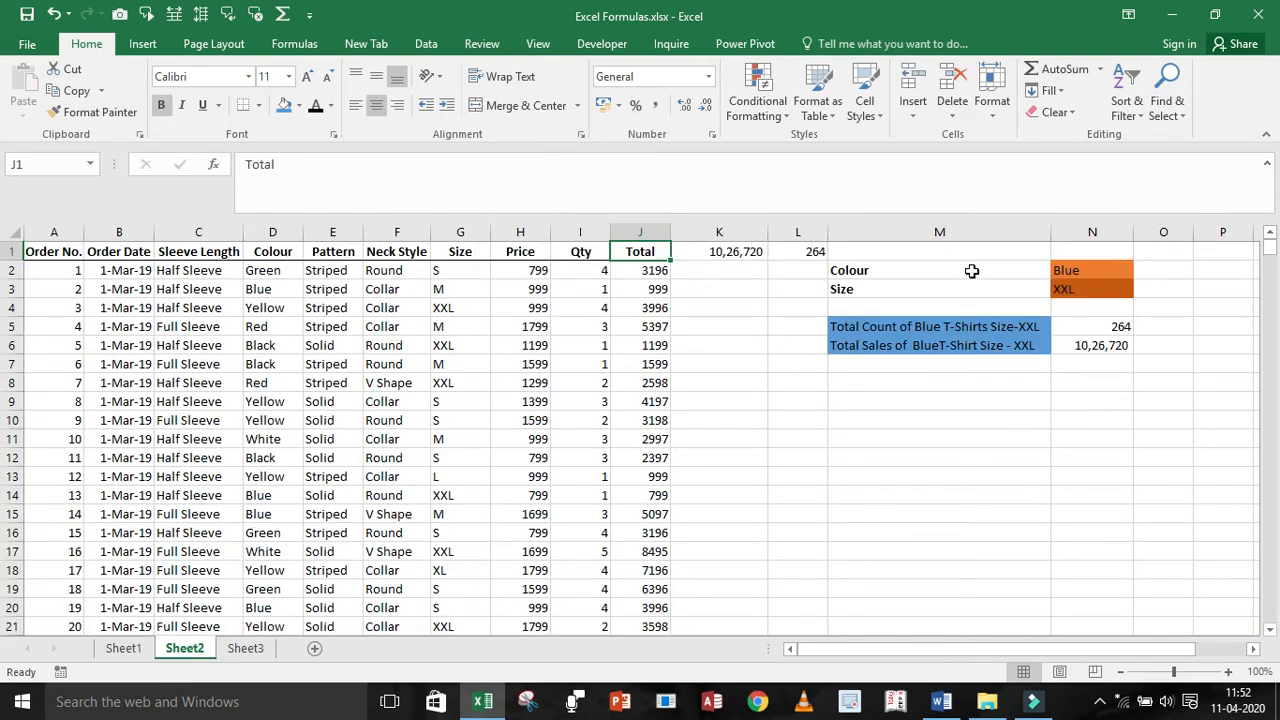
pyautogui.click(1098, 330)
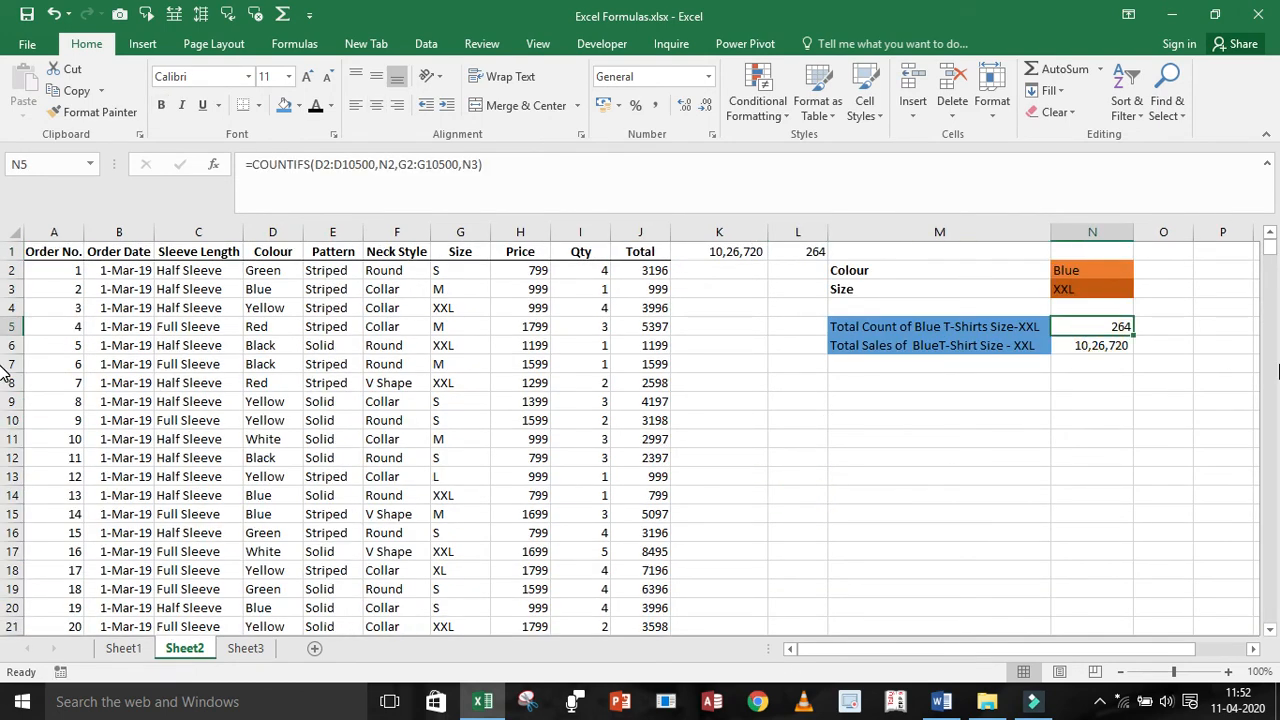
pyautogui.click(1080, 270)
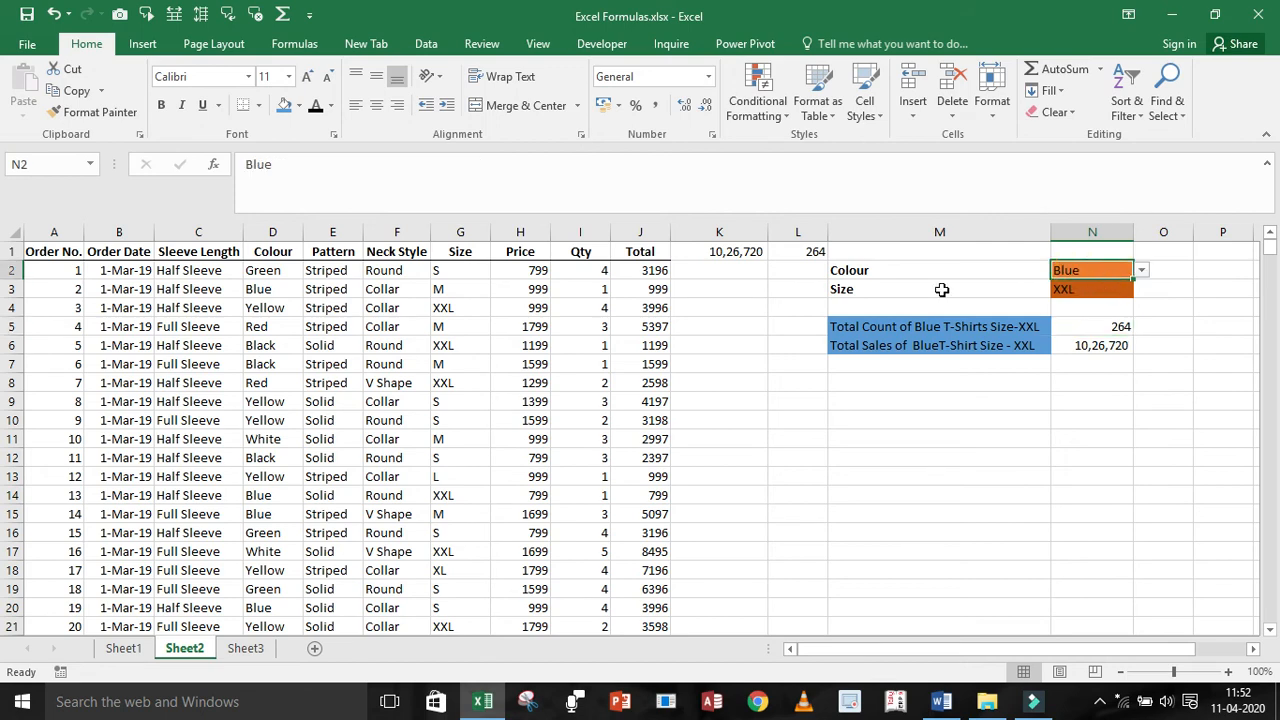
pyautogui.click(1072, 293)
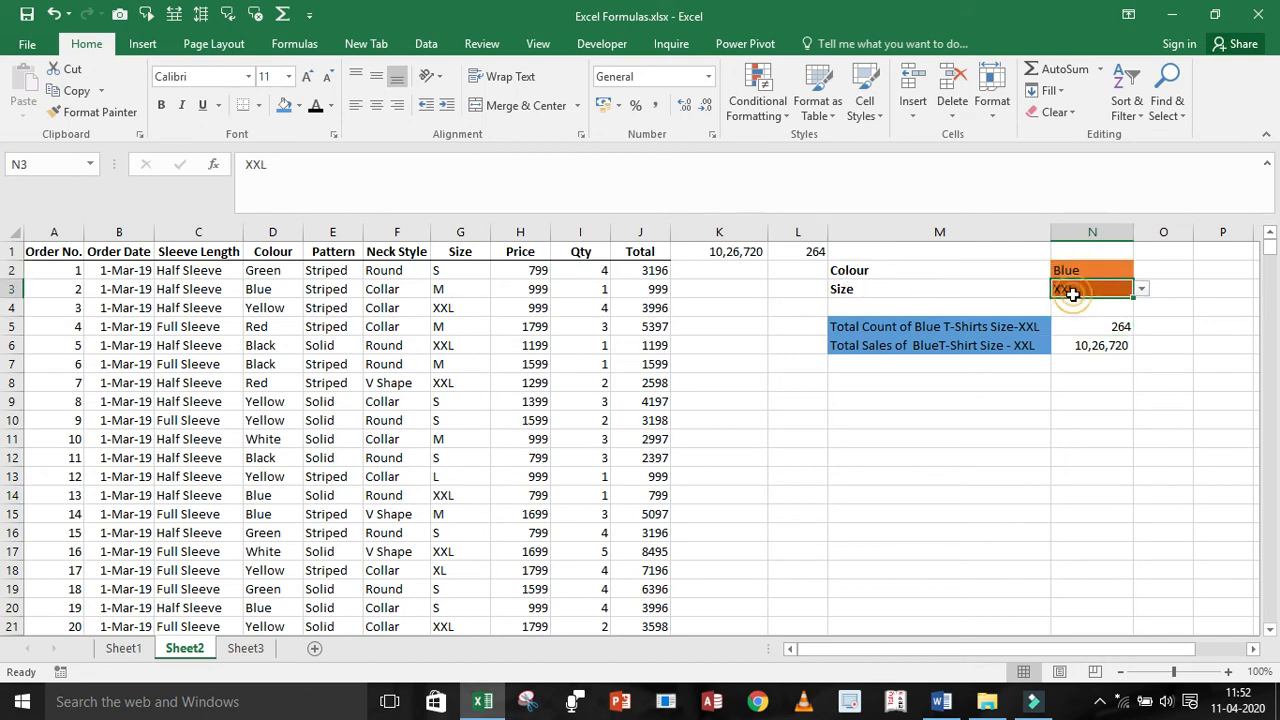
pyautogui.click(884, 350)
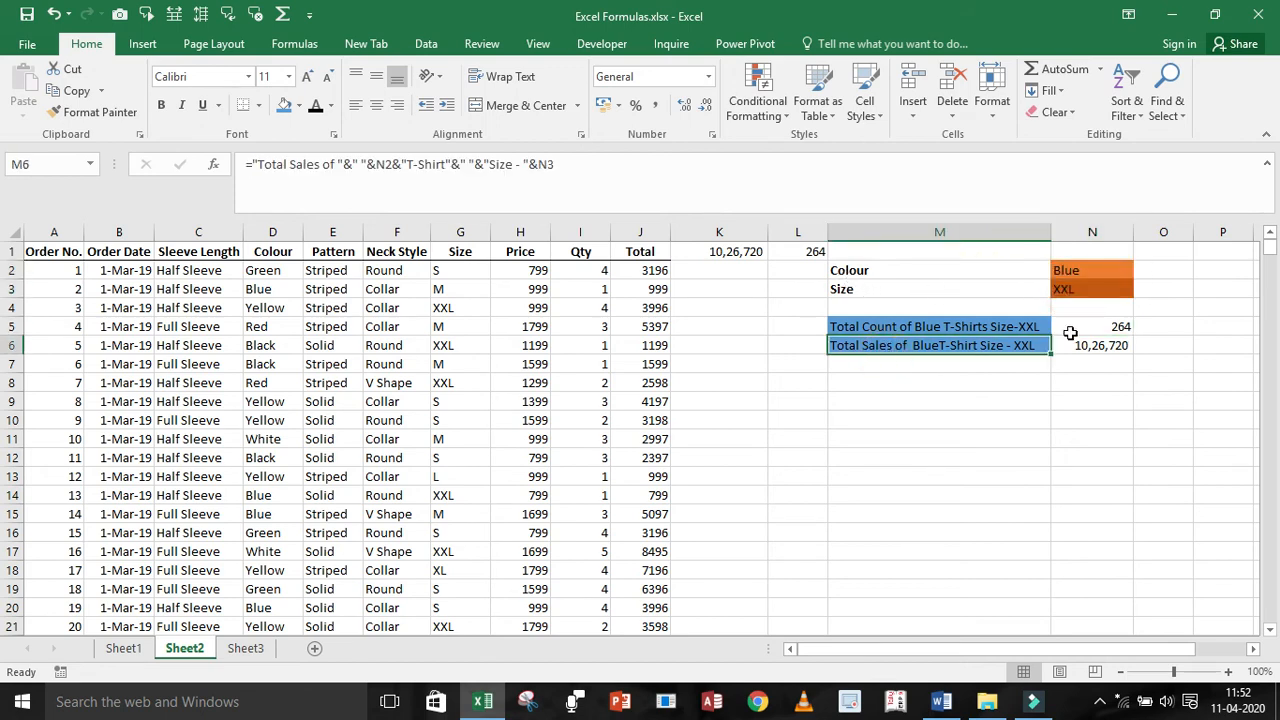
pyautogui.click(1105, 345)
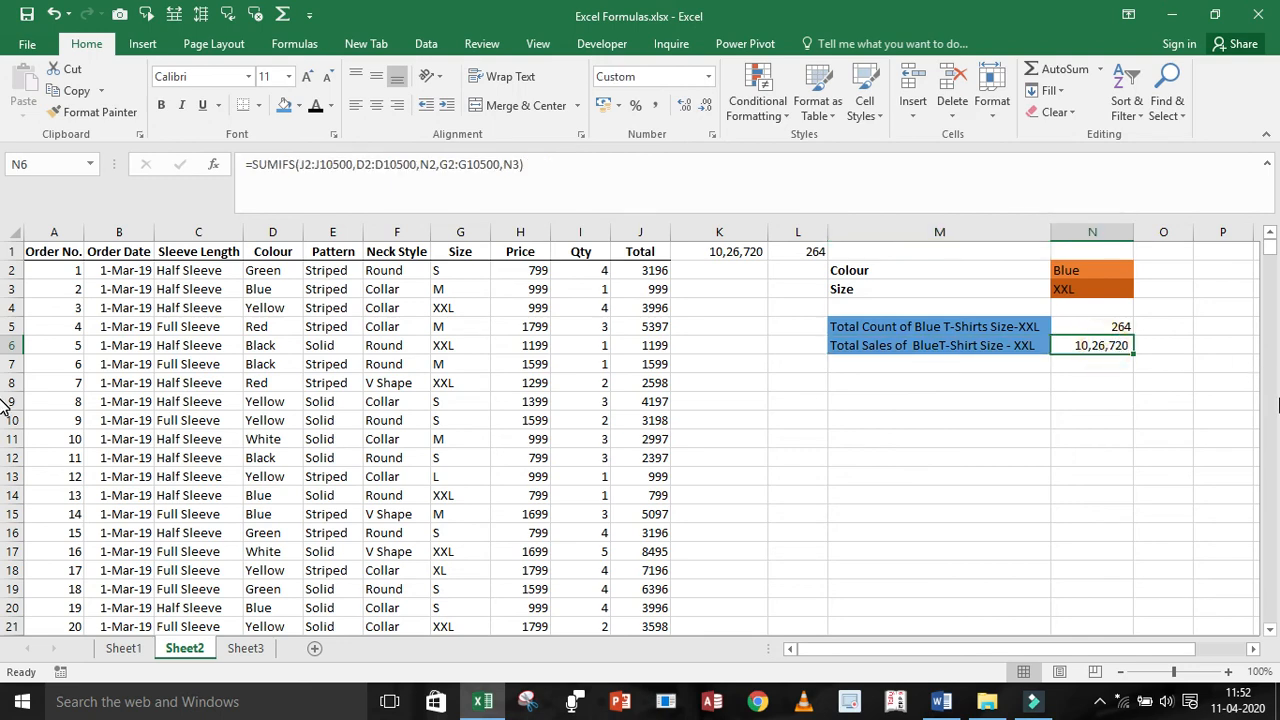
pyautogui.press('Up')
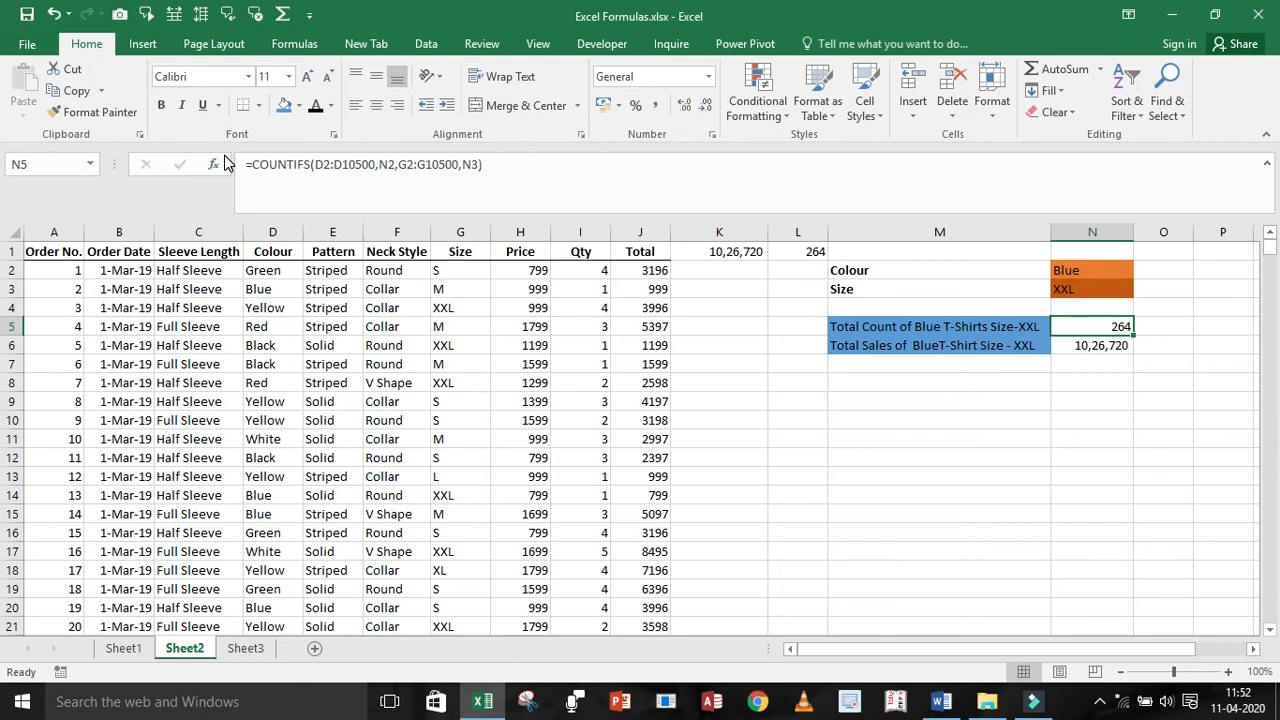
pyautogui.click(1104, 344)
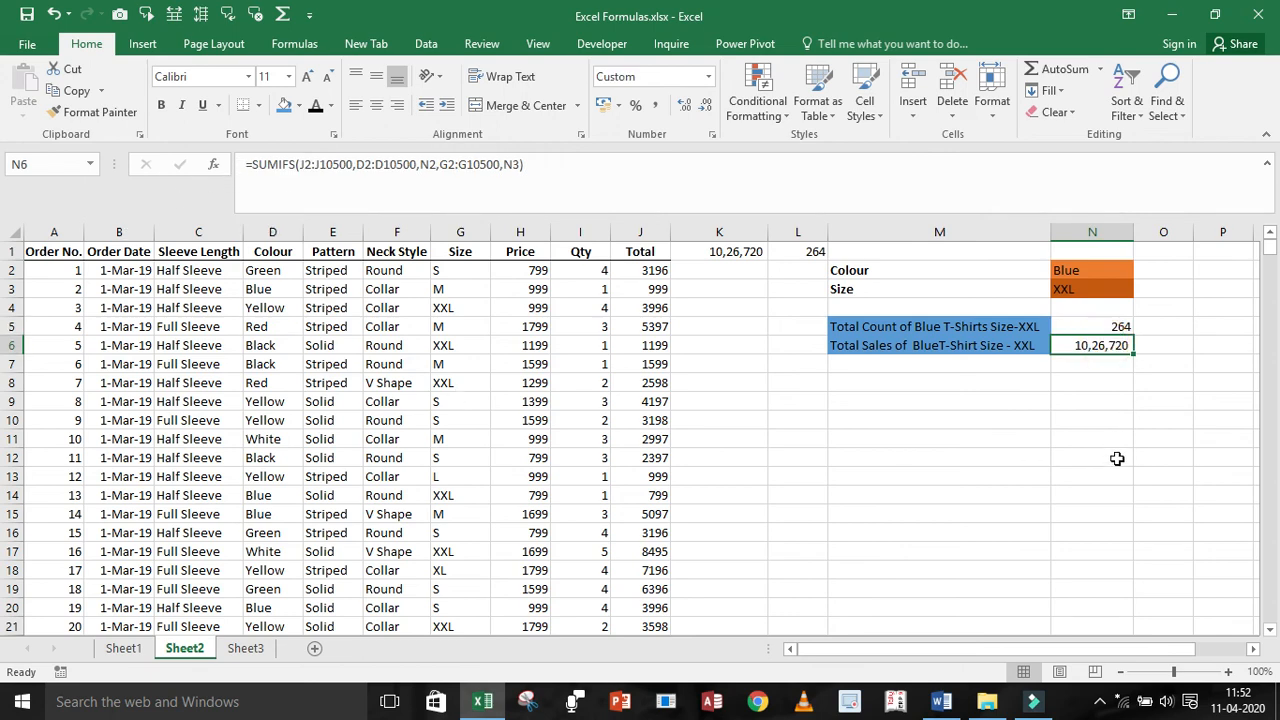
pyautogui.click(1073, 407)
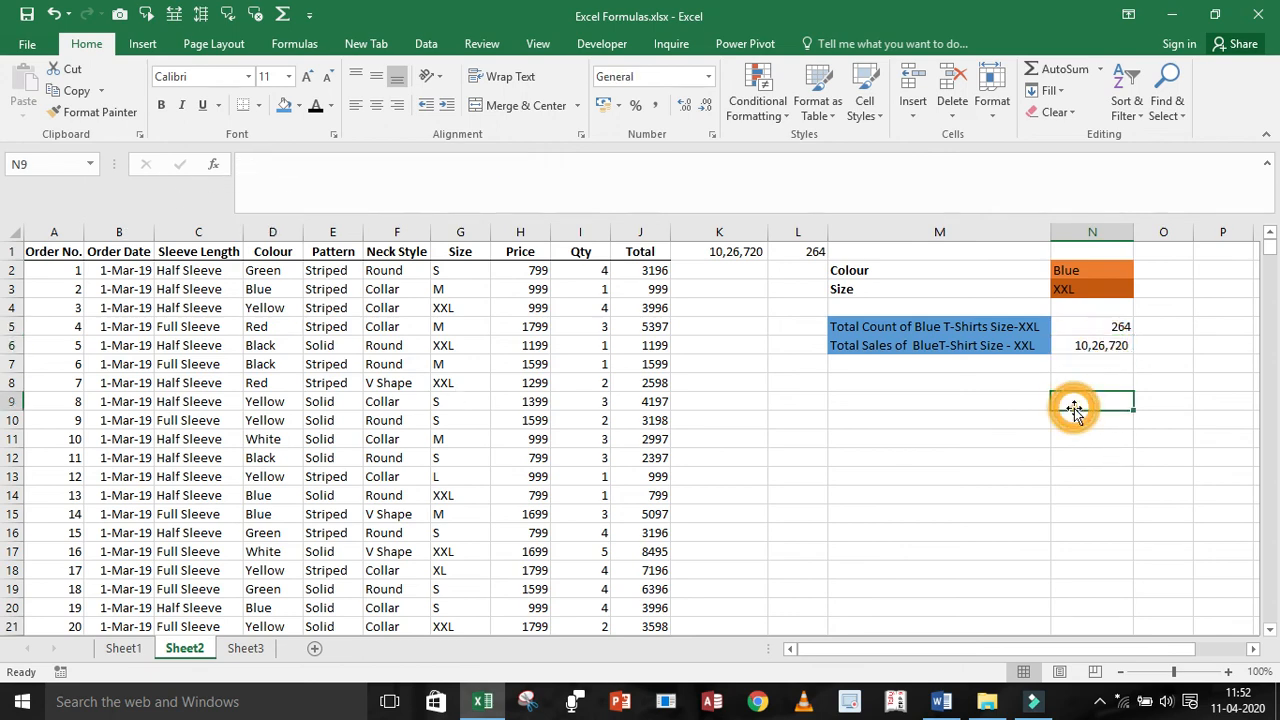
# Clear the temporary sum and count check values from cells K1 and L1 beside the table headers
pyautogui.click(736, 253)
pyautogui.press('Delete')
pyautogui.press('Right')
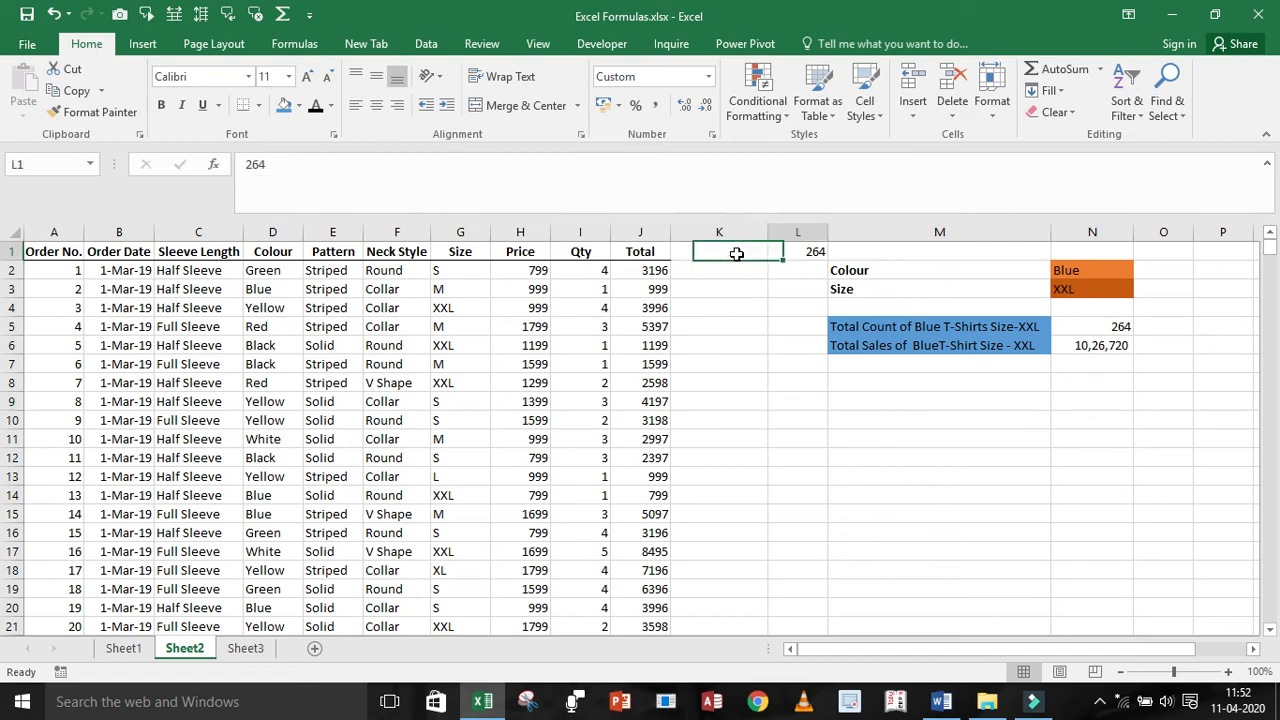
pyautogui.press('Delete')
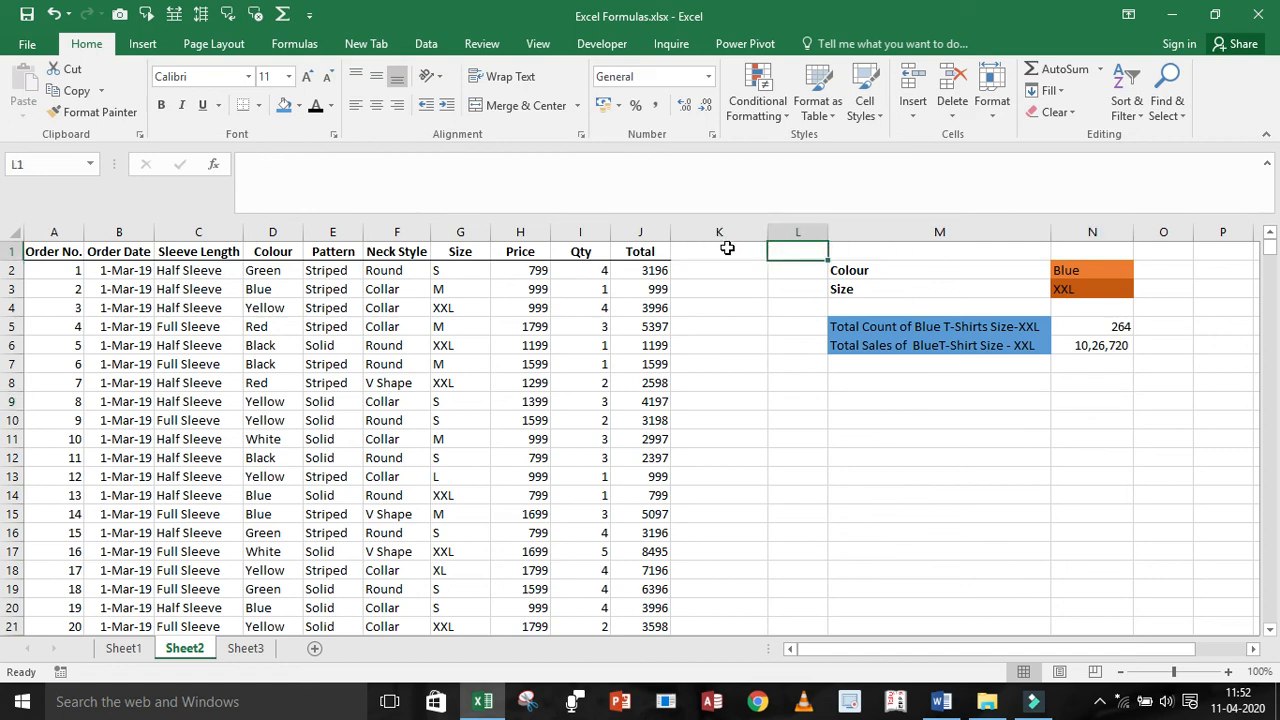
pyautogui.click(726, 252)
pyautogui.click(790, 254)
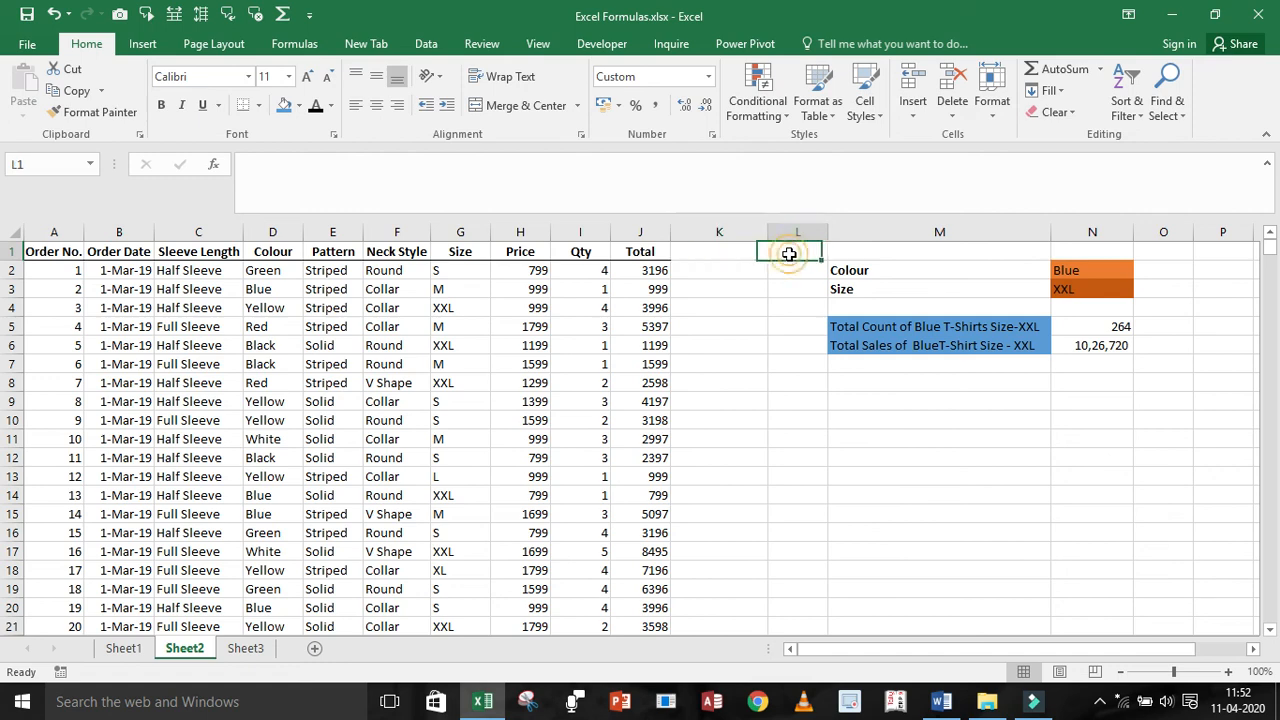
pyautogui.click(697, 245)
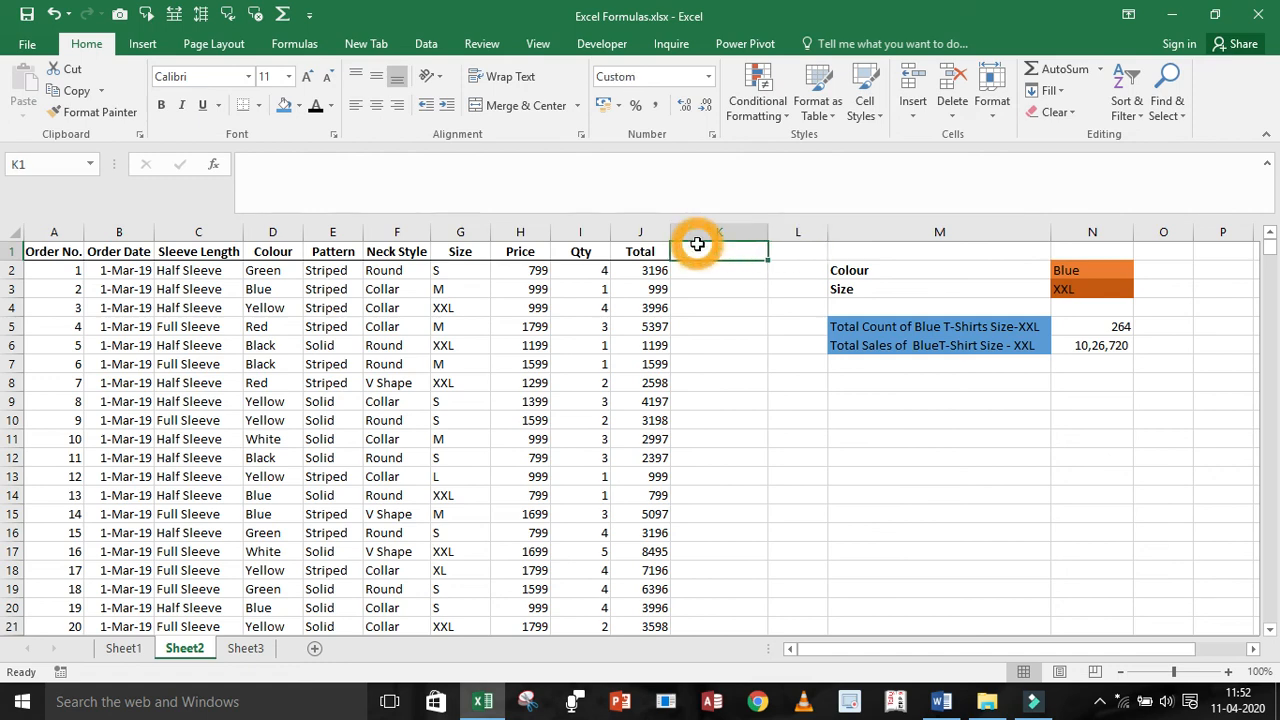
pyautogui.press('Right')
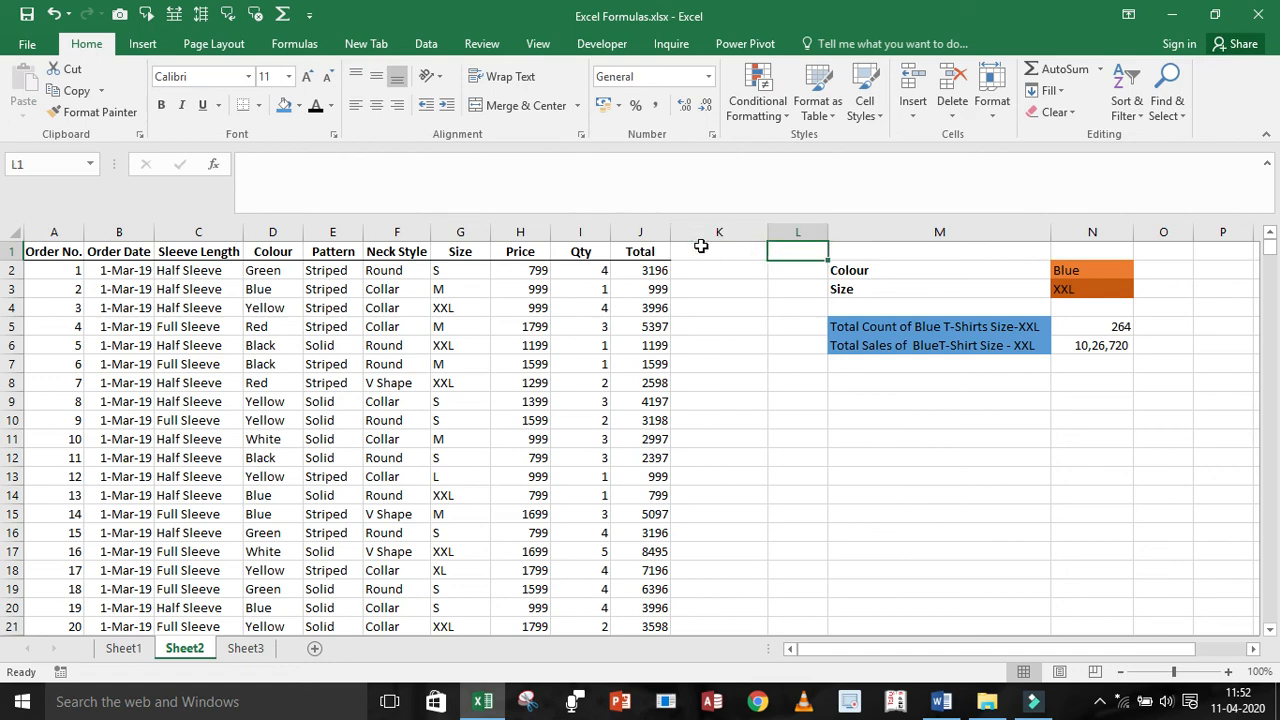
pyautogui.moveTo(1034, 705)
pyautogui.click(1048, 681)
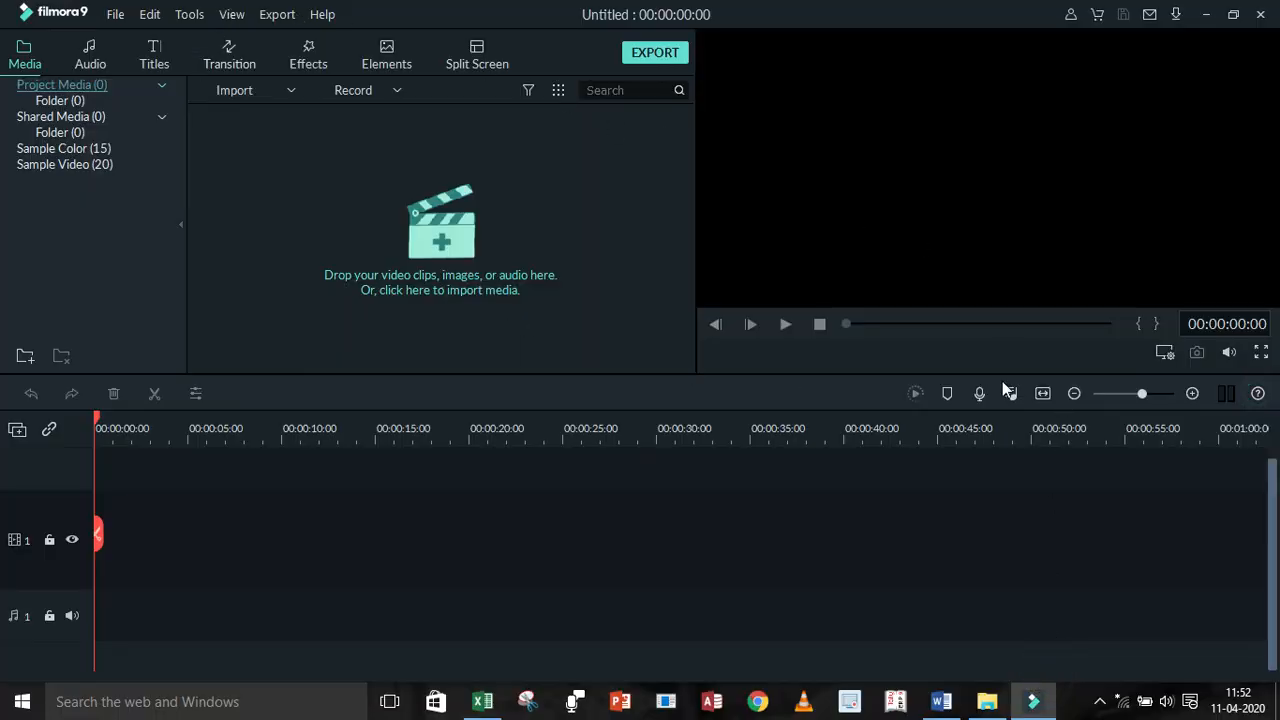
pyautogui.hotkey('alt', 'Tab')
pyautogui.click(1100, 701)
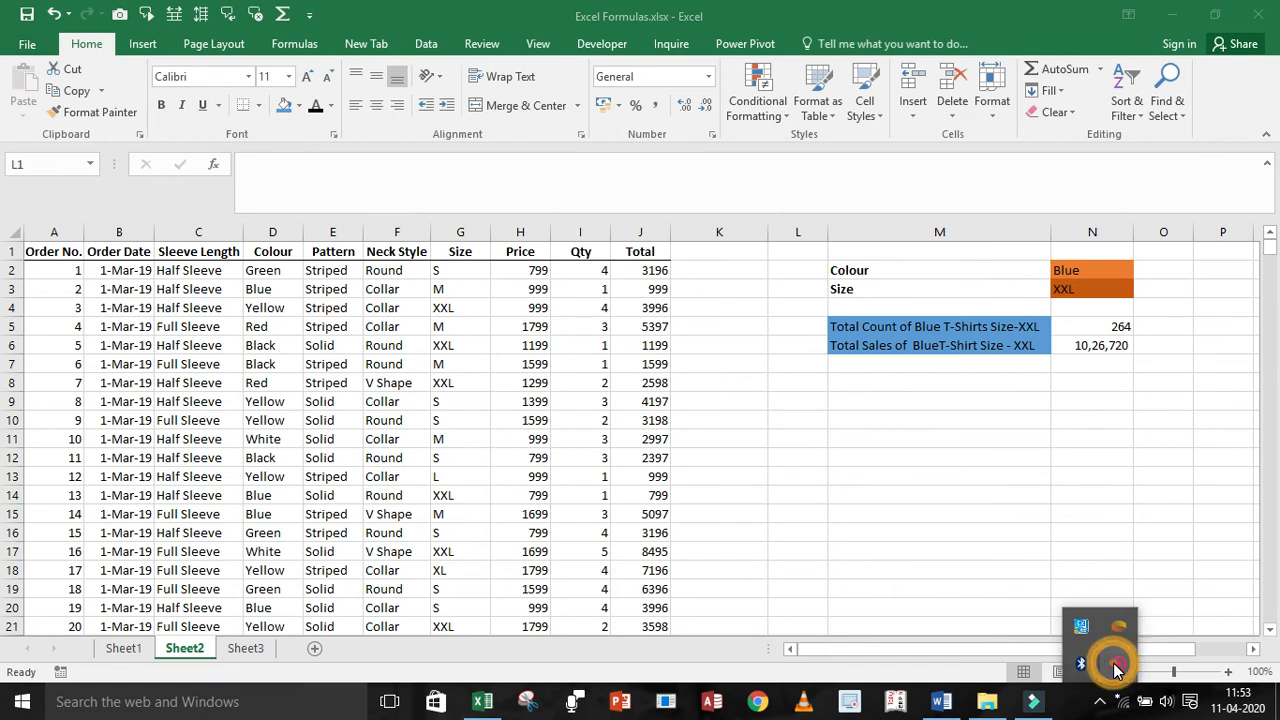
pyautogui.rightClick(1118, 666)
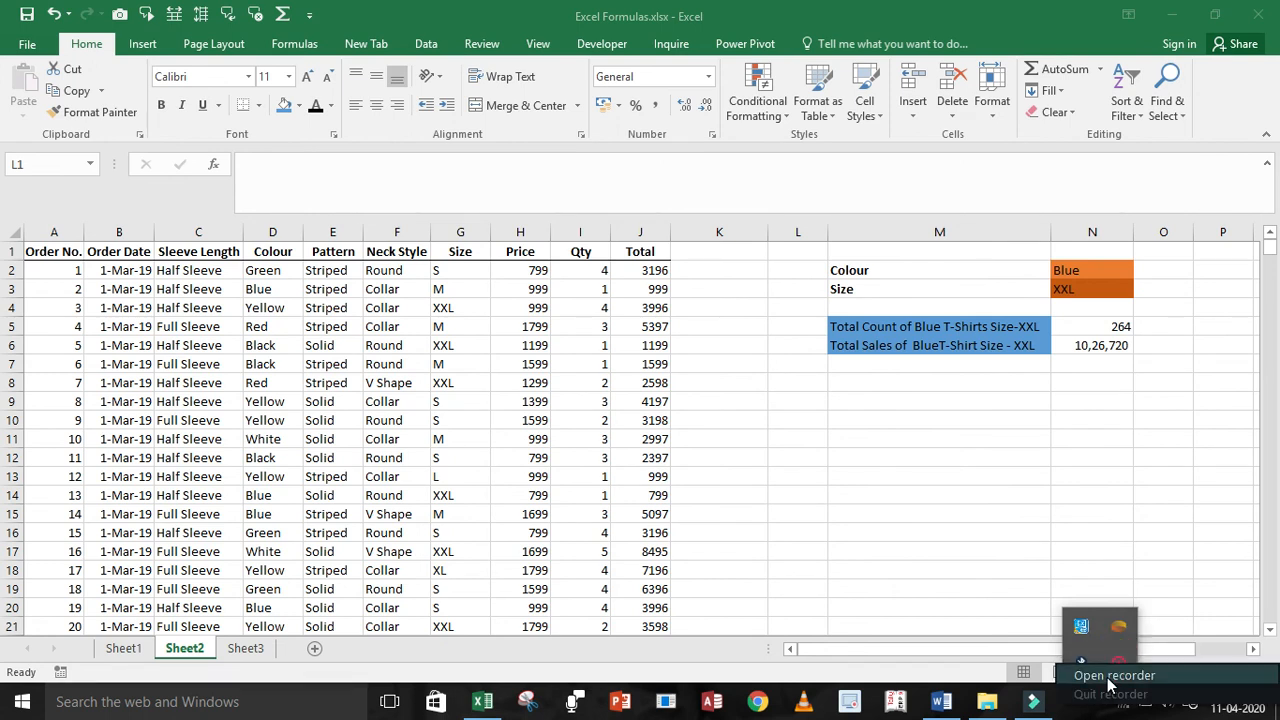